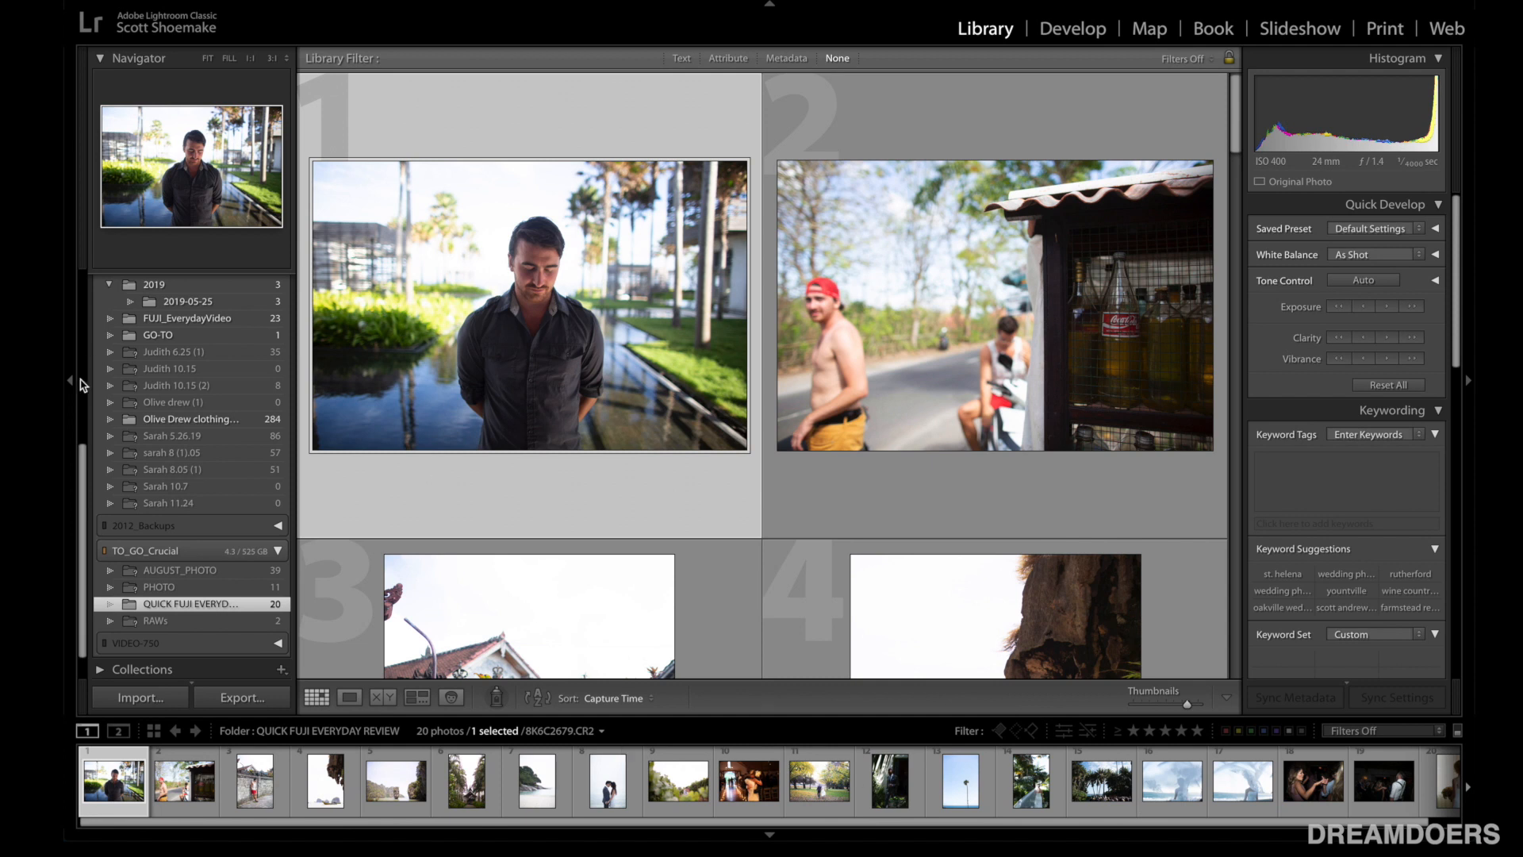
Step: Develop the first photo, the man by the pond, with the Mastin Labs 1b. Superia 400 preset and set Exposure to −0.90
left_click(1071, 31)
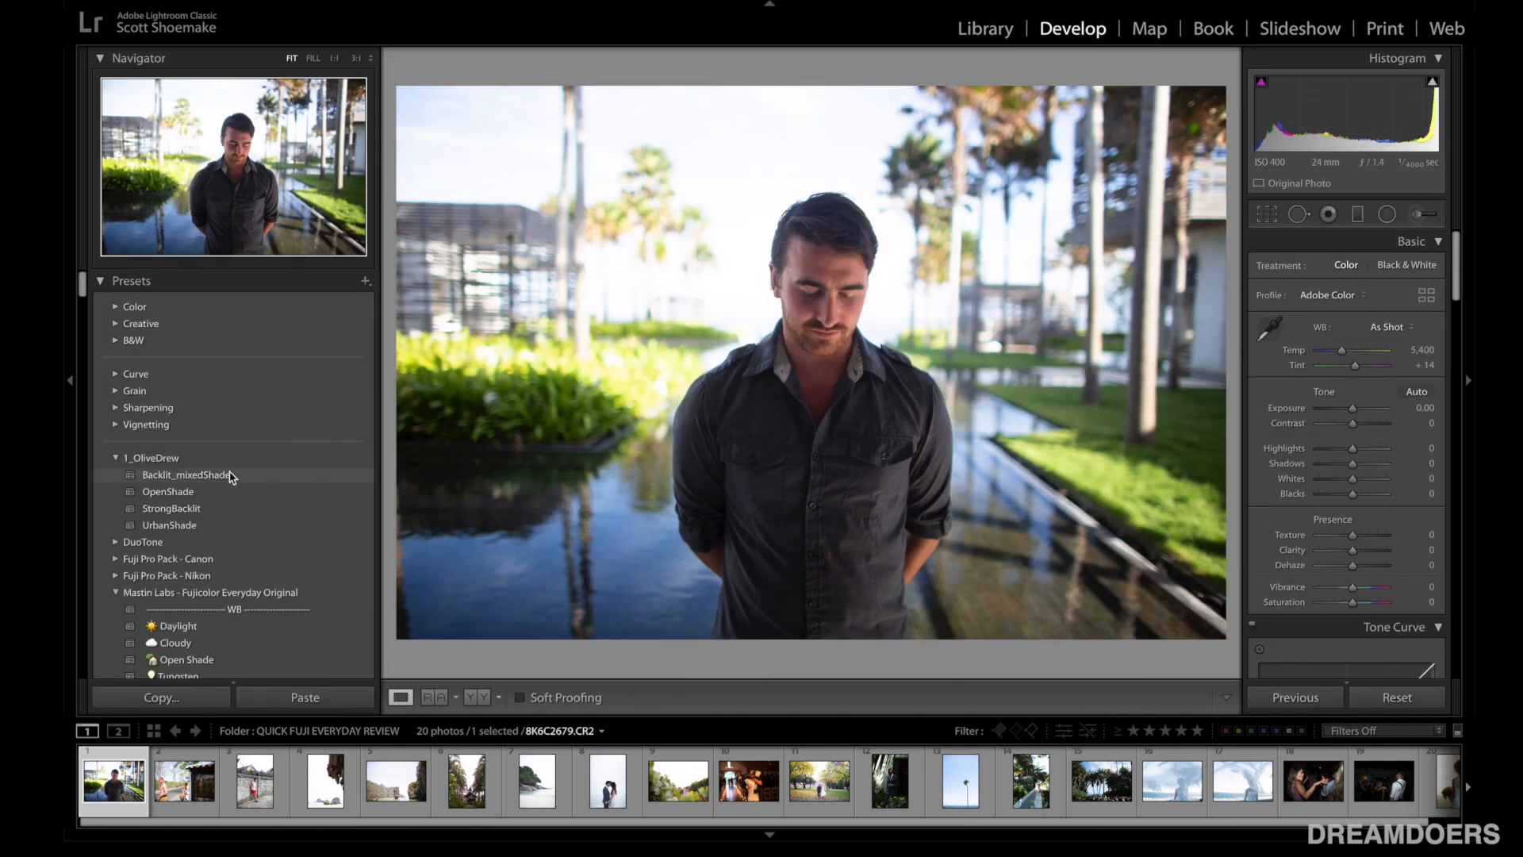
scroll(323, 435, "down", 3)
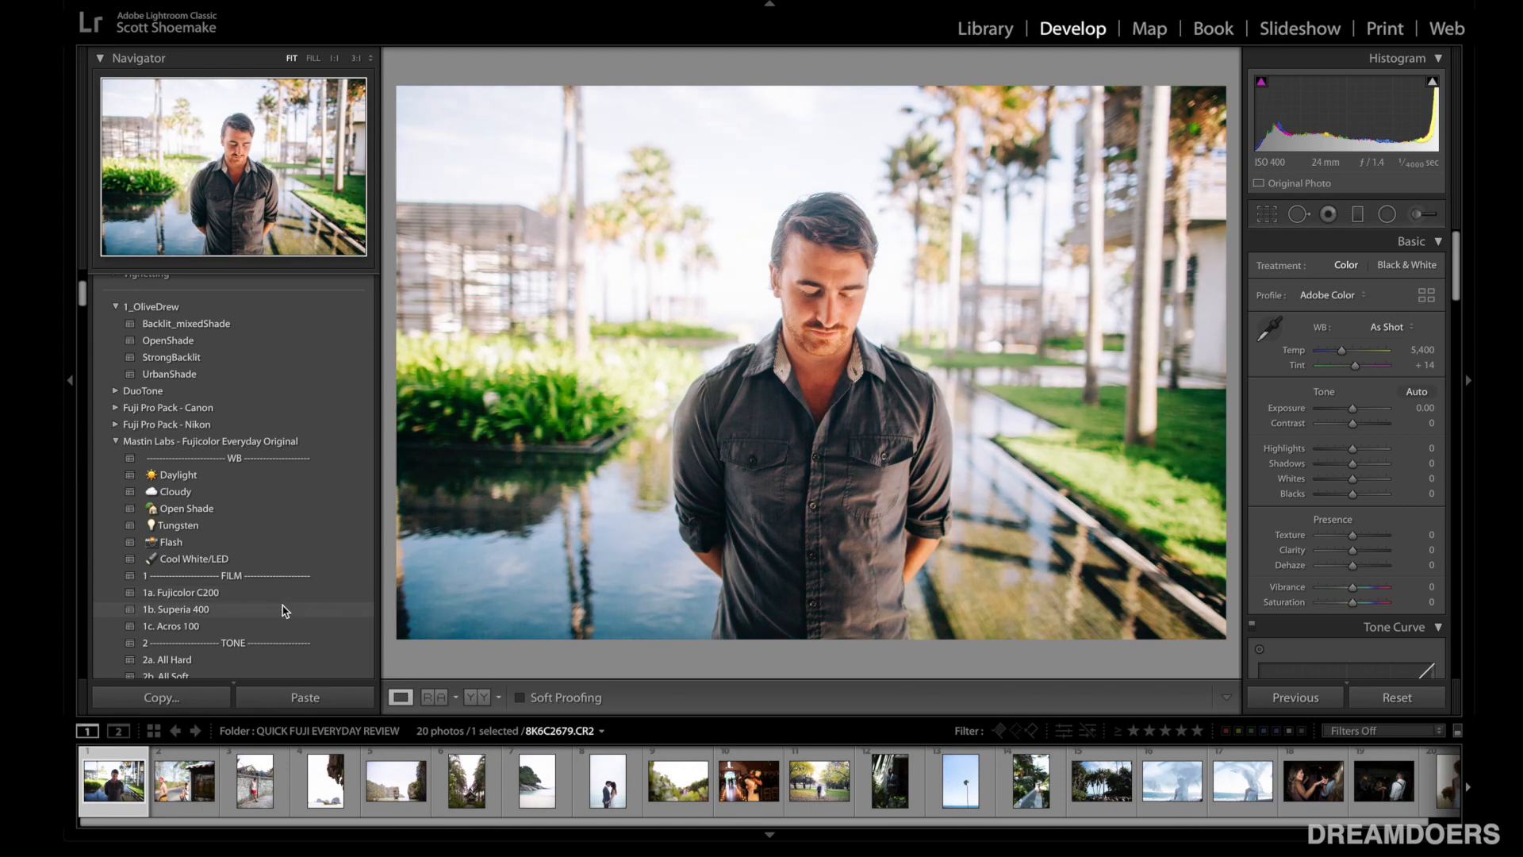
left_click(285, 610)
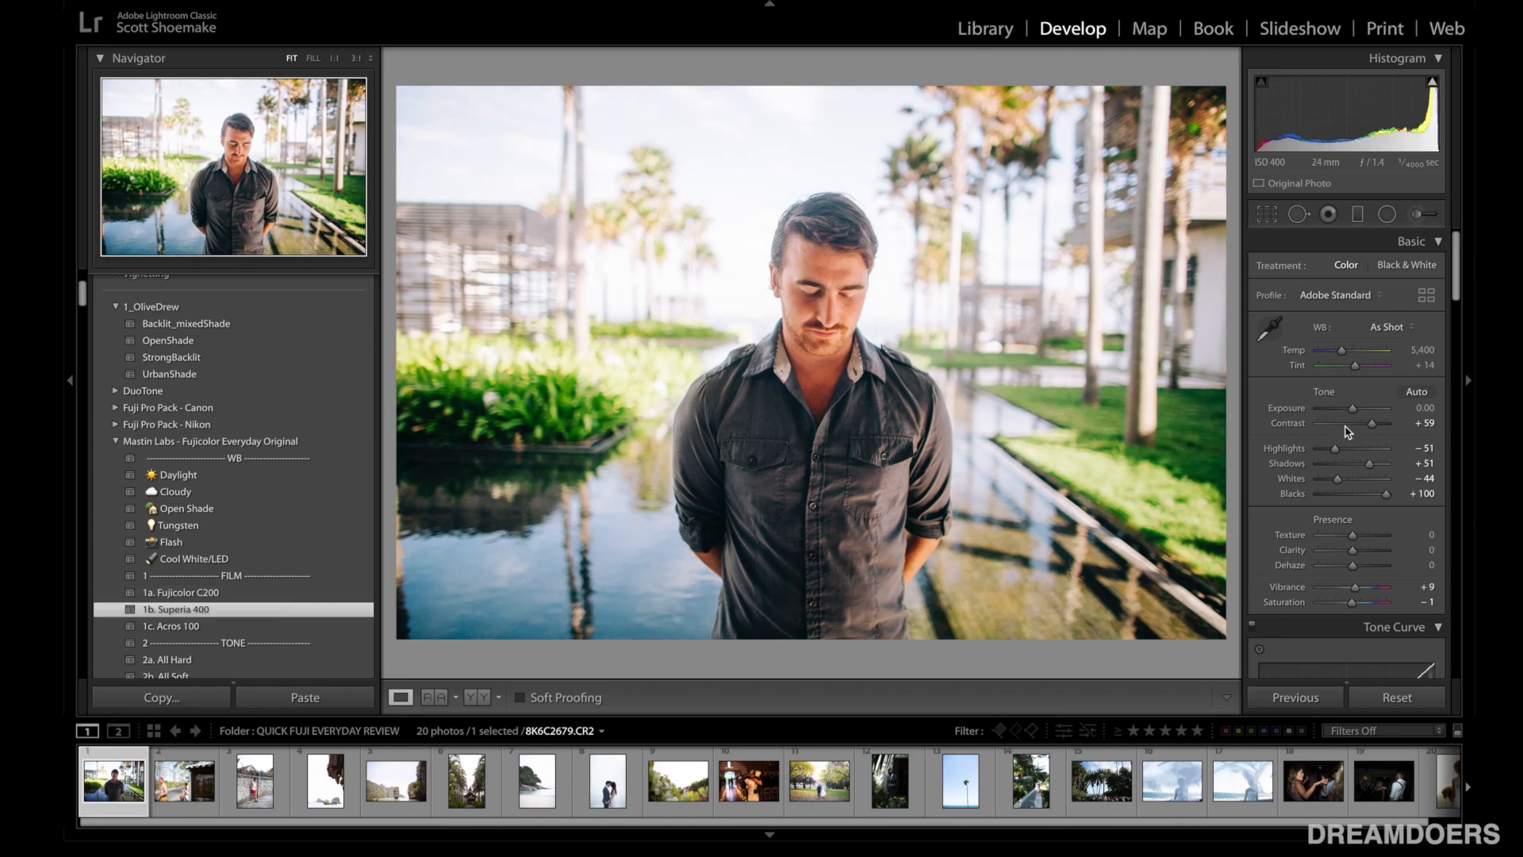
left_click_drag(1353, 410, 1346, 411)
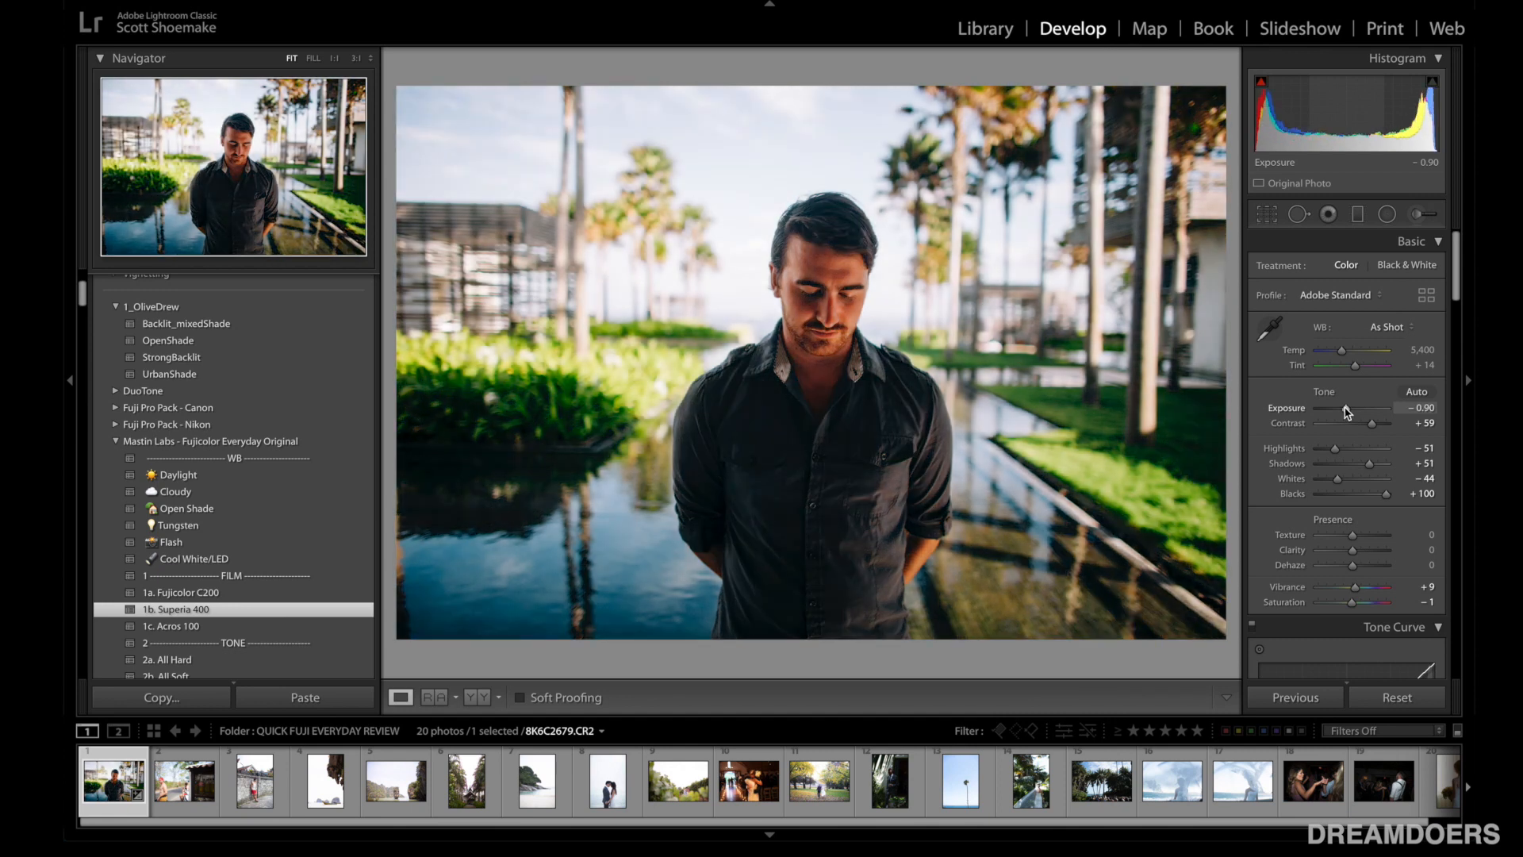
Step: Set Texture to +20 and the tone curve regions to Highlights −50, Lights +12, Darks +22 and Shadows +24
scroll(1341, 539, "down", 5)
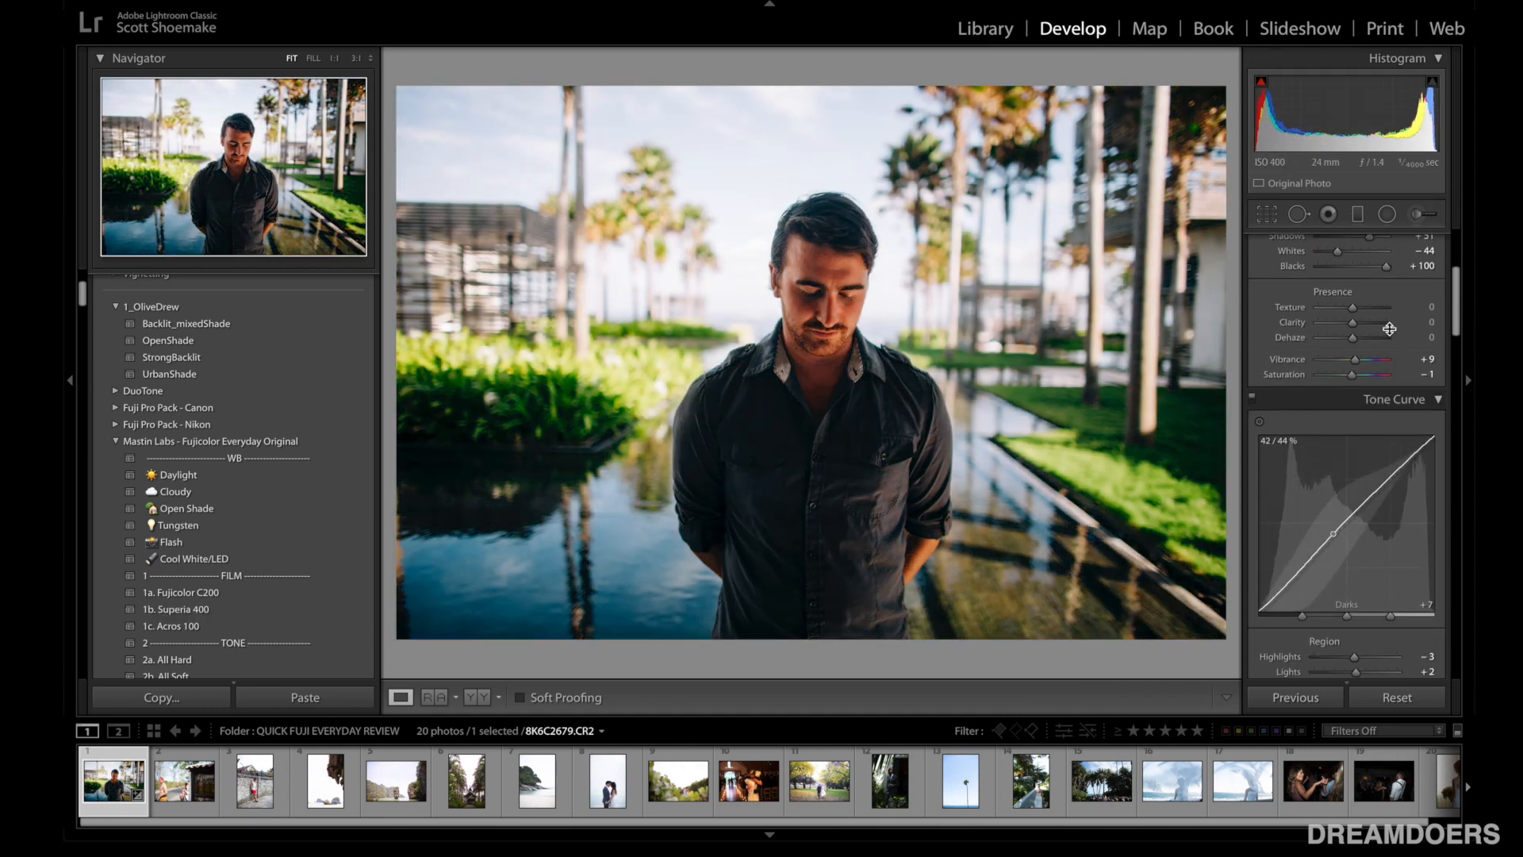
left_click_drag(1353, 307, 1362, 309)
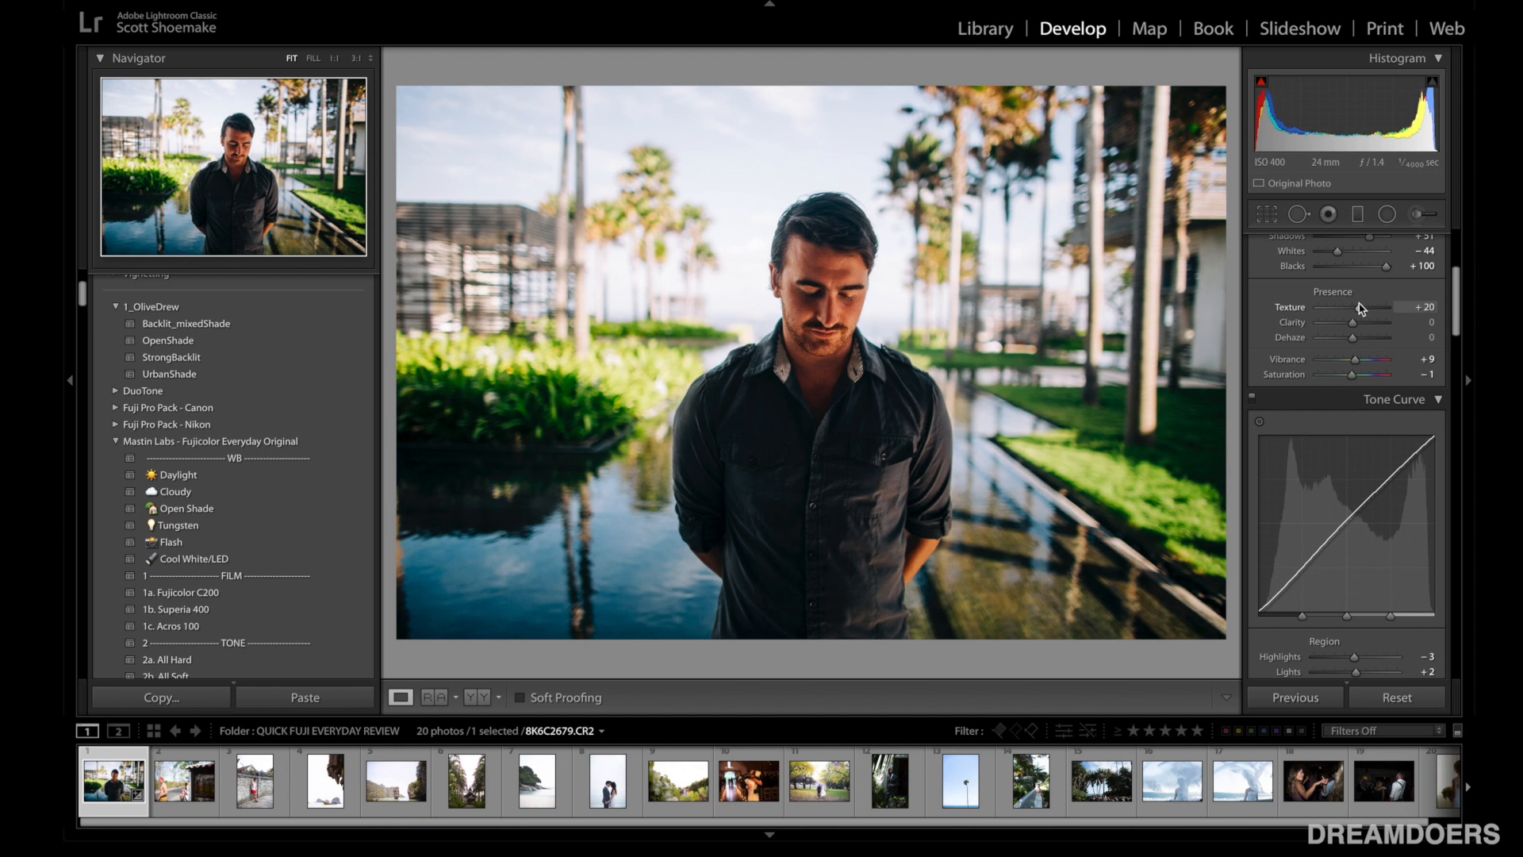
scroll(1354, 533, "down", 3)
mouse_move(1354, 533)
left_mouse_down()
mouse_move(1335, 535)
mouse_move(1364, 579)
mouse_move(1360, 549)
left_mouse_up()
scroll(1361, 550, "up", 2)
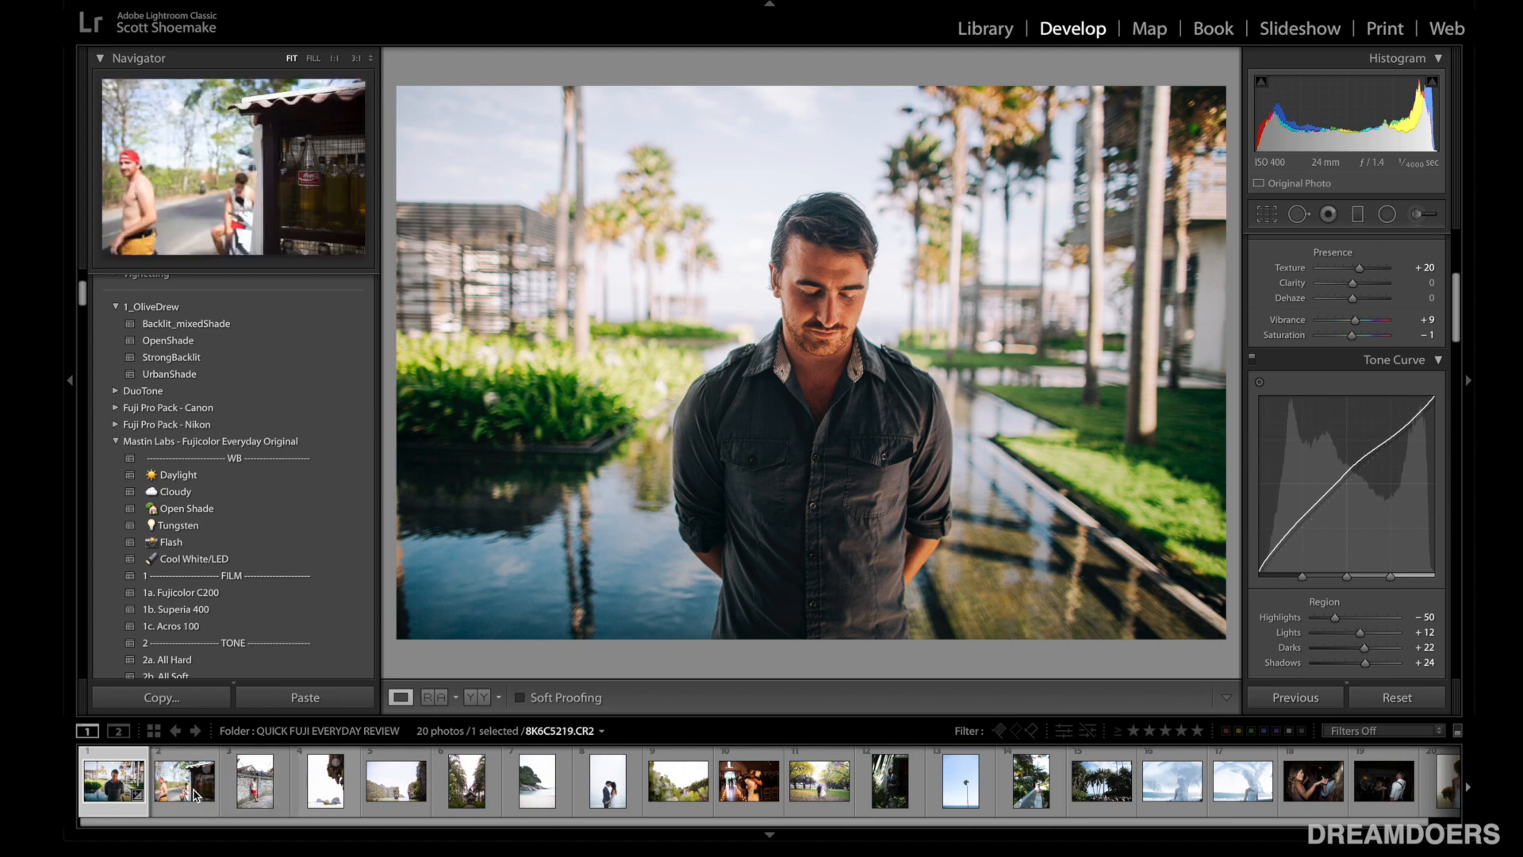
Step: Compare the portrait's before and after versions side by side and review its HSL saturation and luminance adjustments
left_click(476, 697)
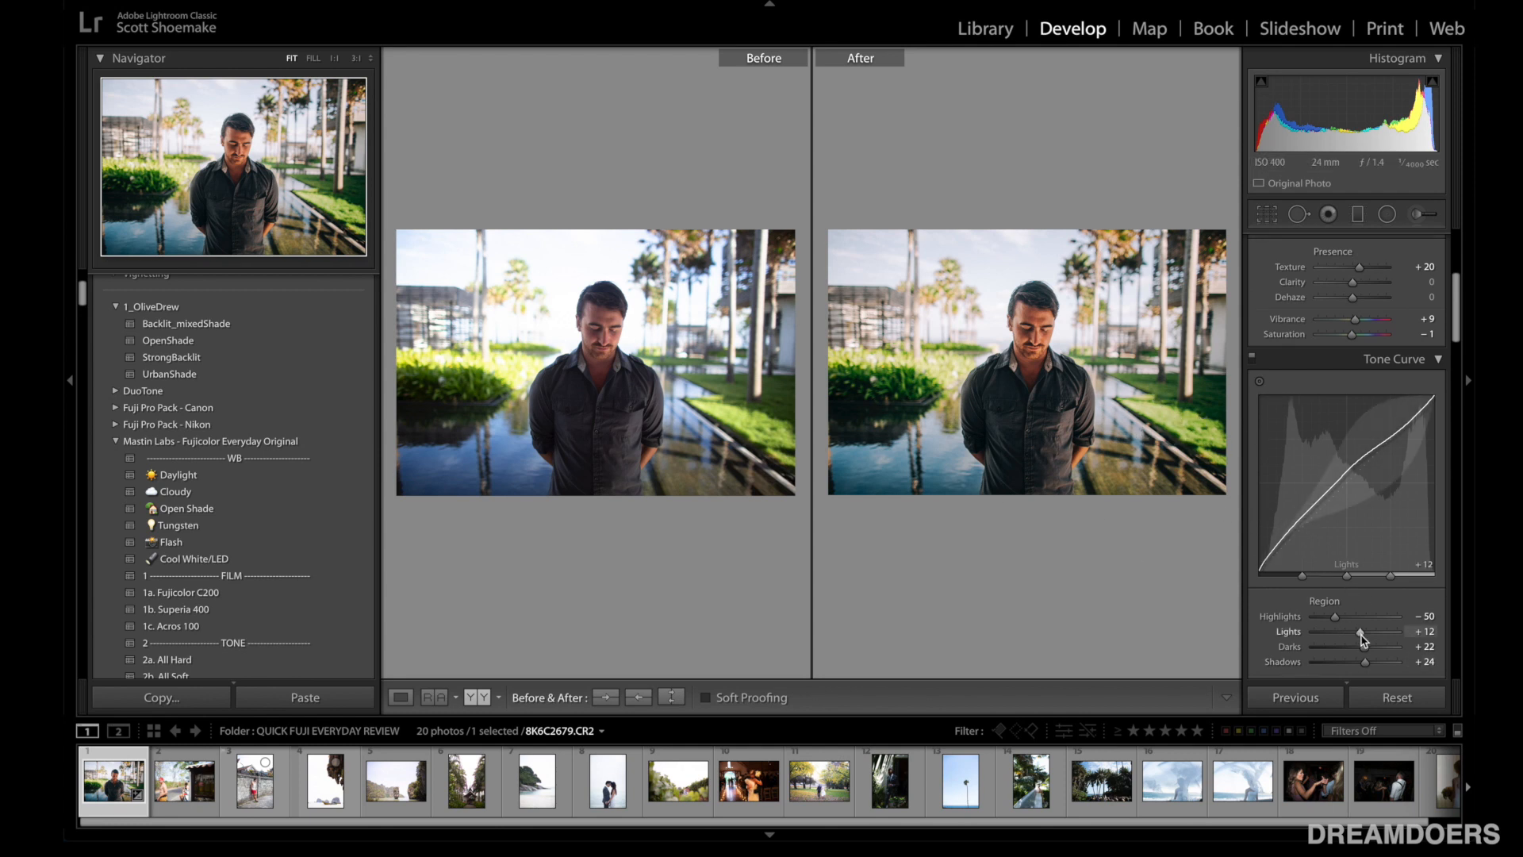
scroll(1358, 599, "down", 10)
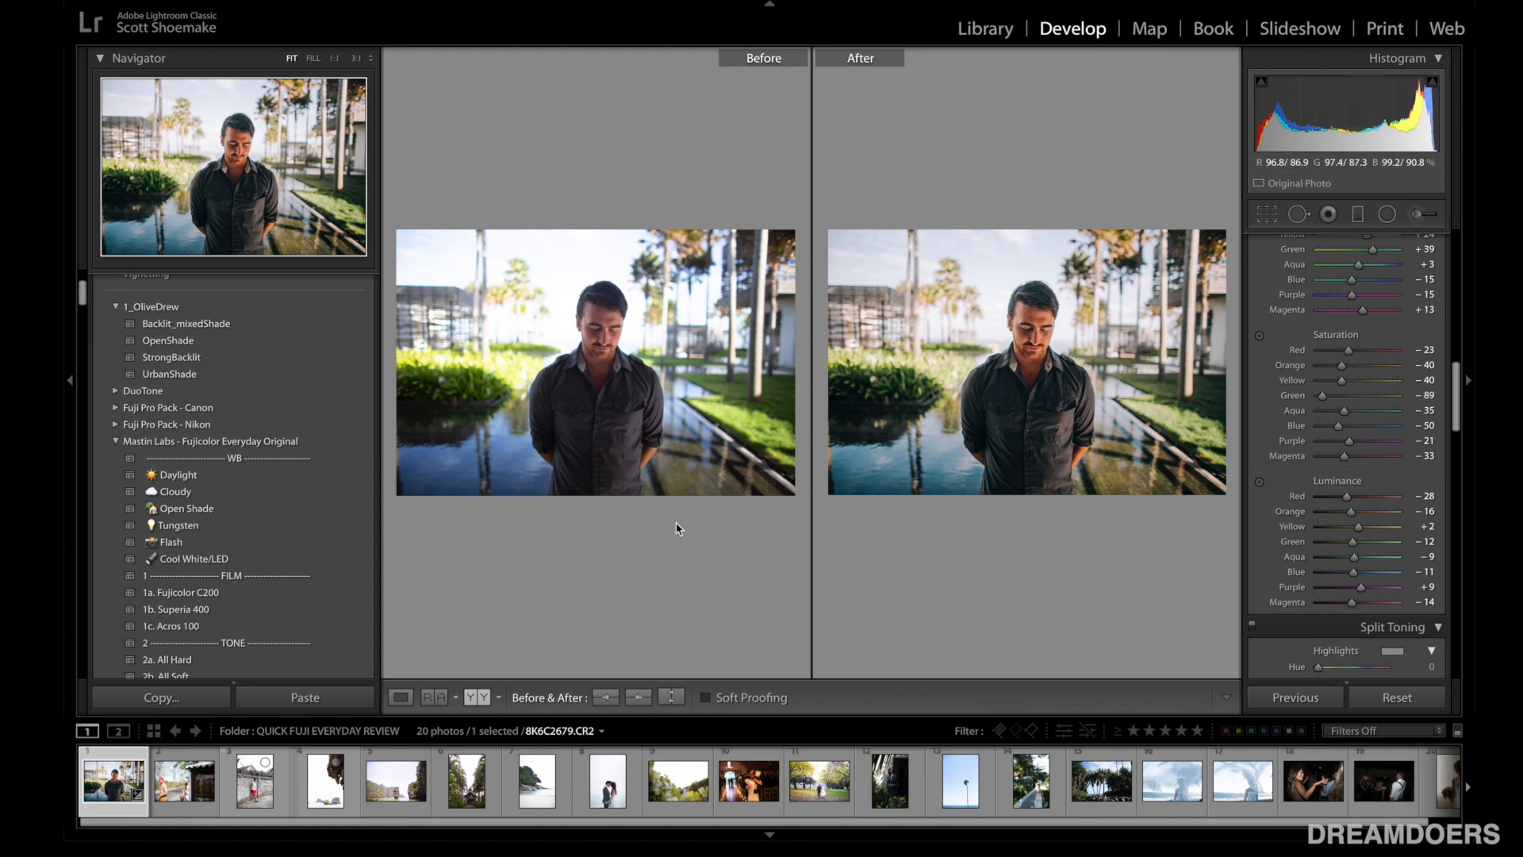
Step: Show the second photo, the roadside bottle stand, in single view, apply the 1b. Superia 400 preset and set Exposure to −0.35
left_click(179, 781)
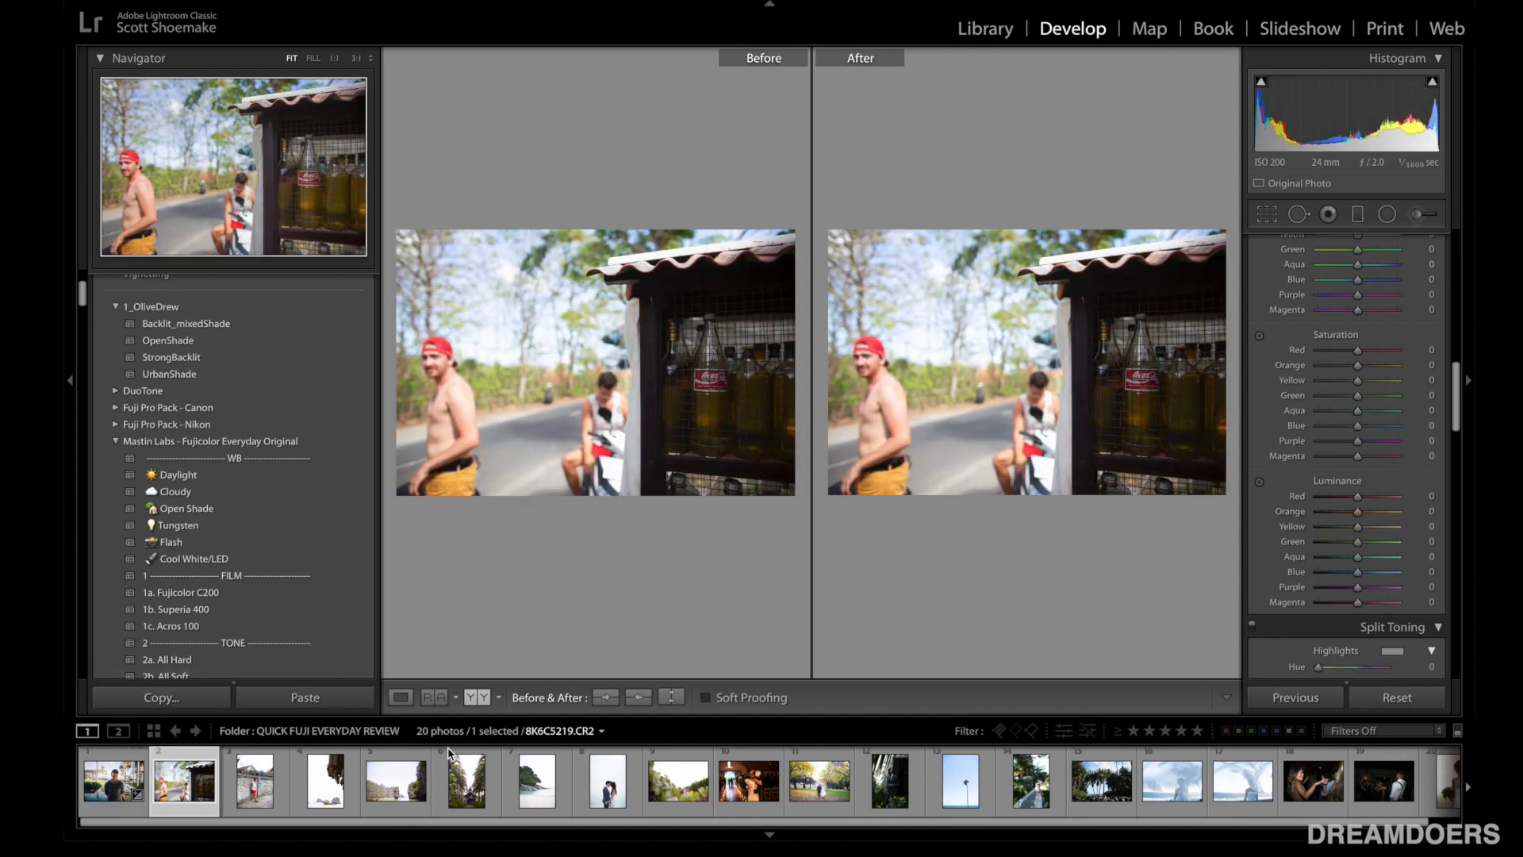
left_click(399, 698)
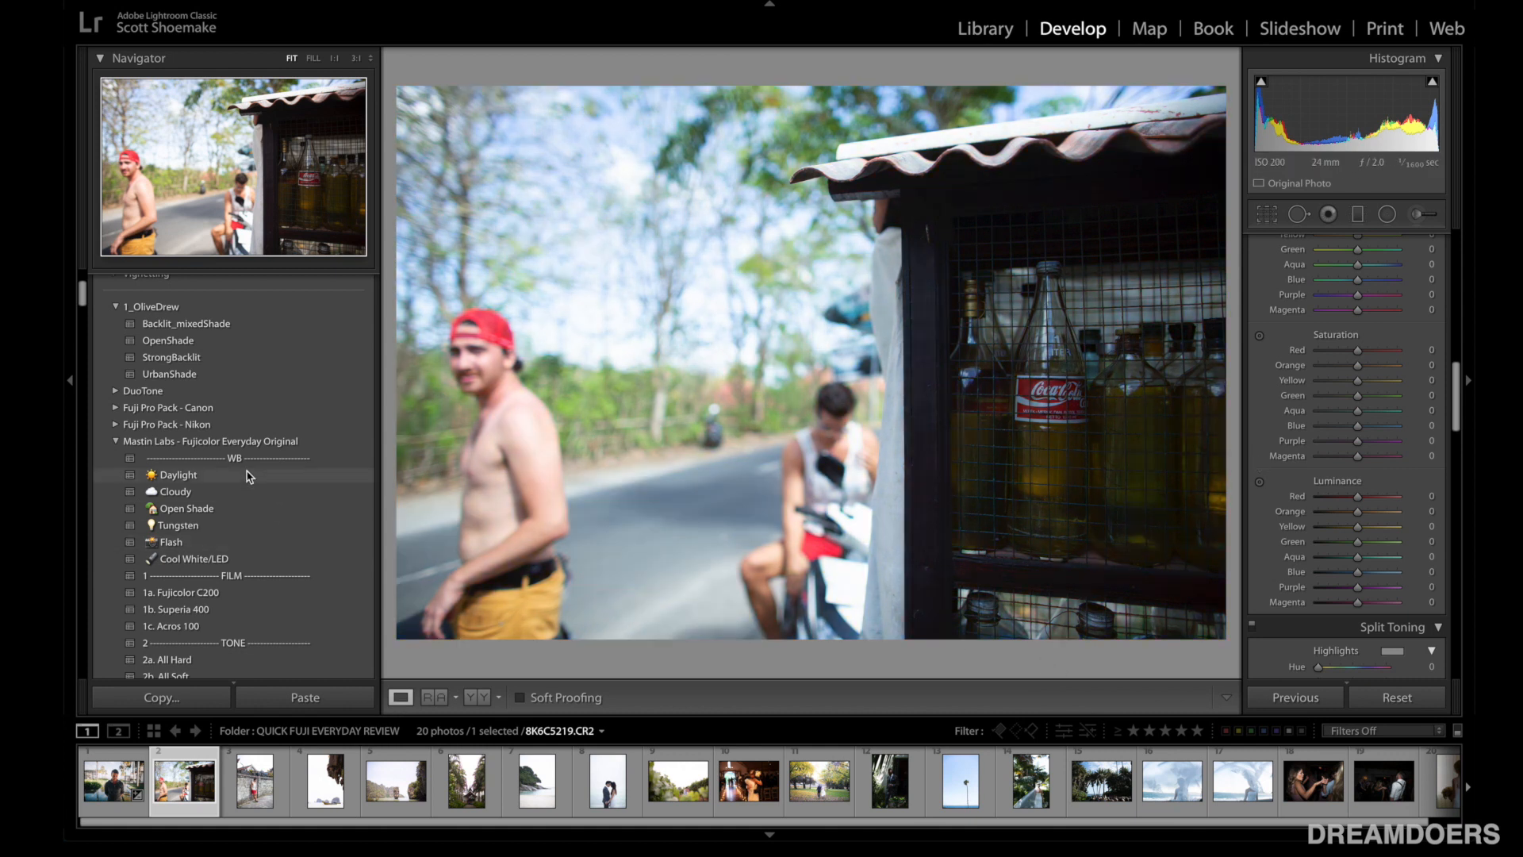
scroll(241, 497, "down", 2)
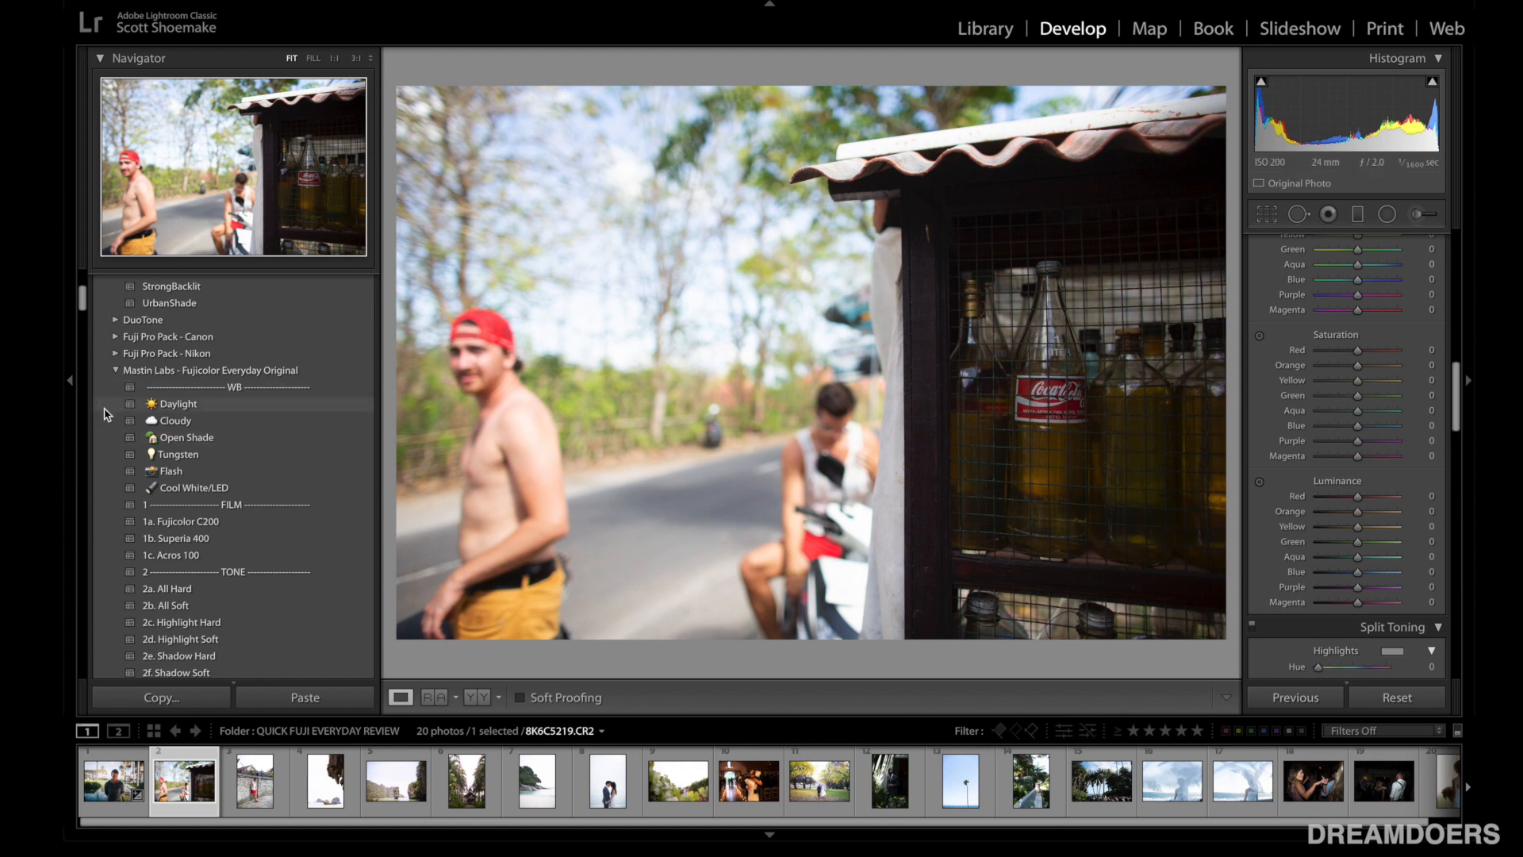
left_click(212, 539)
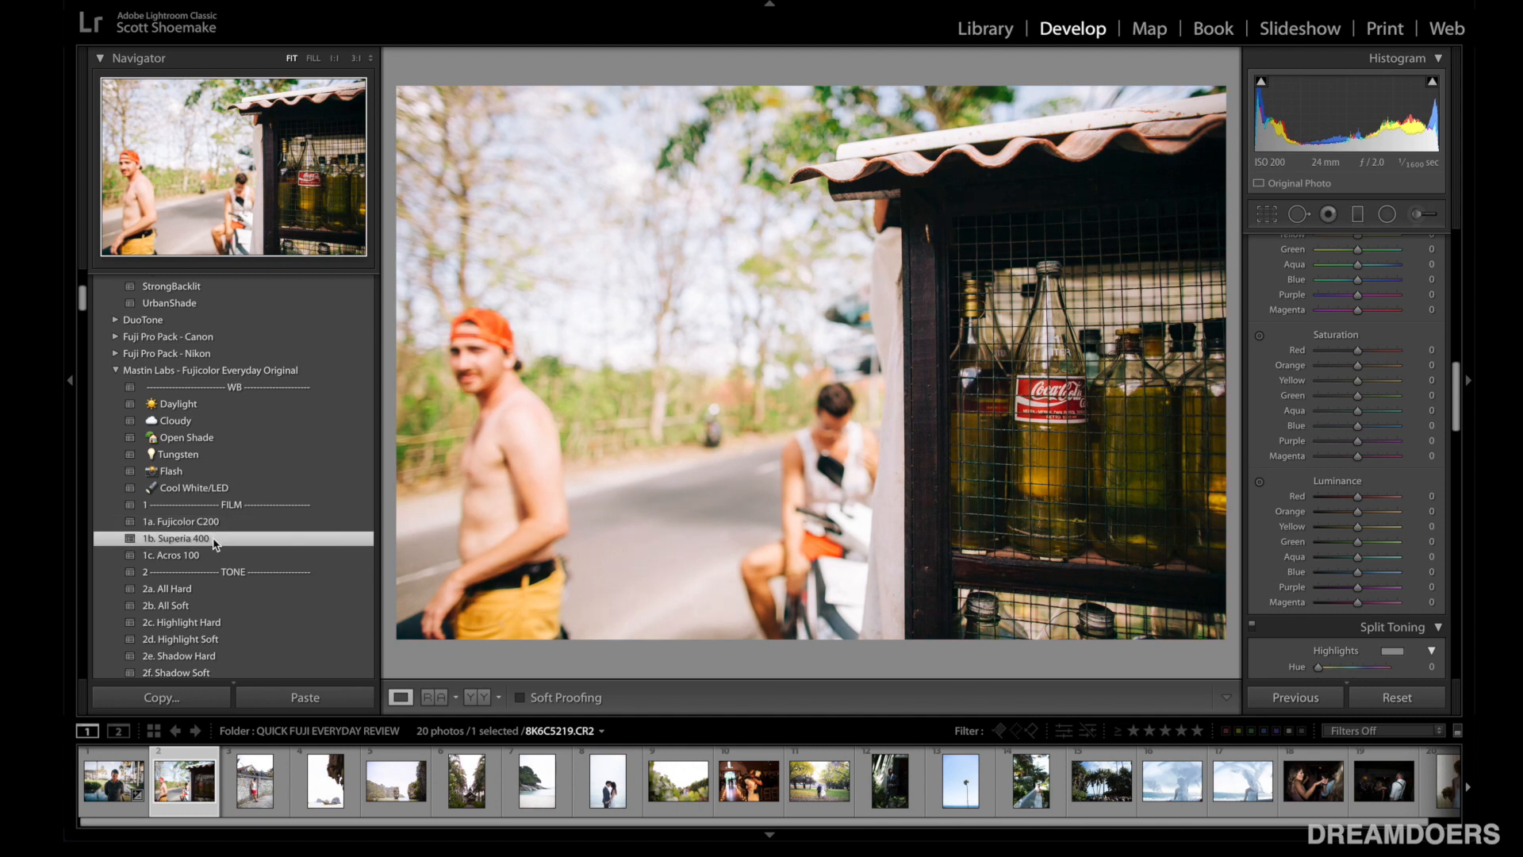
scroll(1380, 545, "up", 10)
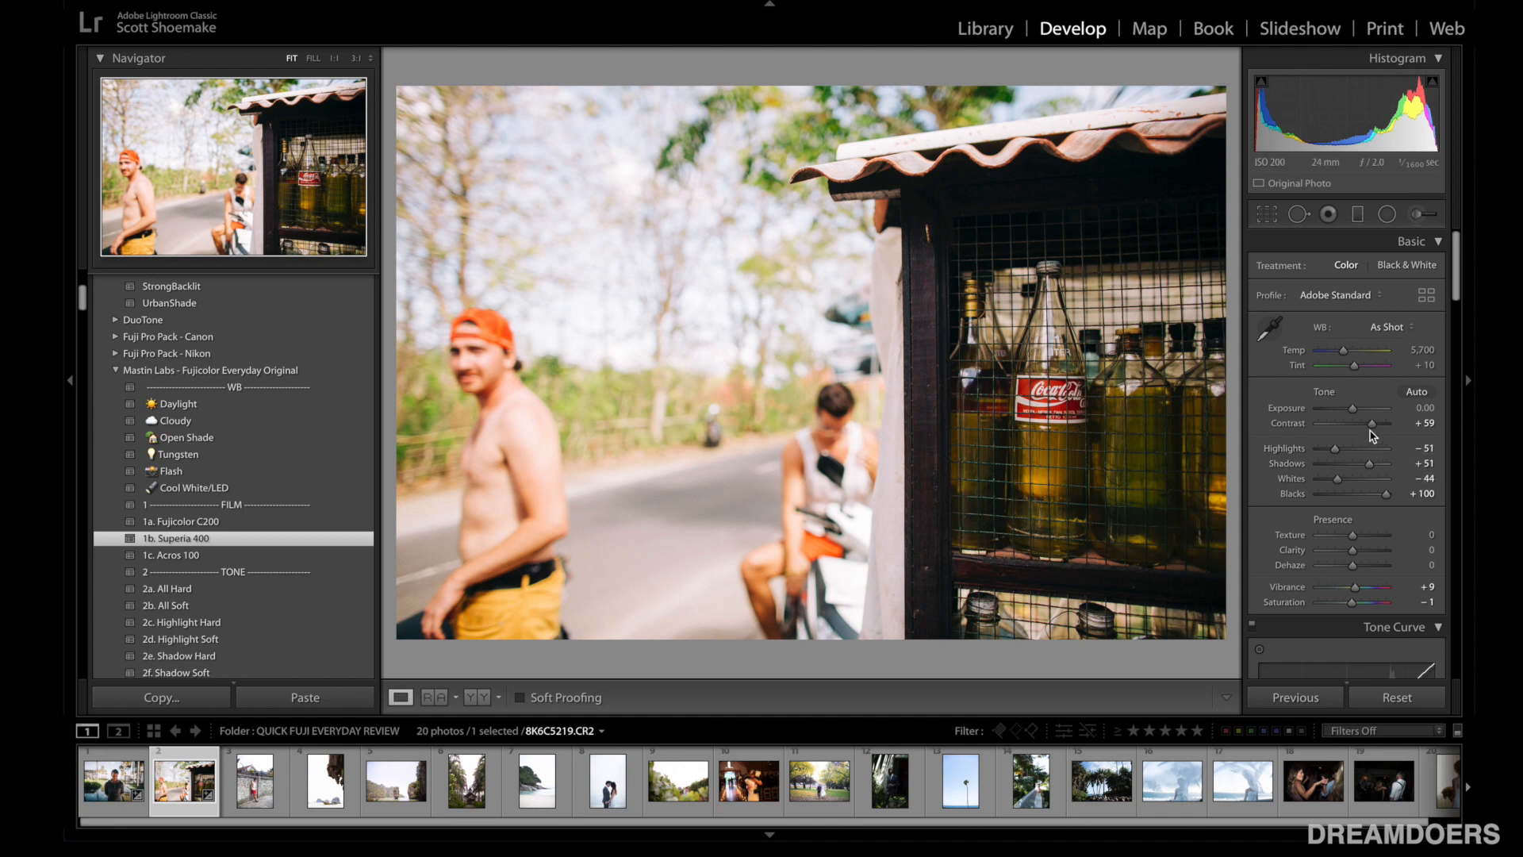
left_click_drag(1352, 408, 1350, 413)
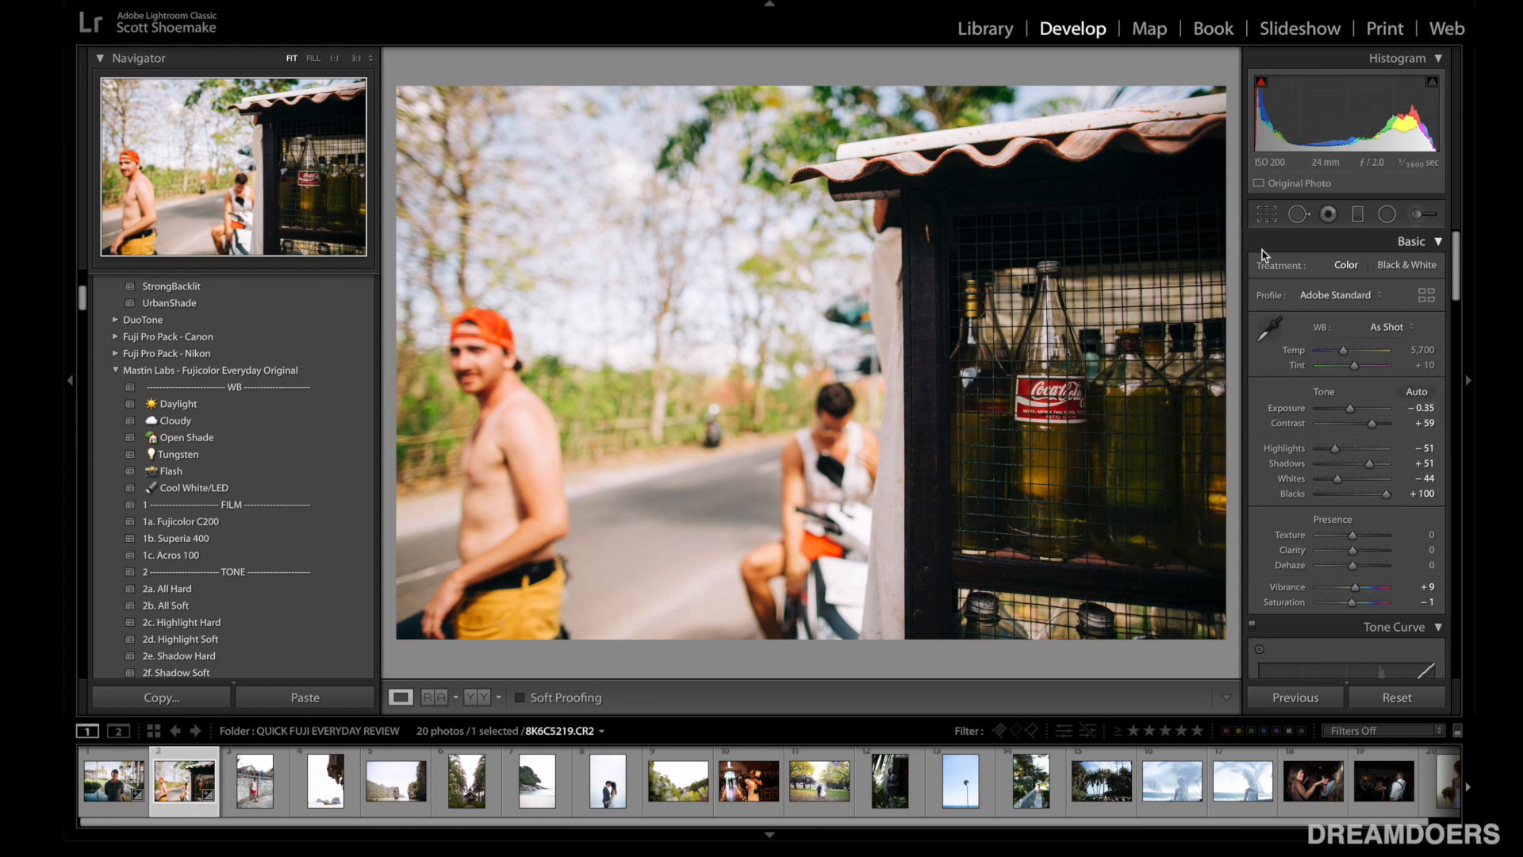
Step: Crop the bottle stand photo at its original aspect ratio to the Coca-Cola bottle and the seated man, excluding the man in the cap
left_click(1267, 213)
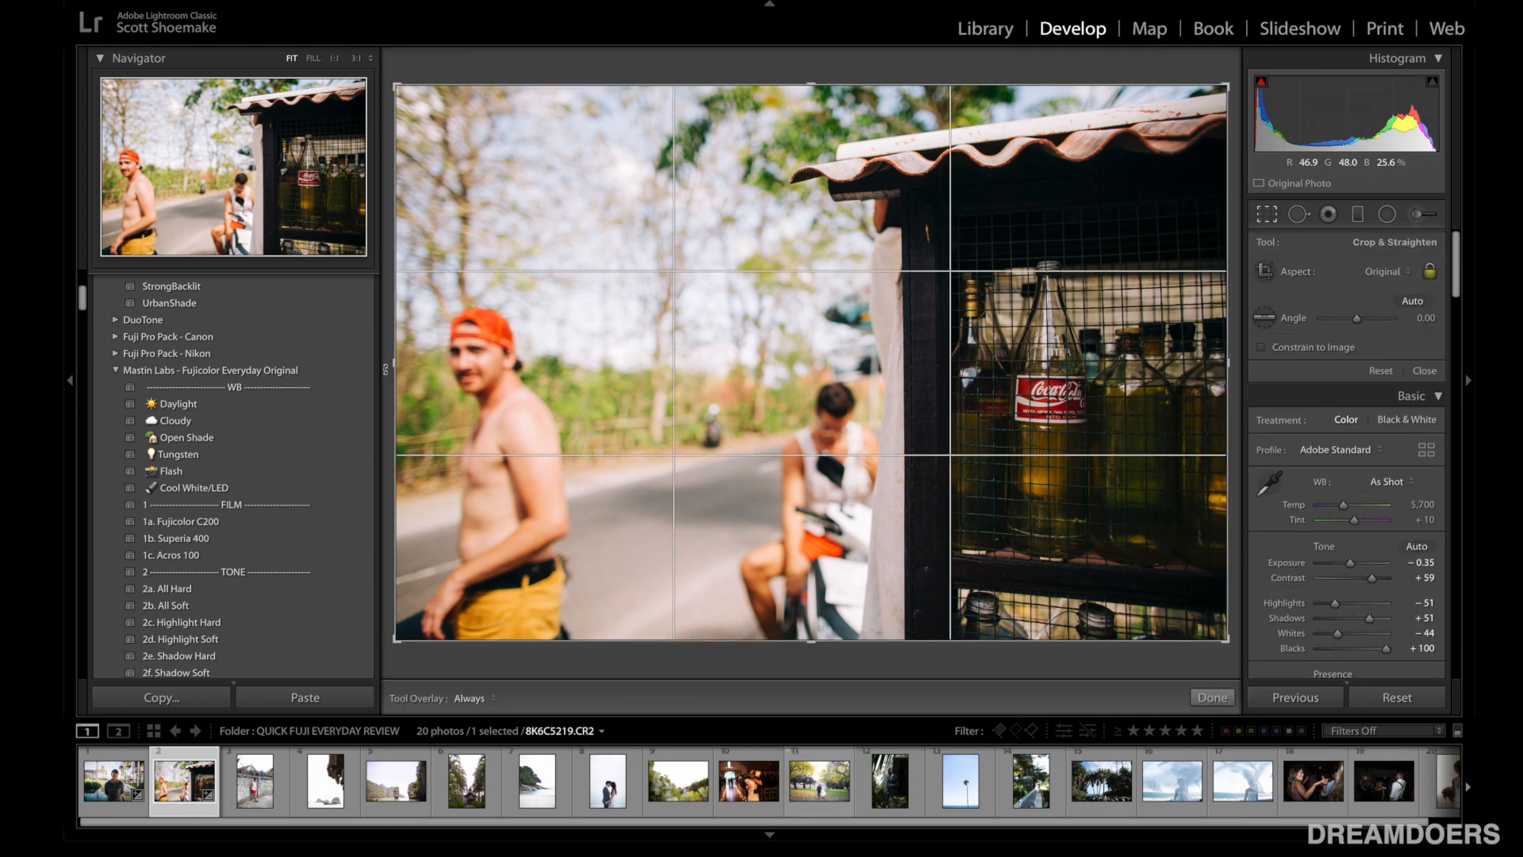
left_click_drag(395, 362, 493, 363)
left_click_drag(582, 326, 578, 287)
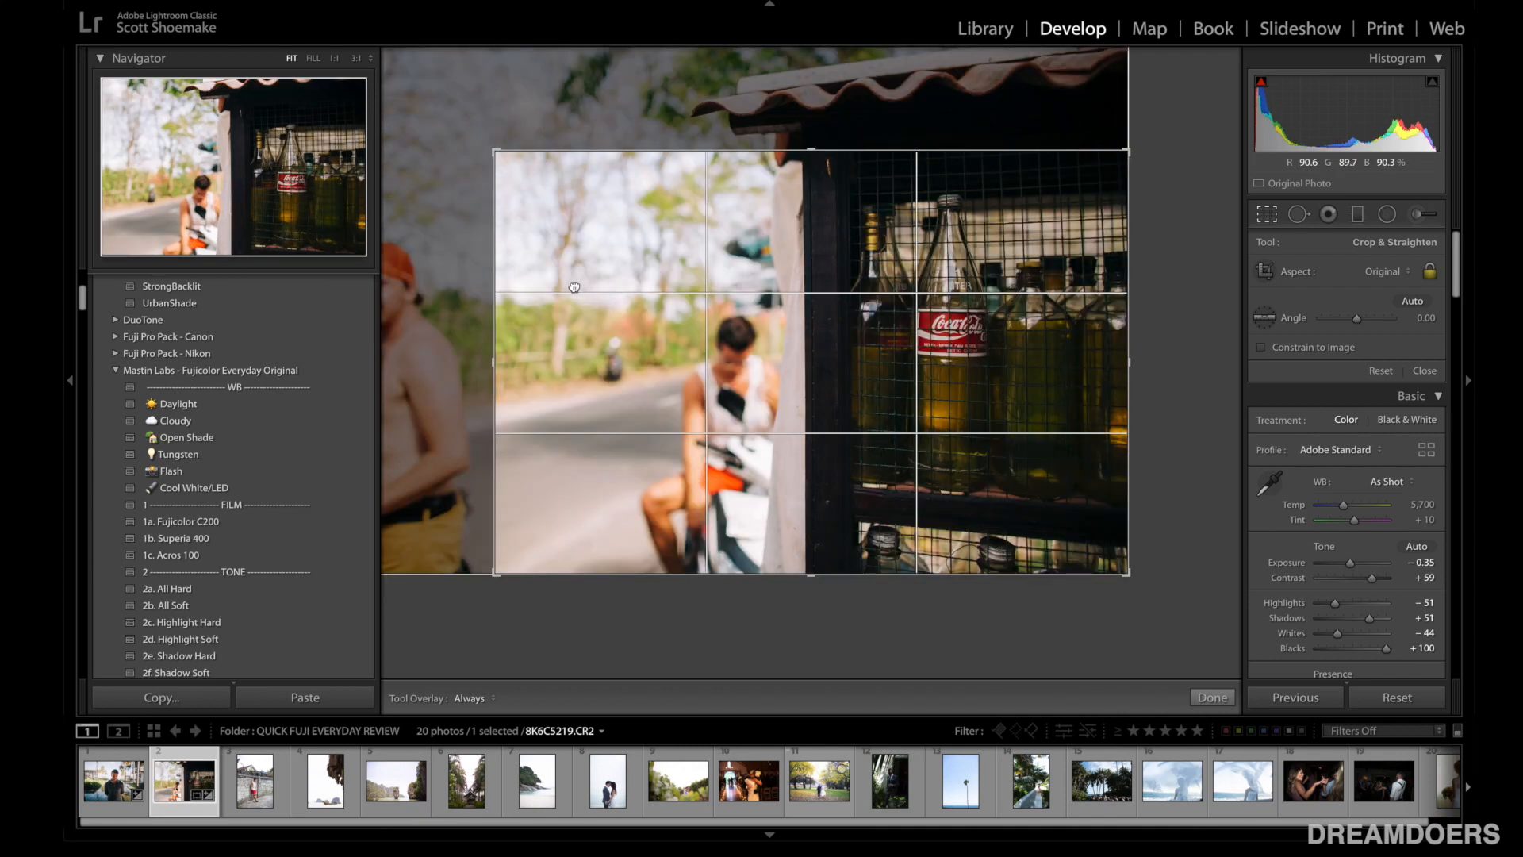
left_click(1267, 214)
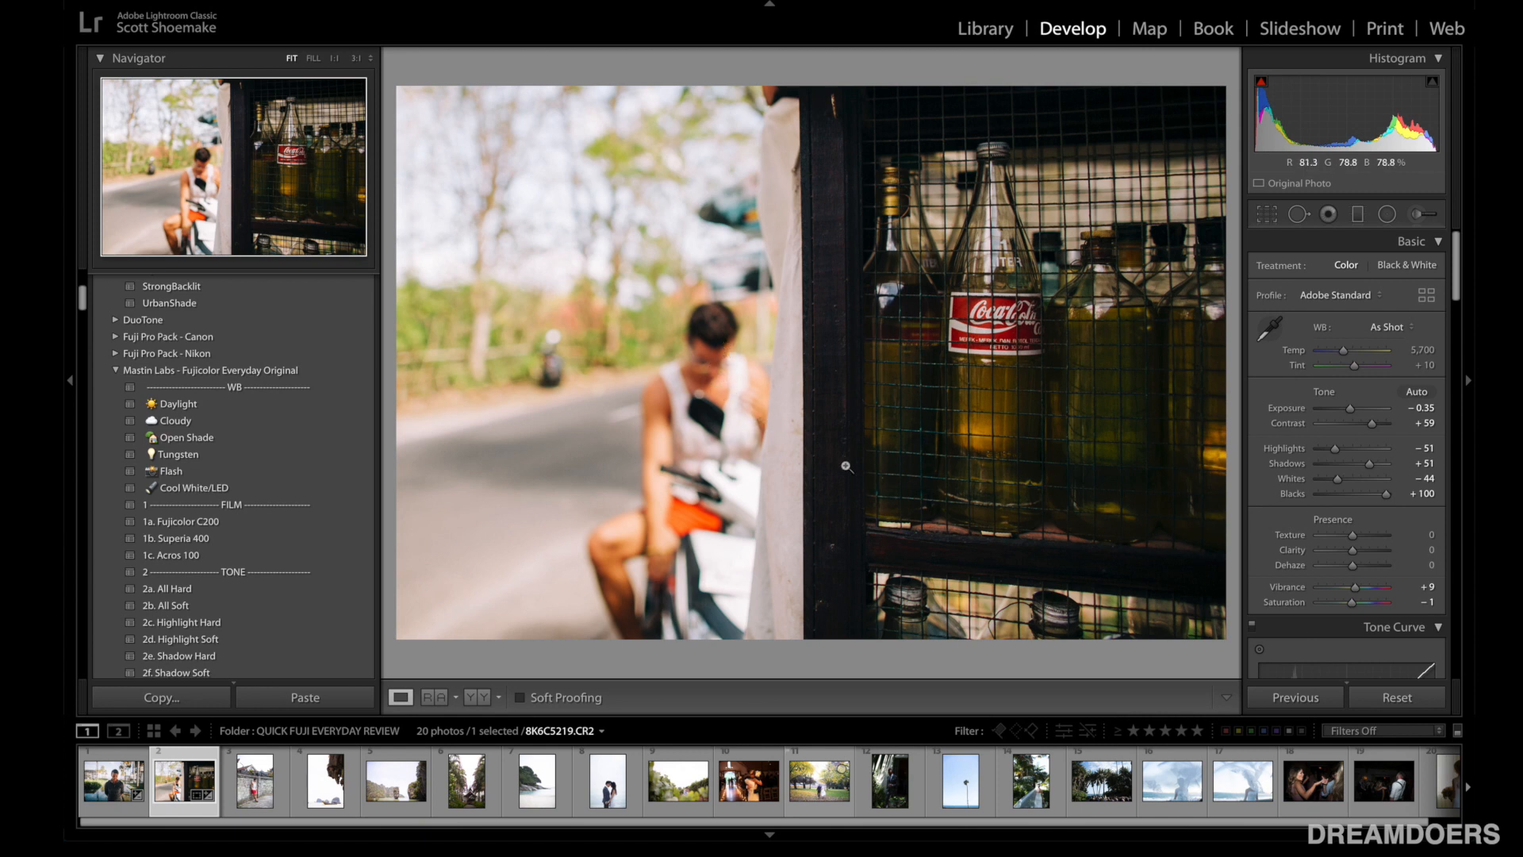
Step: Apply the 1c. Acros 100 preset to the third photo, the man against the wall, with Exposure −1.30 and Texture +14
left_click(256, 786)
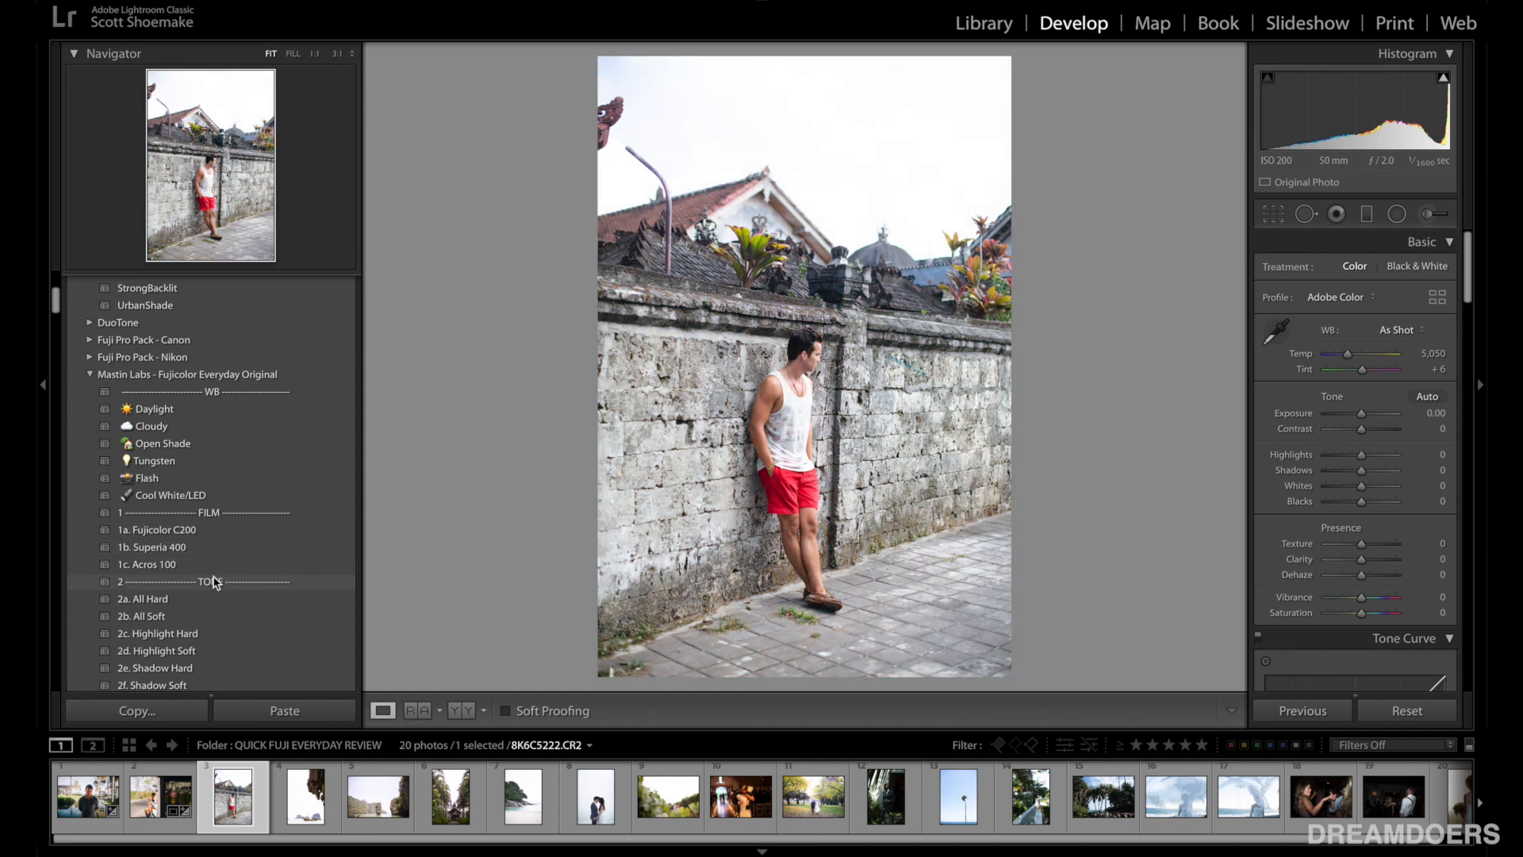
left_click(216, 568)
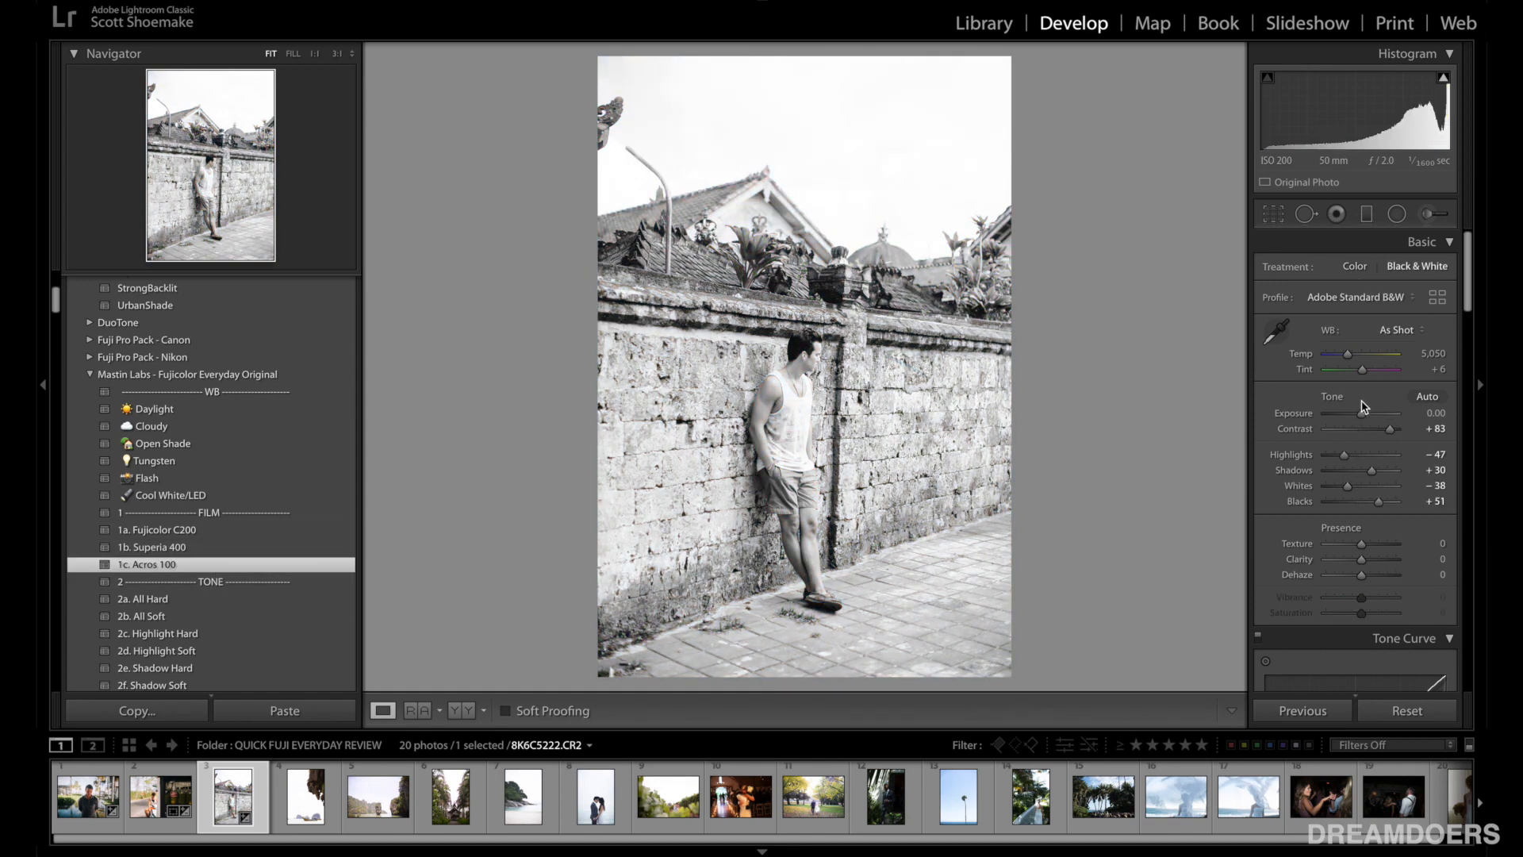
left_click_drag(1355, 417, 1354, 416)
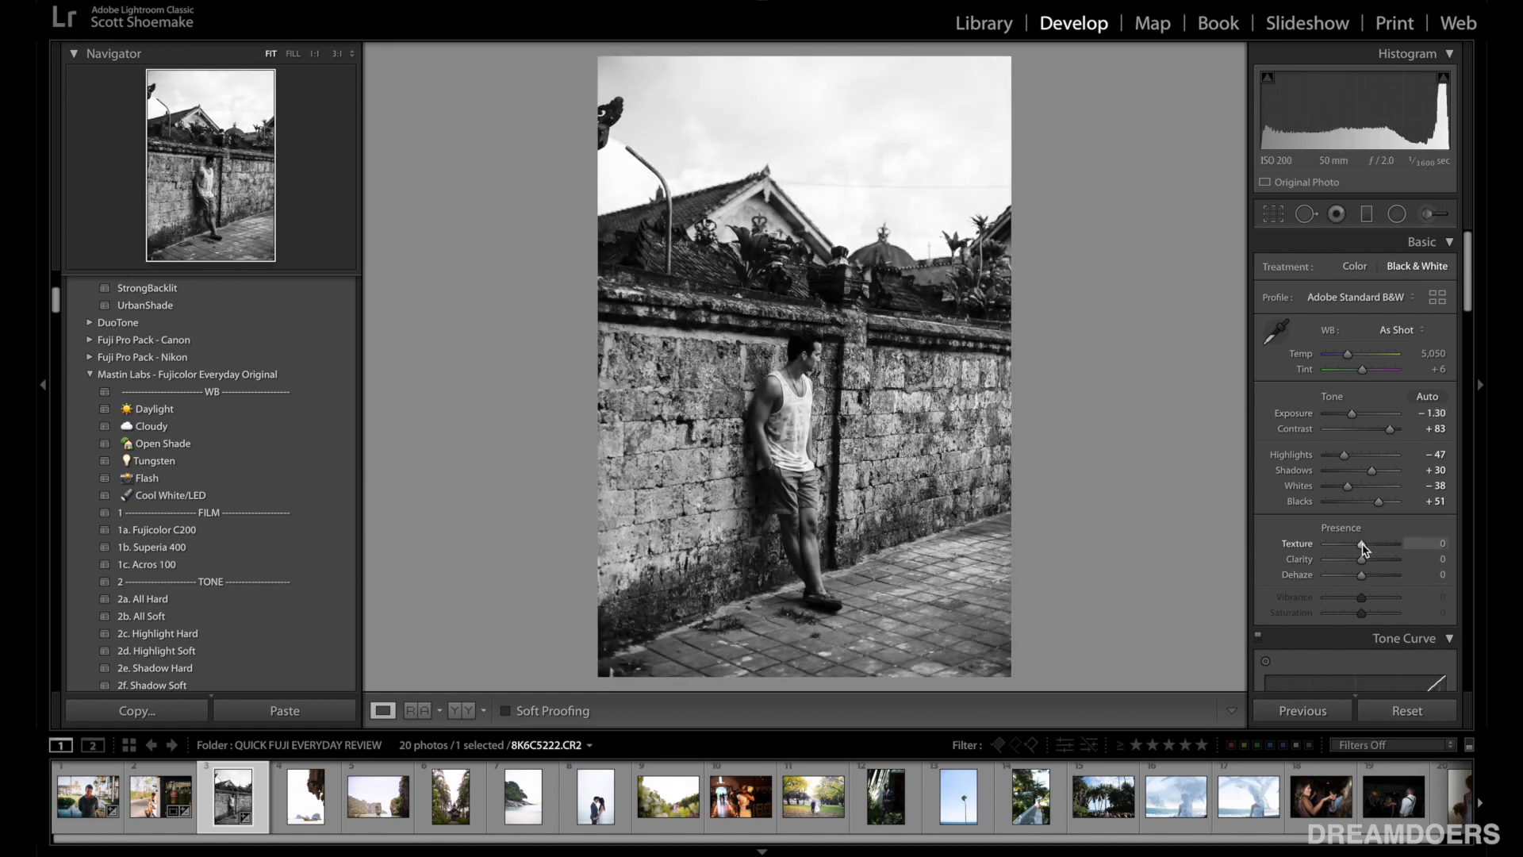
left_click_drag(1365, 542, 1369, 543)
Step: Set the tone curve regions to Highlights −46, Darks +11 and Shadows +22, and change Exposure to −1.15
scroll(1366, 545, "down", 8)
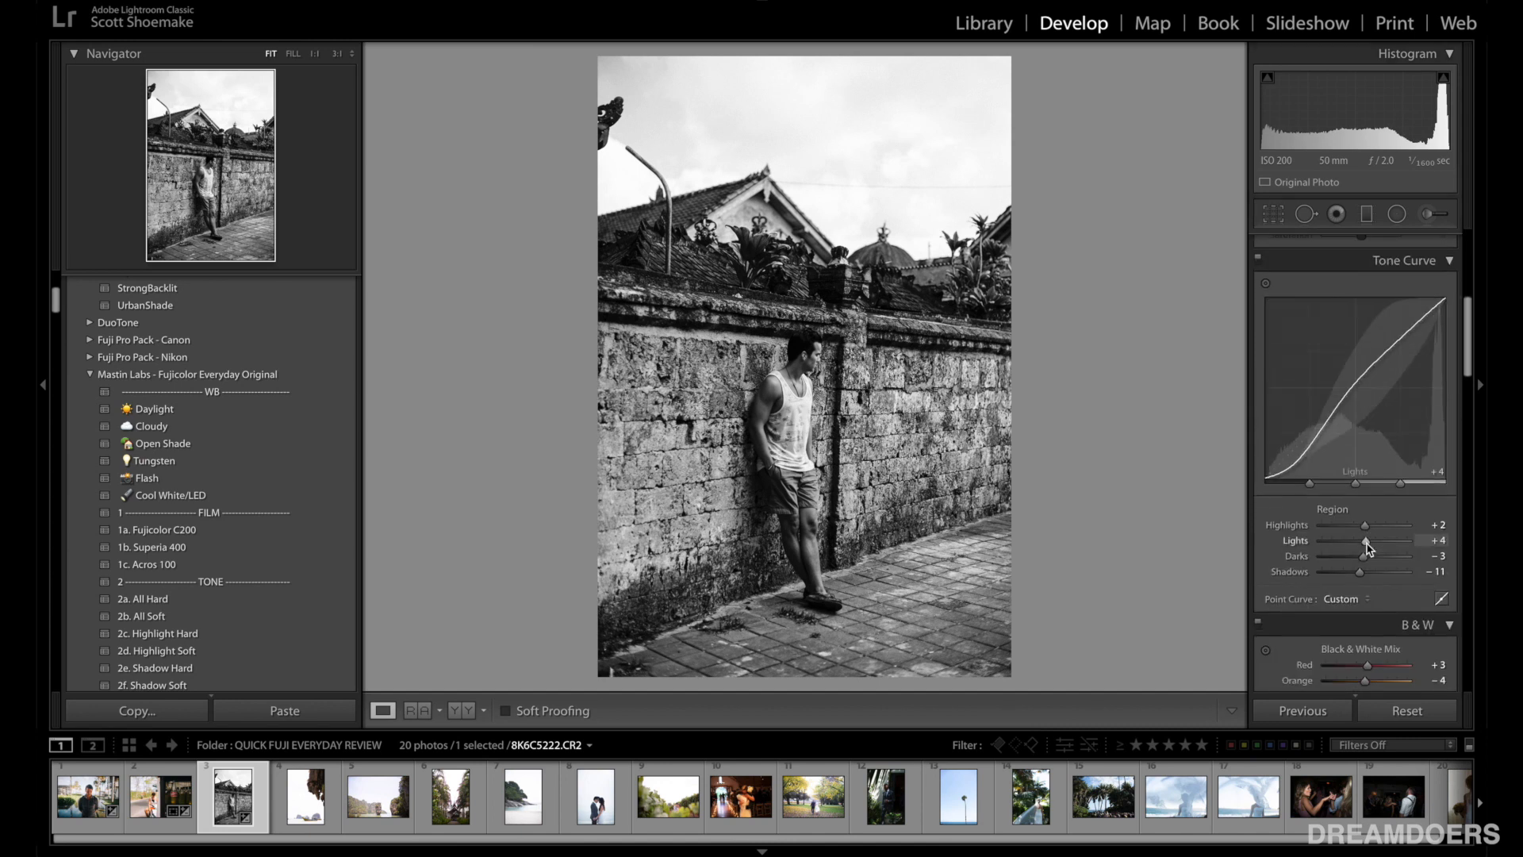
mouse_move(1377, 572)
left_mouse_down()
mouse_move(1344, 526)
mouse_move(1371, 560)
left_mouse_up()
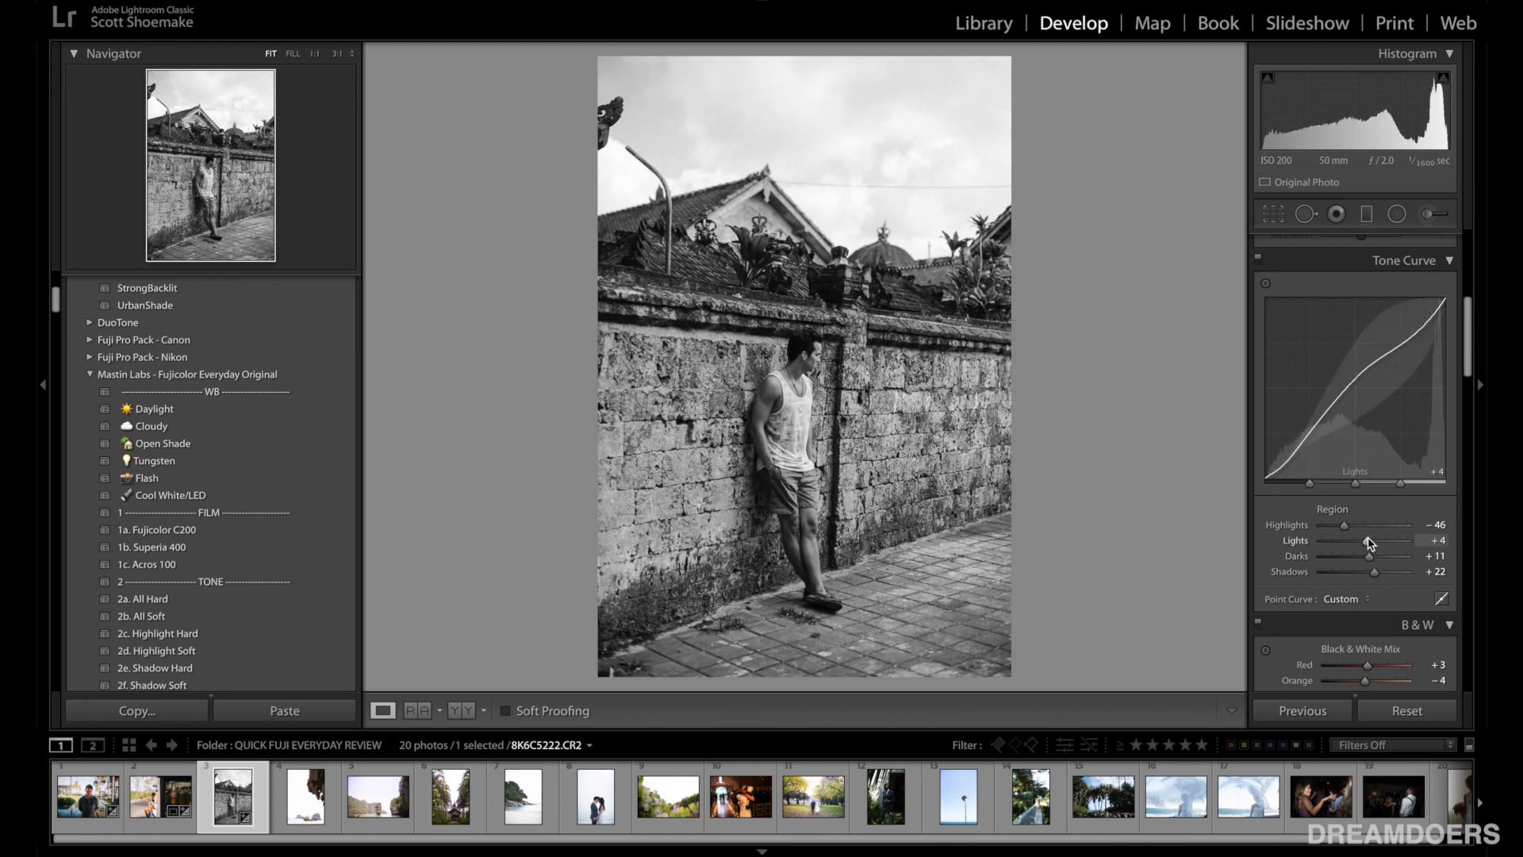
scroll(1360, 492, "up", 10)
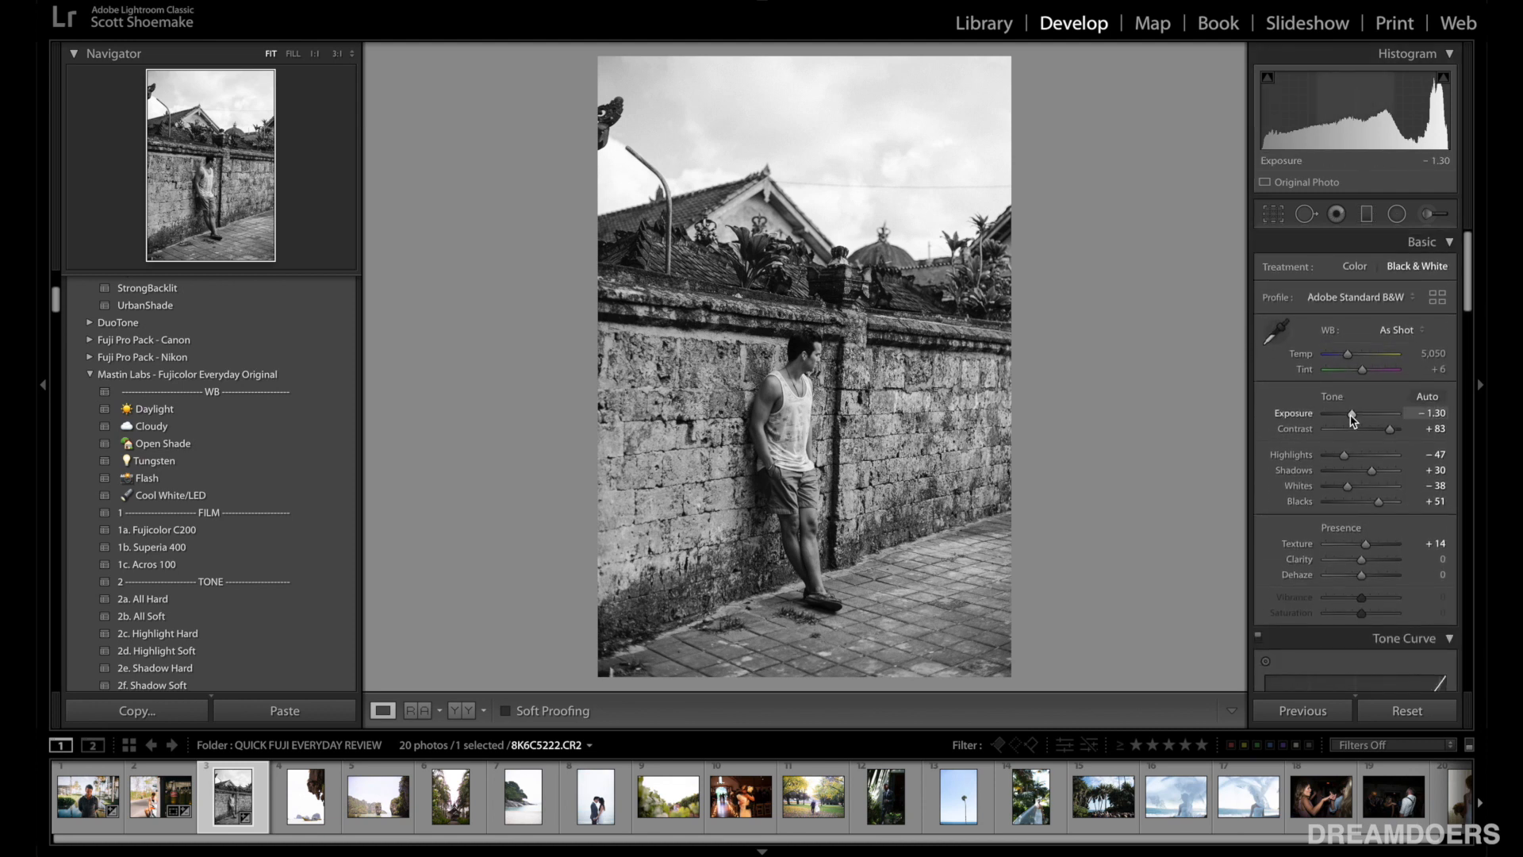
left_click_drag(1353, 418, 1354, 418)
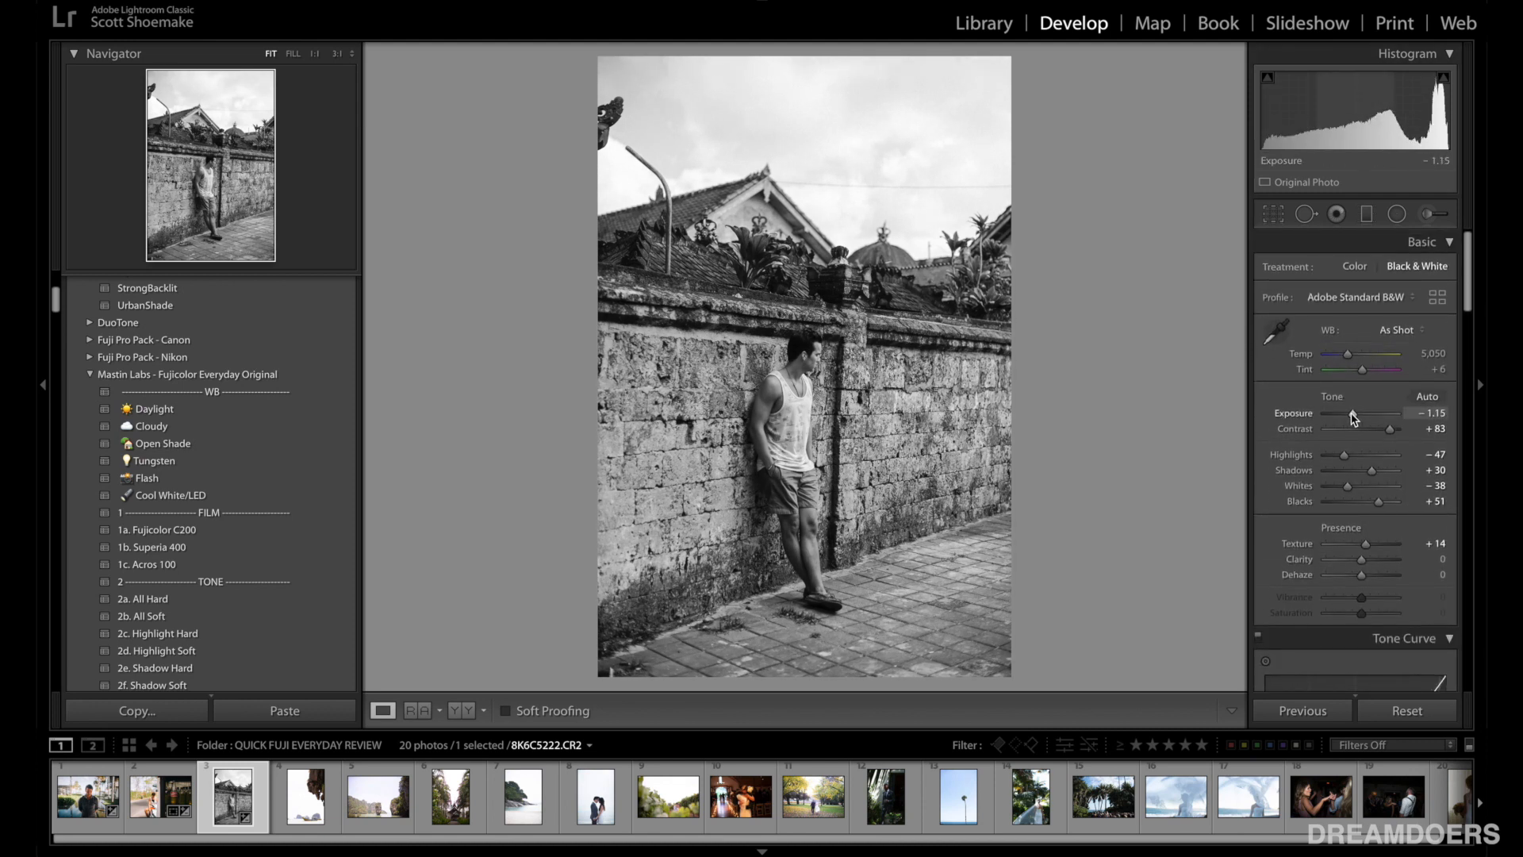
Step: Crop the wall photo slightly at its original aspect ratio, trimming the strip along its left edge and bottom
left_click(1271, 219)
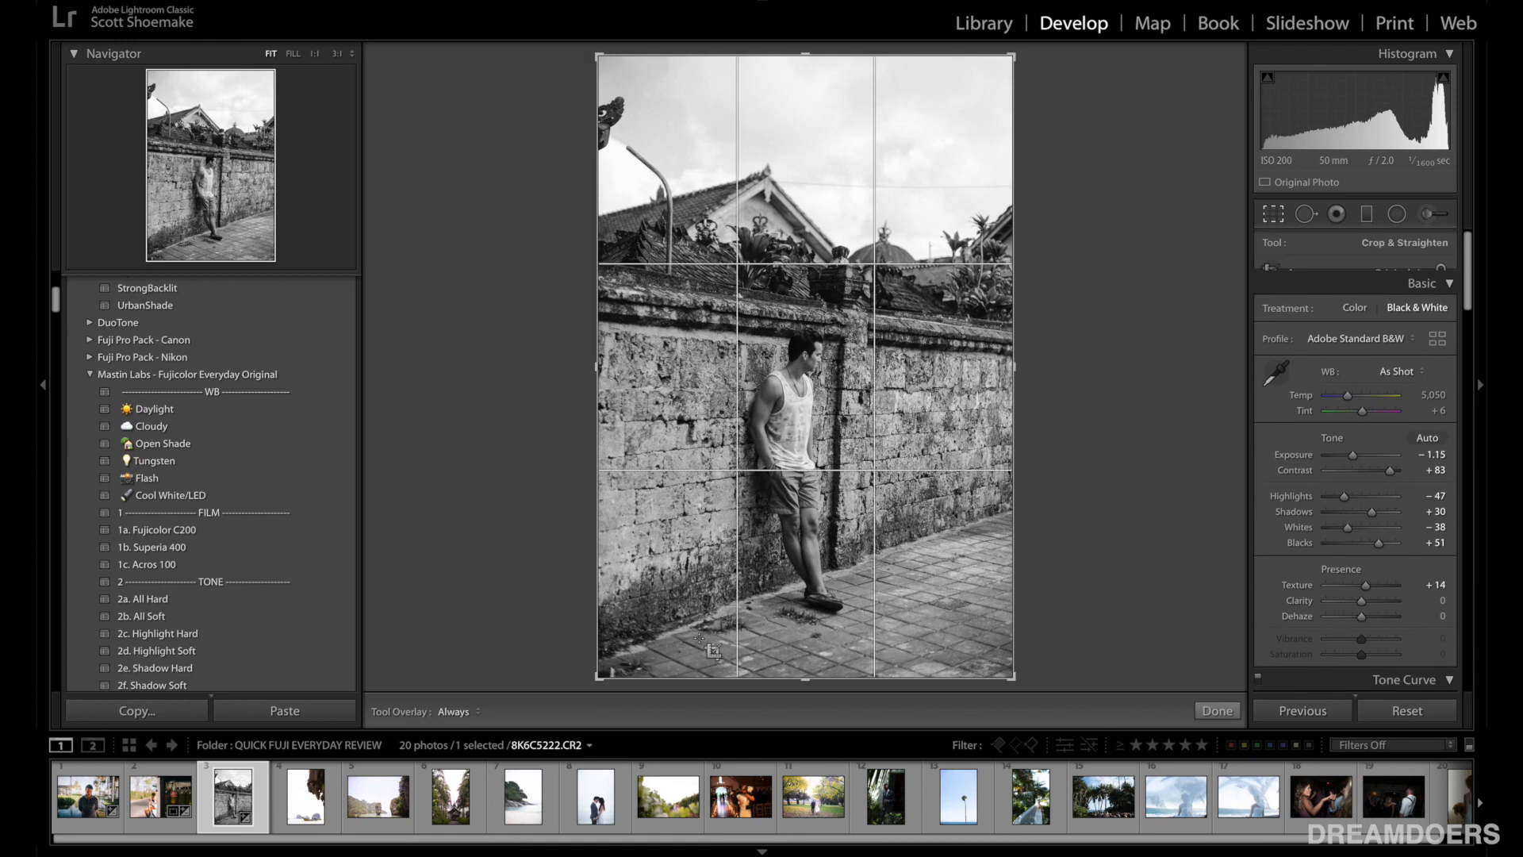
left_click_drag(605, 672, 609, 664)
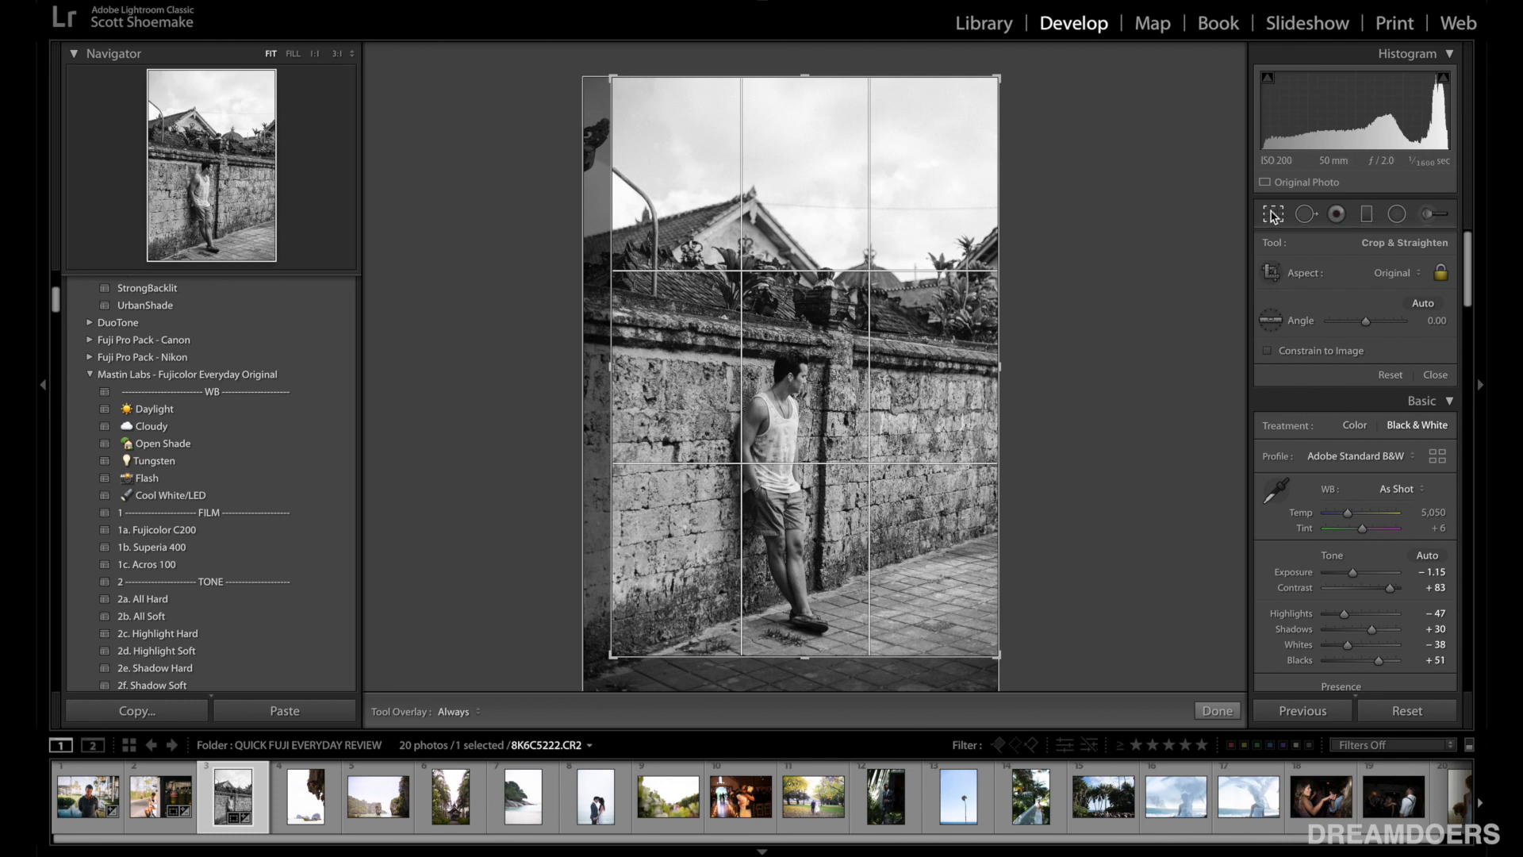
key("r")
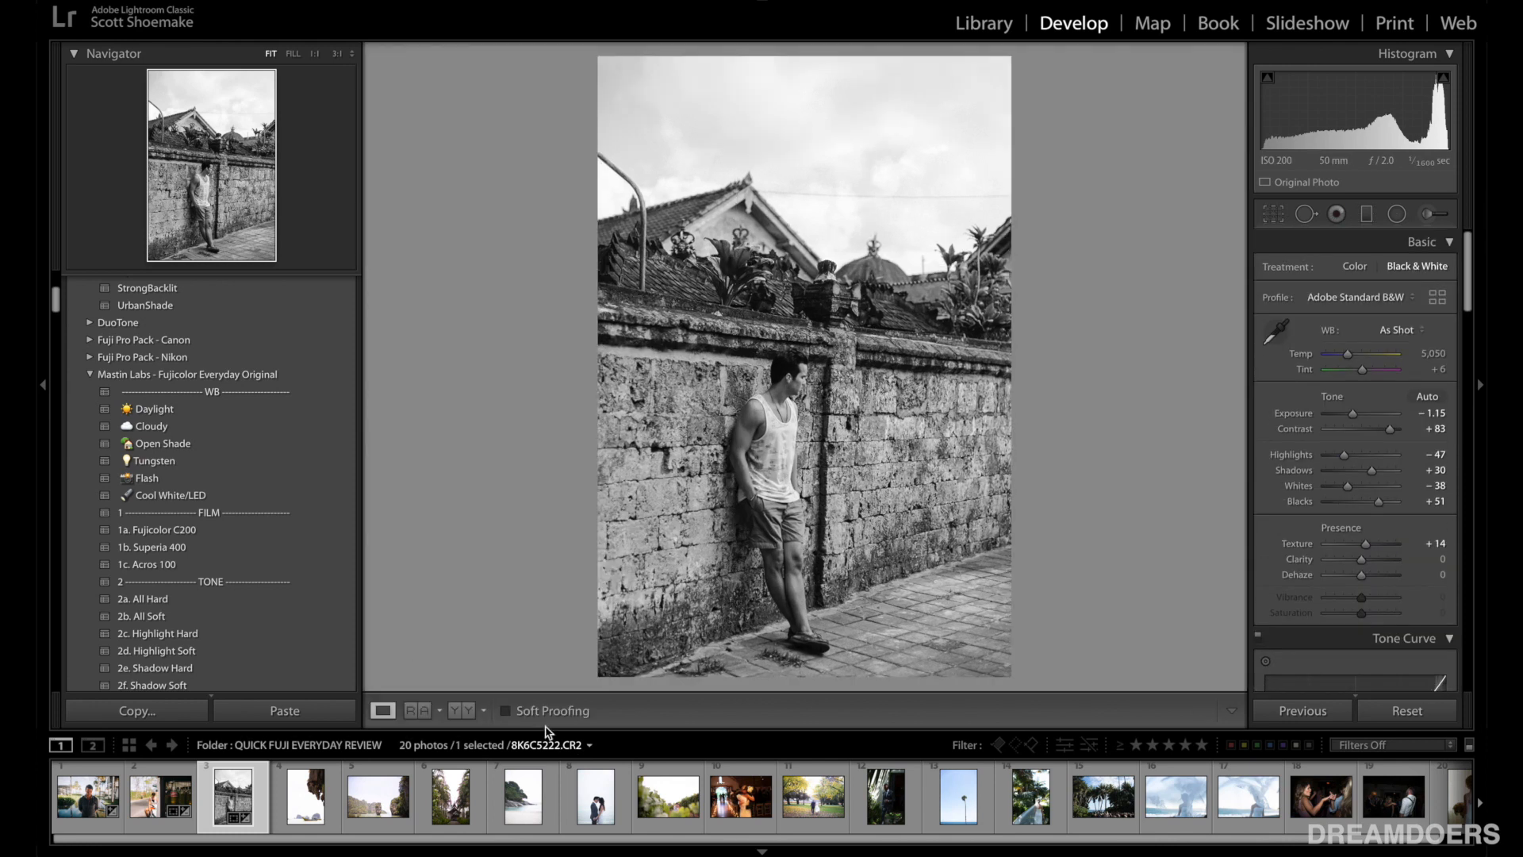
Step: Compare the wall photo's before and after versions side by side and inspect the man's face at 1:1 magnification
left_click(468, 711)
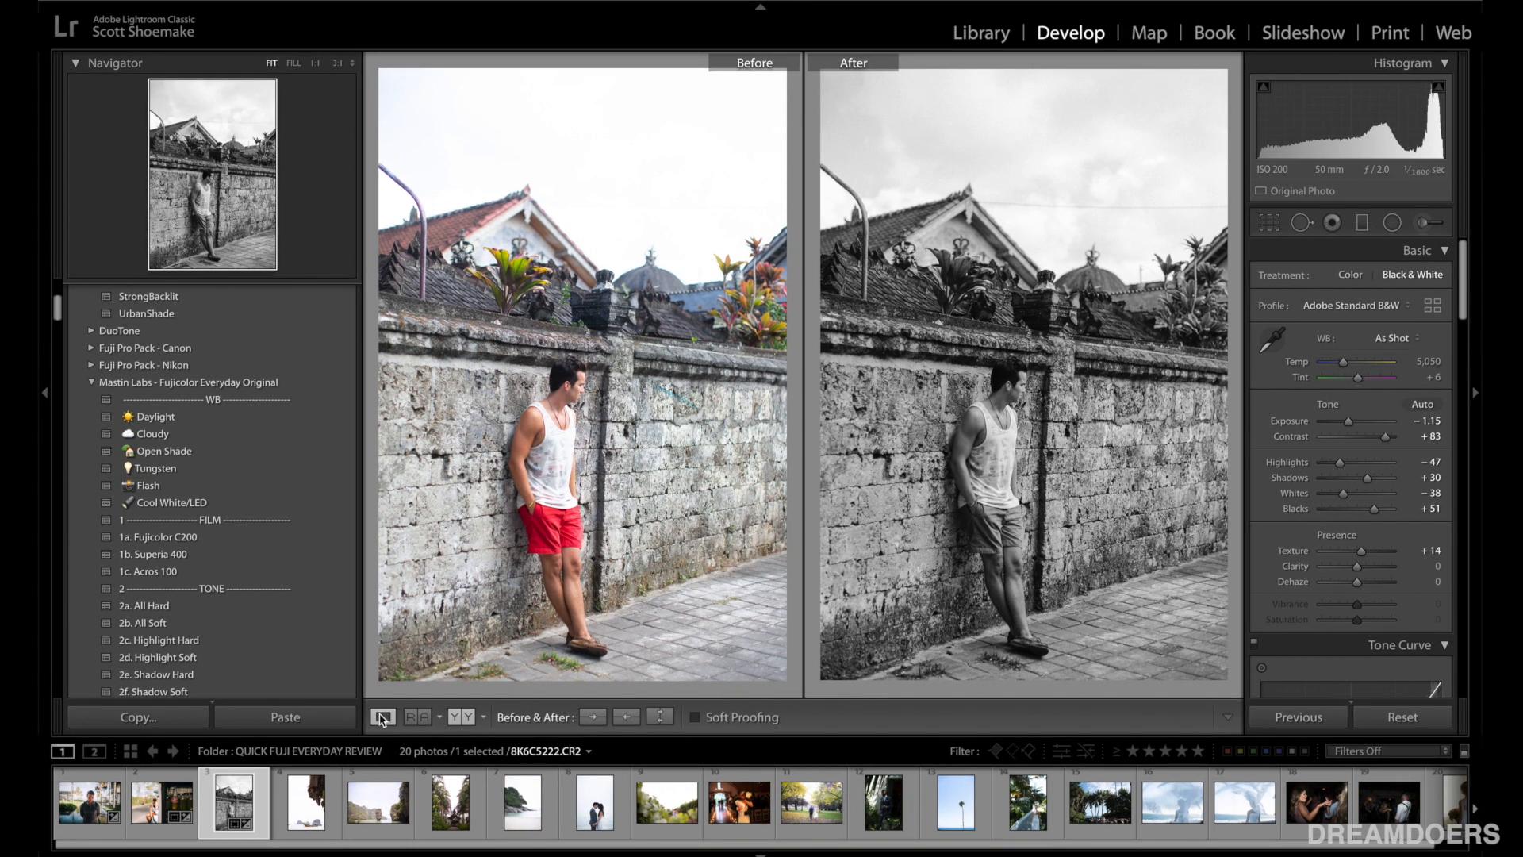
left_click(383, 709)
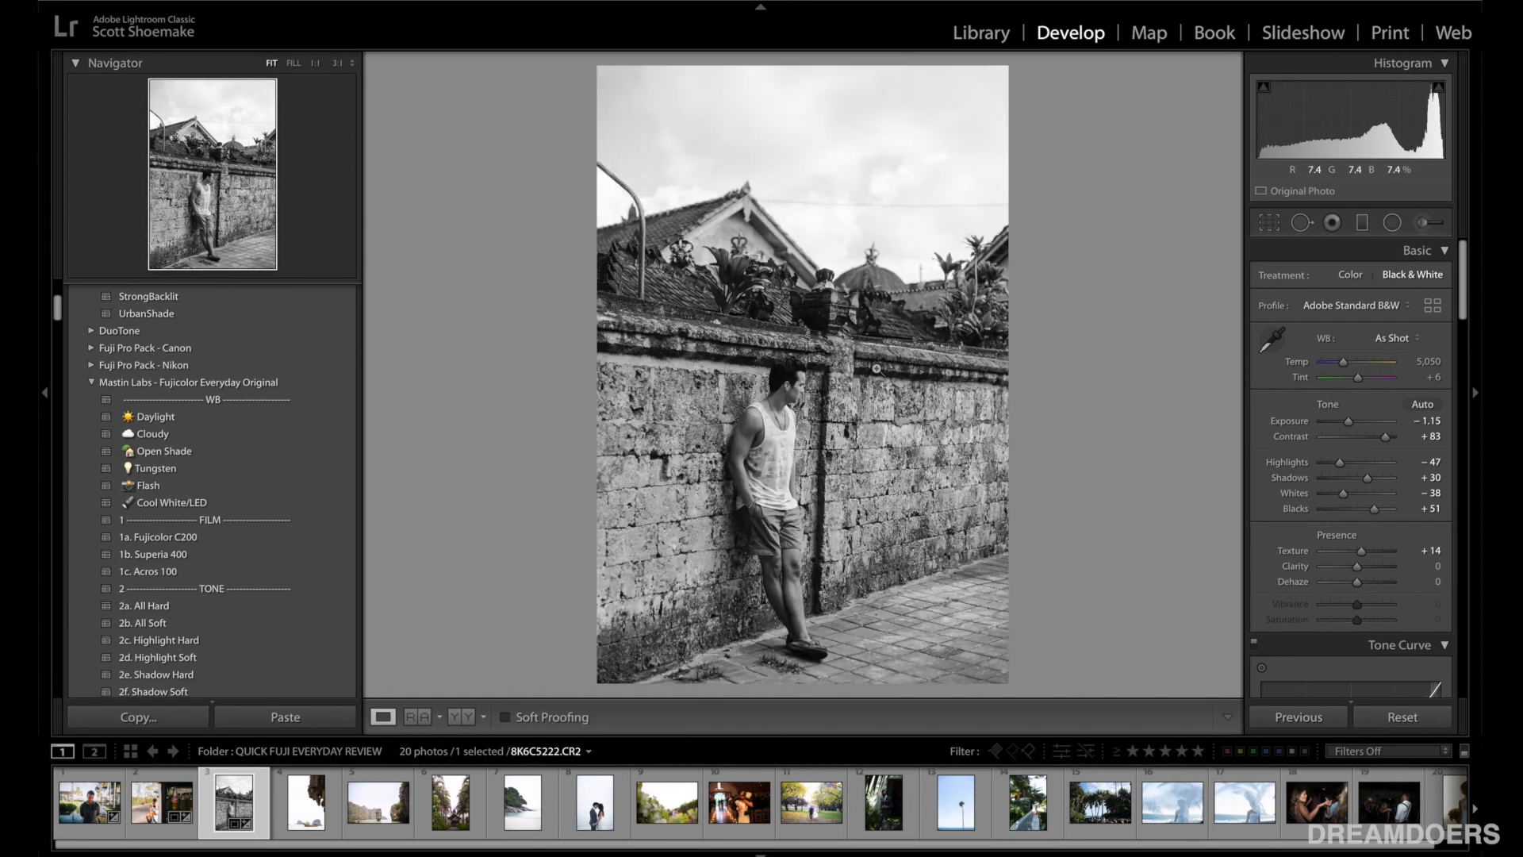
left_click(782, 389)
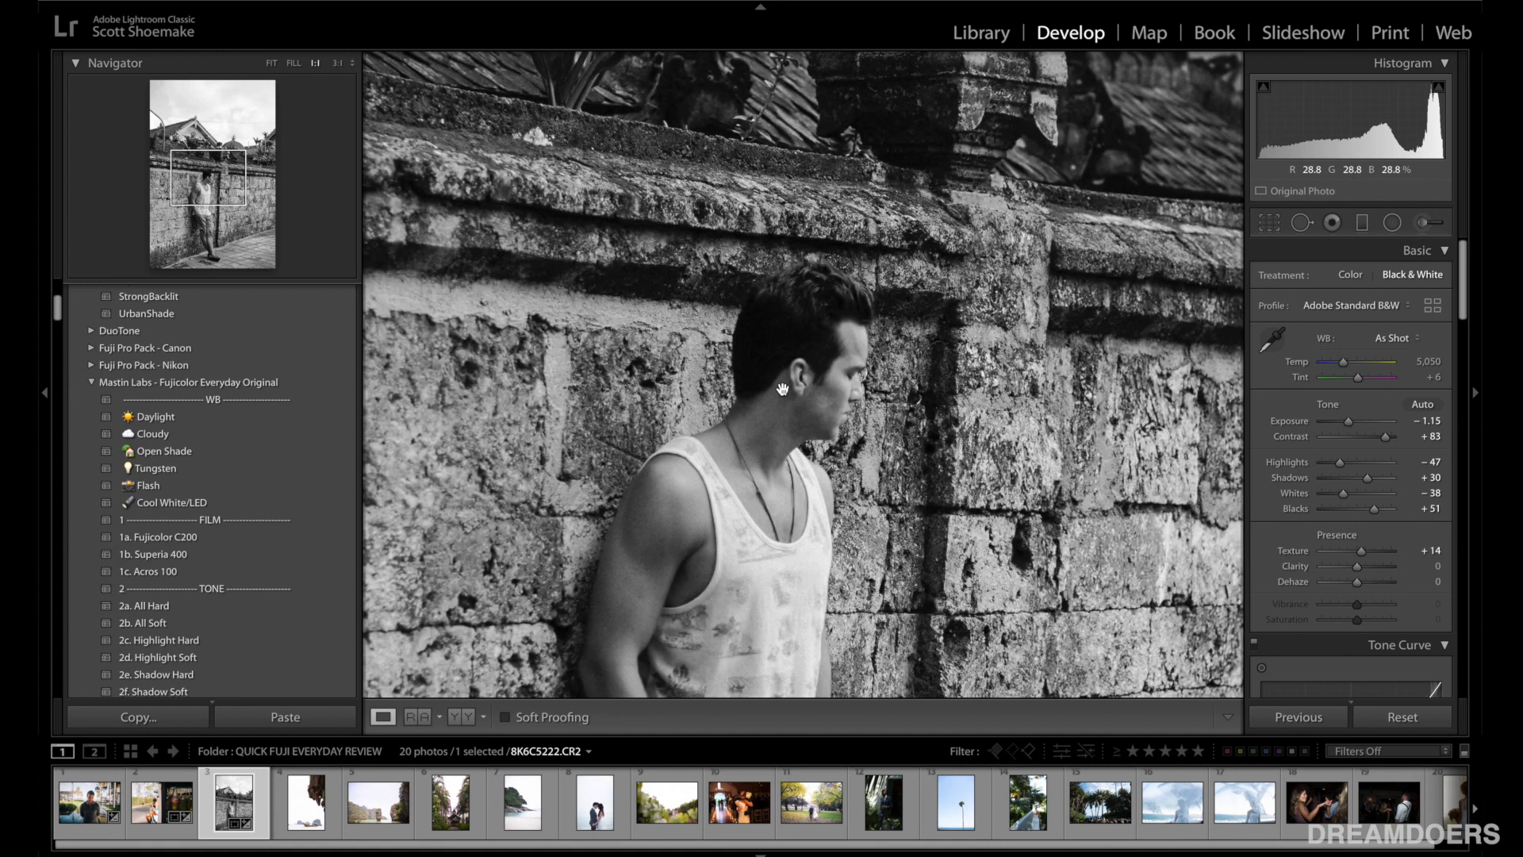
left_click(783, 389)
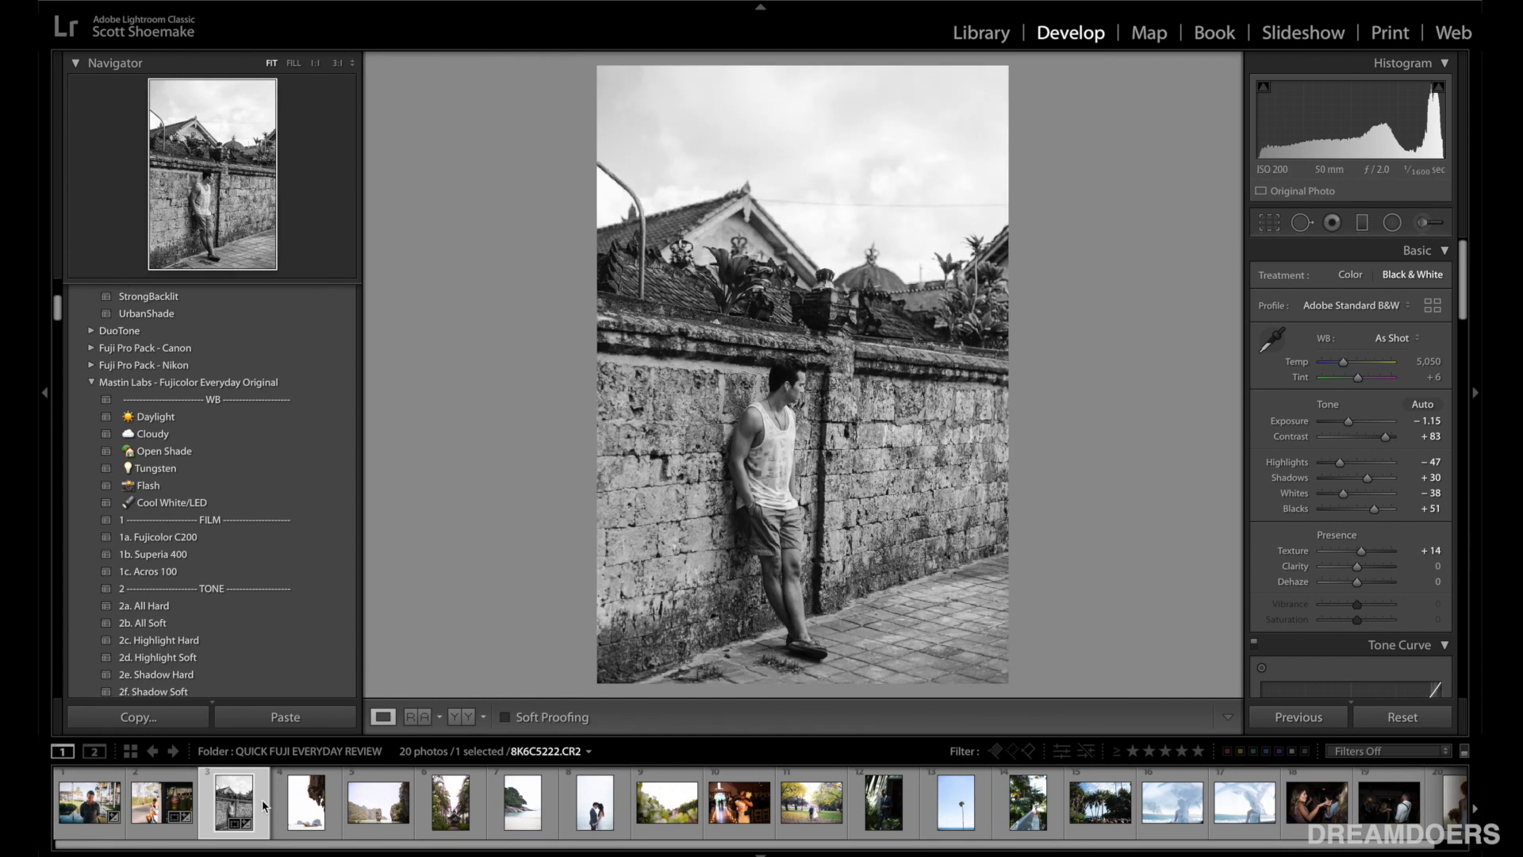
Step: Apply the 1a. Fujicolor C200 preset to the fourth photo, the longtail boat below the cliff, and set Exposure to −1.70
left_click(294, 802)
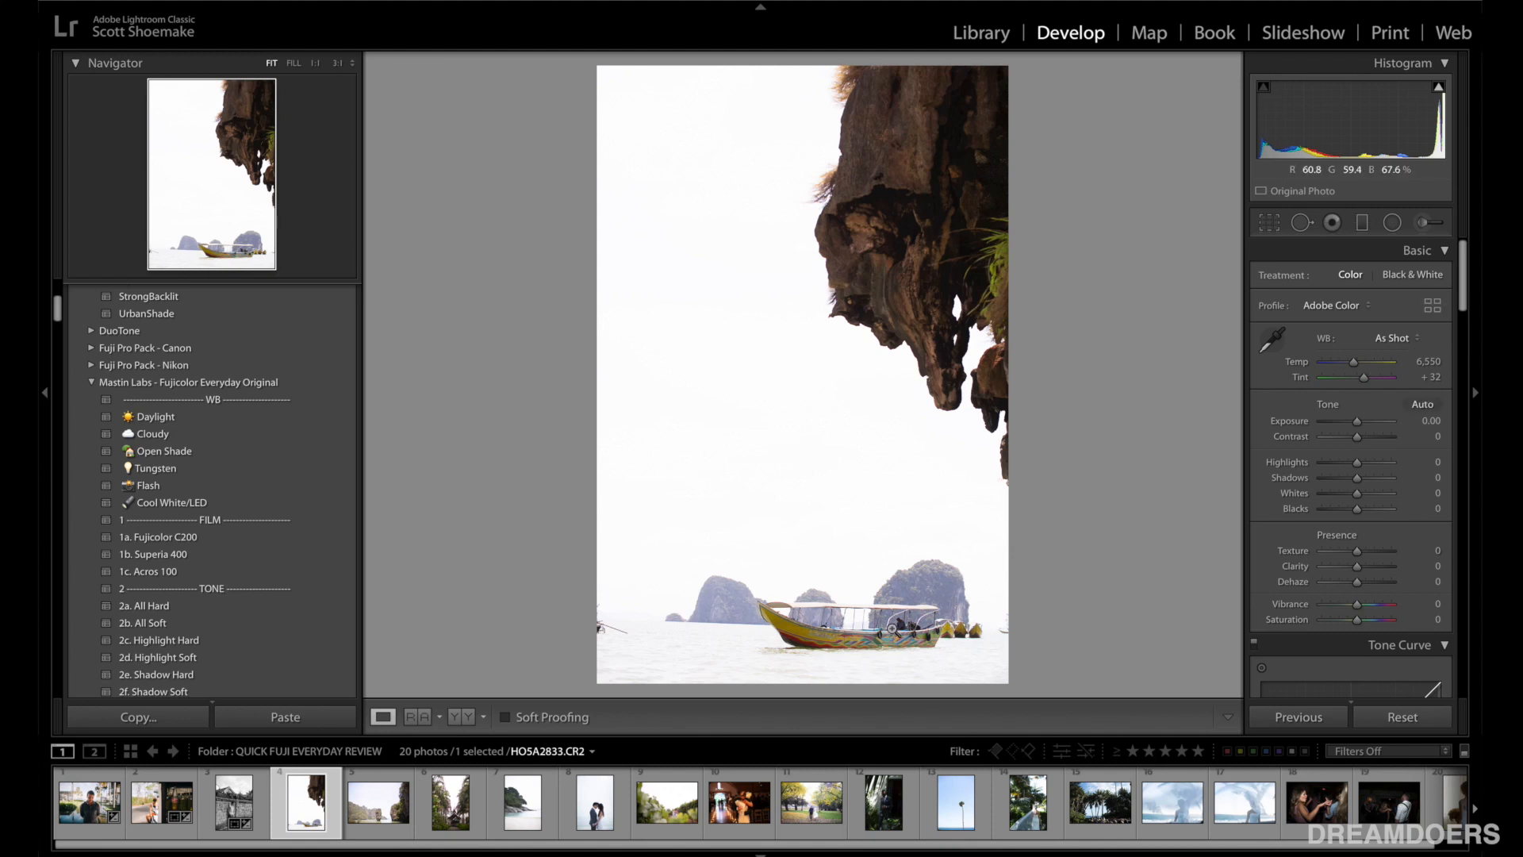
left_click(230, 539)
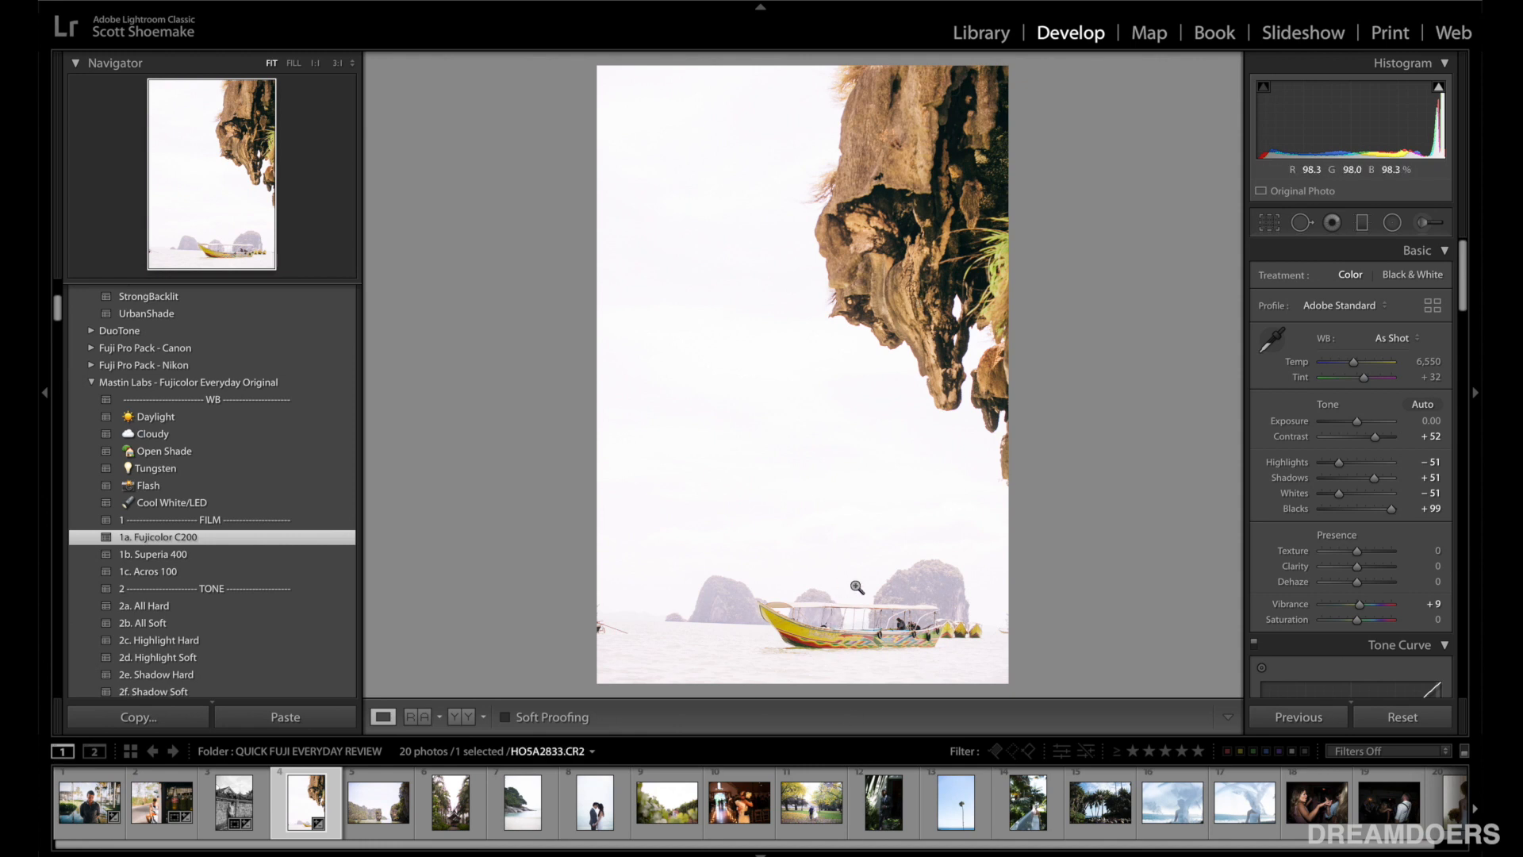
left_click(1346, 424)
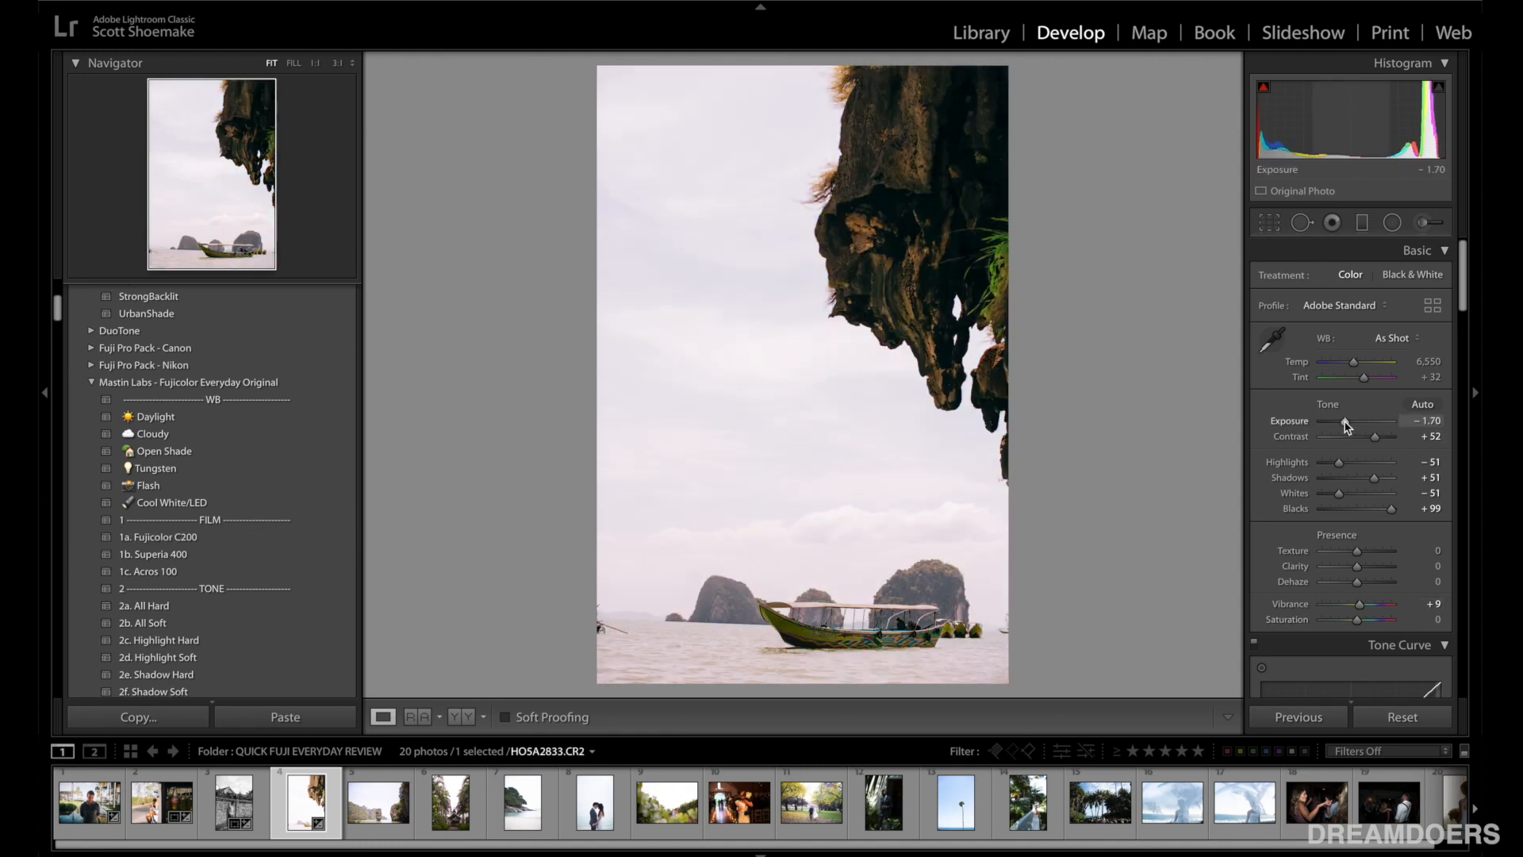
Step: Set the boat photo's tone curve Highlights region to −37
scroll(1353, 601, "down", 5)
scroll(1355, 595, "down", 1)
left_click(1346, 599)
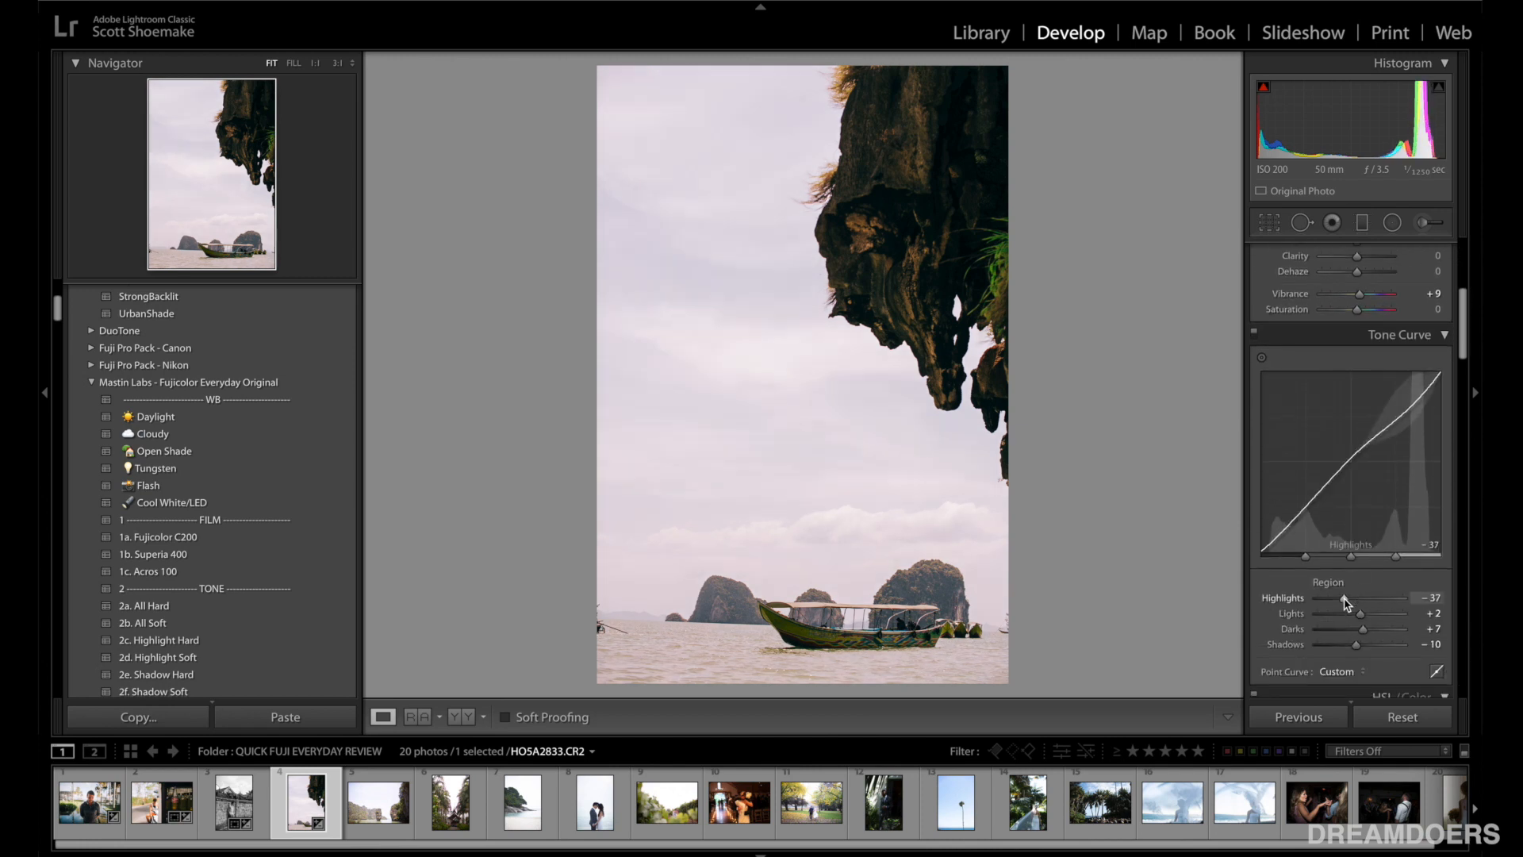
scroll(1346, 600, "up", 6)
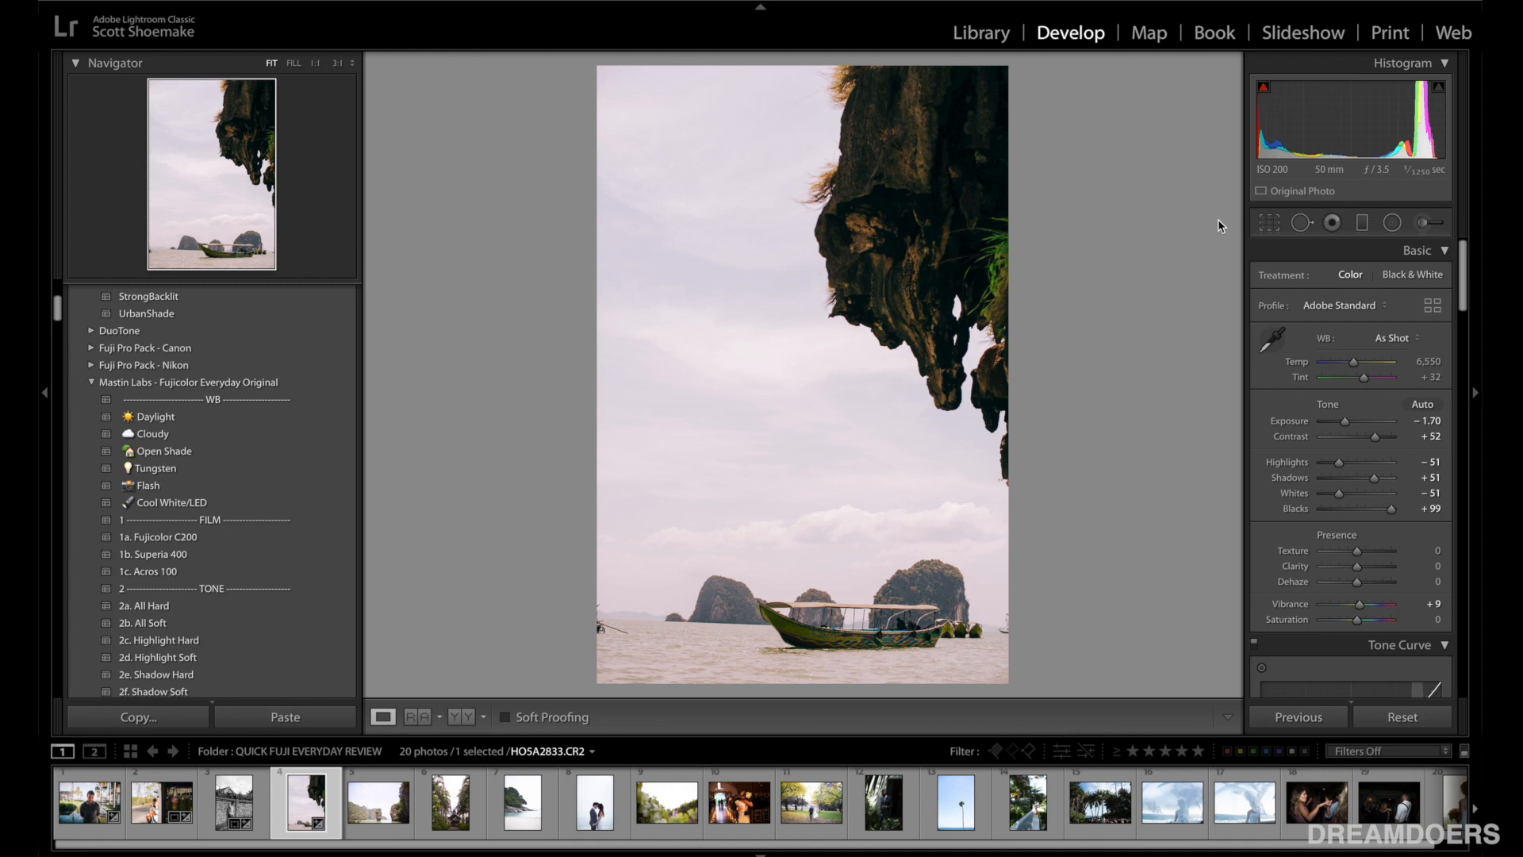
Step: Crop the boat photo at its original aspect ratio, trimming its left side and top, and set Temp to 6,345
left_click(1263, 225)
left_click_drag(599, 381, 656, 344)
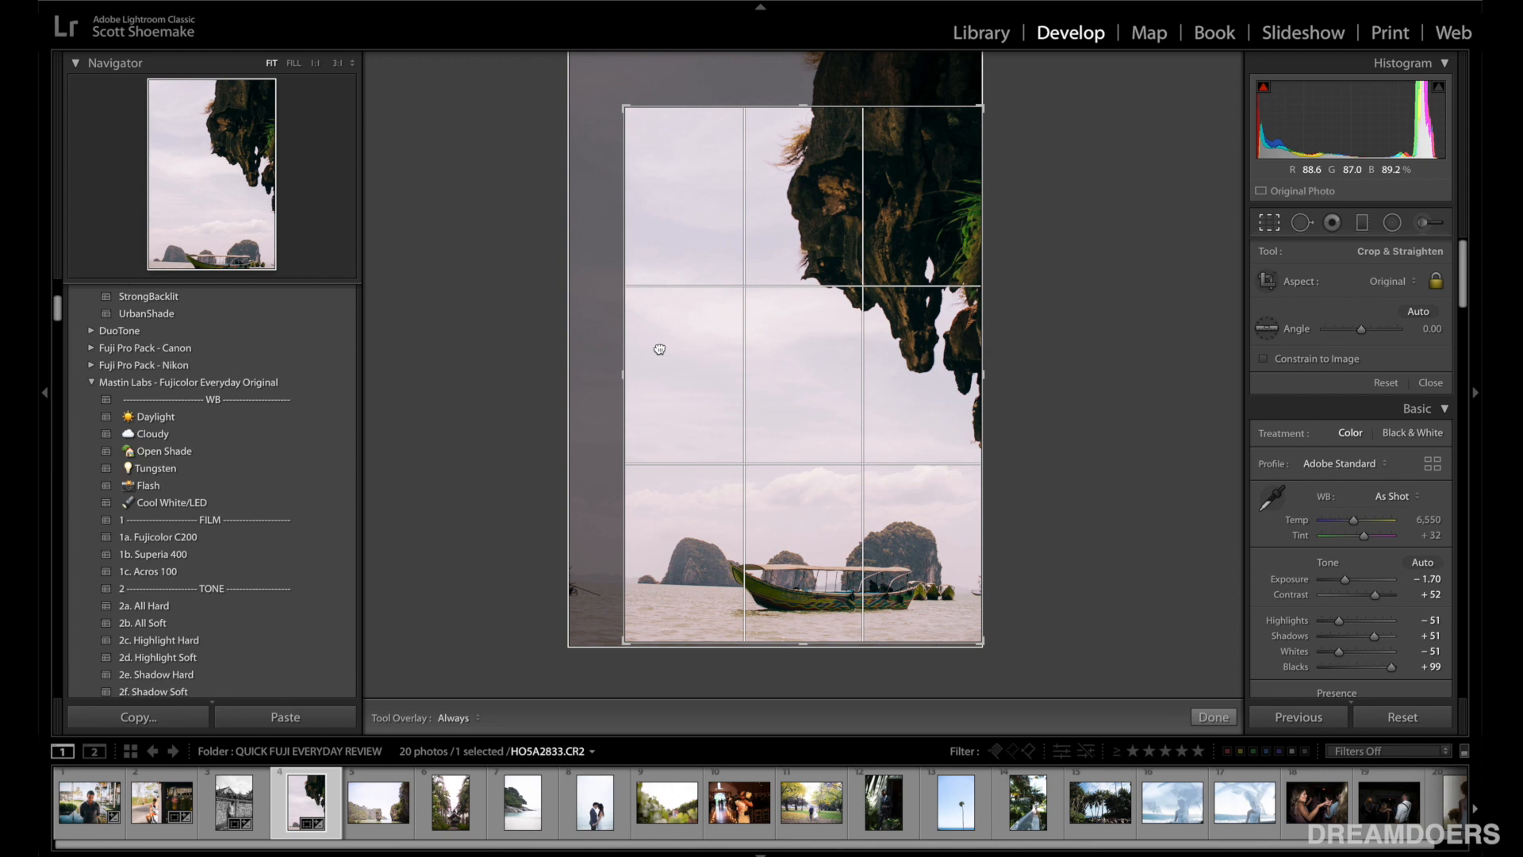
left_click(1266, 225)
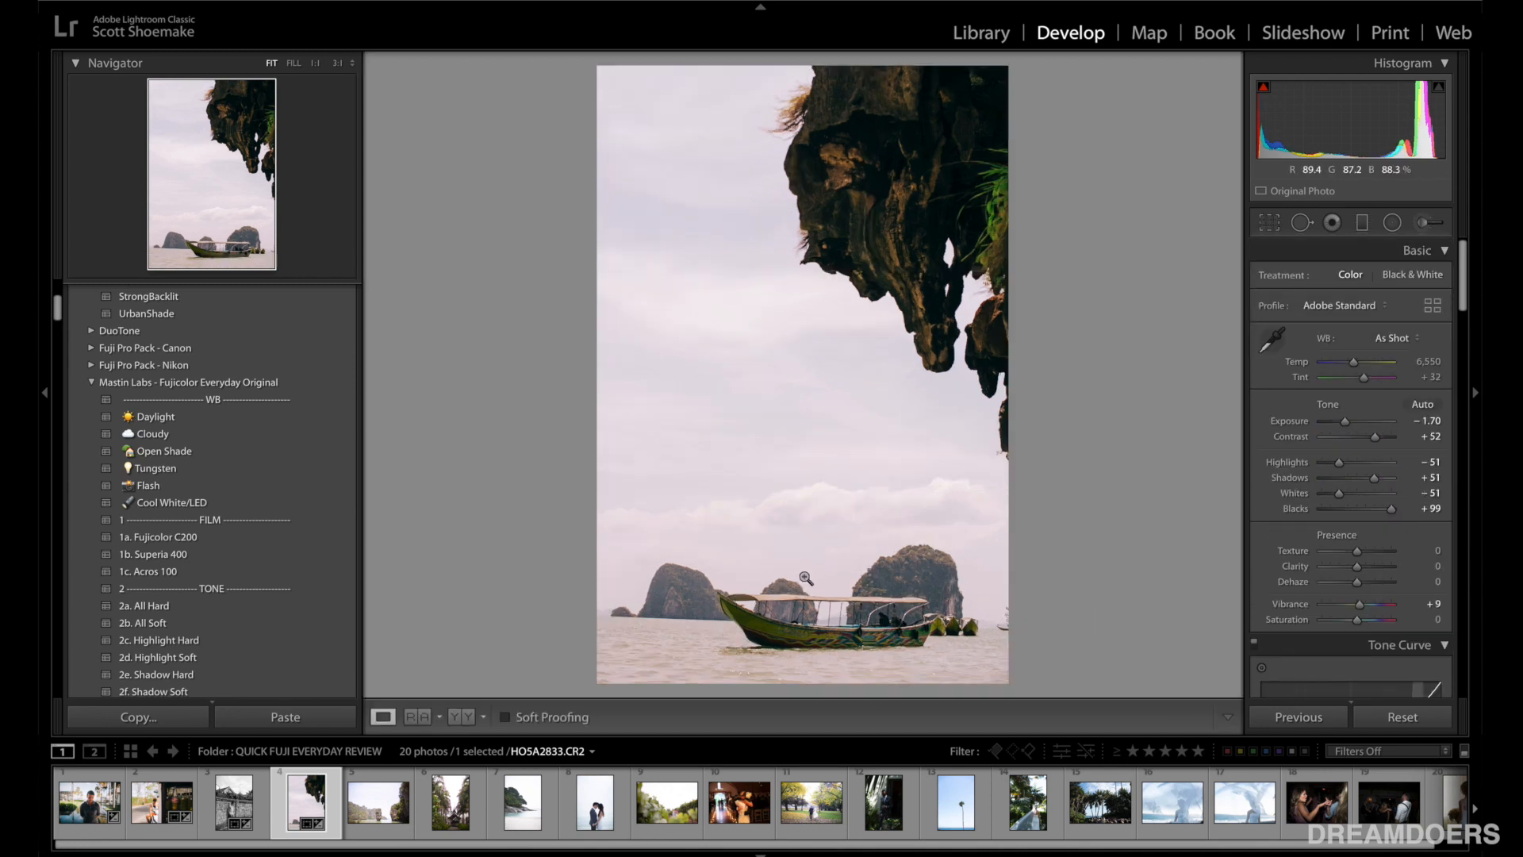
left_click_drag(1354, 365, 1351, 364)
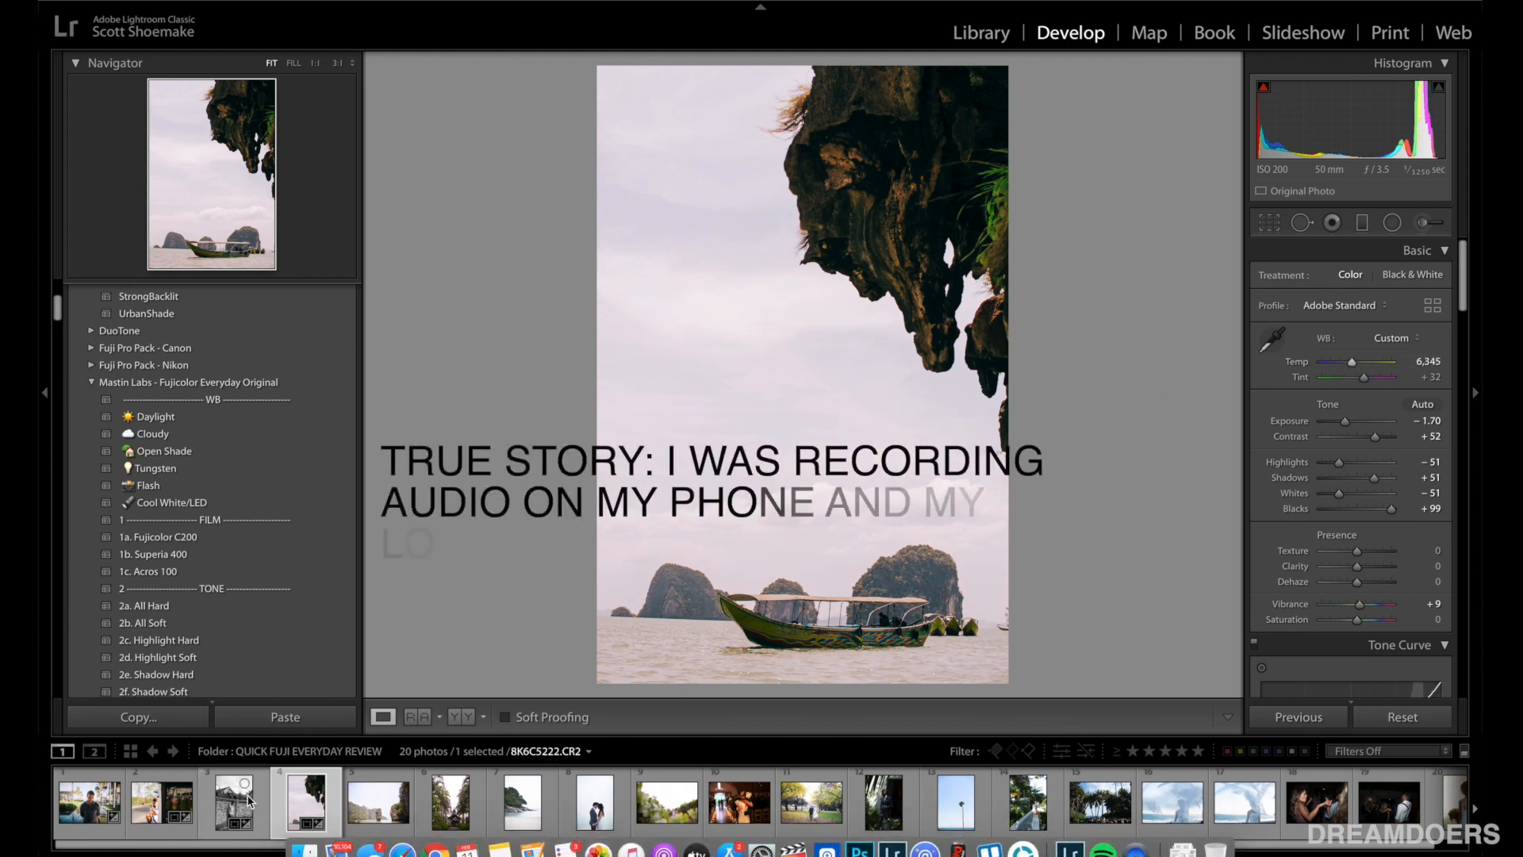
Step: Apply the 1a. Fujicolor C200 preset to the fifth photo, the rock pillar in the bay, and set Exposure to −1.75
left_click(376, 812)
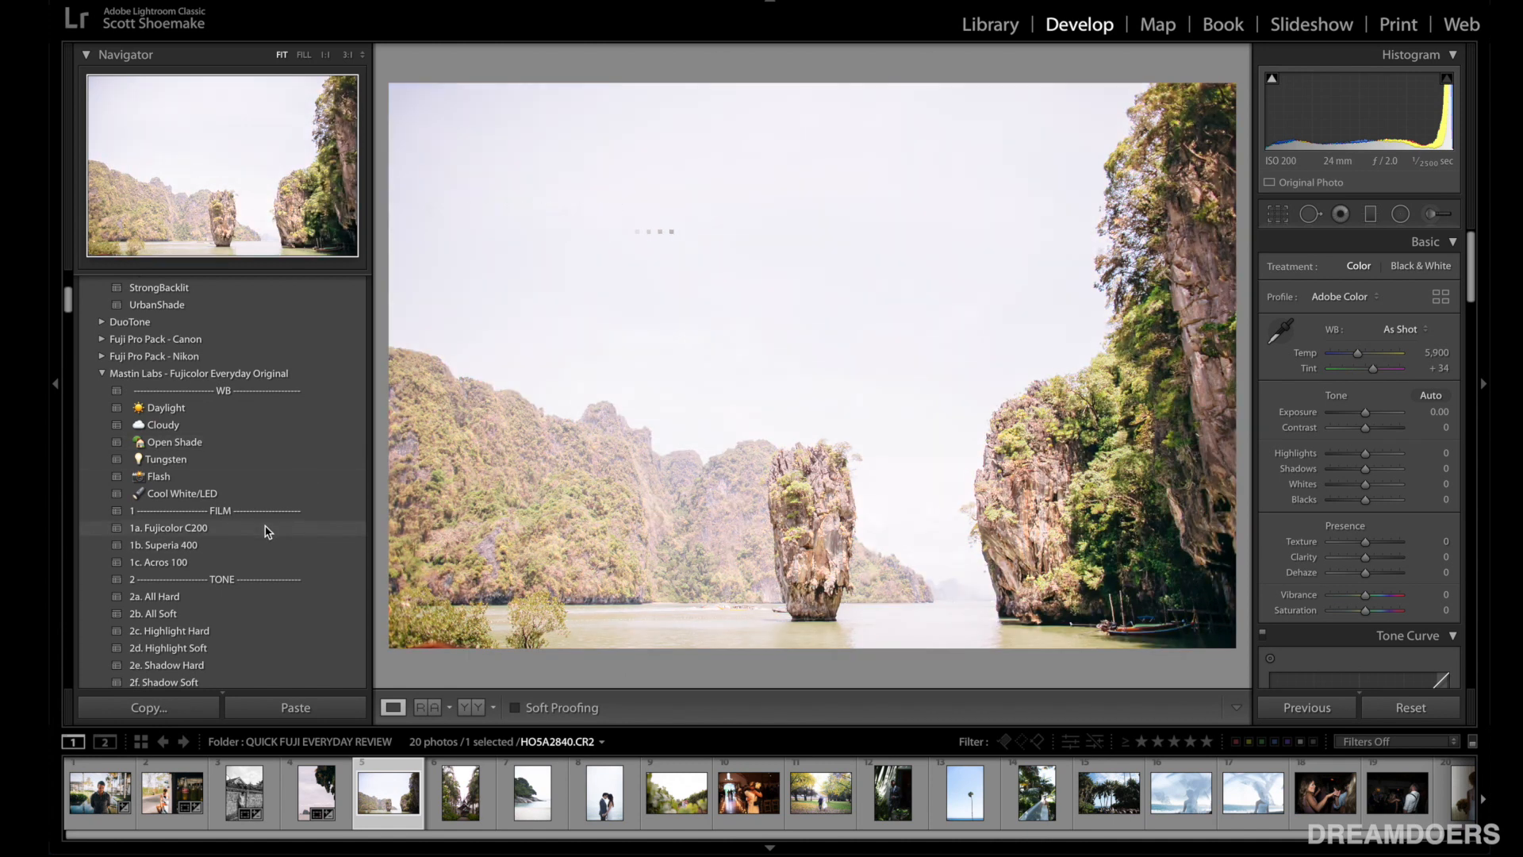
left_click(268, 530)
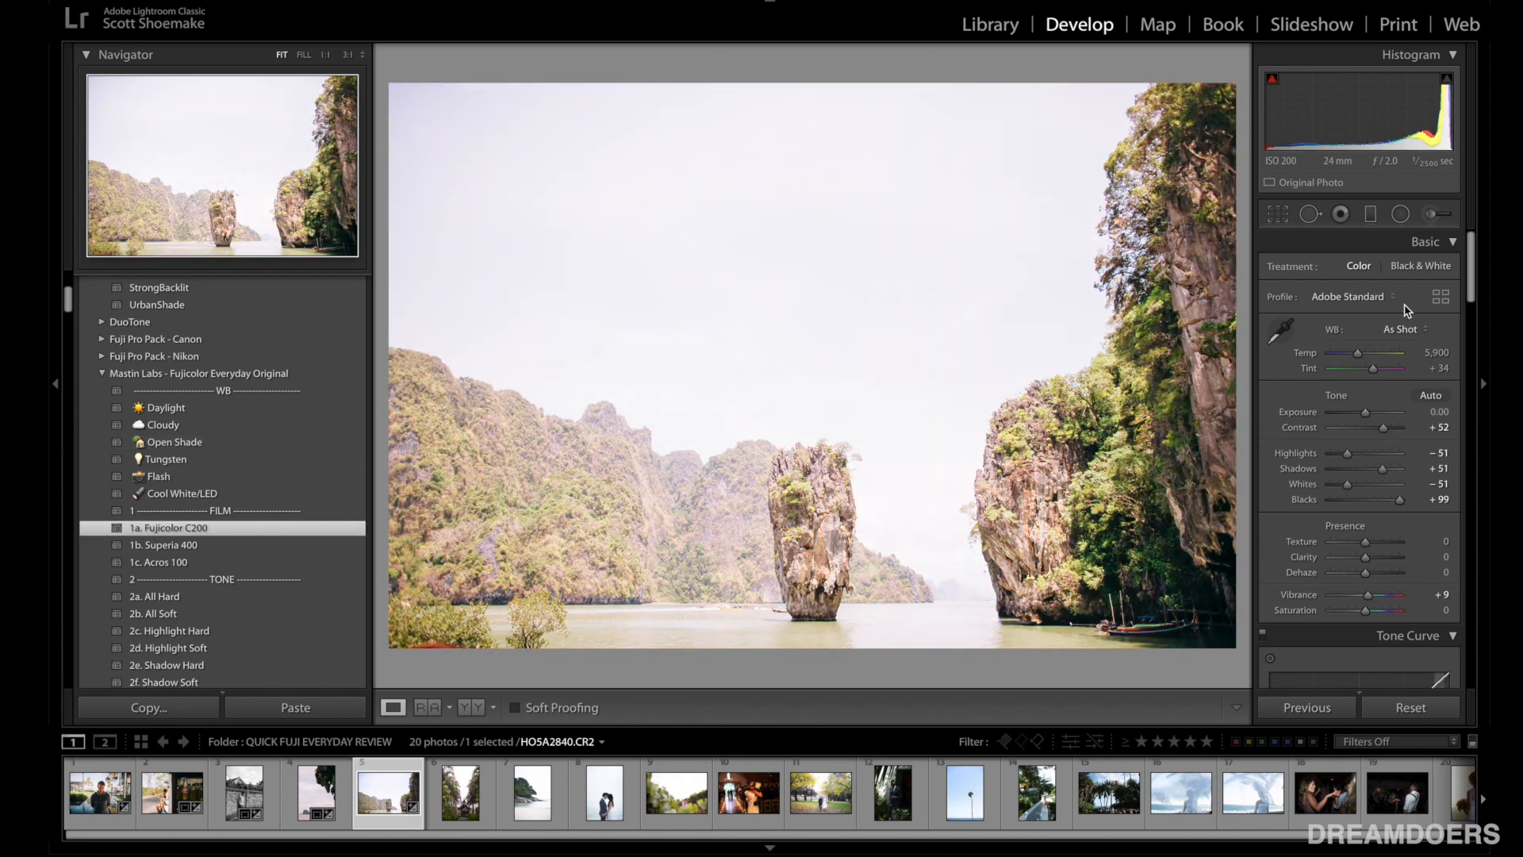
left_click(1353, 414)
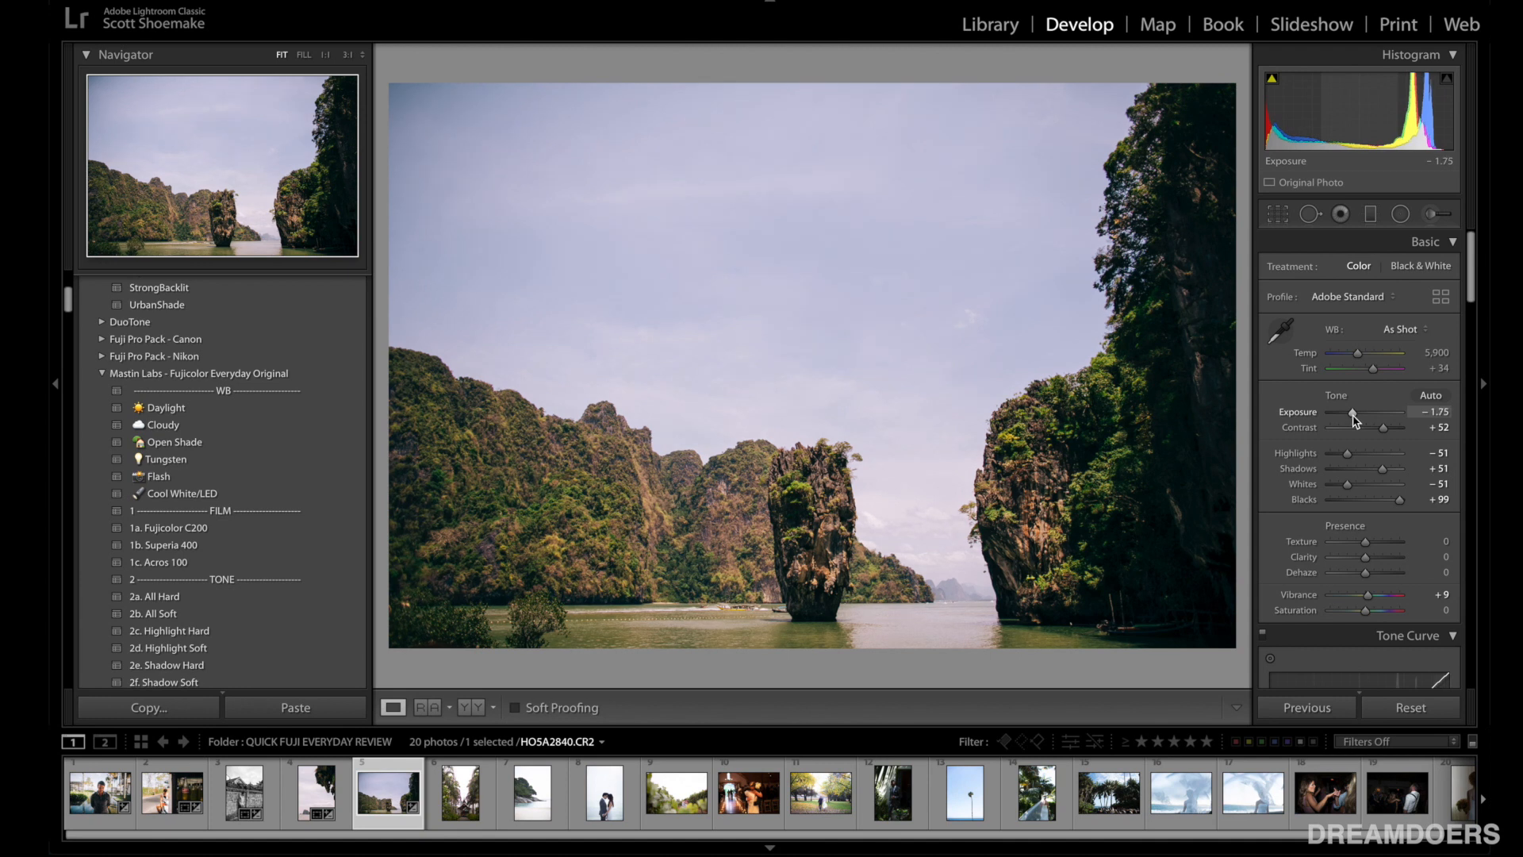
Step: Set the bay photo's Texture to +16 and inspect the rock pillar at 1:1 magnification
scroll(1357, 405, "down", 5)
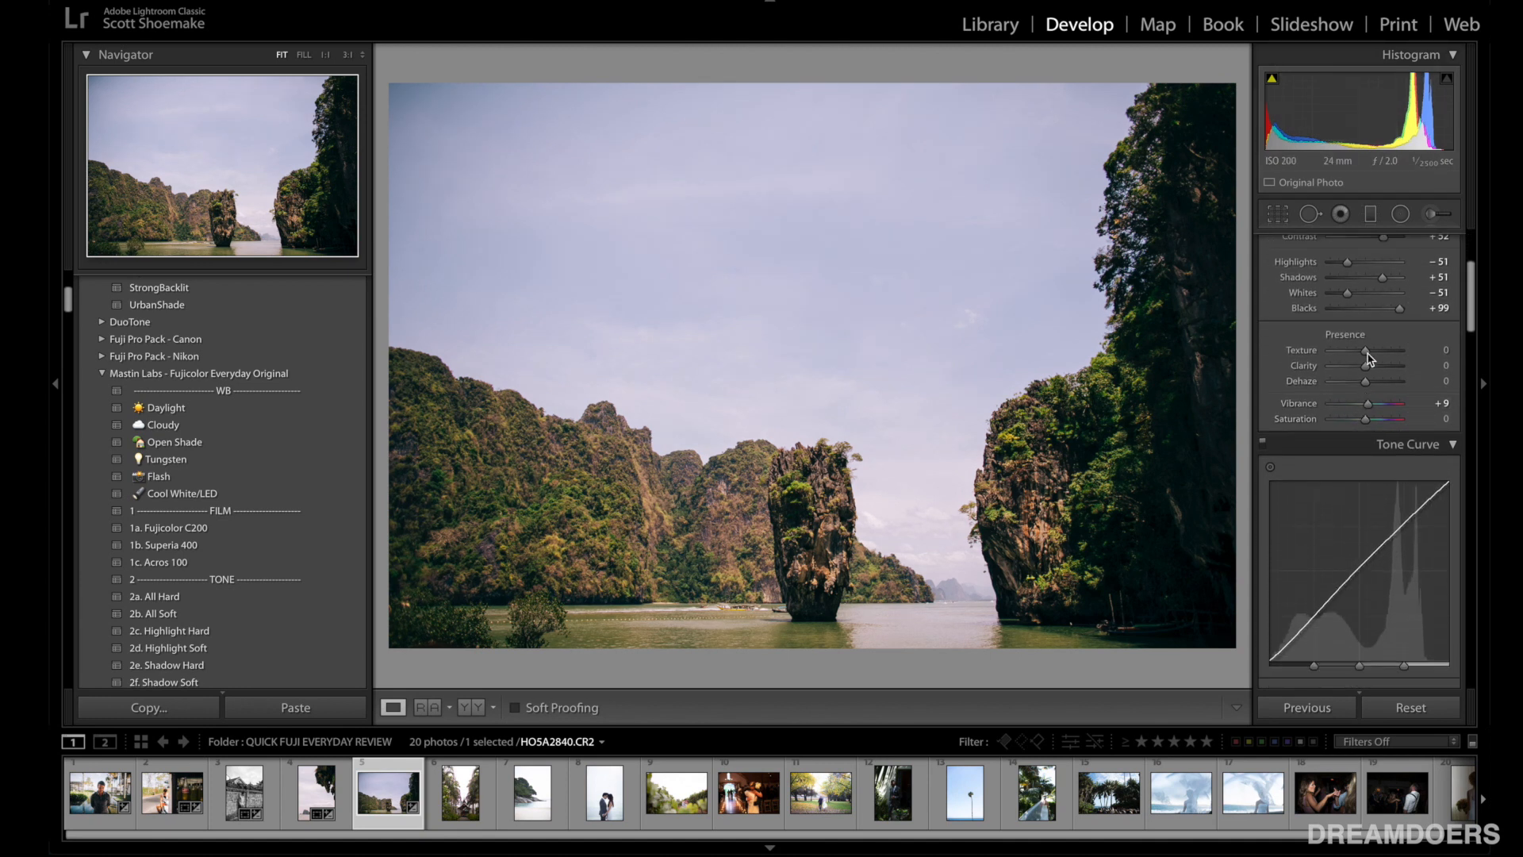
scroll(1372, 351, "down", 5)
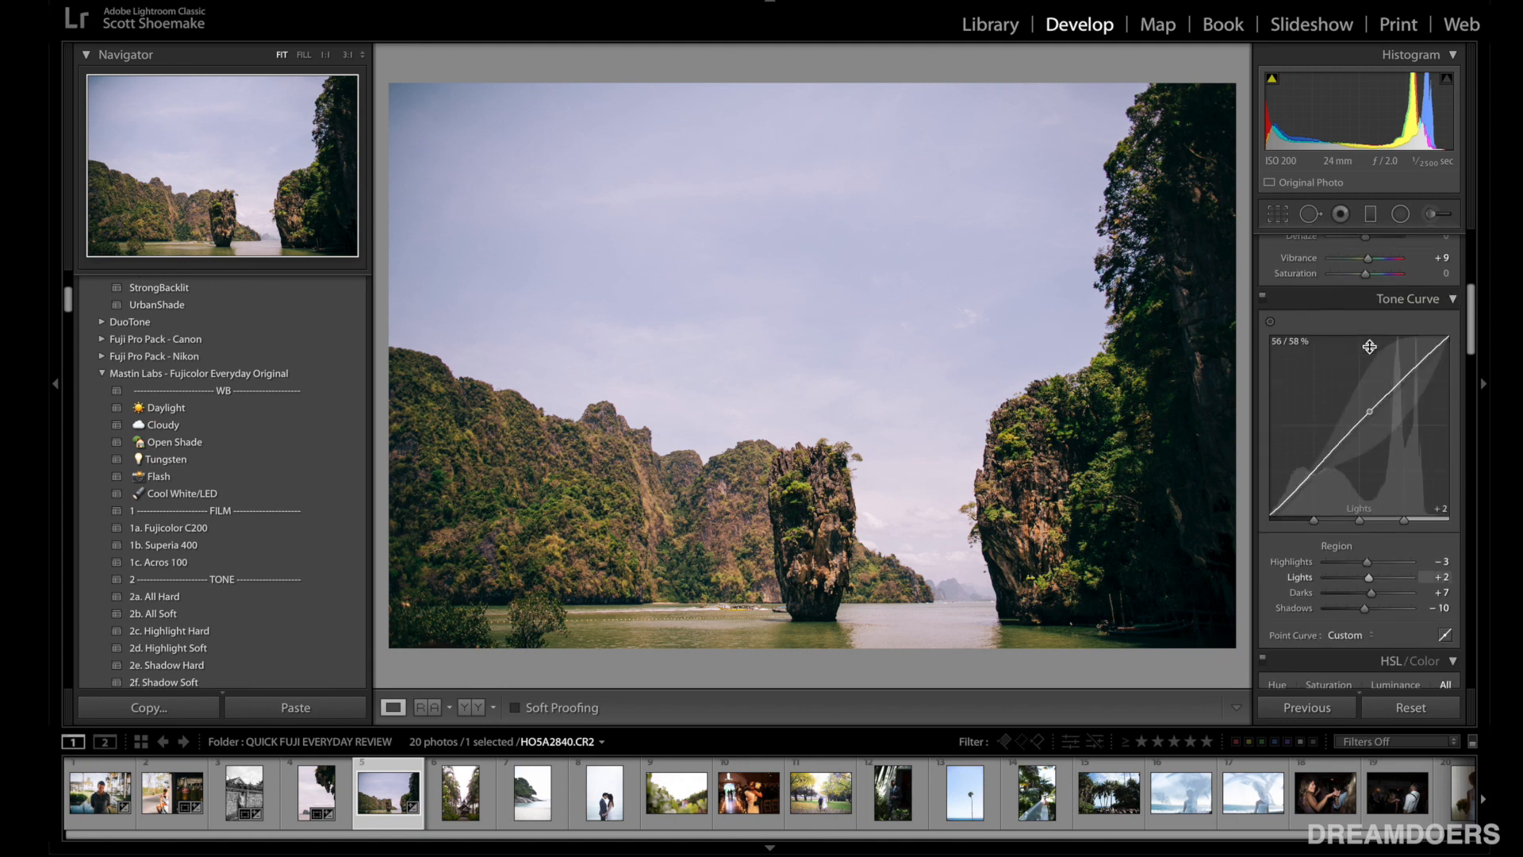
scroll(1372, 538, "up", 10)
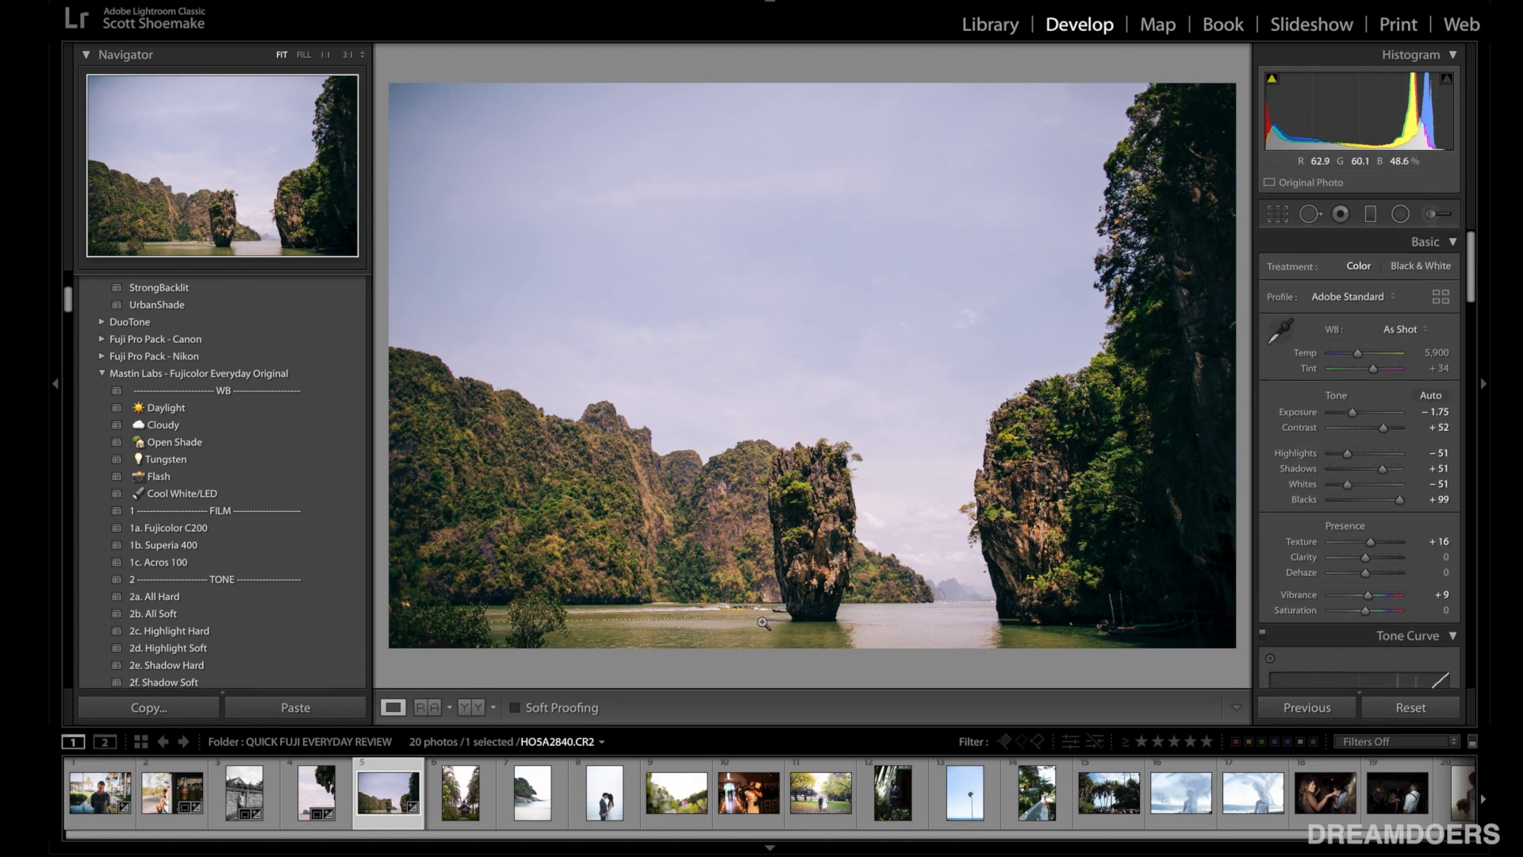
left_click(773, 484)
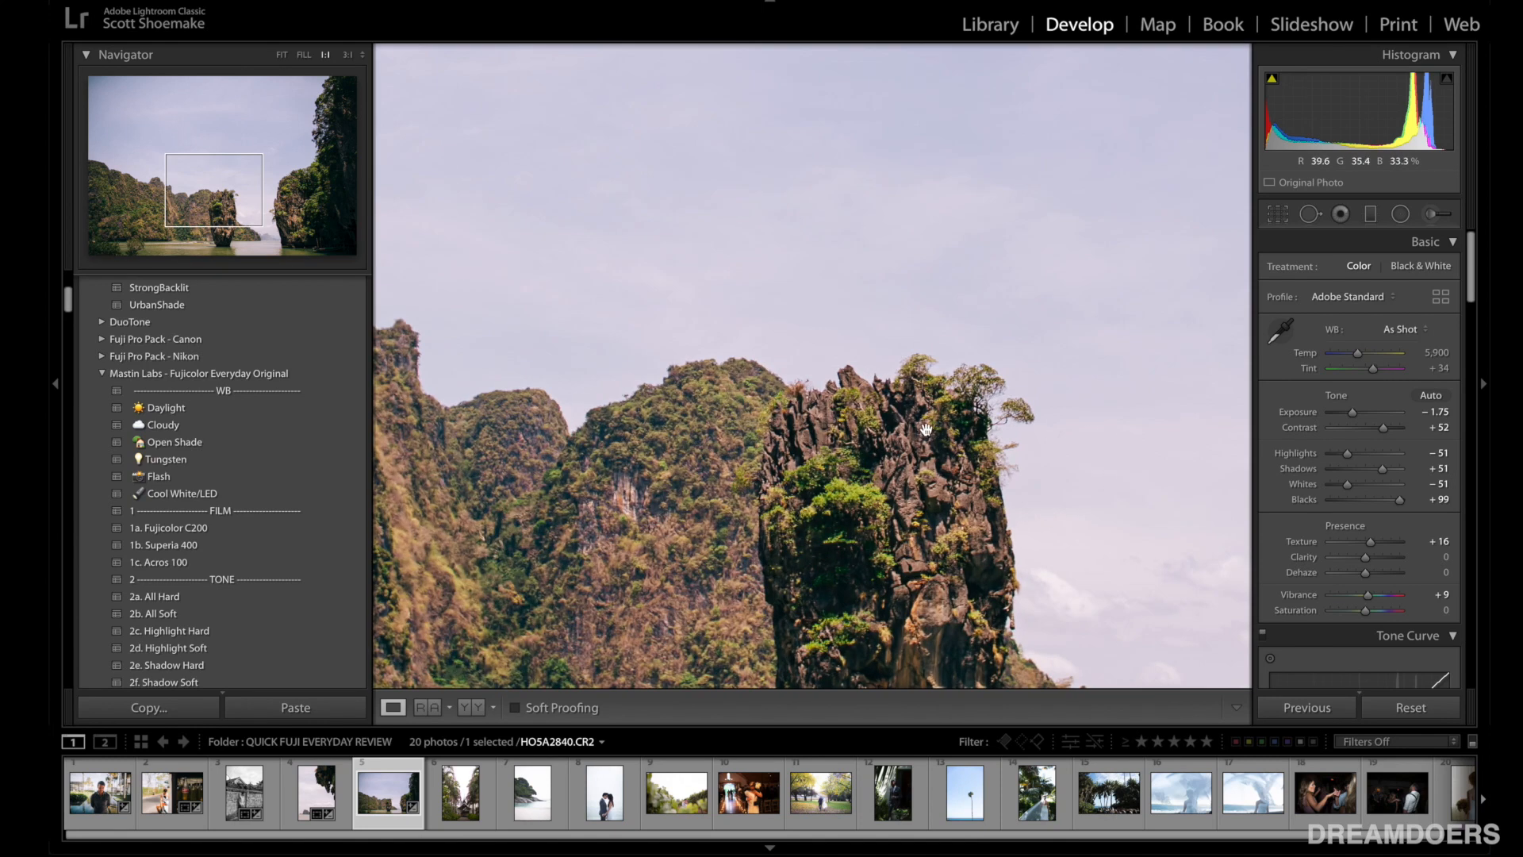
left_click(872, 472)
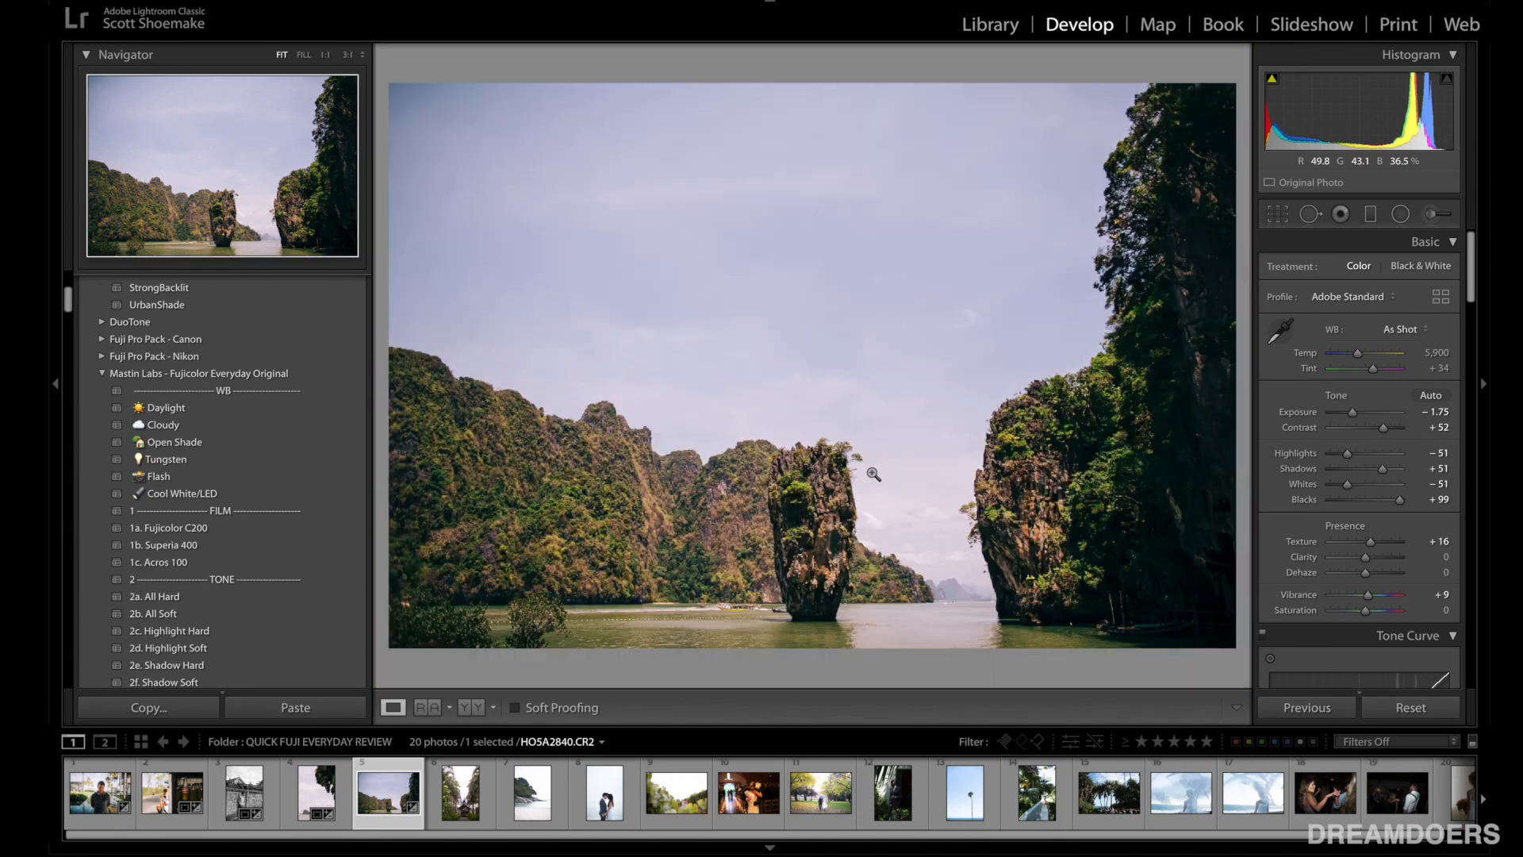
Step: Apply the 1b. Superia 400 preset to the sixth photo, the palm-lined pavilion, and set Exposure to −0.90
left_click(452, 797)
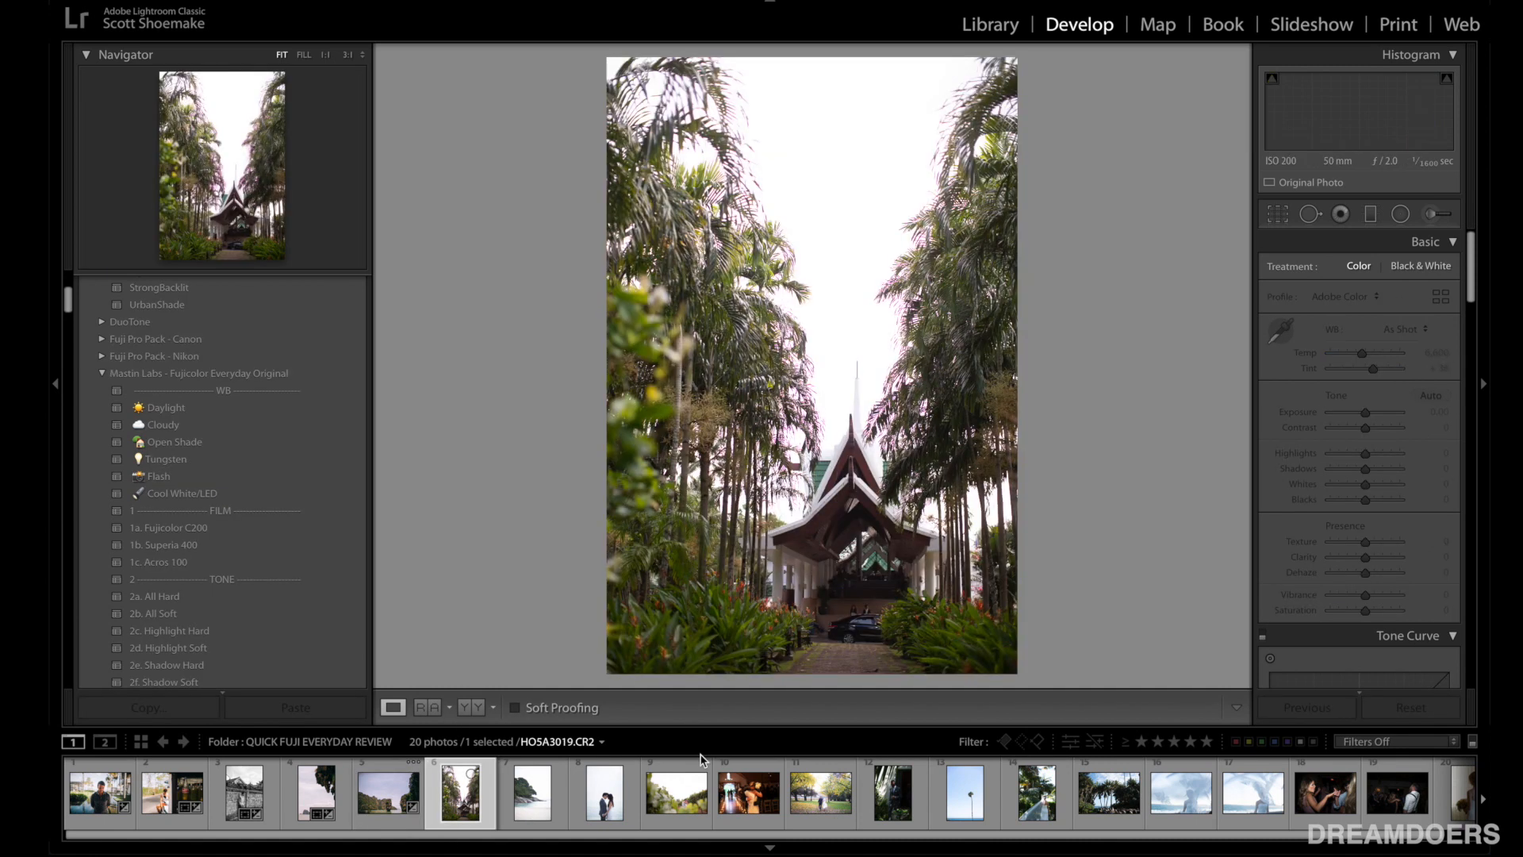
left_click(200, 530)
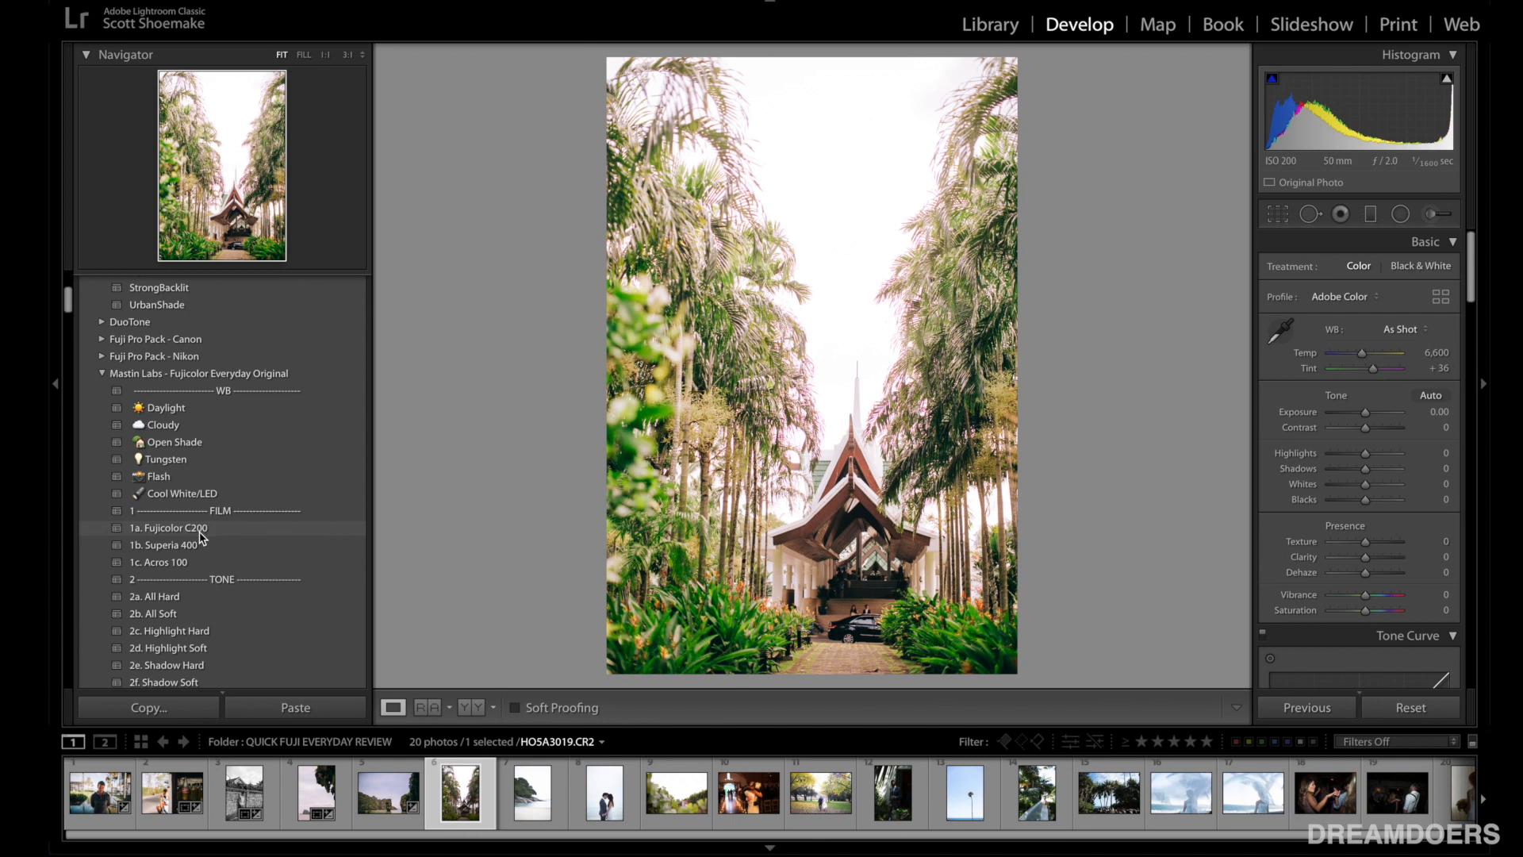
left_click(194, 545)
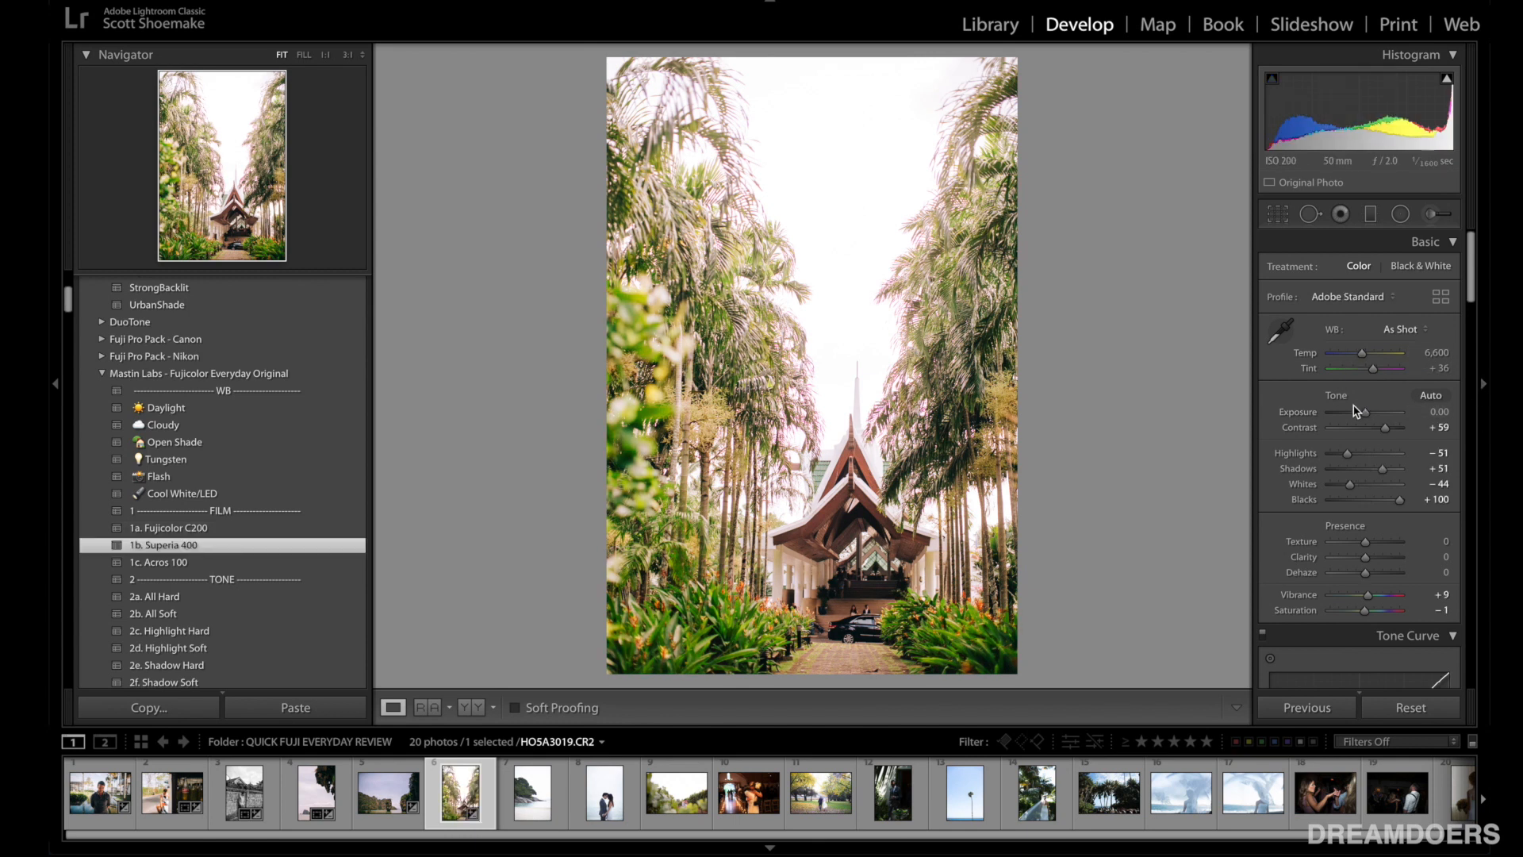
left_click(1355, 413)
left_click_drag(1356, 414, 1360, 414)
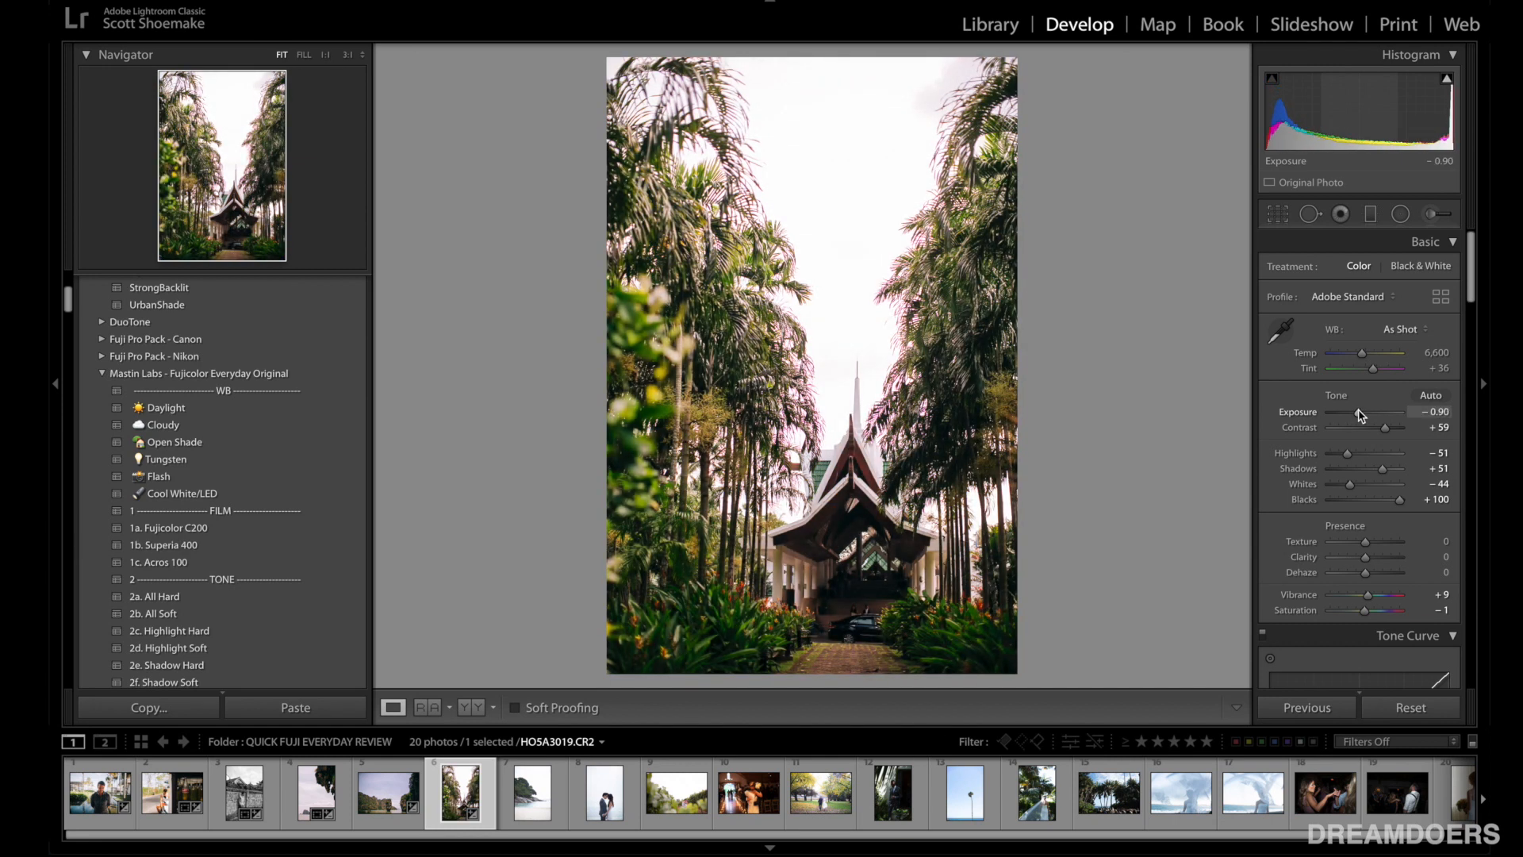
Step: Straighten the pavilion photo to an angle of −1.40 and tighten the crop slightly from its upper-left corner
left_click(1269, 216)
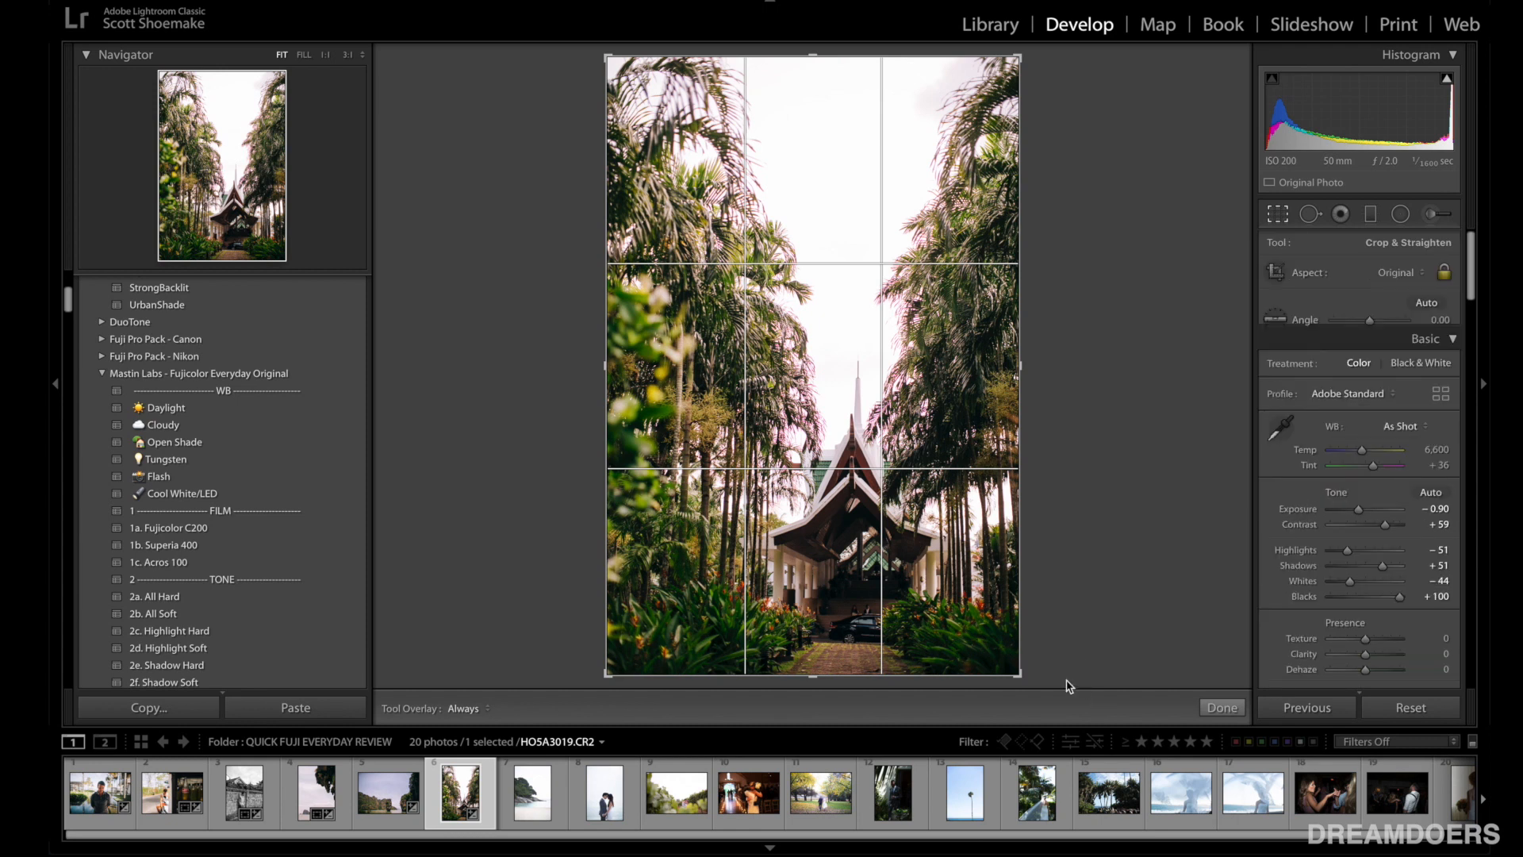
left_click_drag(1035, 660, 1039, 662)
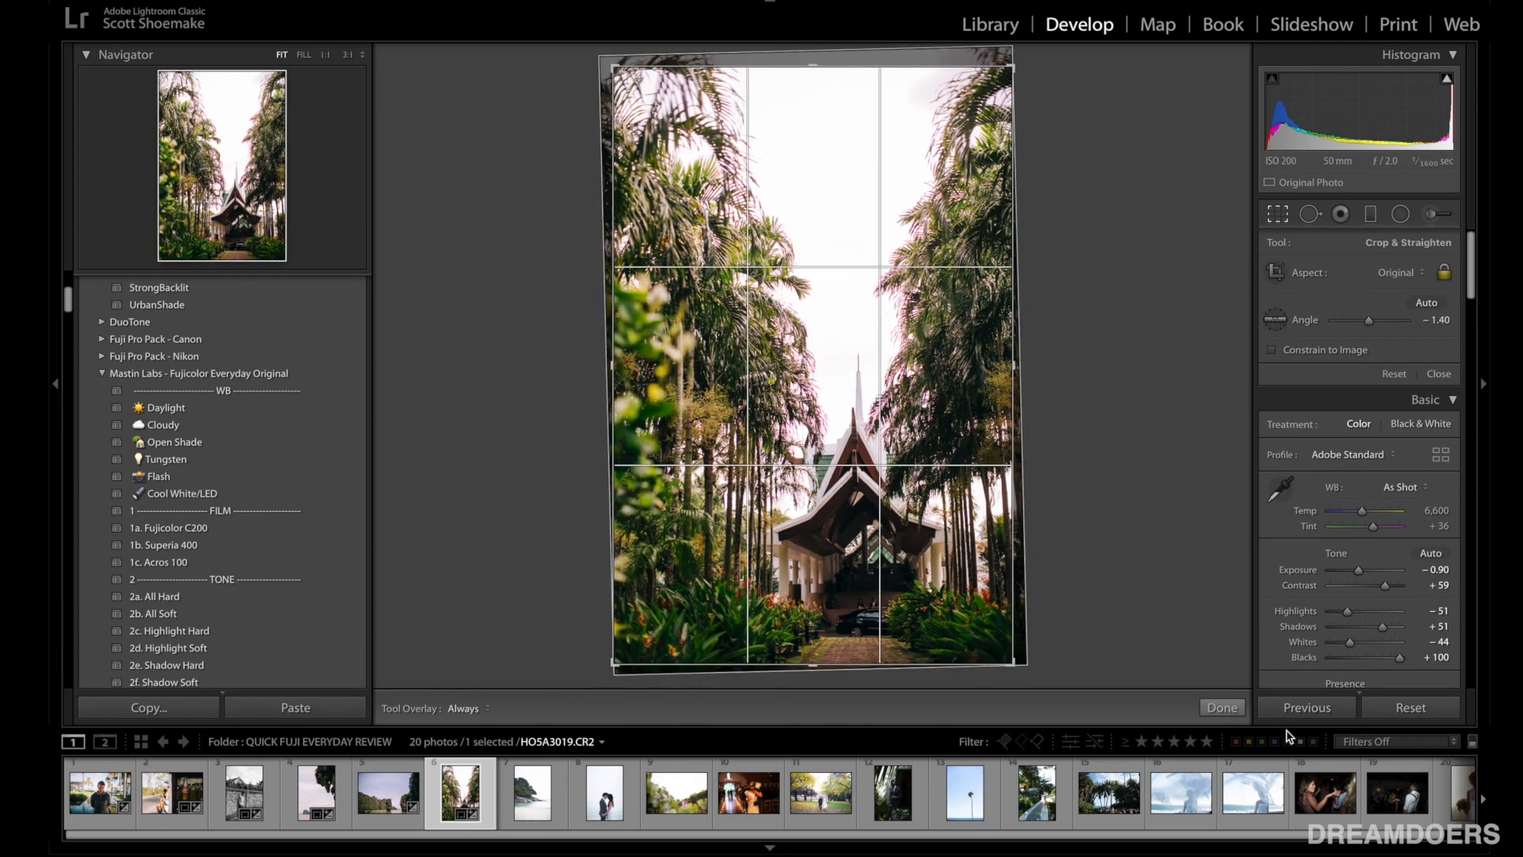
left_click_drag(621, 76, 627, 82)
left_click(1280, 214)
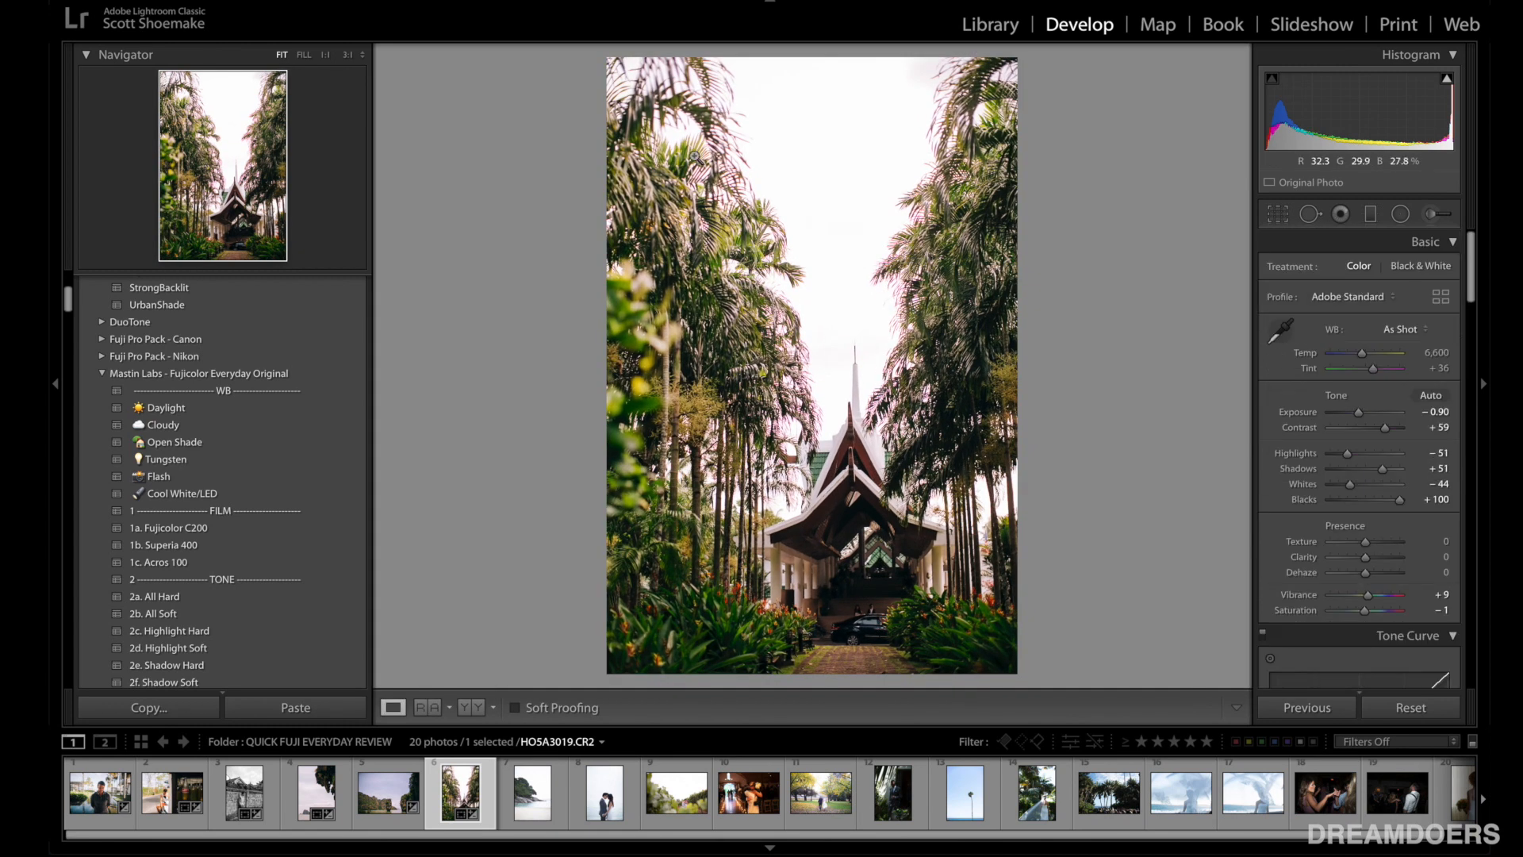
Step: Turn on Remove Chromatic Aberration and Enable Profile Corrections for the pavilion photo
scroll(1314, 508, "down", 3)
scroll(1315, 509, "down", 7)
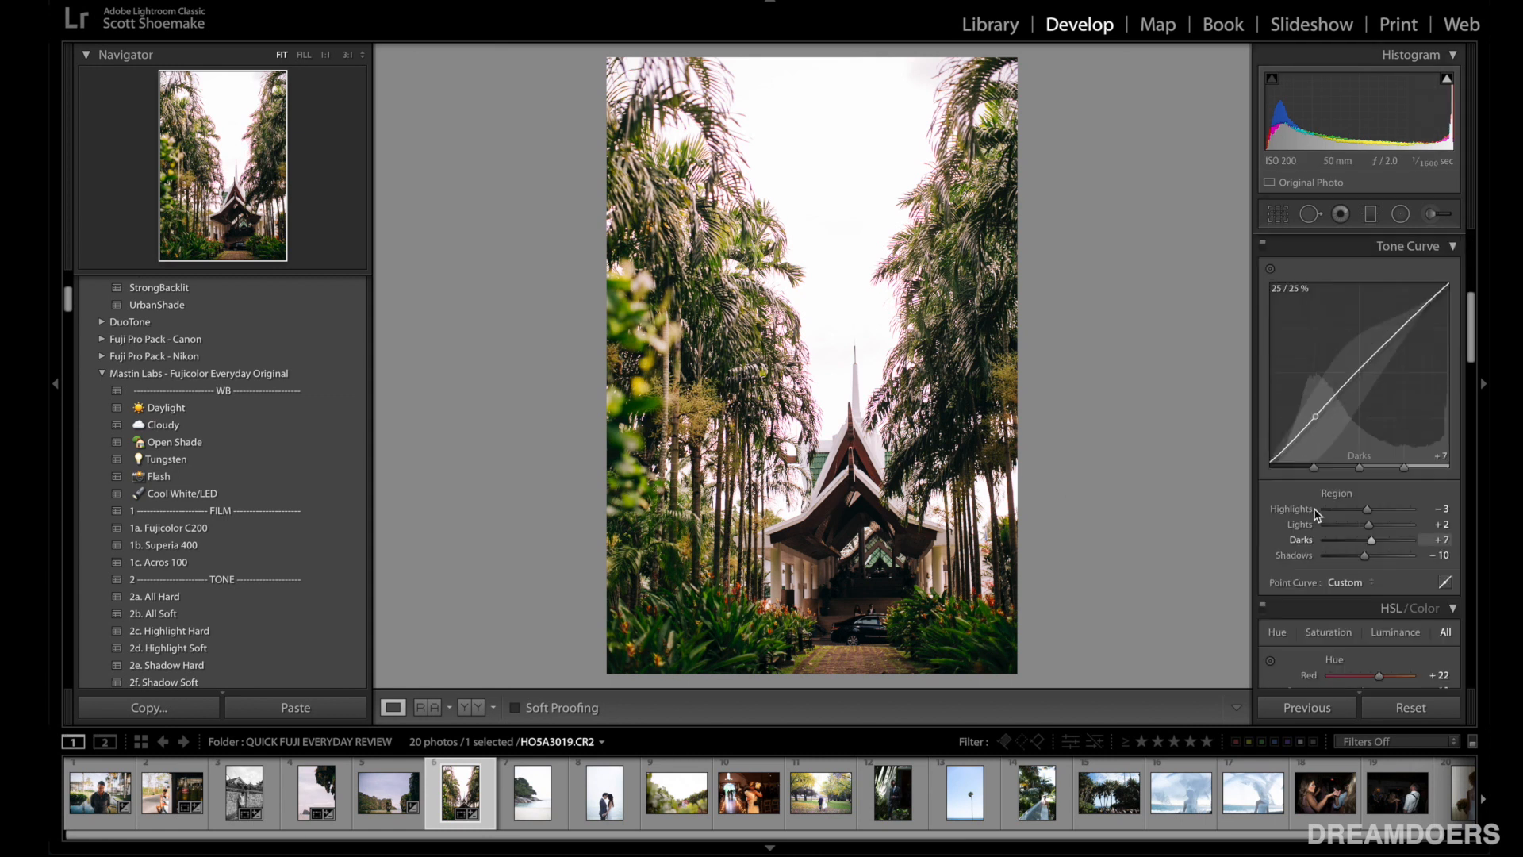
scroll(1314, 513, "down", 12)
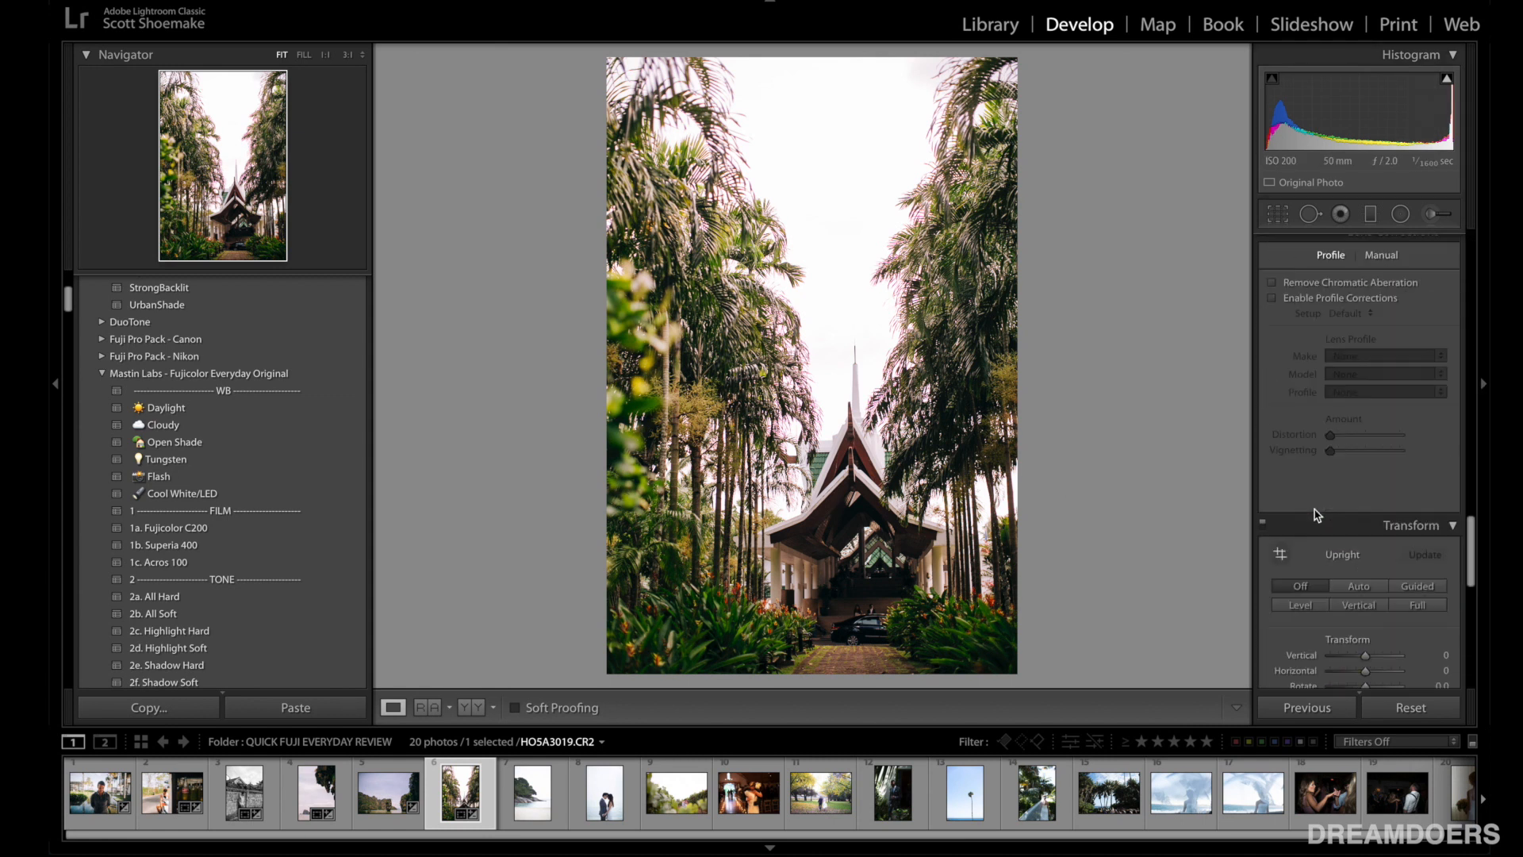
scroll(1305, 508, "up", 1)
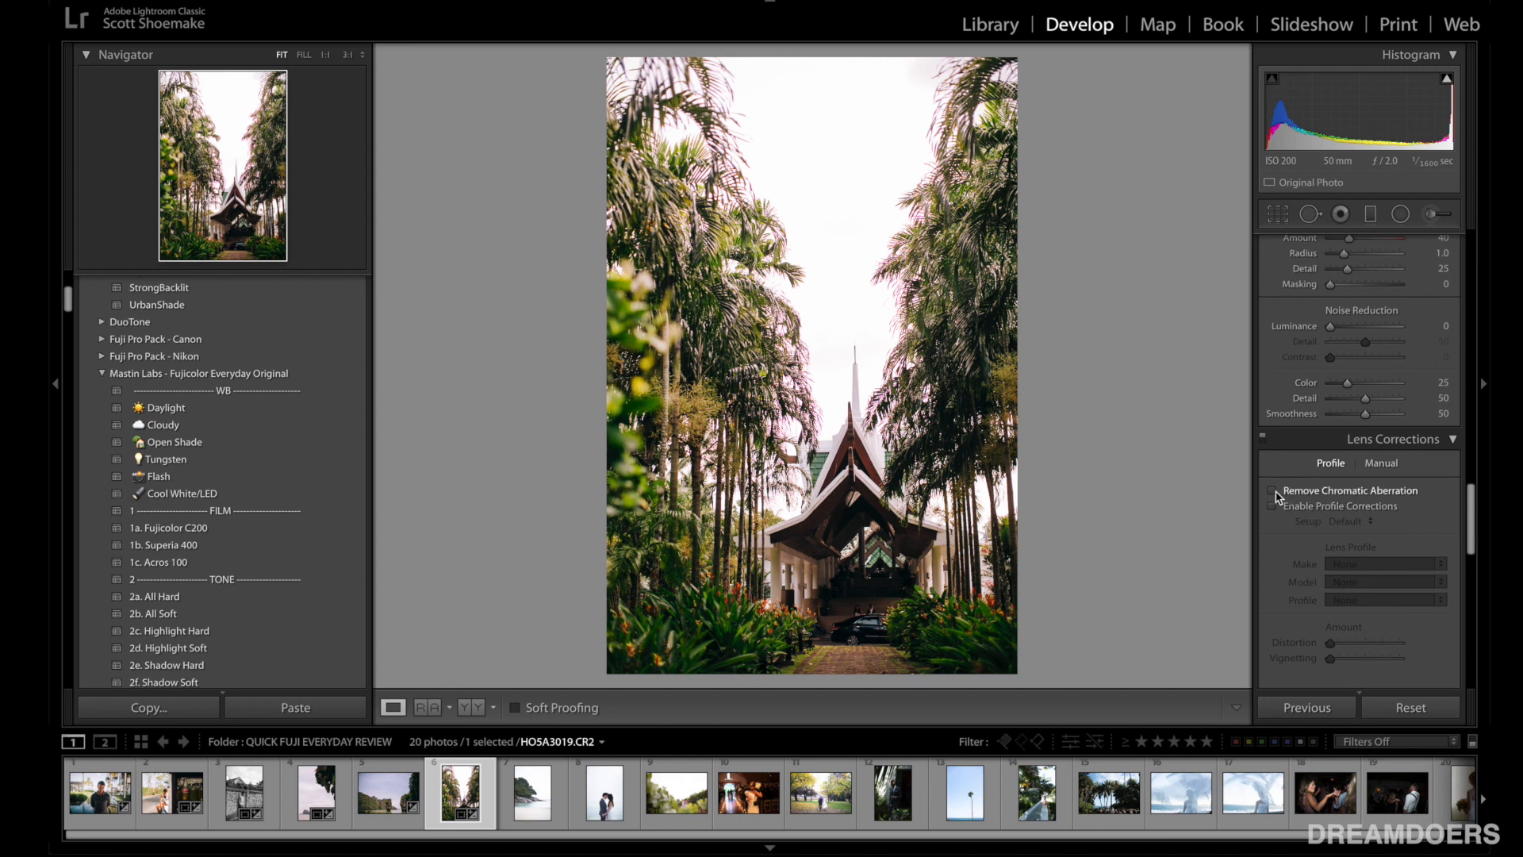
left_click(1273, 506)
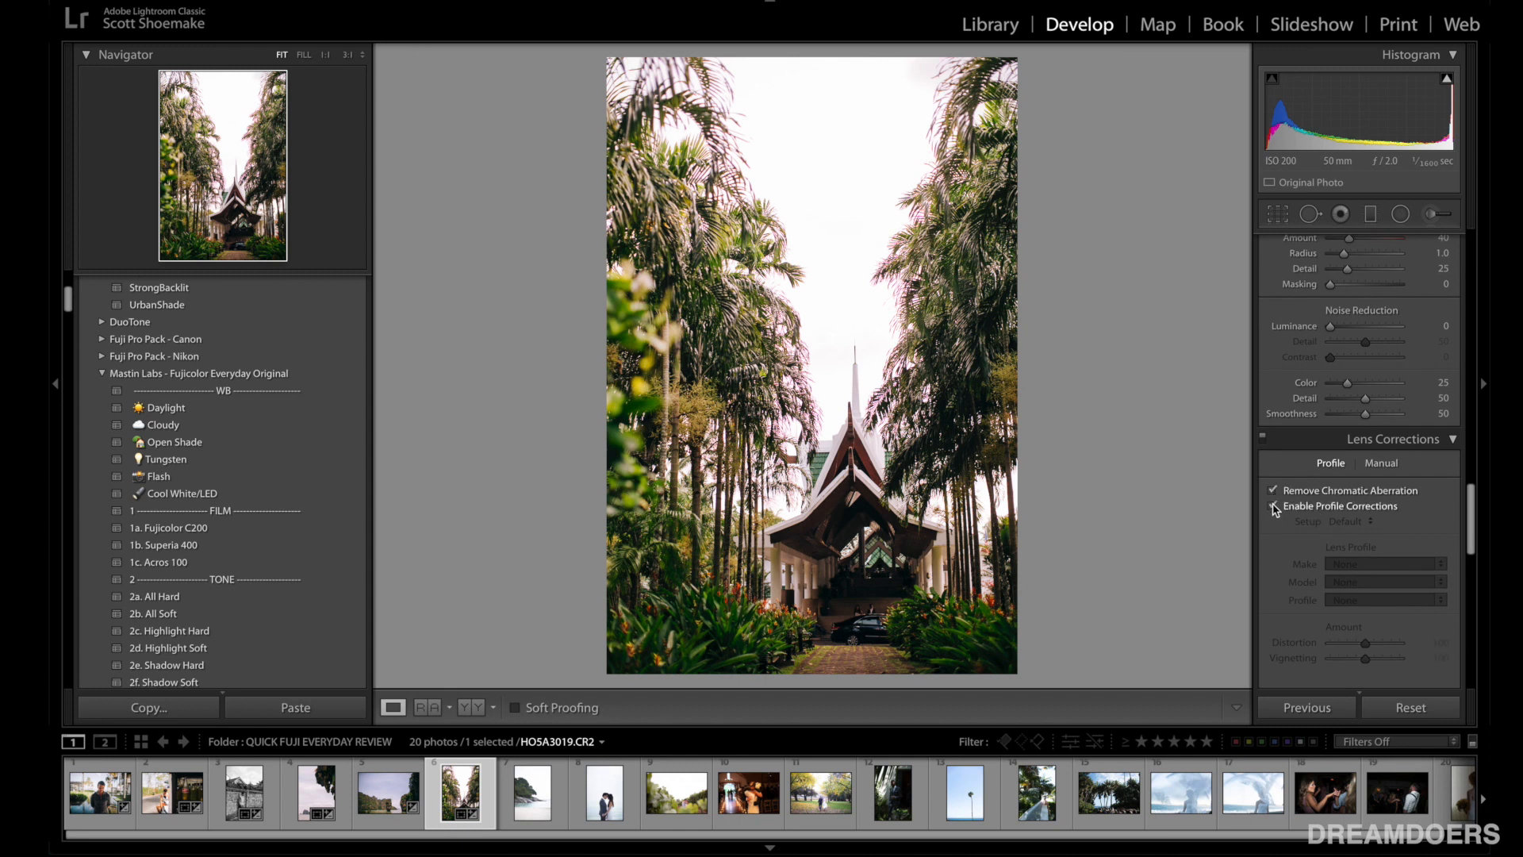
Step: Reduce the color fringing on the palm fronds by setting HSL Saturation to −100 for Purple and −71 for Magenta
scroll(1359, 512, "up", 10)
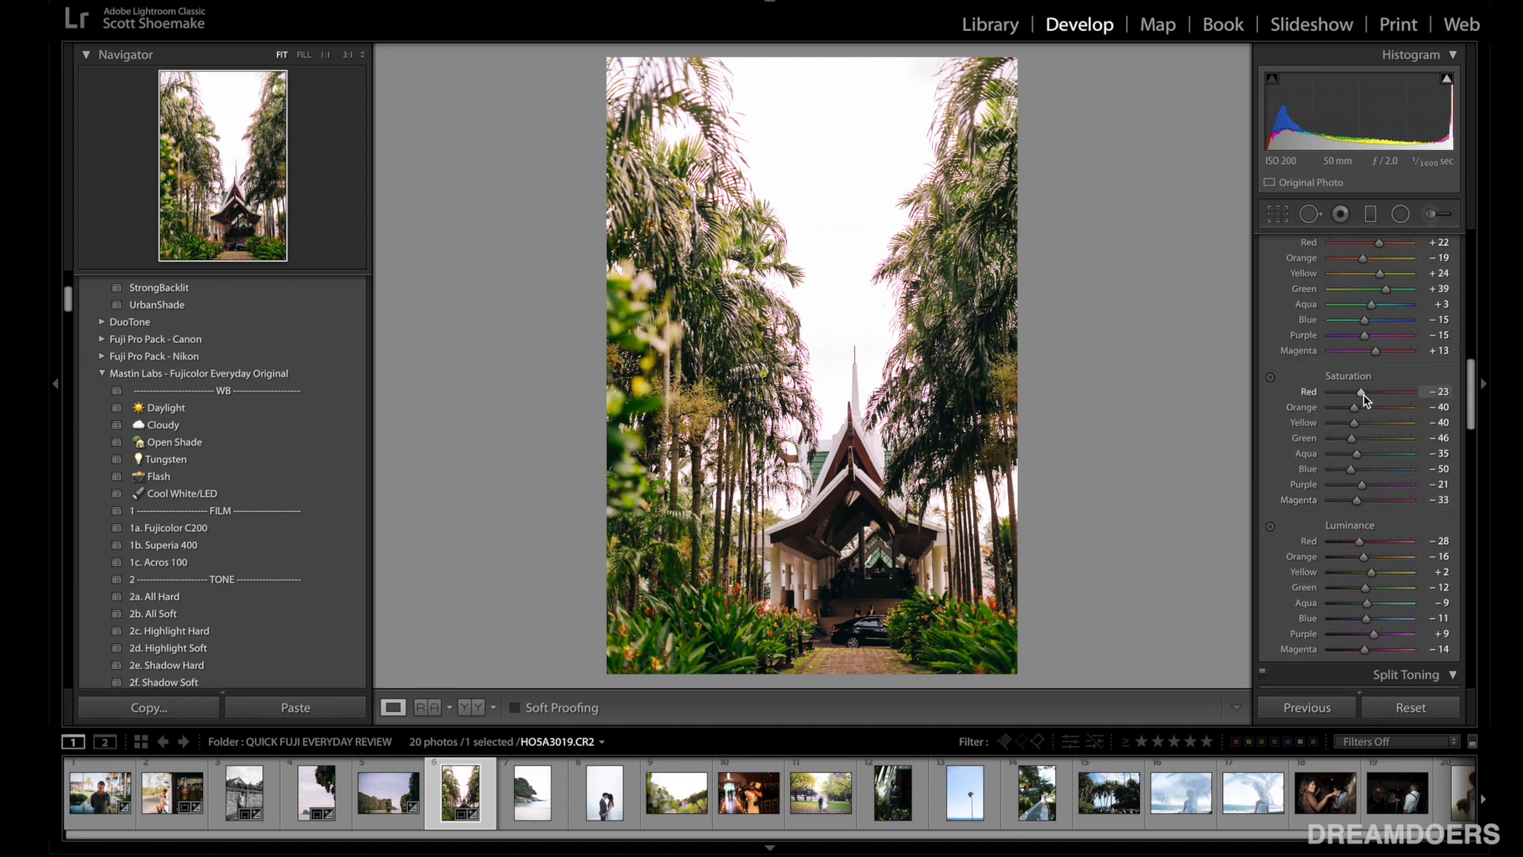
scroll(1343, 488, "down", 4)
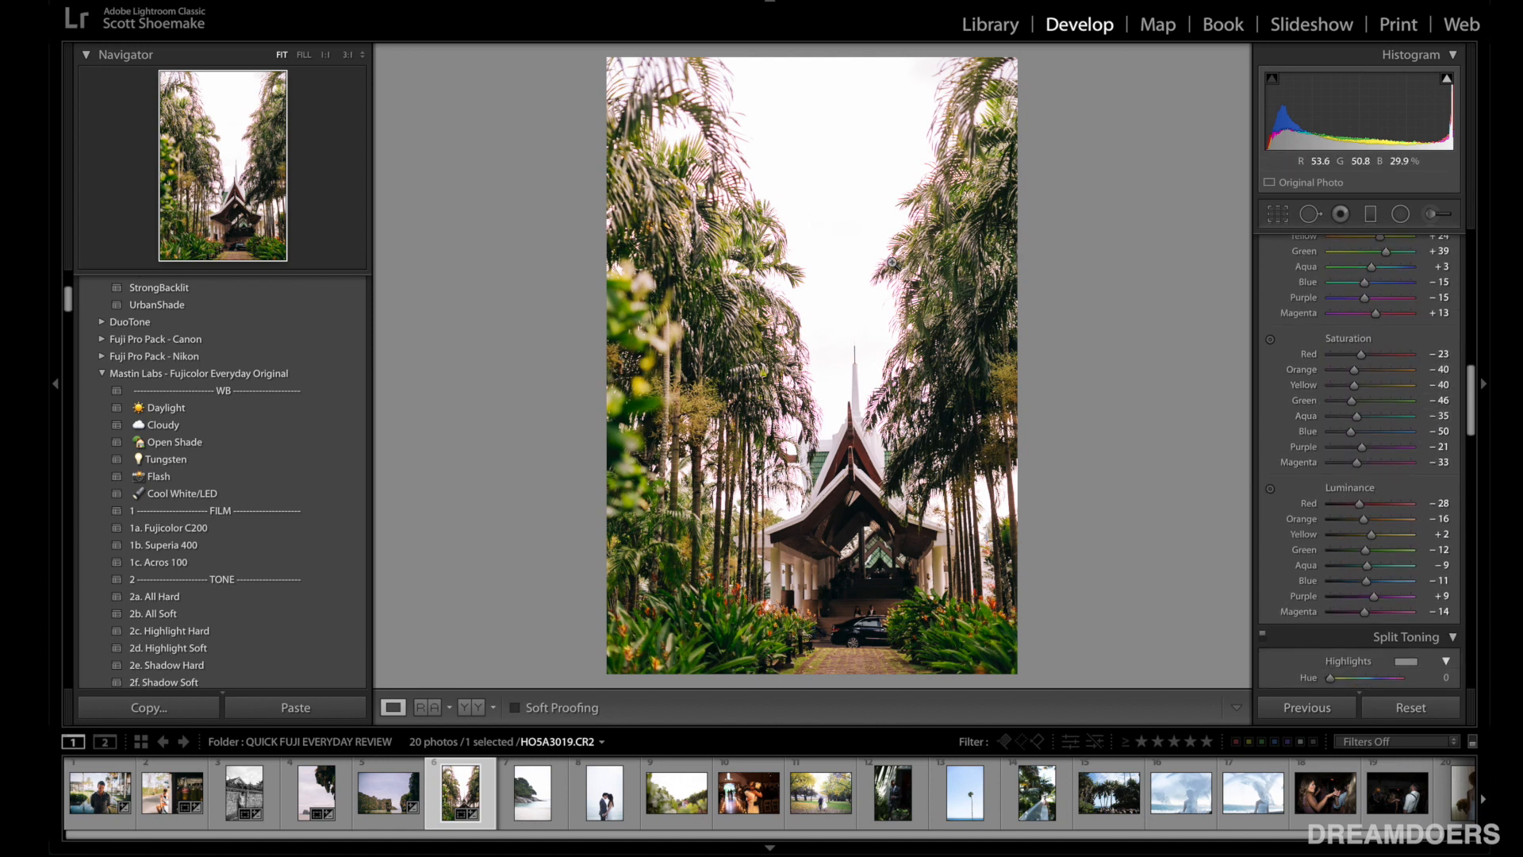
left_click(892, 262)
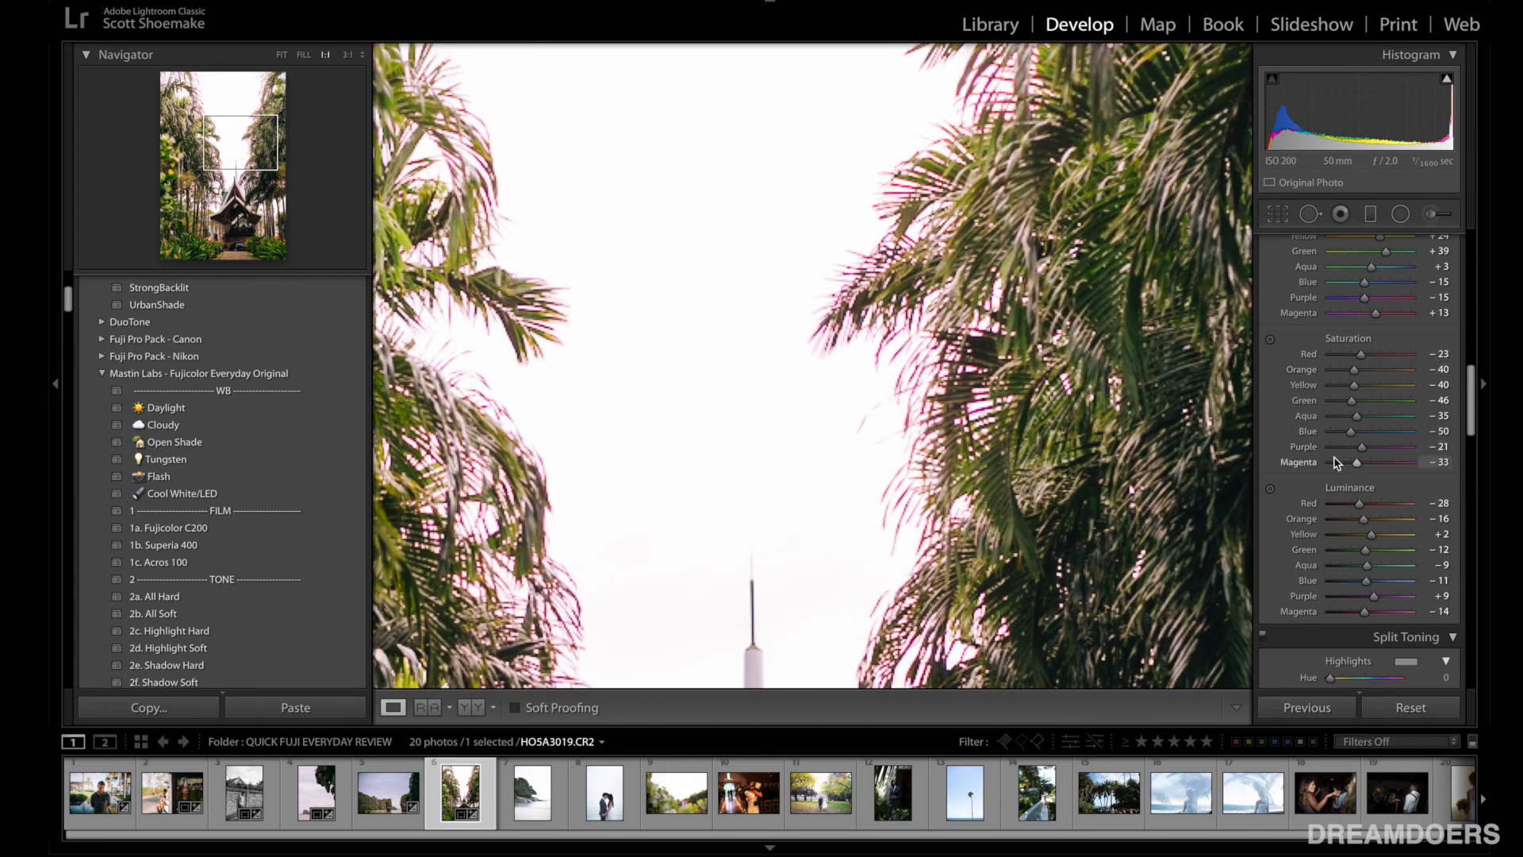
left_click_drag(1335, 454, 1318, 452)
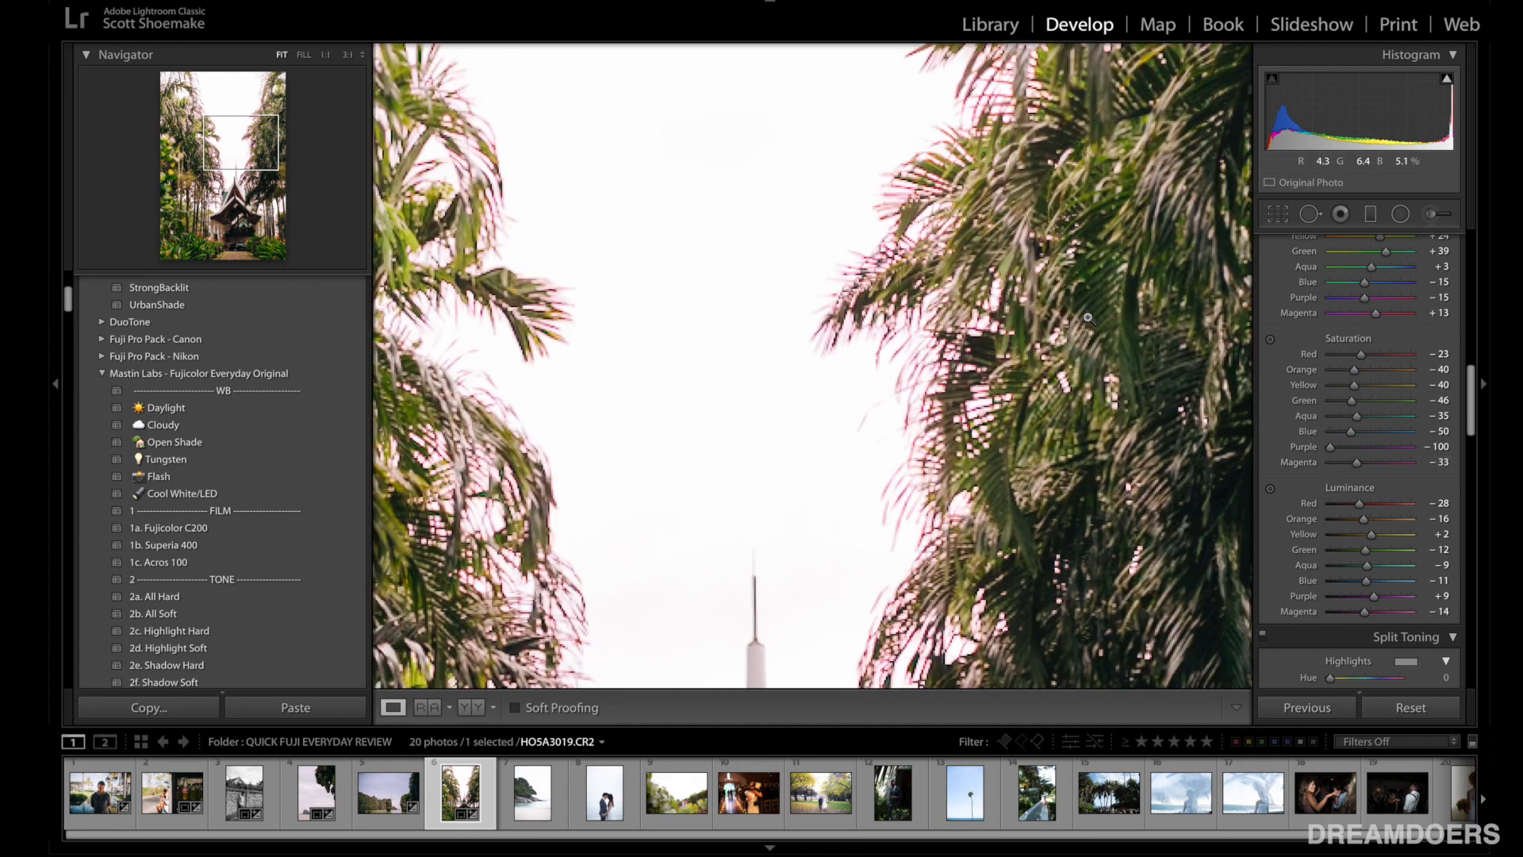
left_click(1086, 317)
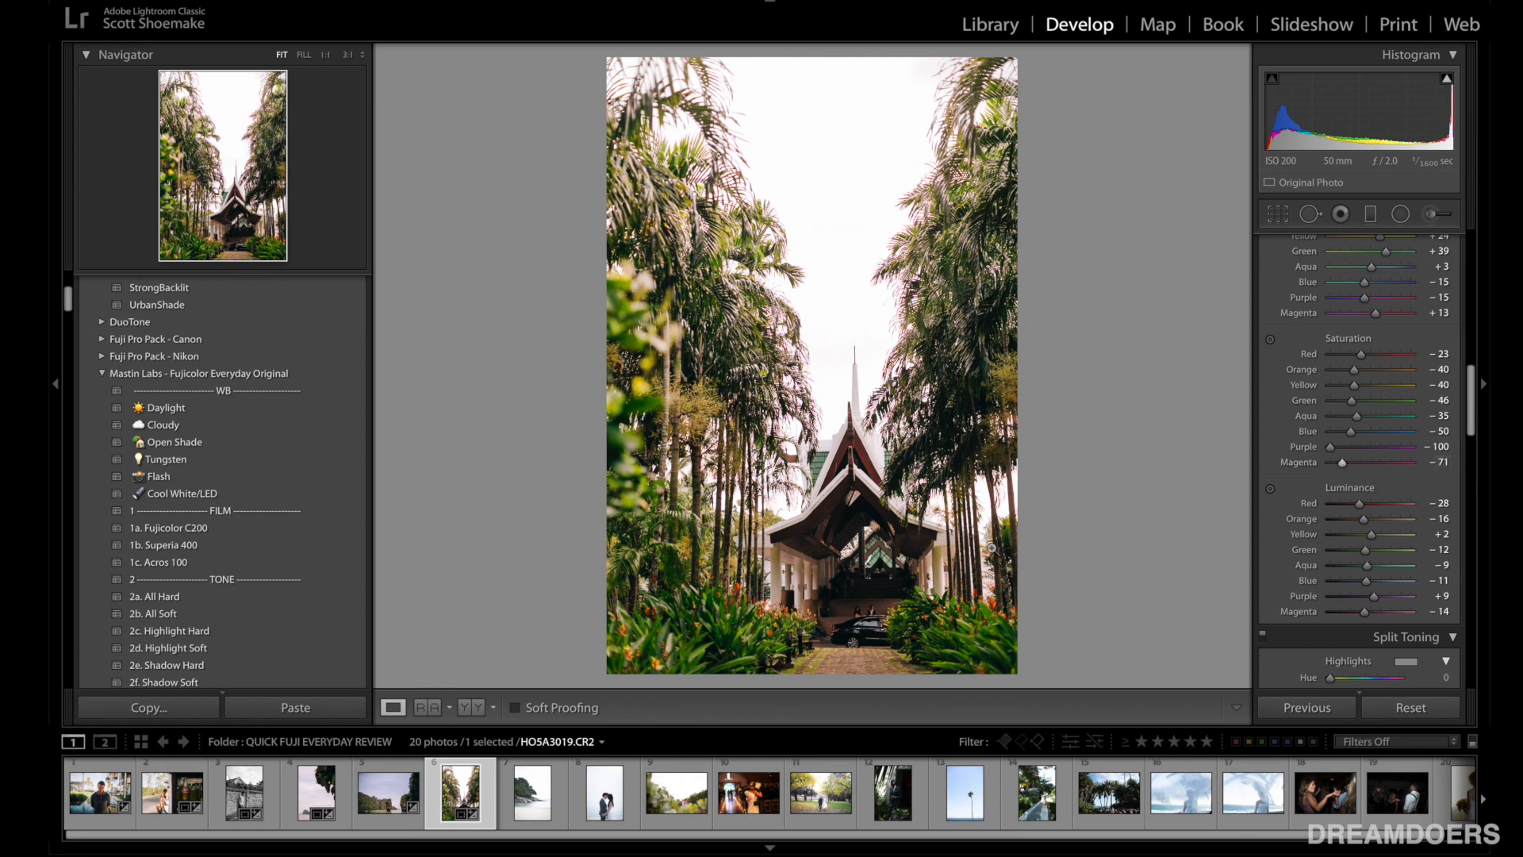
Step: Inspect the flowering plants beside the pavilion at 1:1 and compare the photo's before and after versions side by side
left_click(731, 633)
left_click_drag(726, 619, 741, 445)
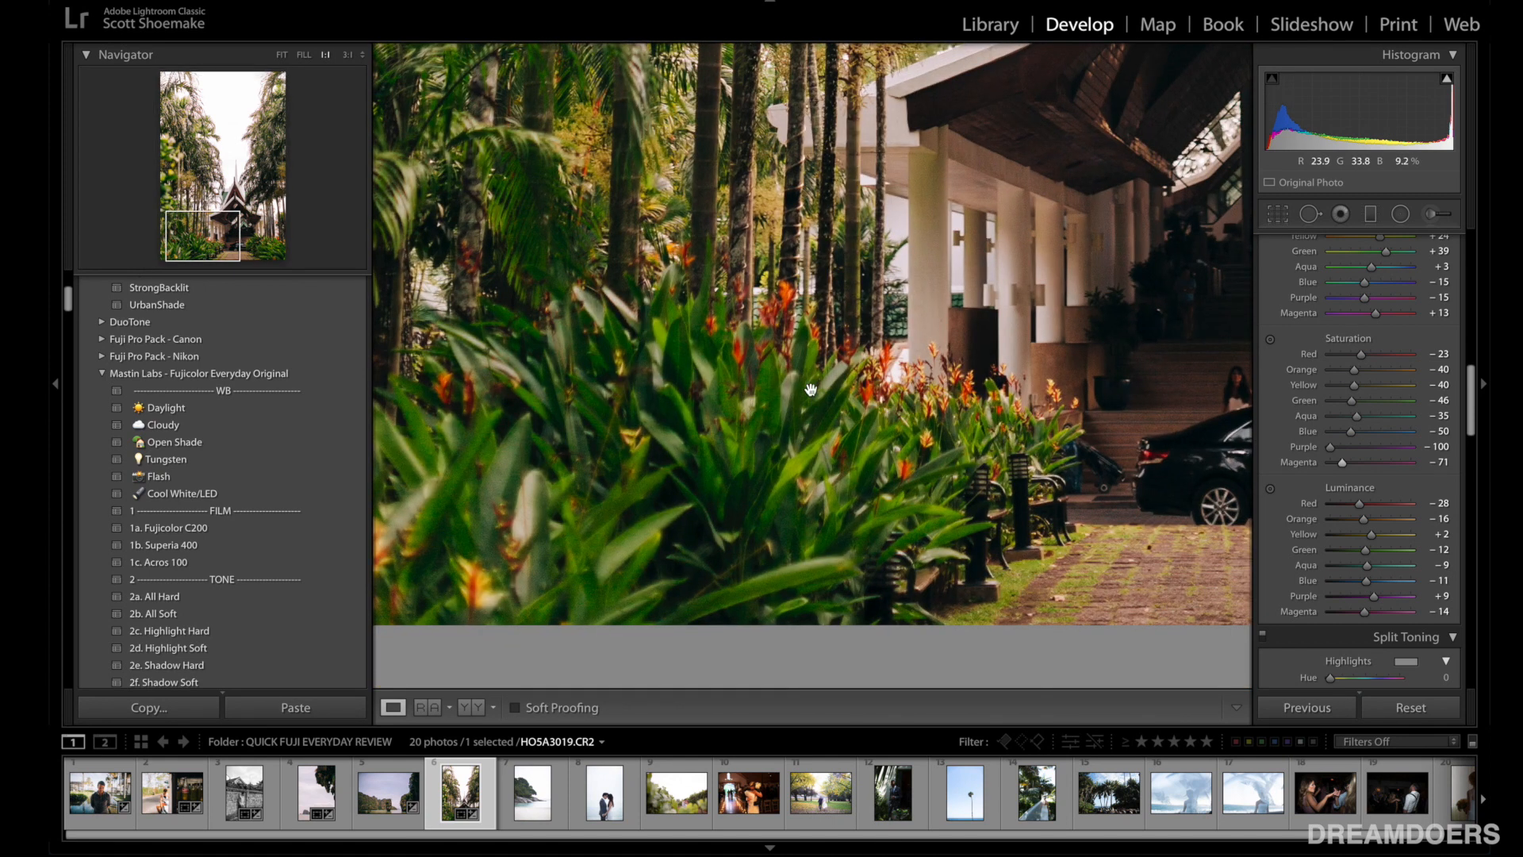
left_click(765, 283)
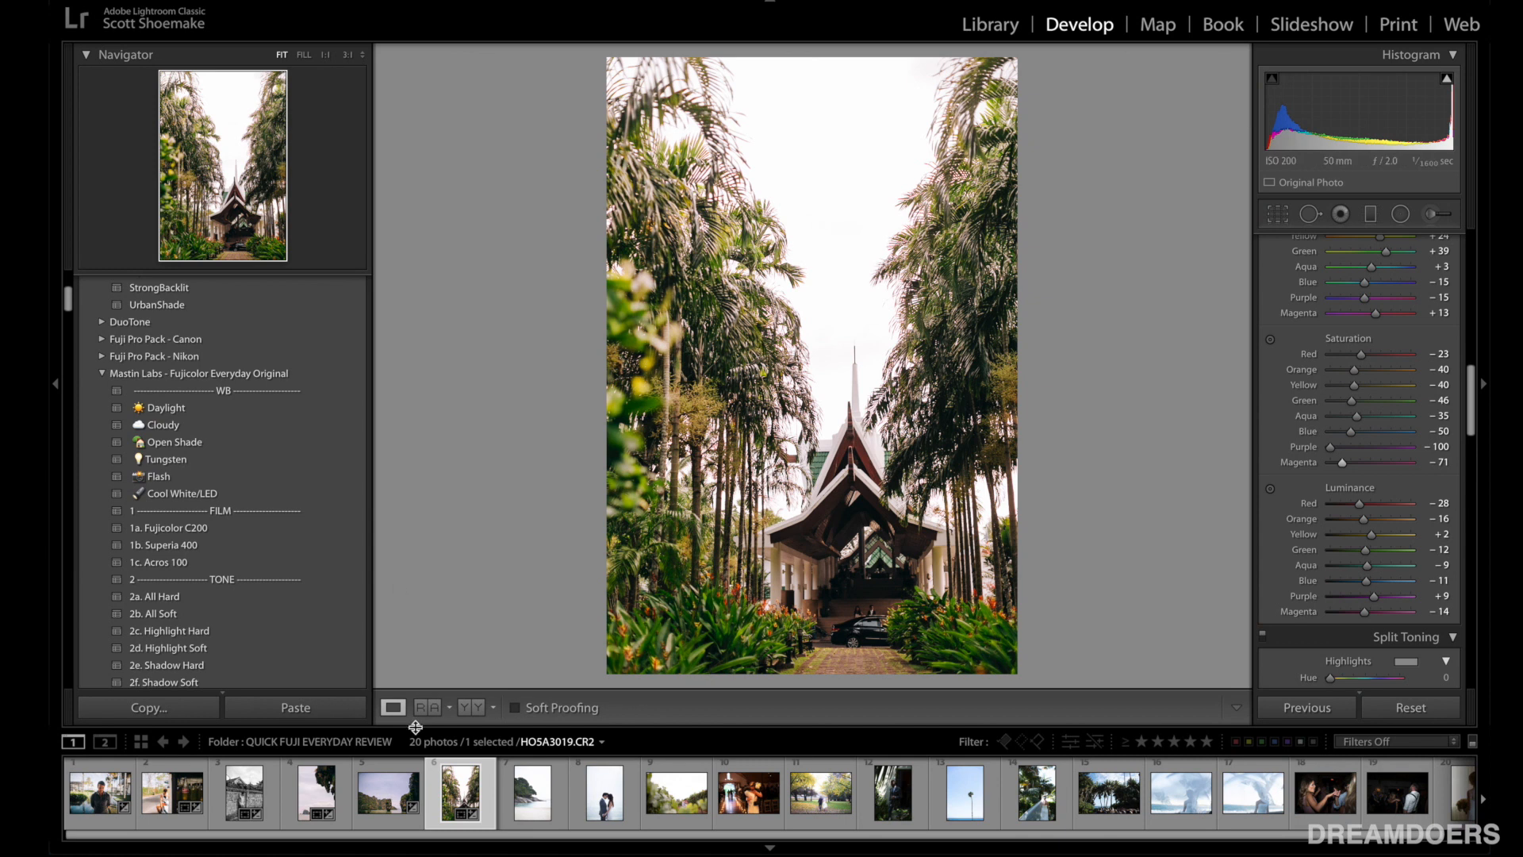
left_click(478, 712)
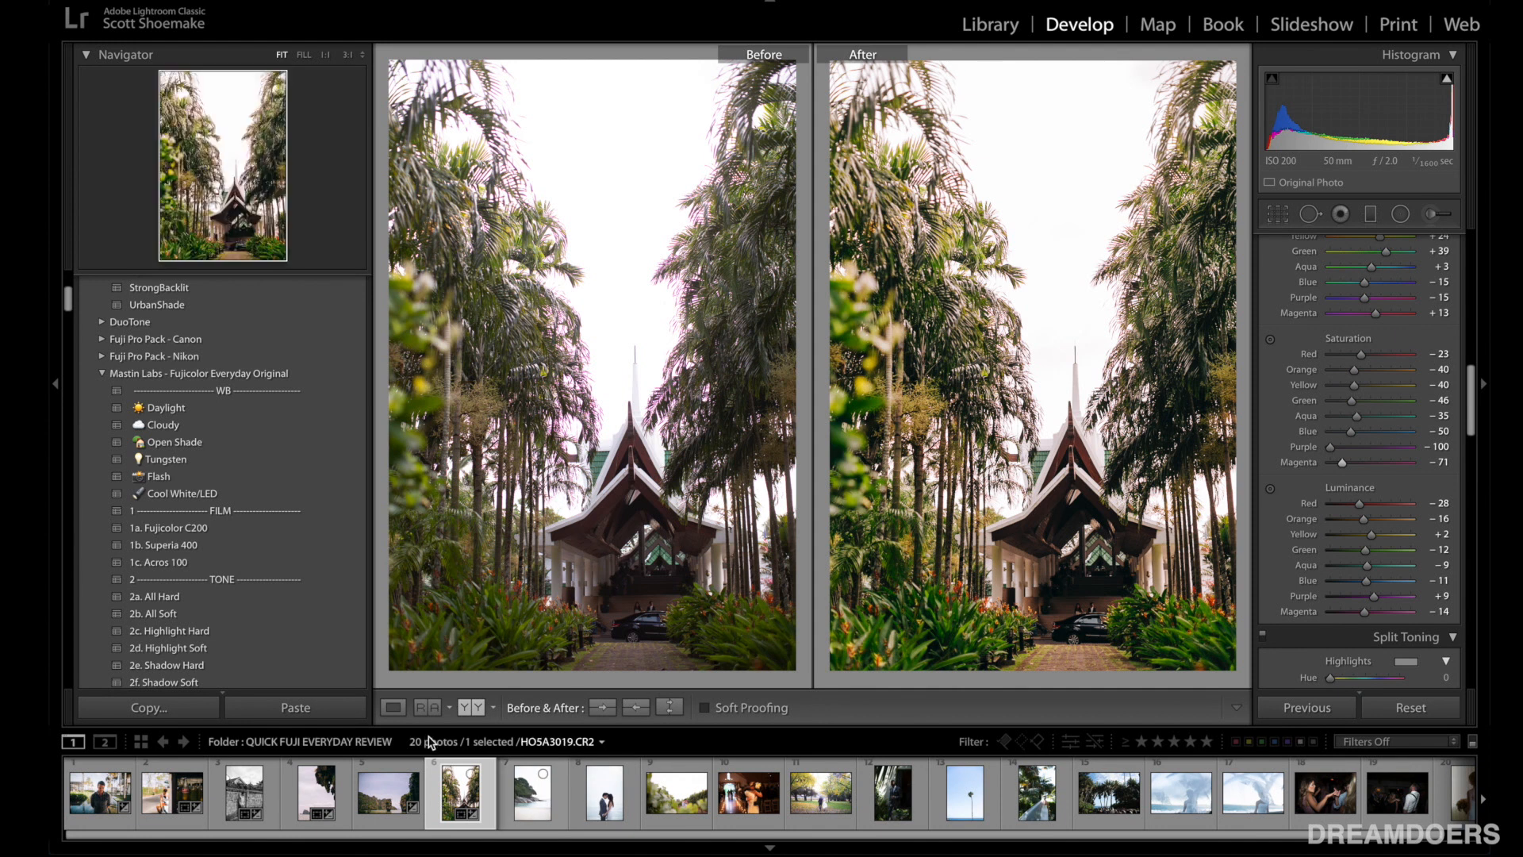
left_click(393, 707)
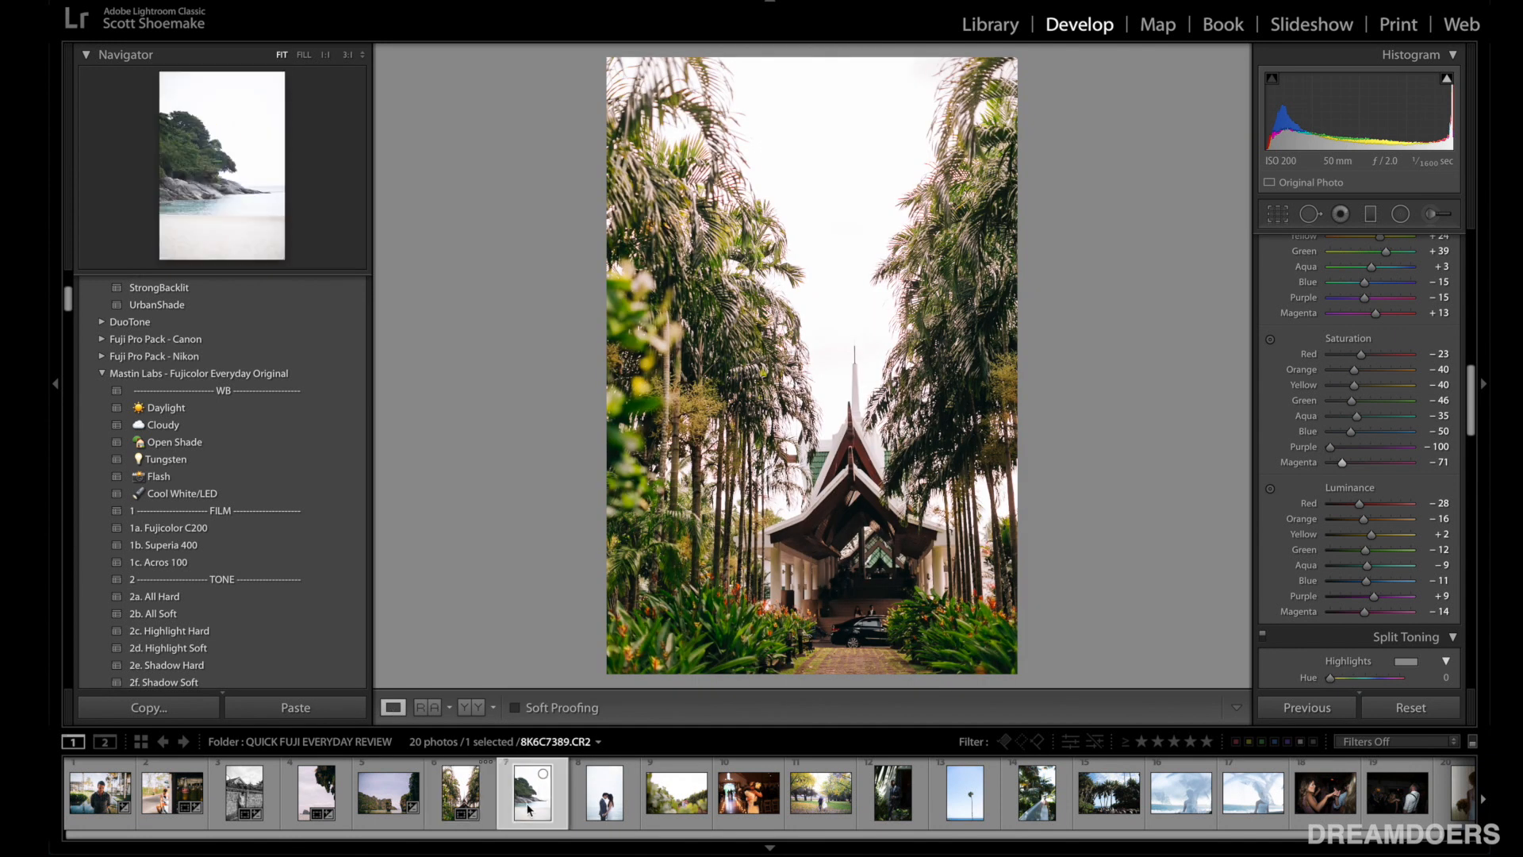
Step: Crop the photo of the tree-covered rocky beach to a 1 x 1 aspect ratio and straighten it to an angle of 0.84
left_click(528, 807)
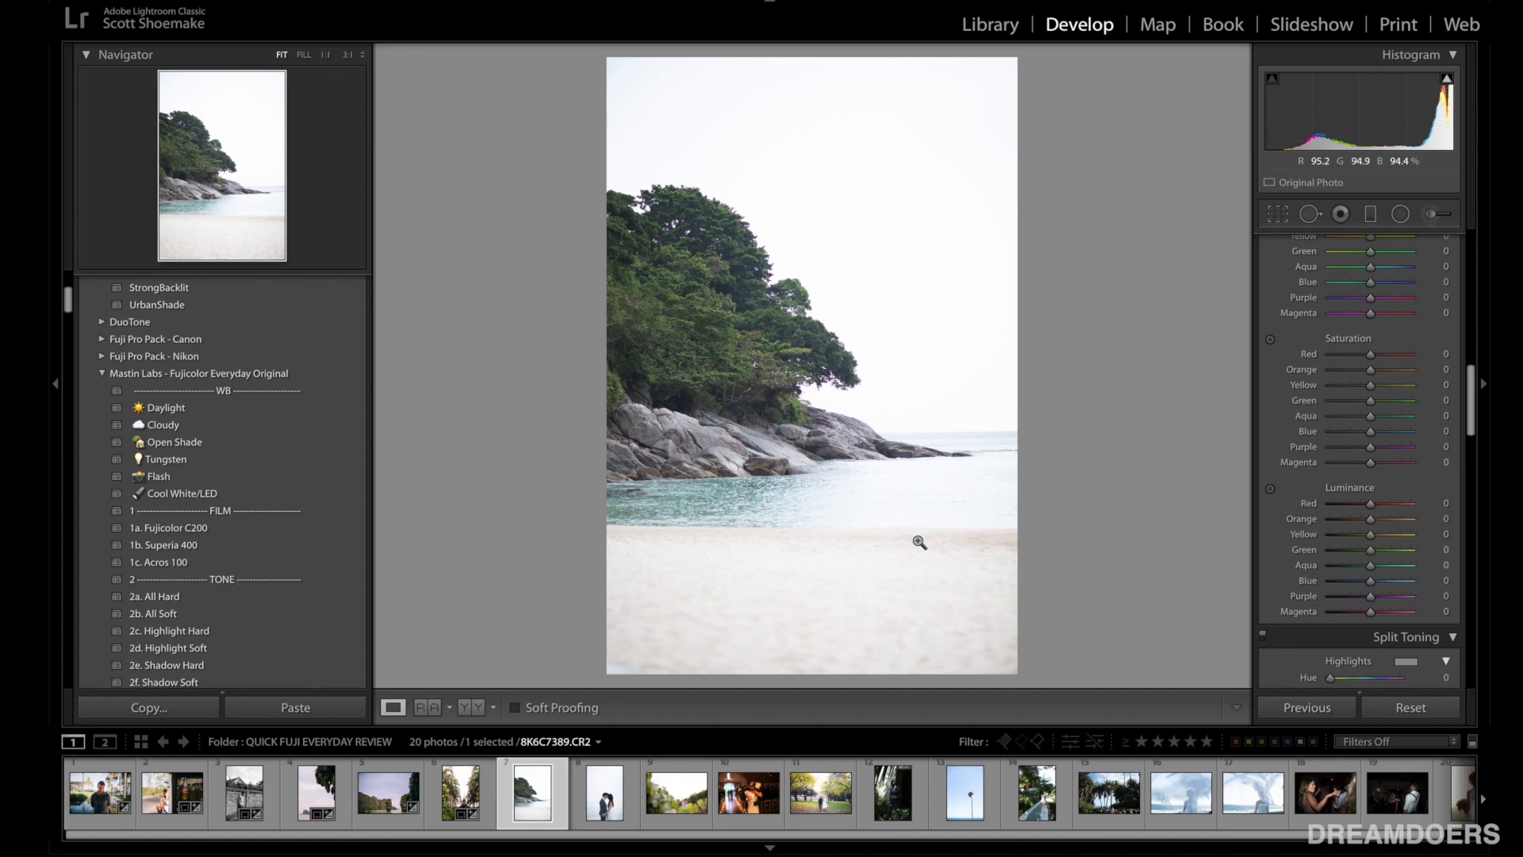
left_click(1278, 214)
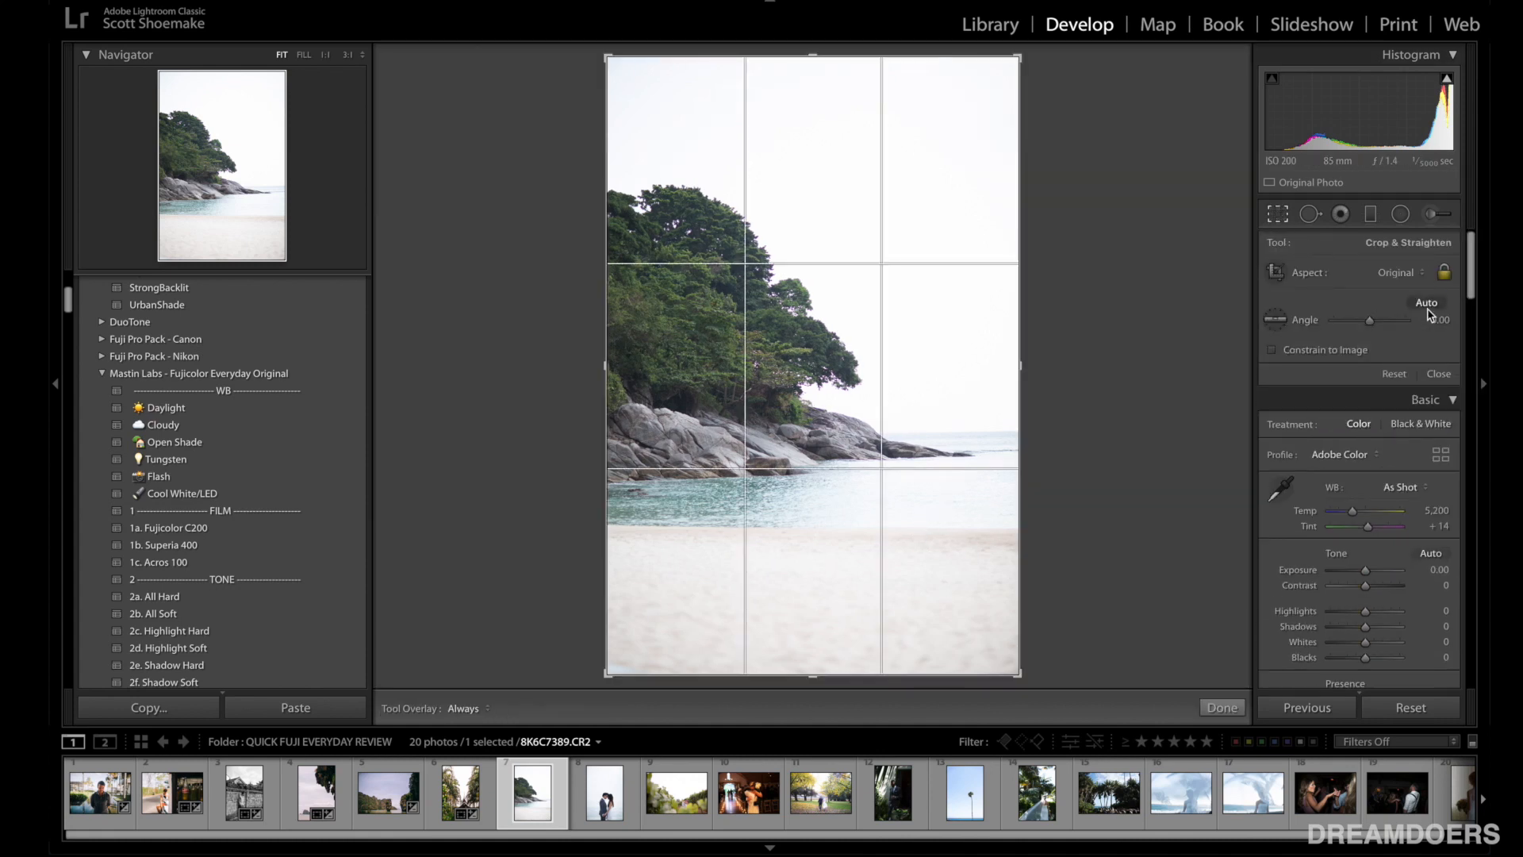
left_click(1399, 273)
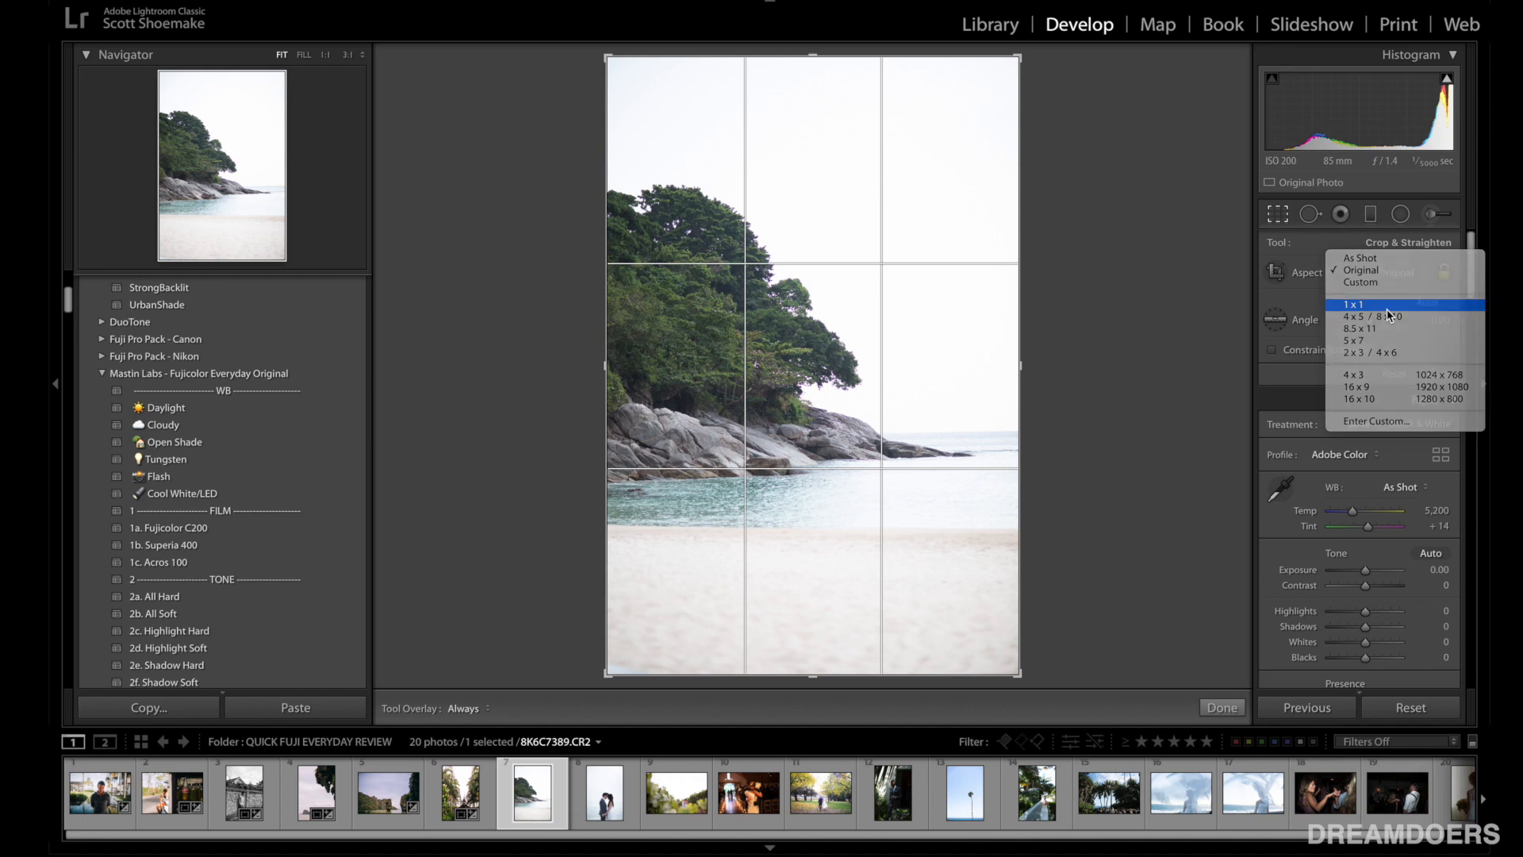
left_click(1386, 306)
left_click_drag(879, 394, 880, 398)
left_click_drag(967, 491, 965, 497)
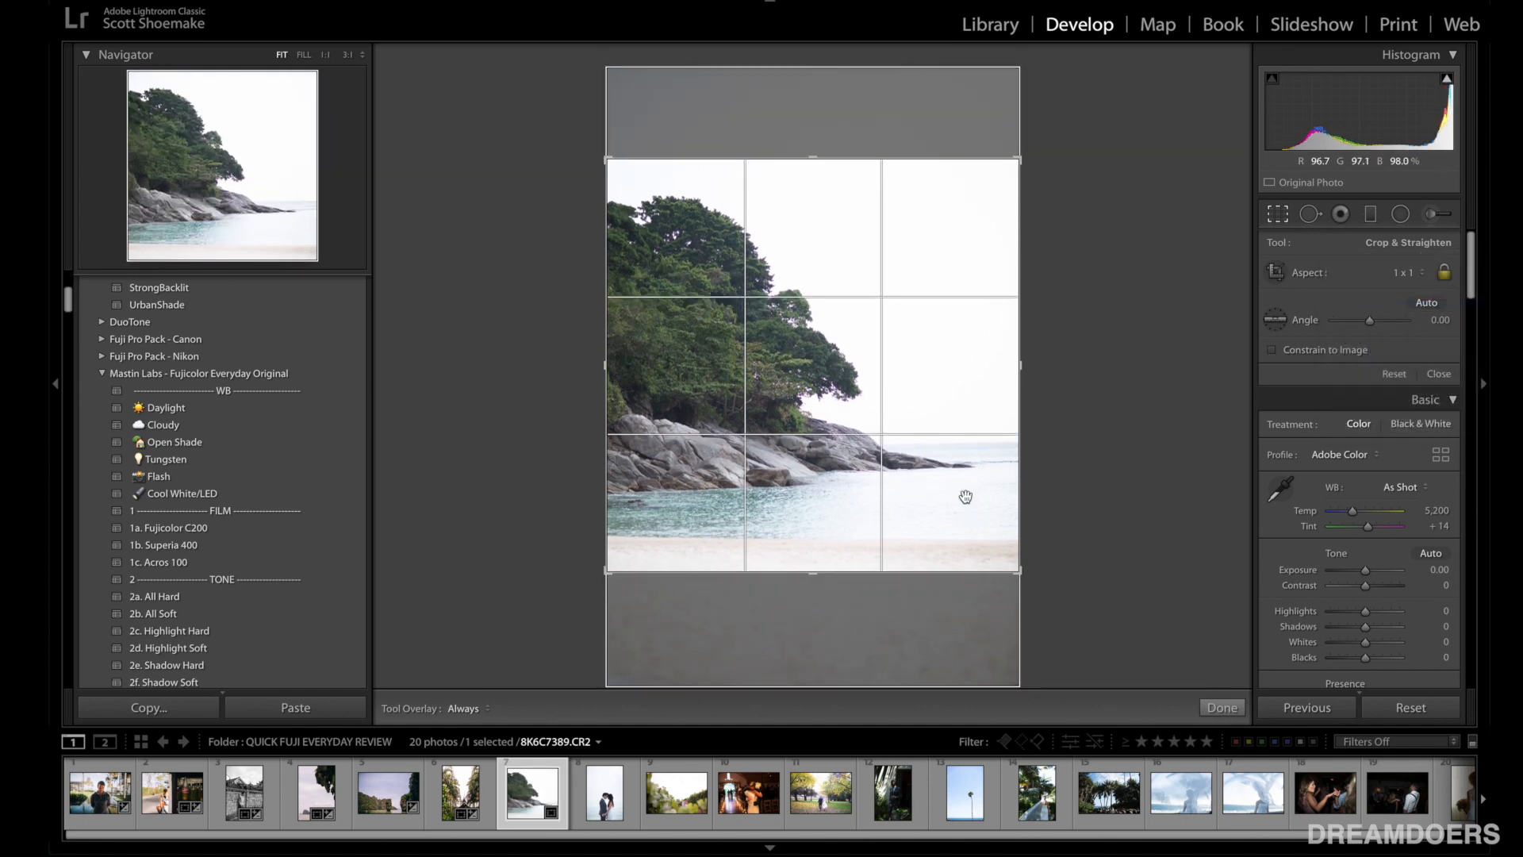
left_click_drag(1043, 578, 1040, 582)
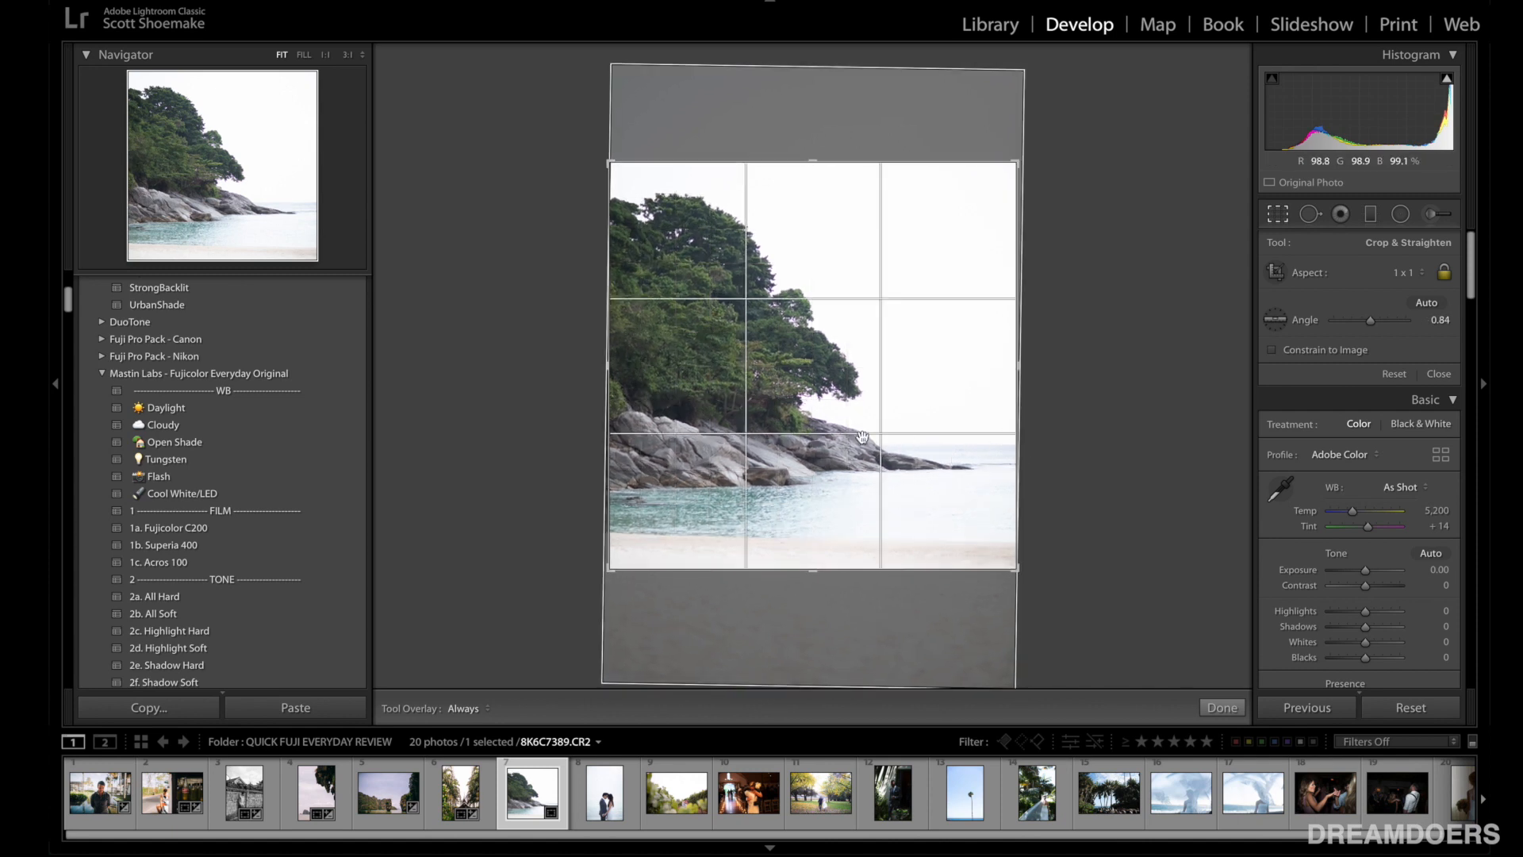
left_click(1277, 216)
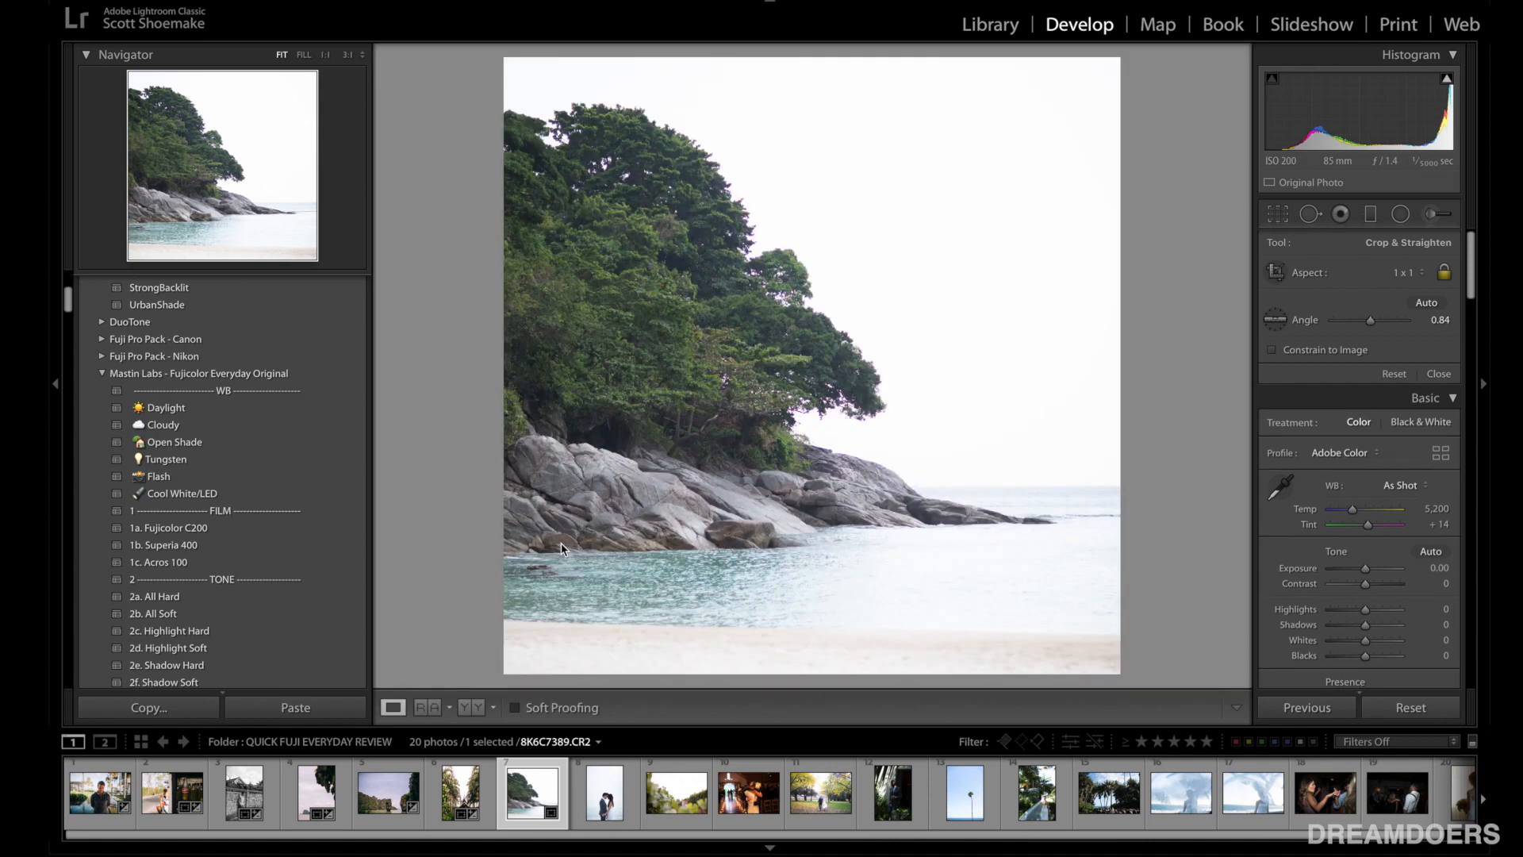
Step: Set the beach photo's Exposure to −1.75 under the Superia 400 preset and switch the film preset to Acros 100
left_click(218, 553)
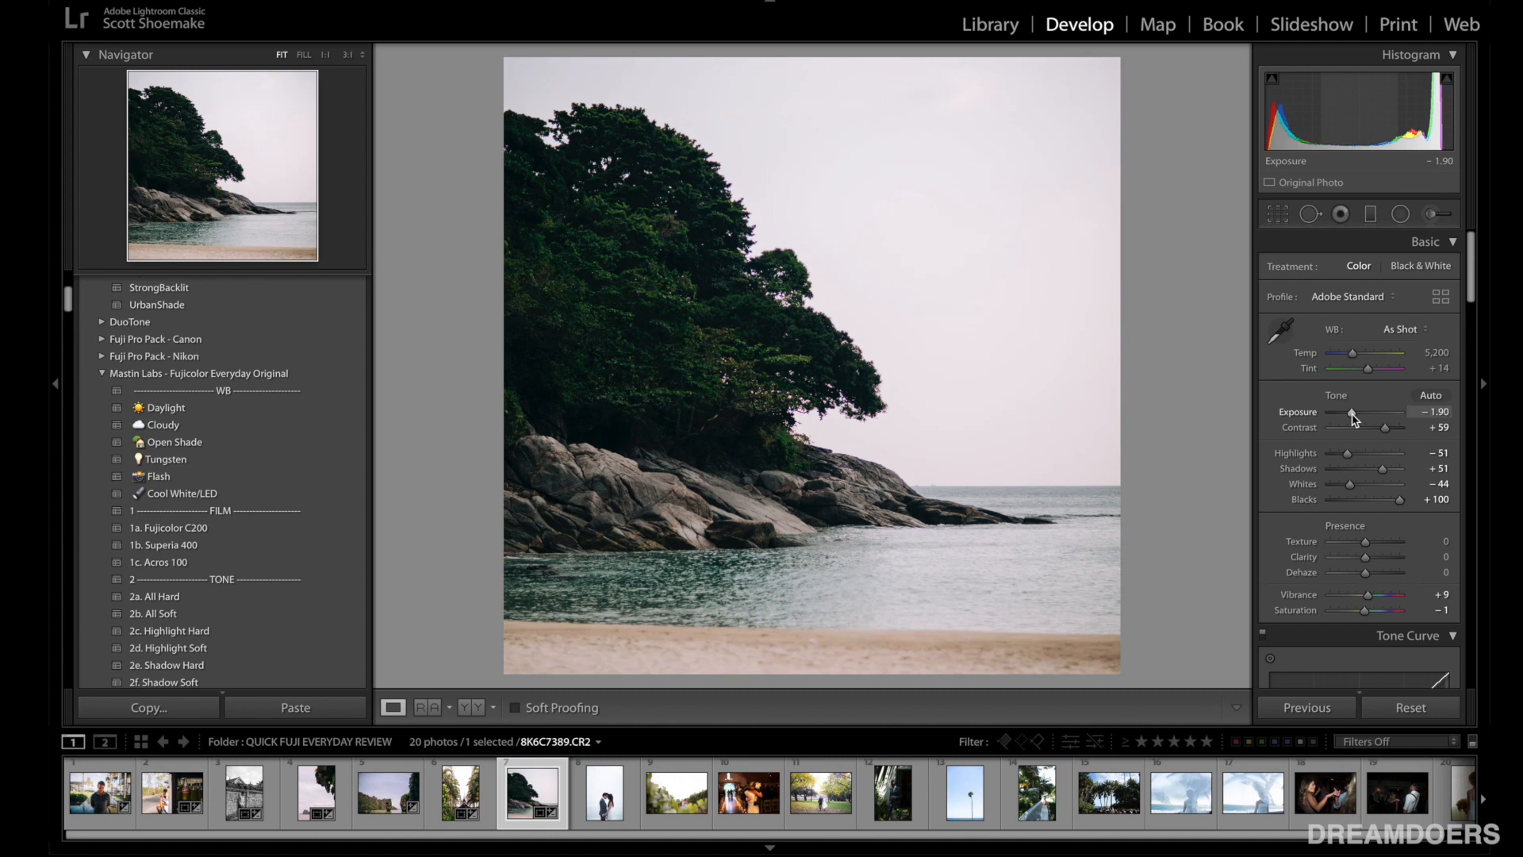
left_click_drag(1353, 418, 1354, 418)
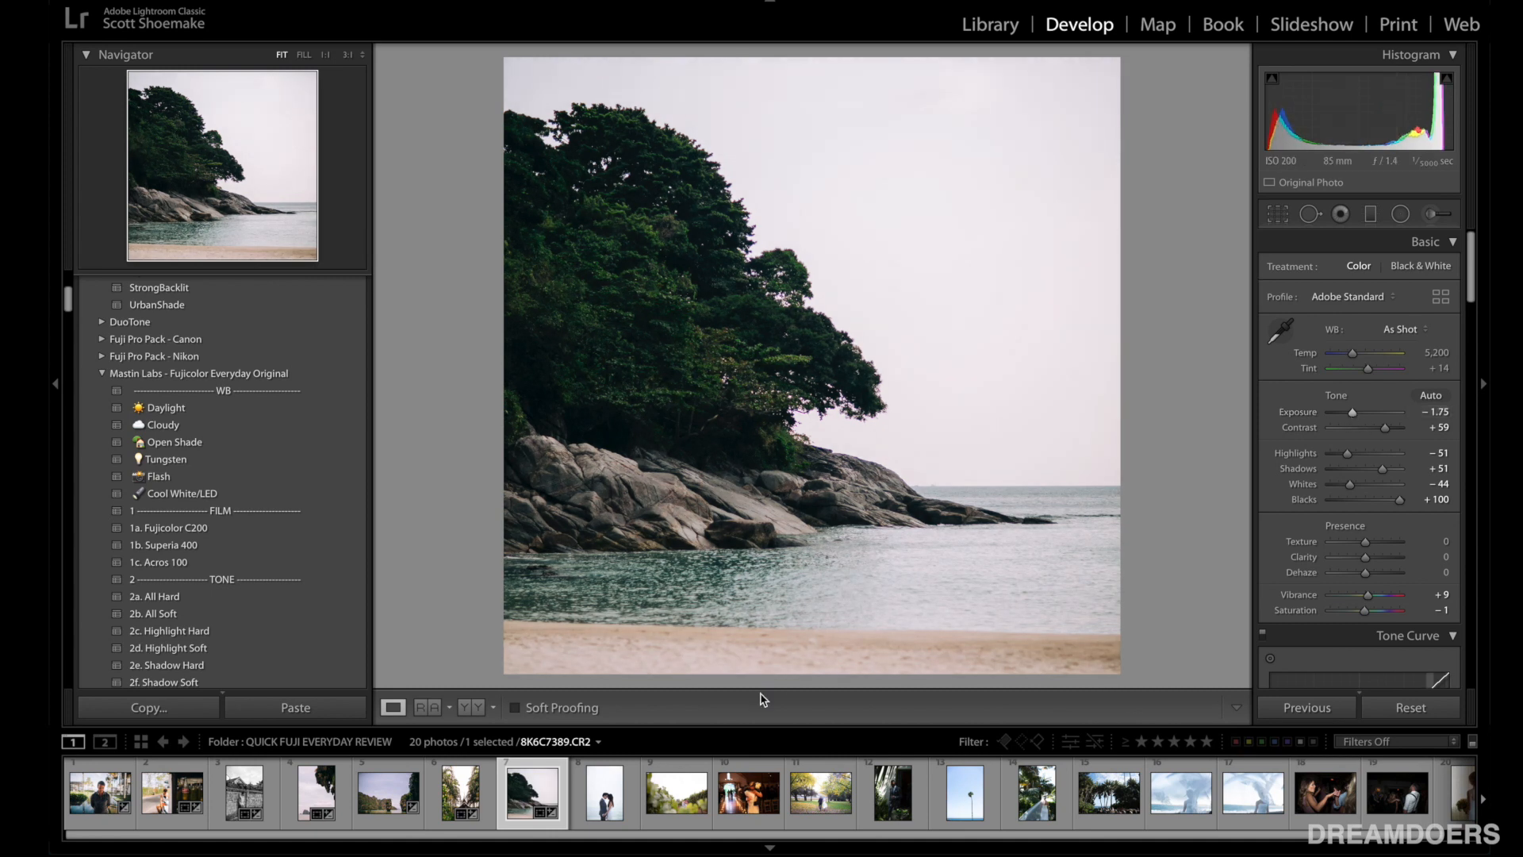
left_click(182, 565)
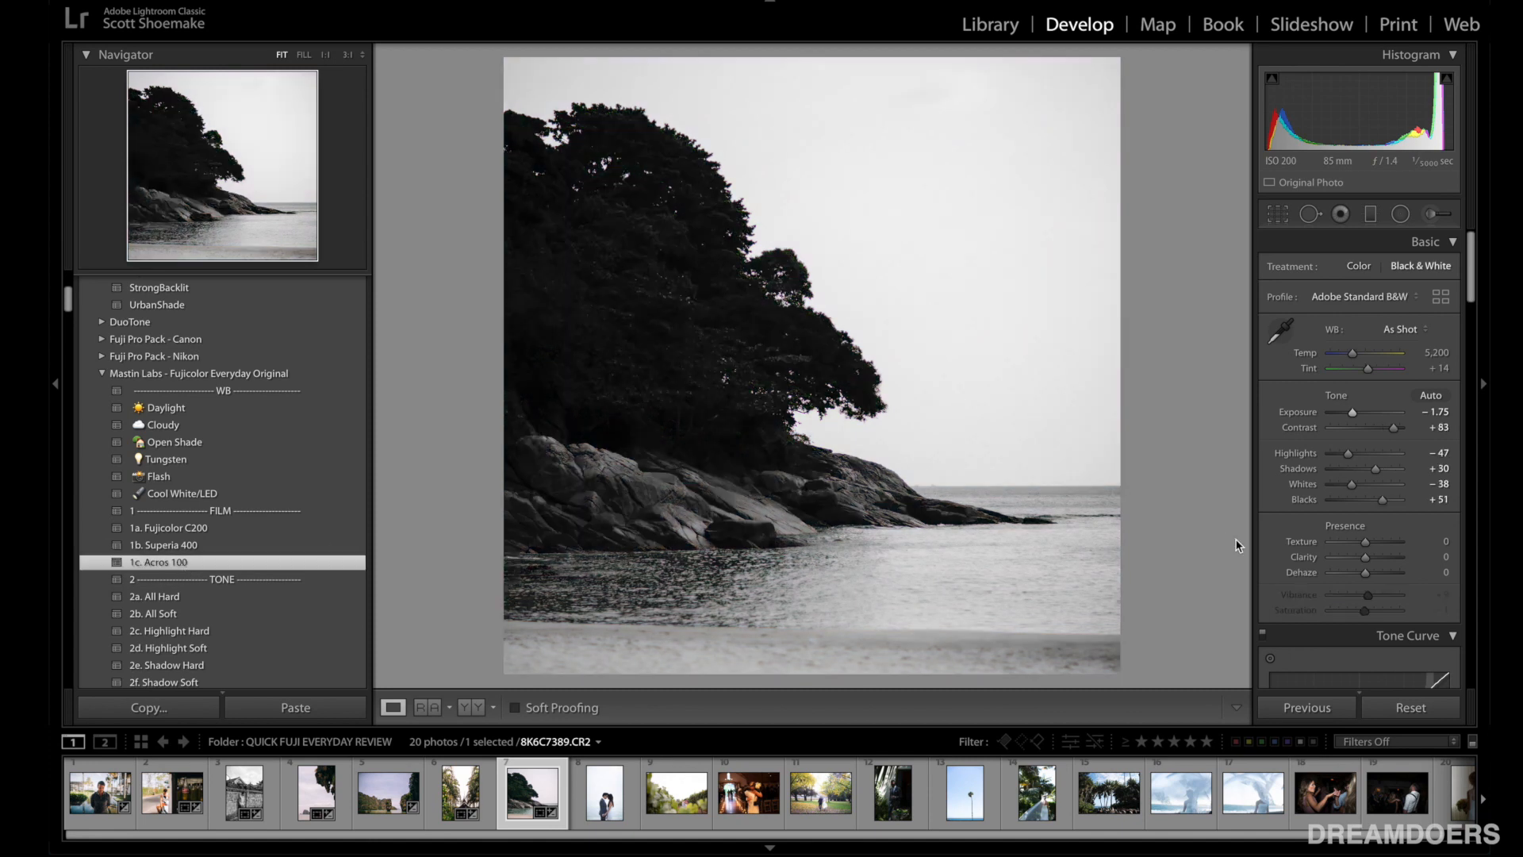
scroll(1284, 446, "down", 1)
scroll(1283, 449, "up", 1)
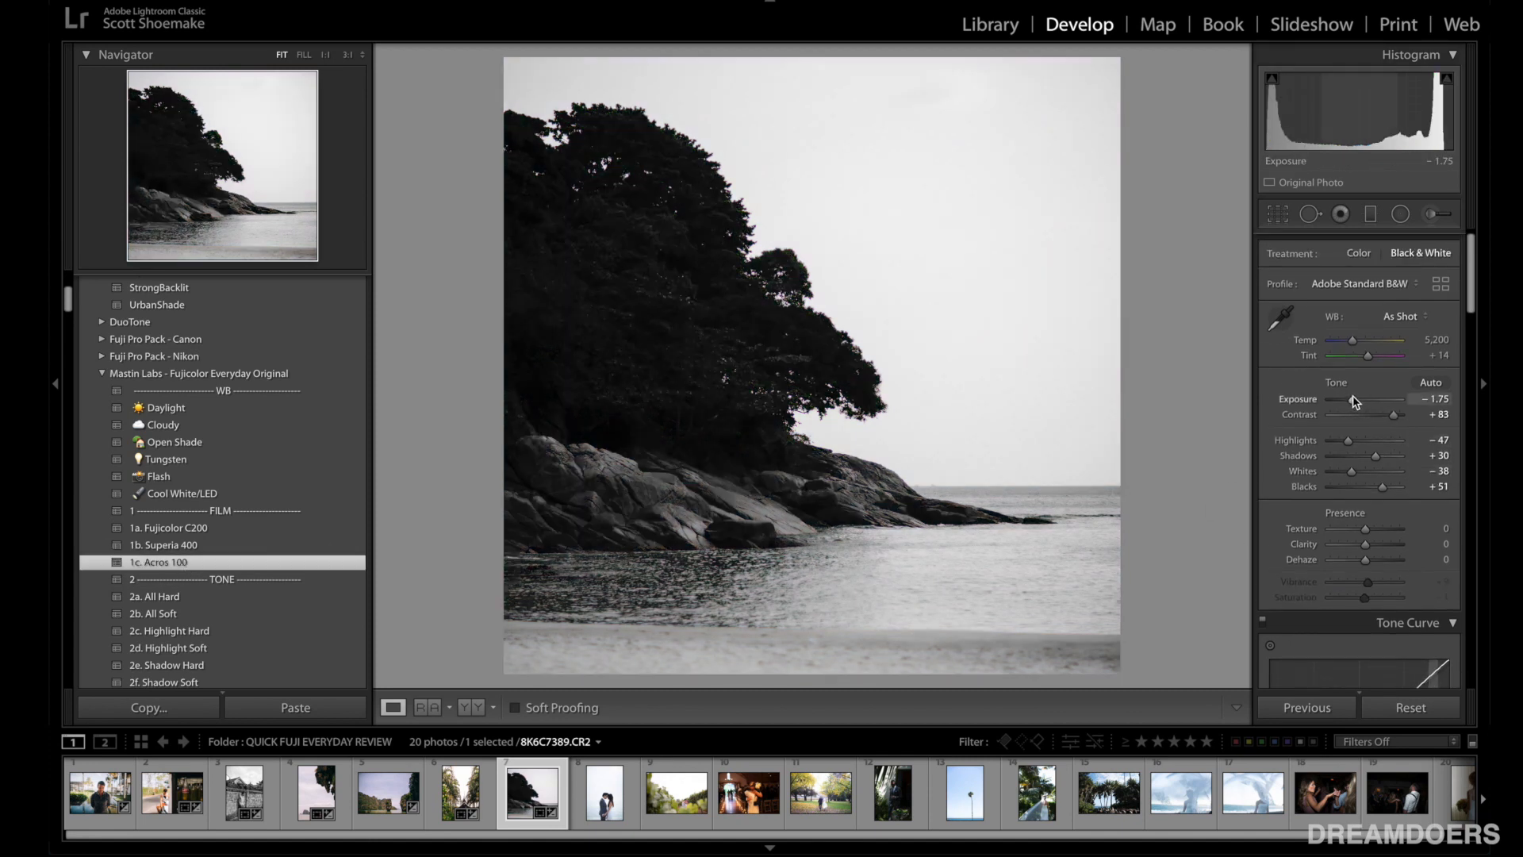
Step: Set the beach photo's Texture to +14 and its Tone Curve Highlights to −44 and Shadows to +47
left_click_drag(1365, 529, 1379, 530)
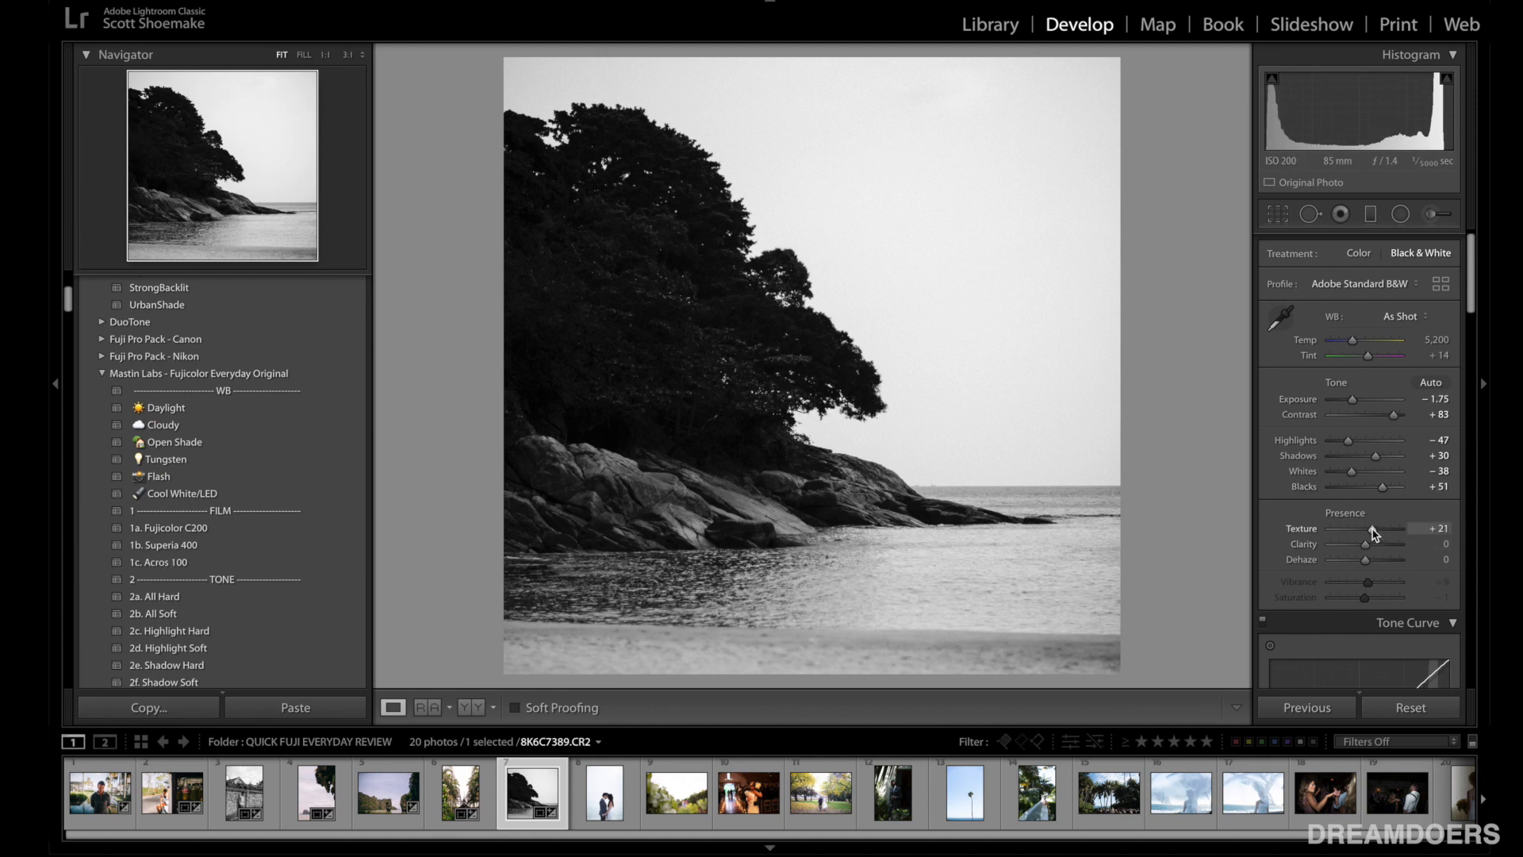
scroll(1370, 531, "down", 8)
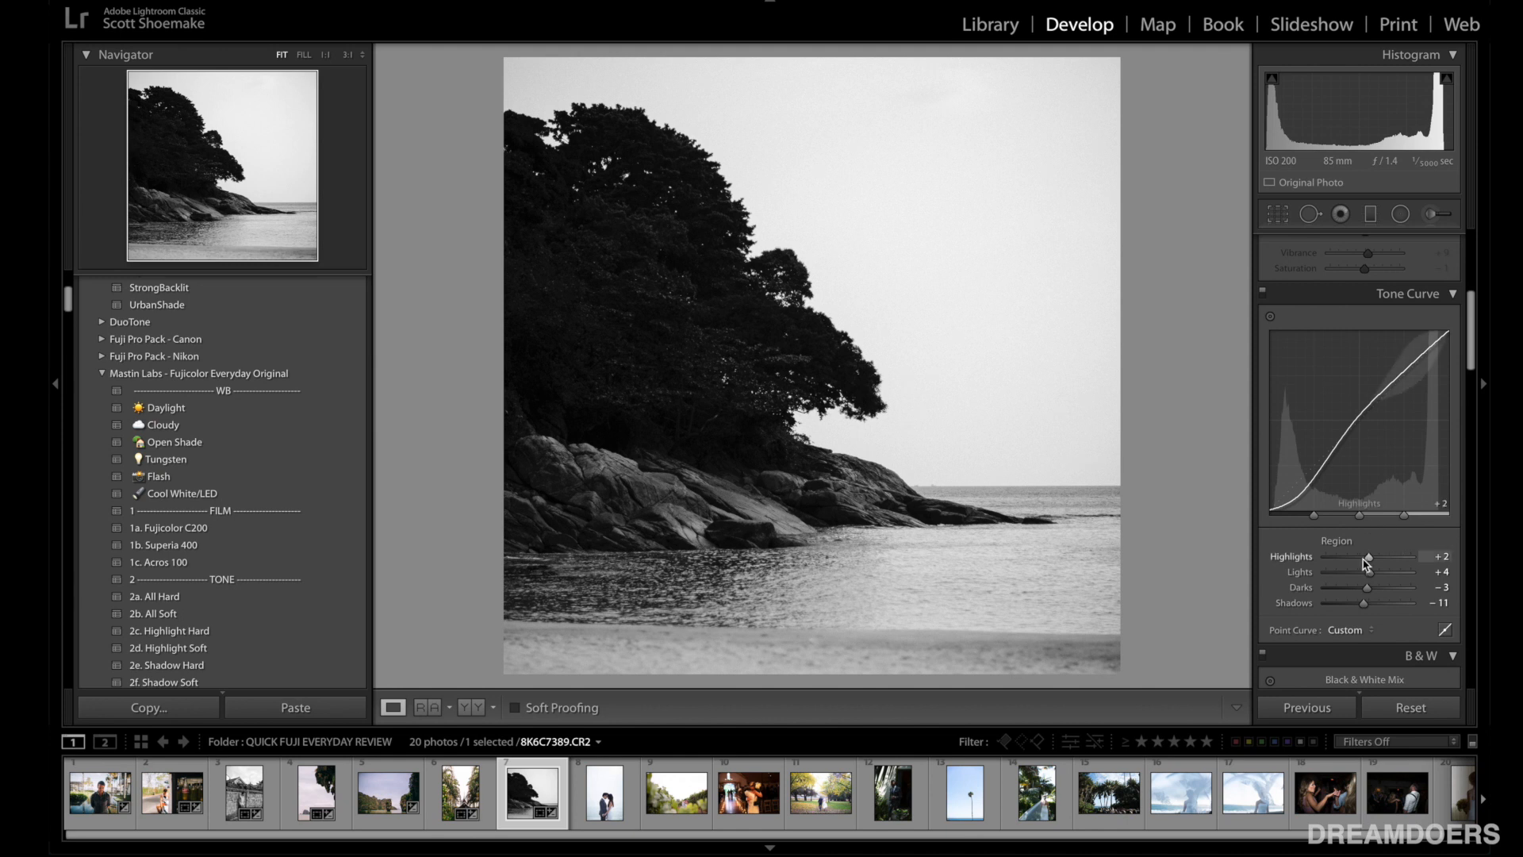
left_click_drag(1355, 561, 1389, 605)
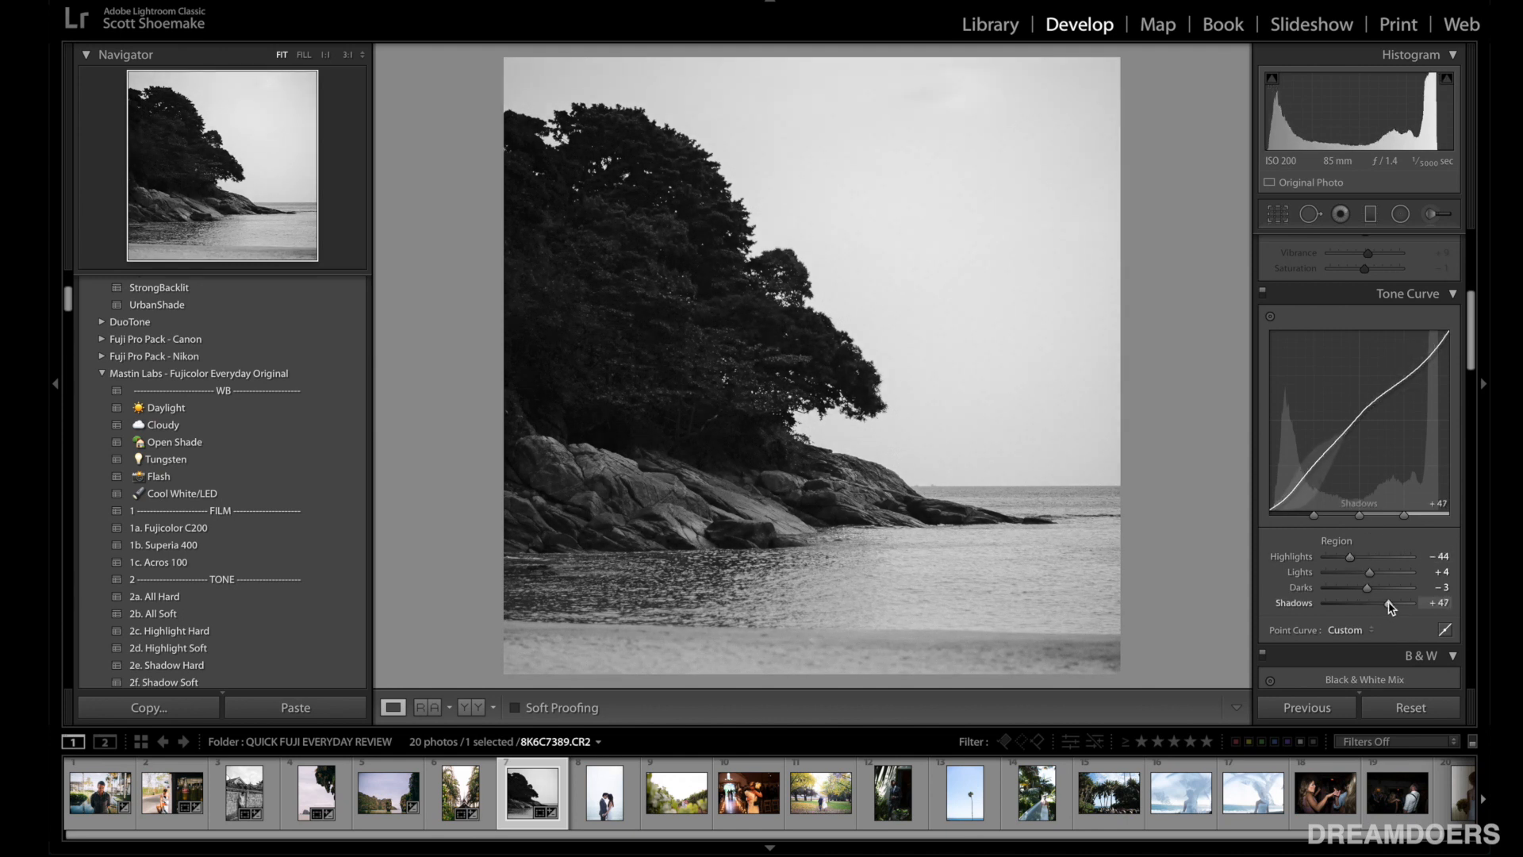
Step: Set the beach photo's Exposure to −1.40 and compare its before and after versions side by side
scroll(1372, 607, "up", 8)
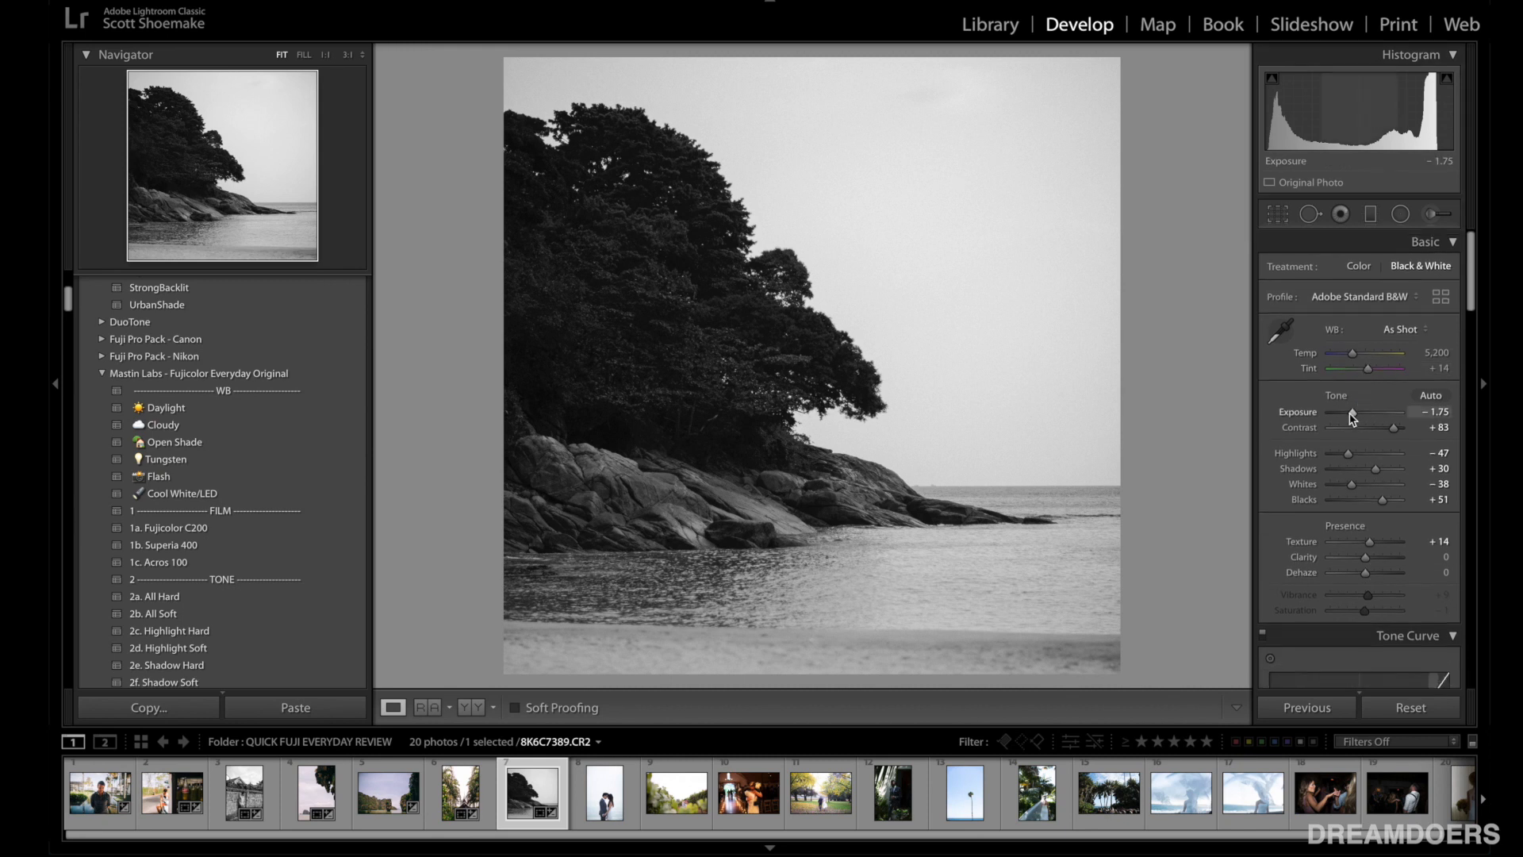
left_click_drag(1353, 414, 1355, 414)
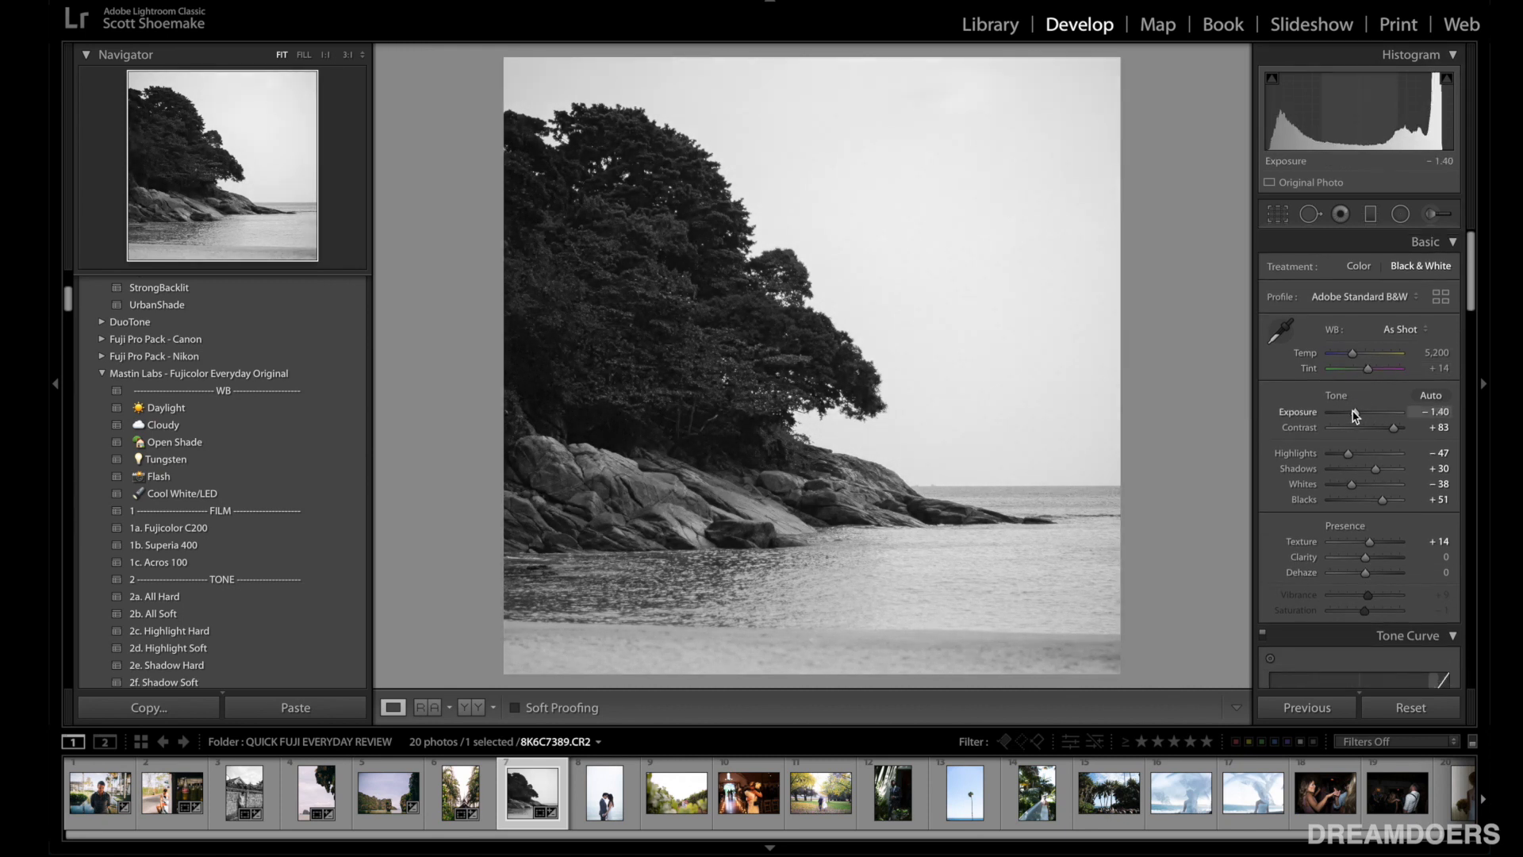
left_click(476, 708)
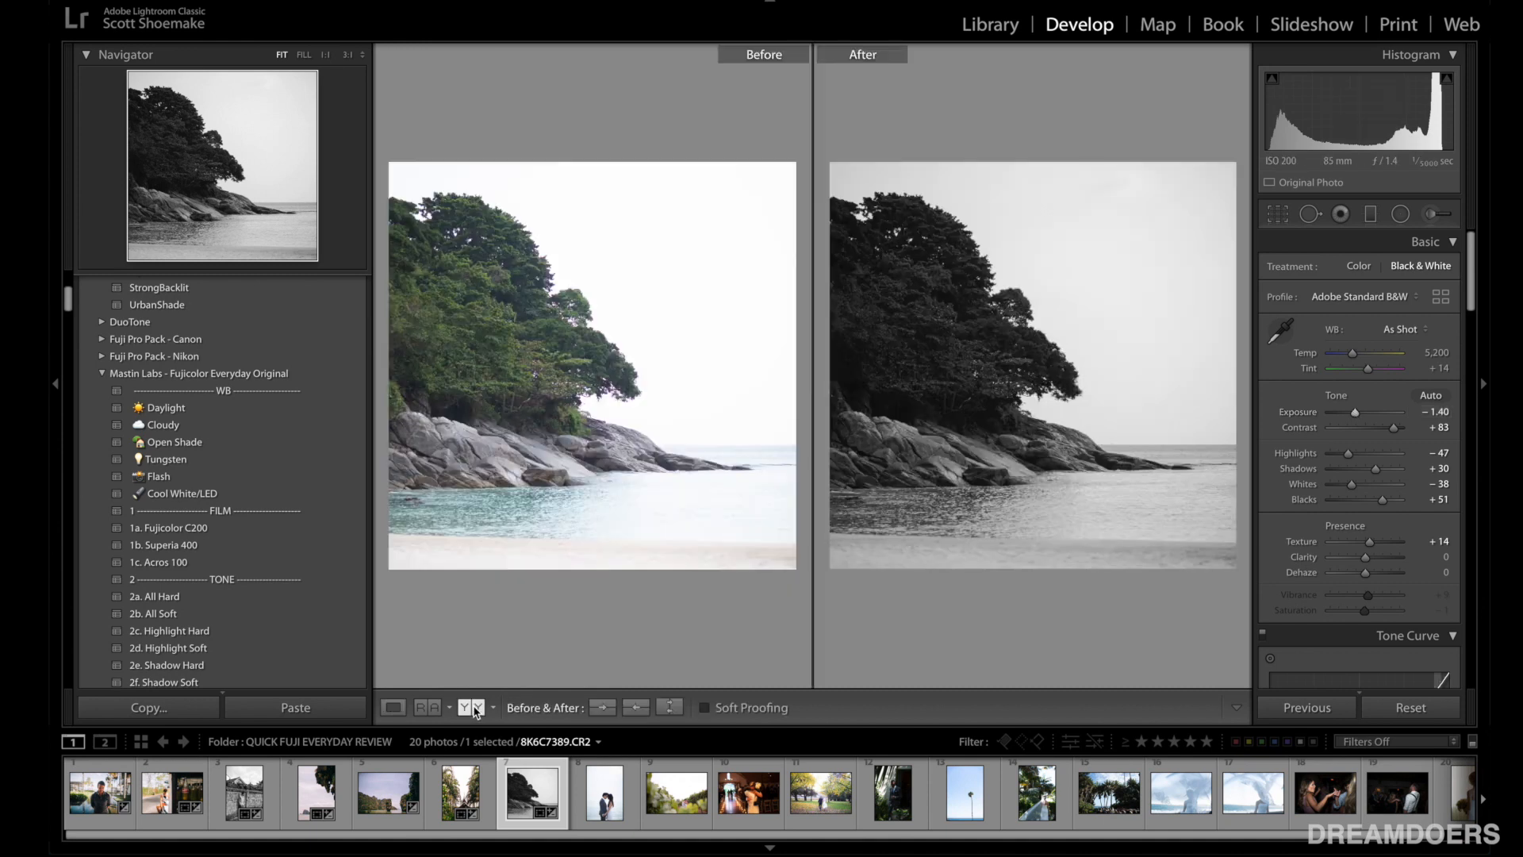
left_click(394, 707)
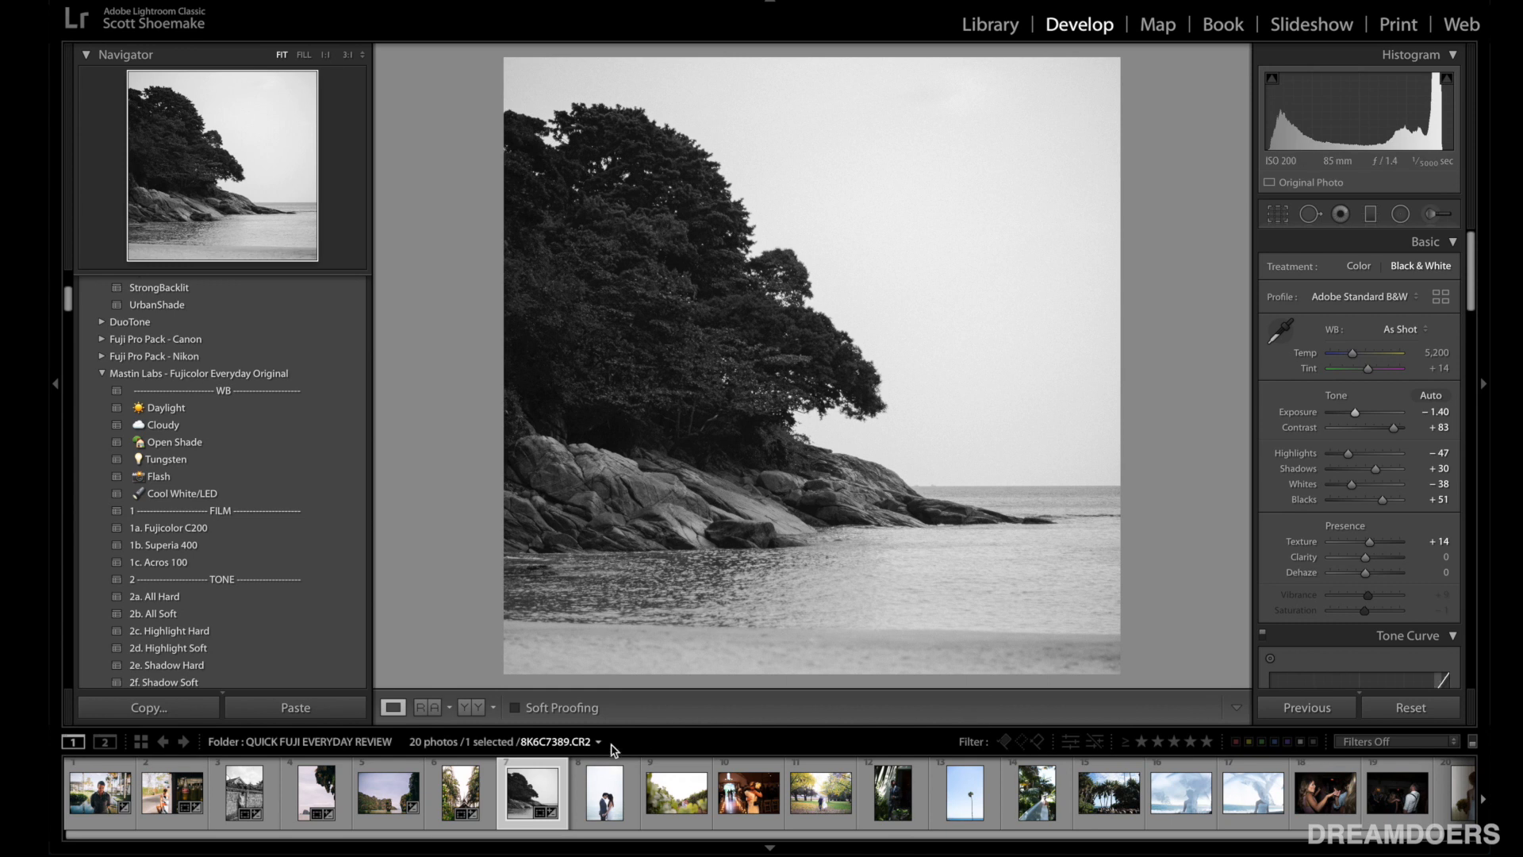
Step: Crop the photo of the couple by the sea tighter from its upper-left corner, keeping the Original aspect ratio
left_click(603, 803)
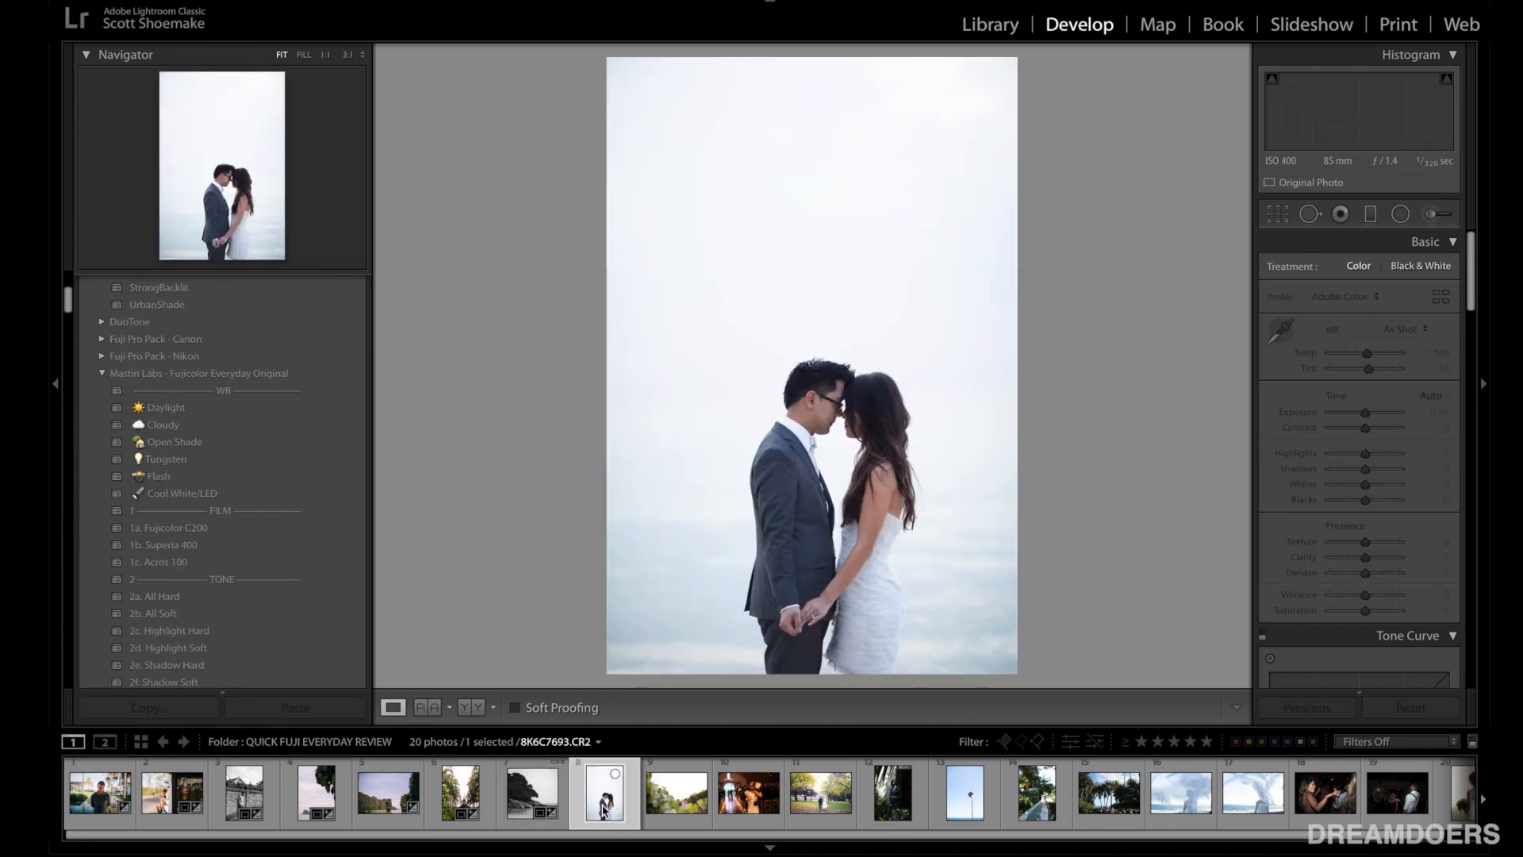
left_click(1276, 214)
left_click_drag(607, 57, 638, 63)
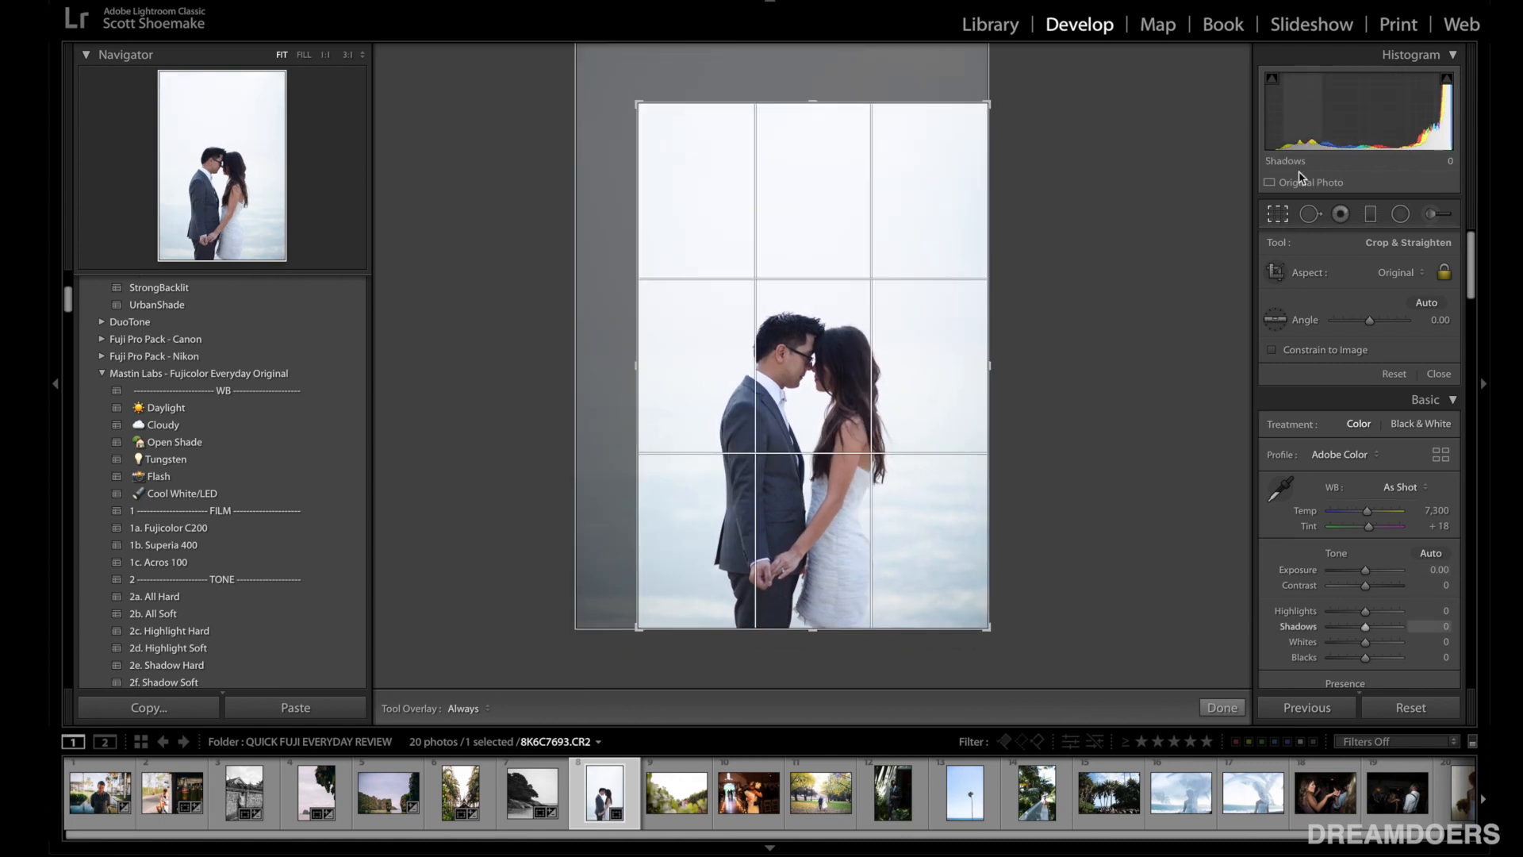
left_click(1277, 214)
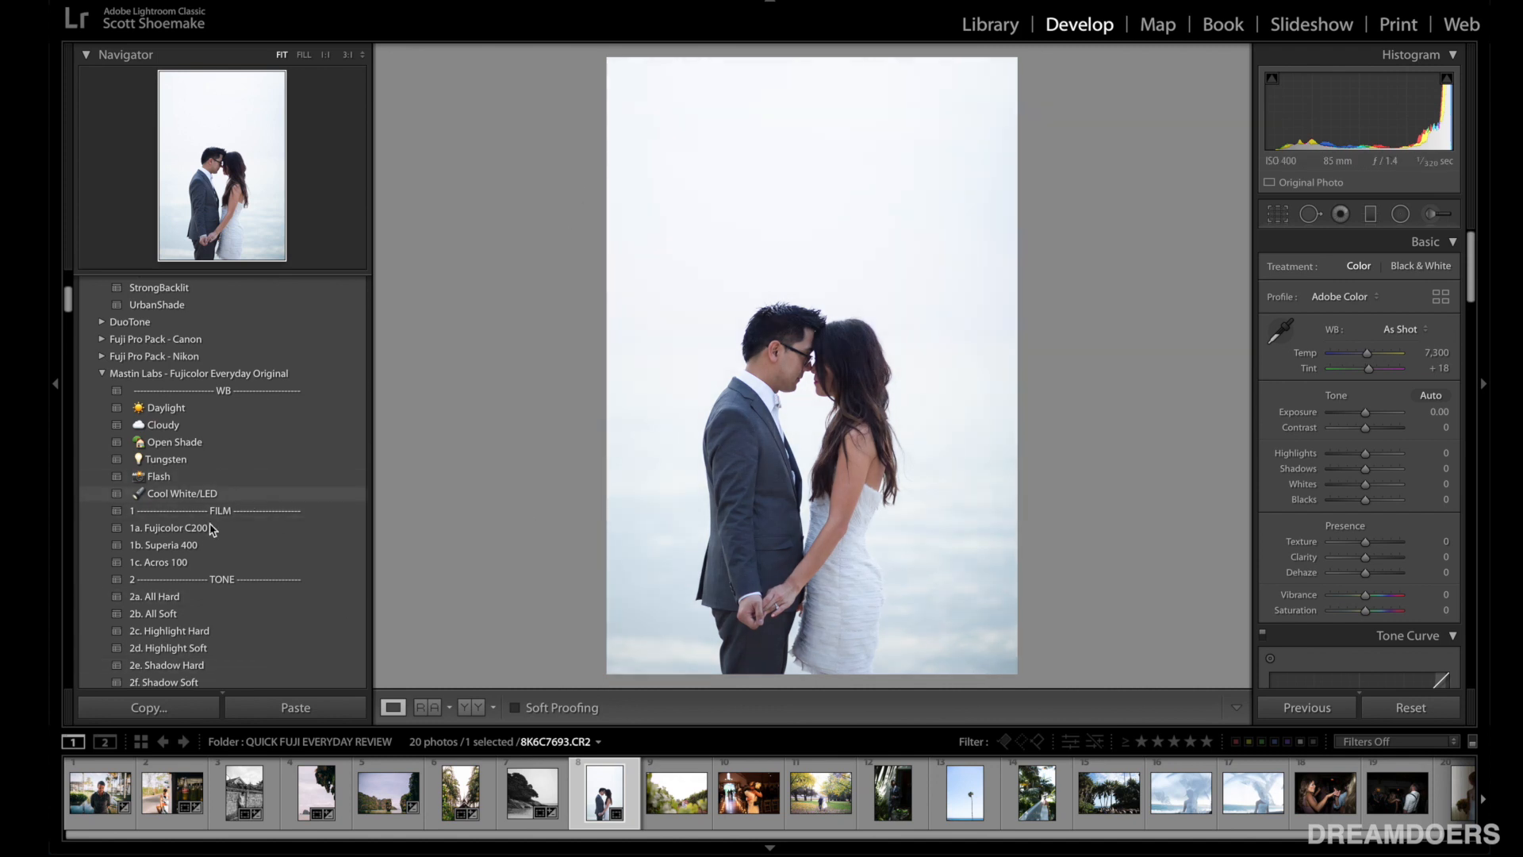
Step: Apply the Superia 400 preset to the seaside couple photo with Exposure −0.75 and Highlights −62, and compare before and after
left_click(210, 549)
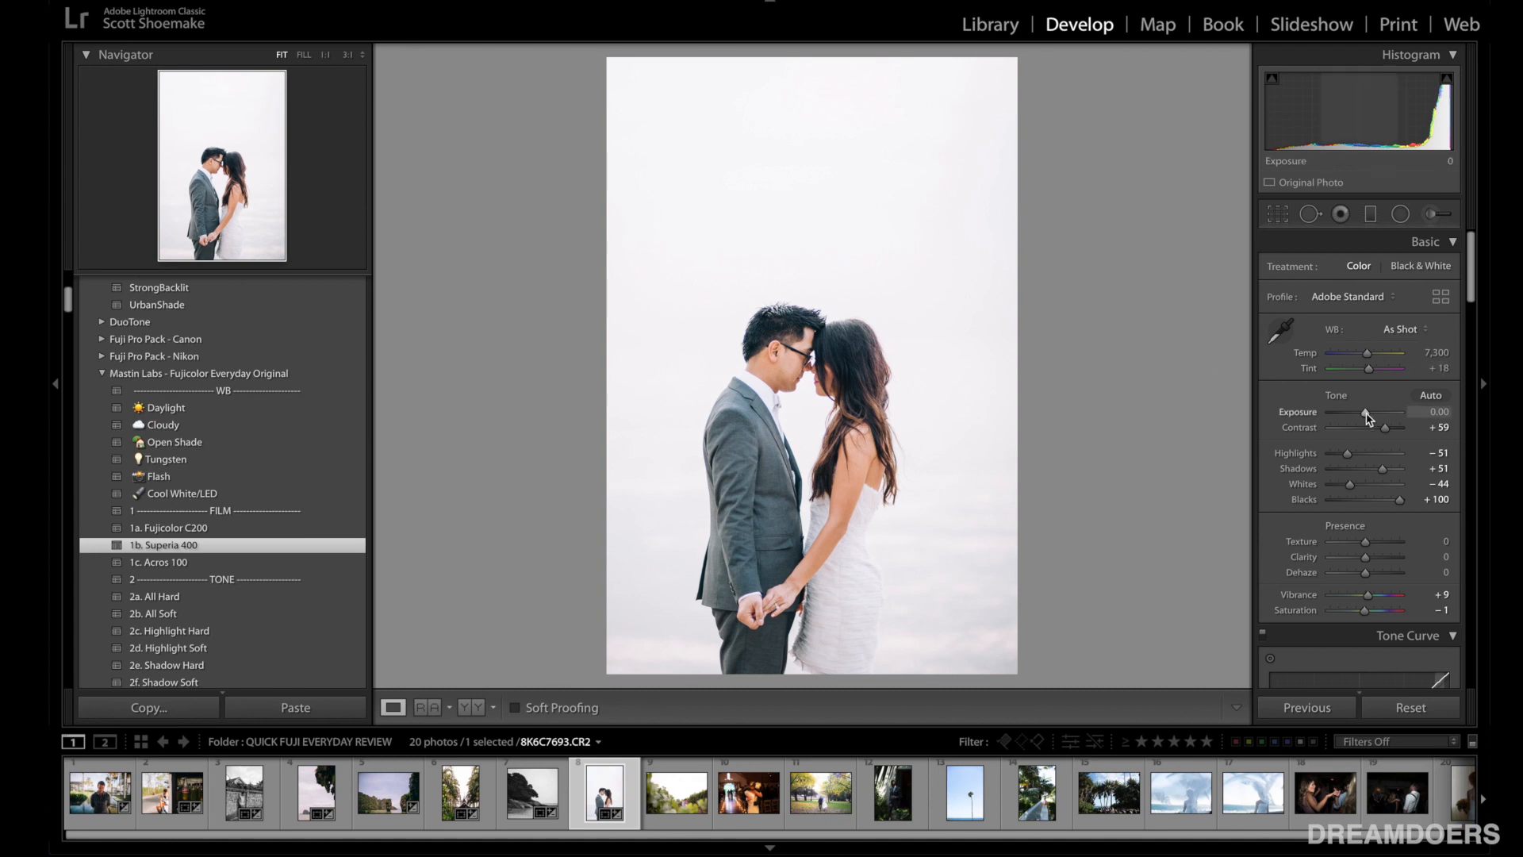
left_click_drag(1366, 416, 1360, 415)
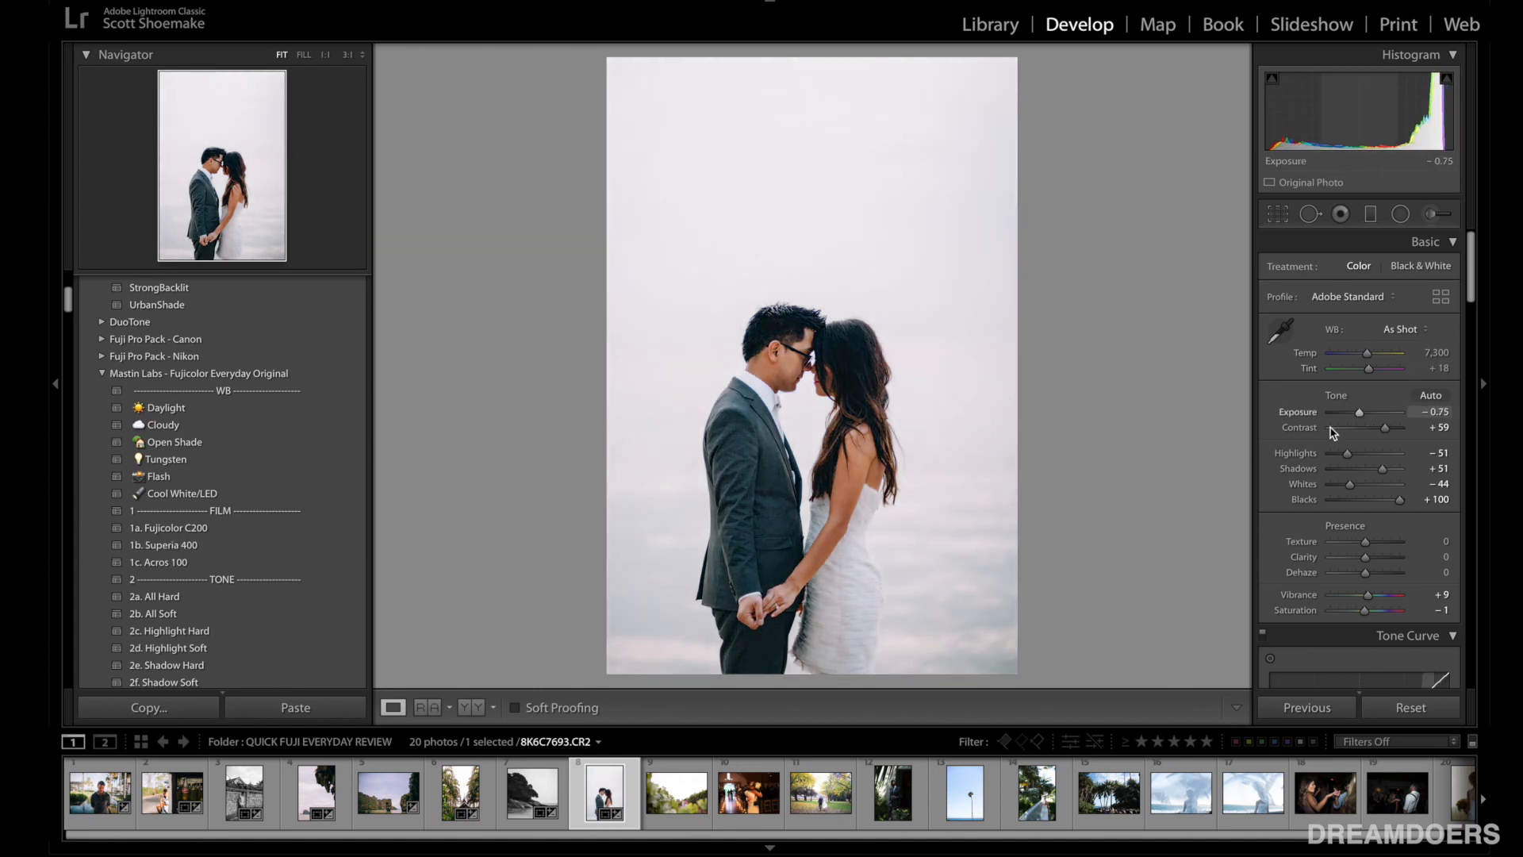
scroll(1361, 471, "down", 1)
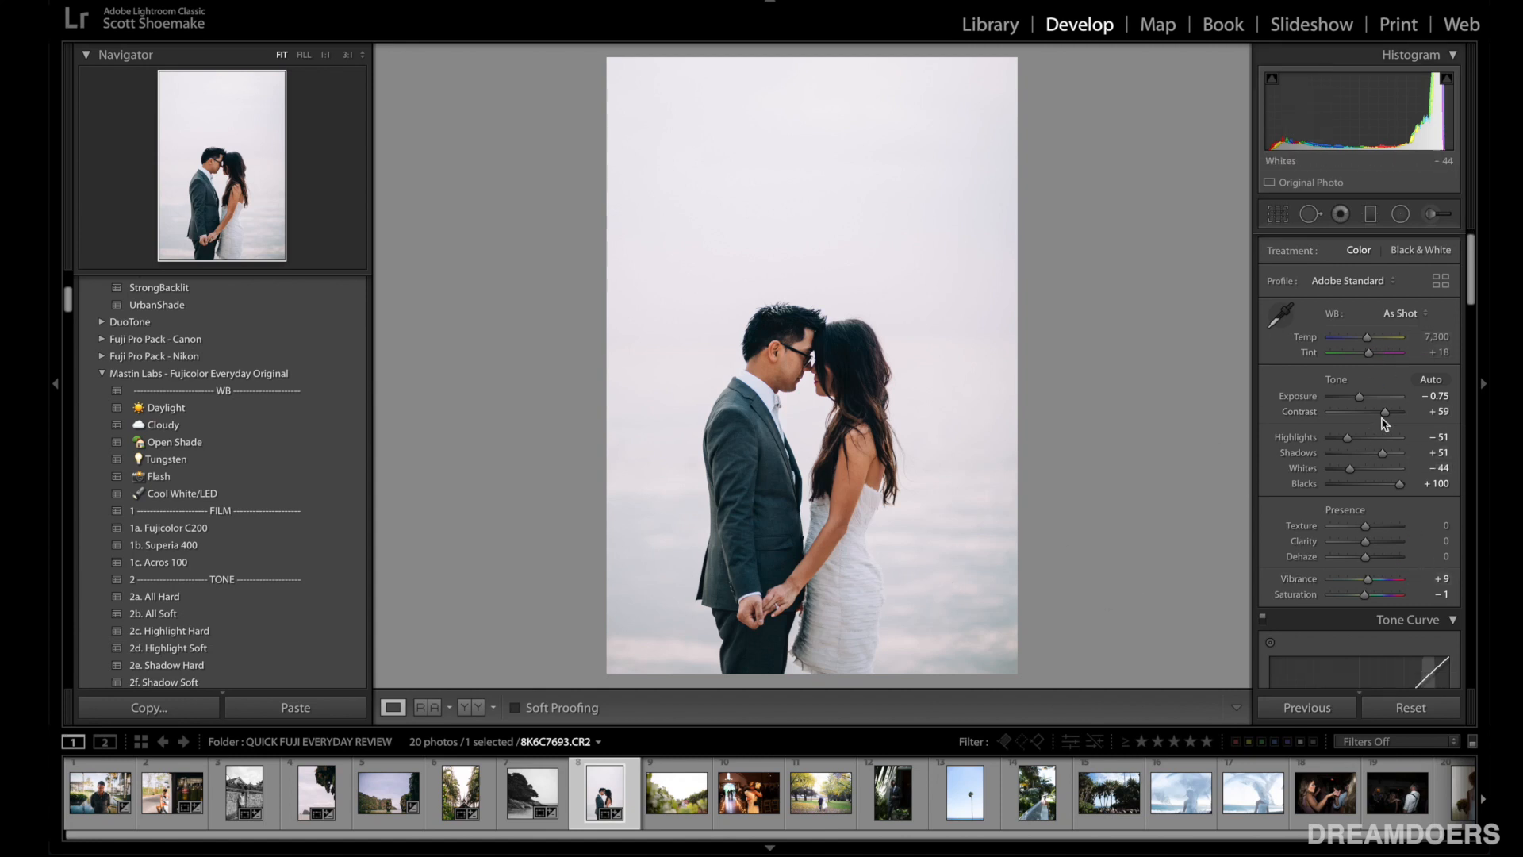
left_click_drag(1347, 438, 1343, 442)
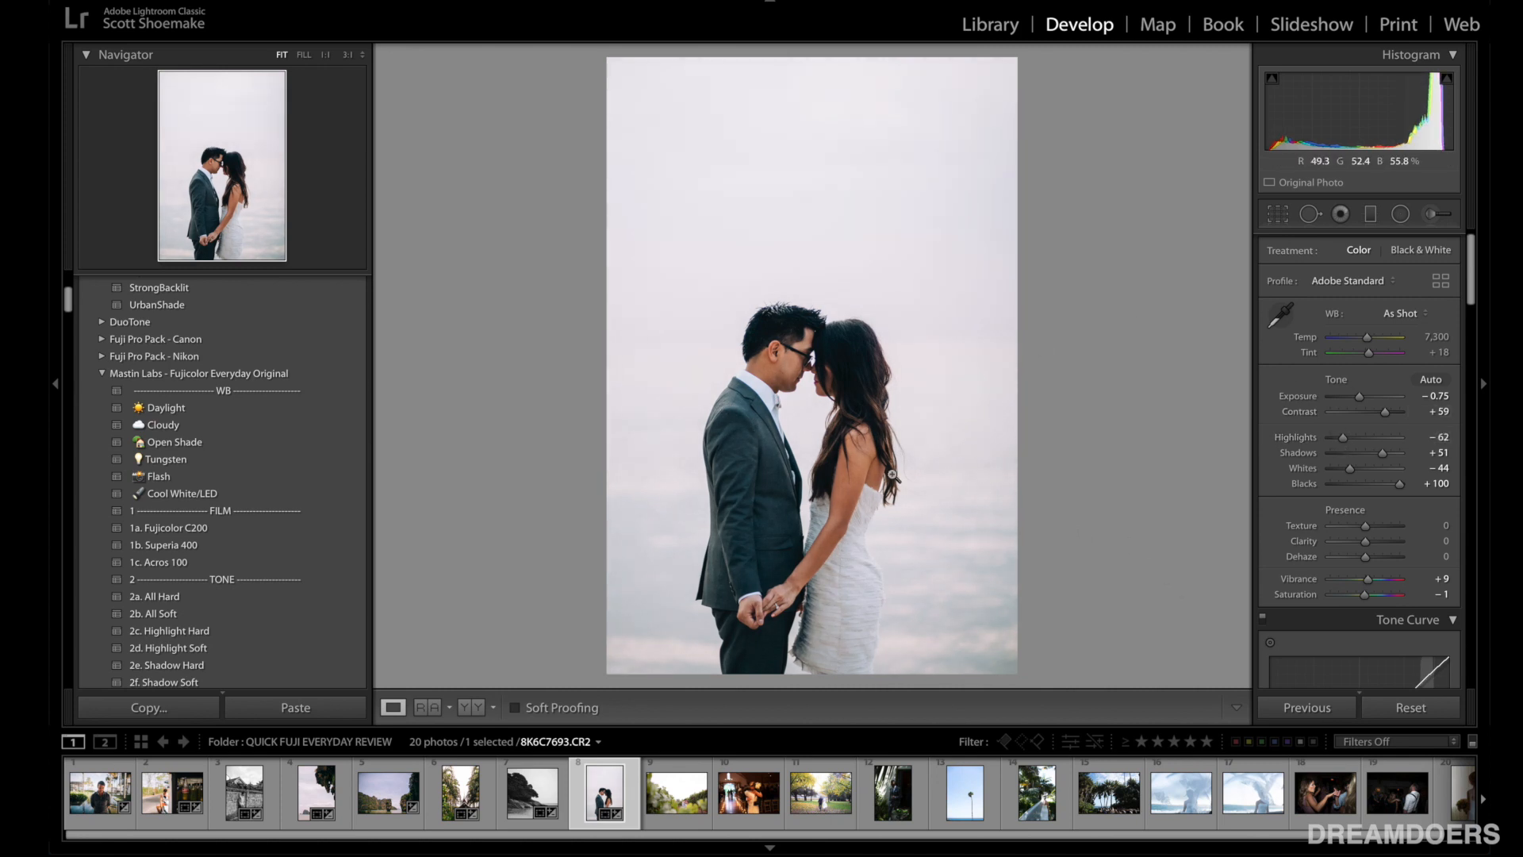
left_click(473, 706)
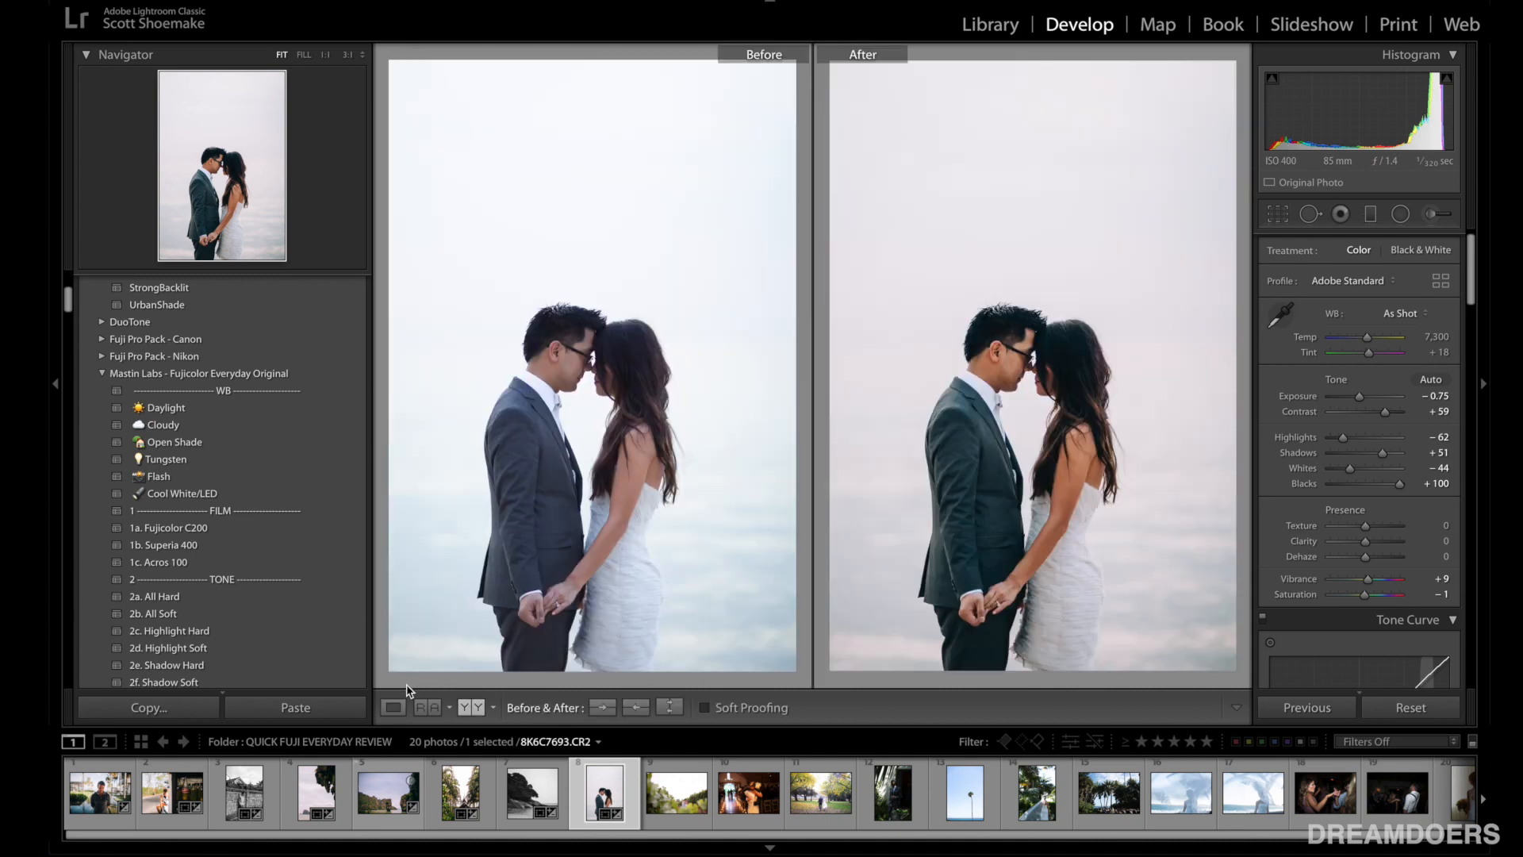
left_click(394, 706)
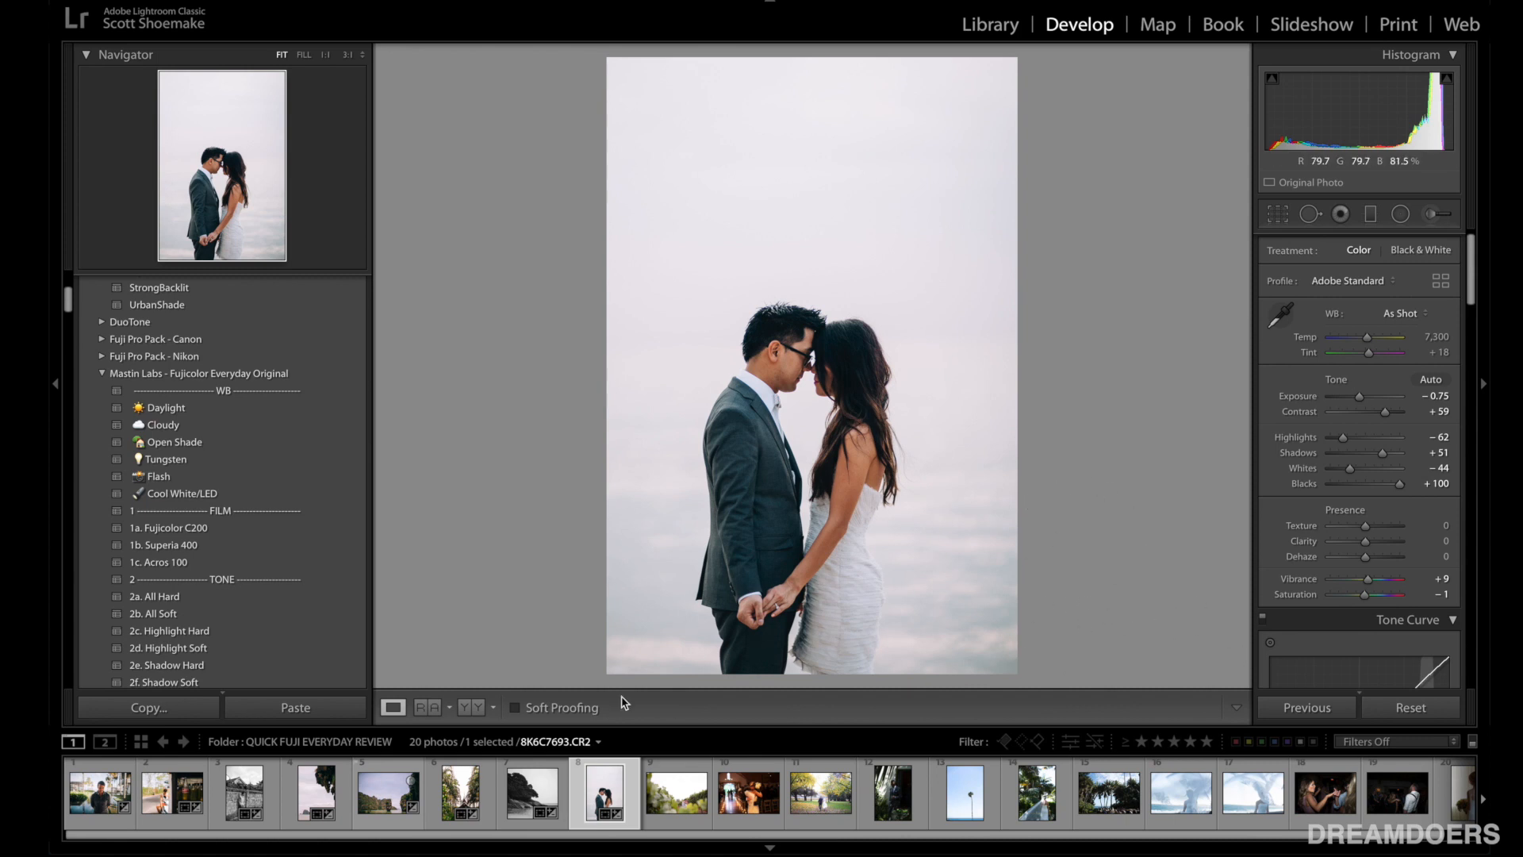
Step: Apply the Acros 100 preset to the vineyard couple photo with Highlights at −76, and check the sky for highlight clipping
left_click(700, 794)
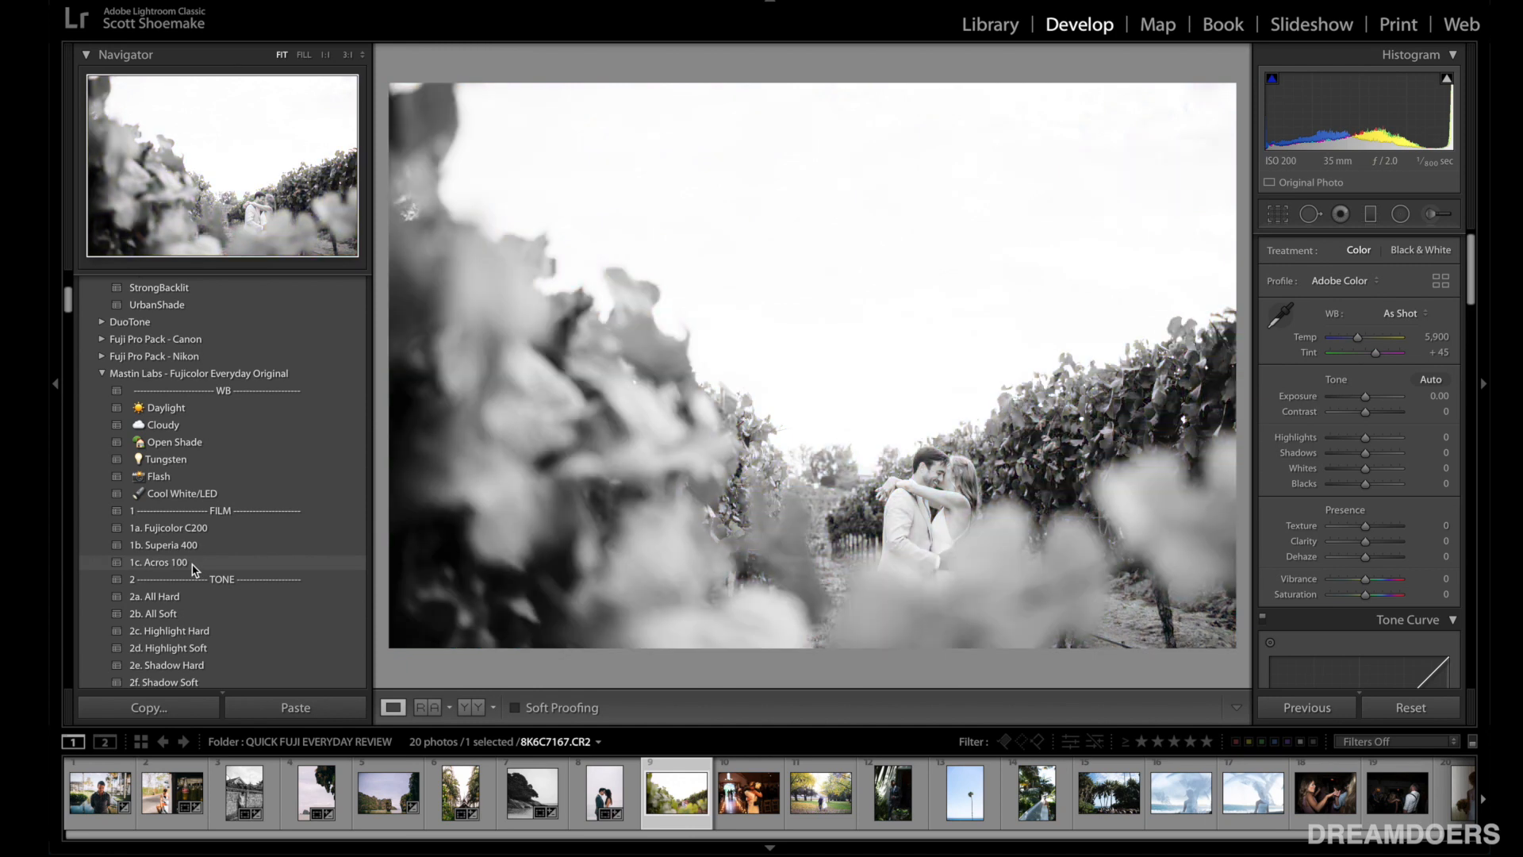
left_click(192, 563)
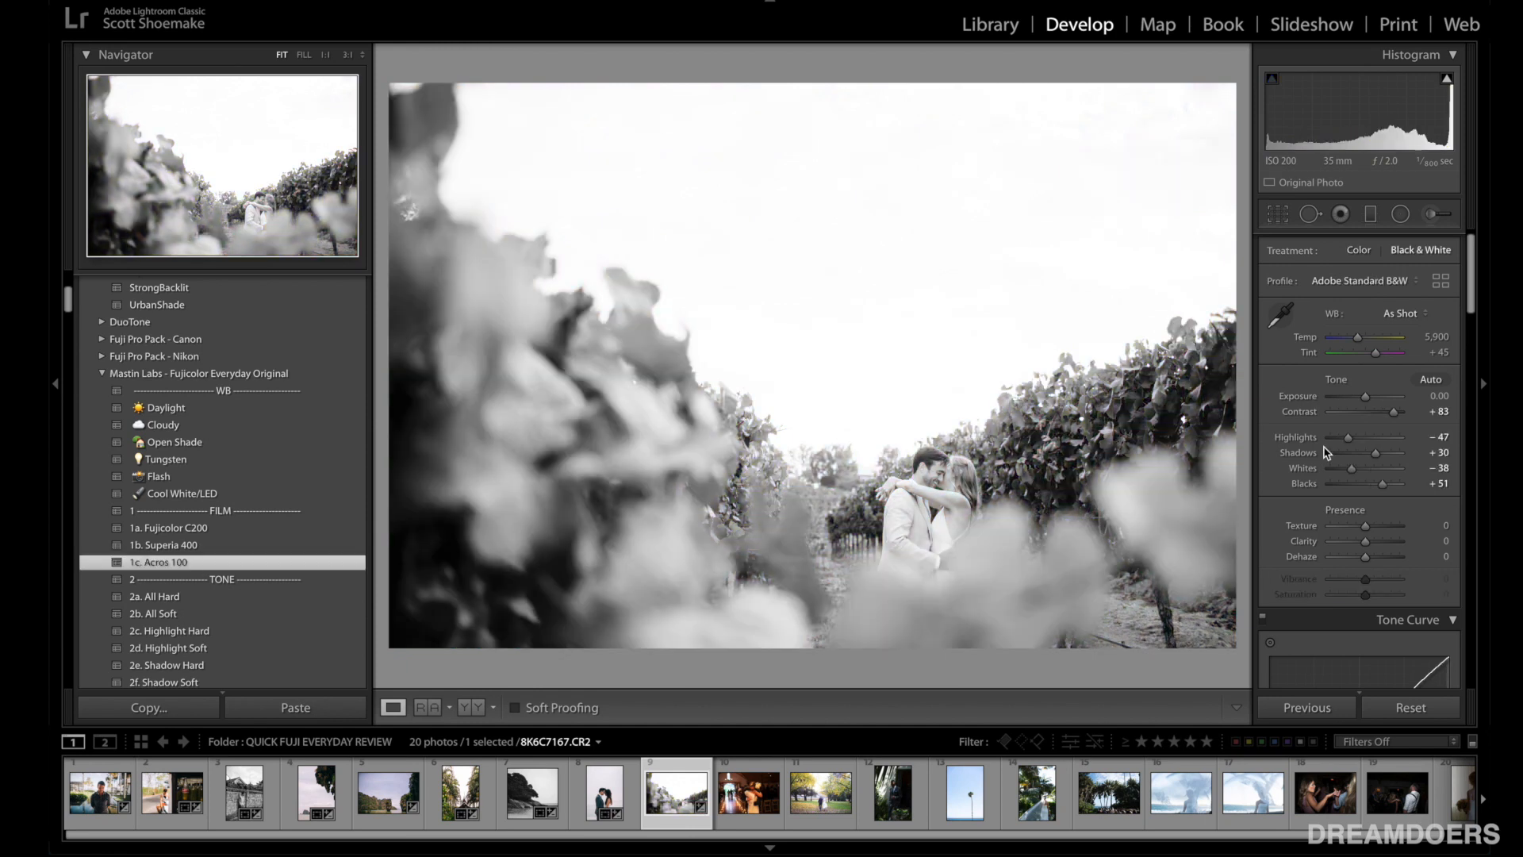
left_click_drag(1348, 437, 1341, 440)
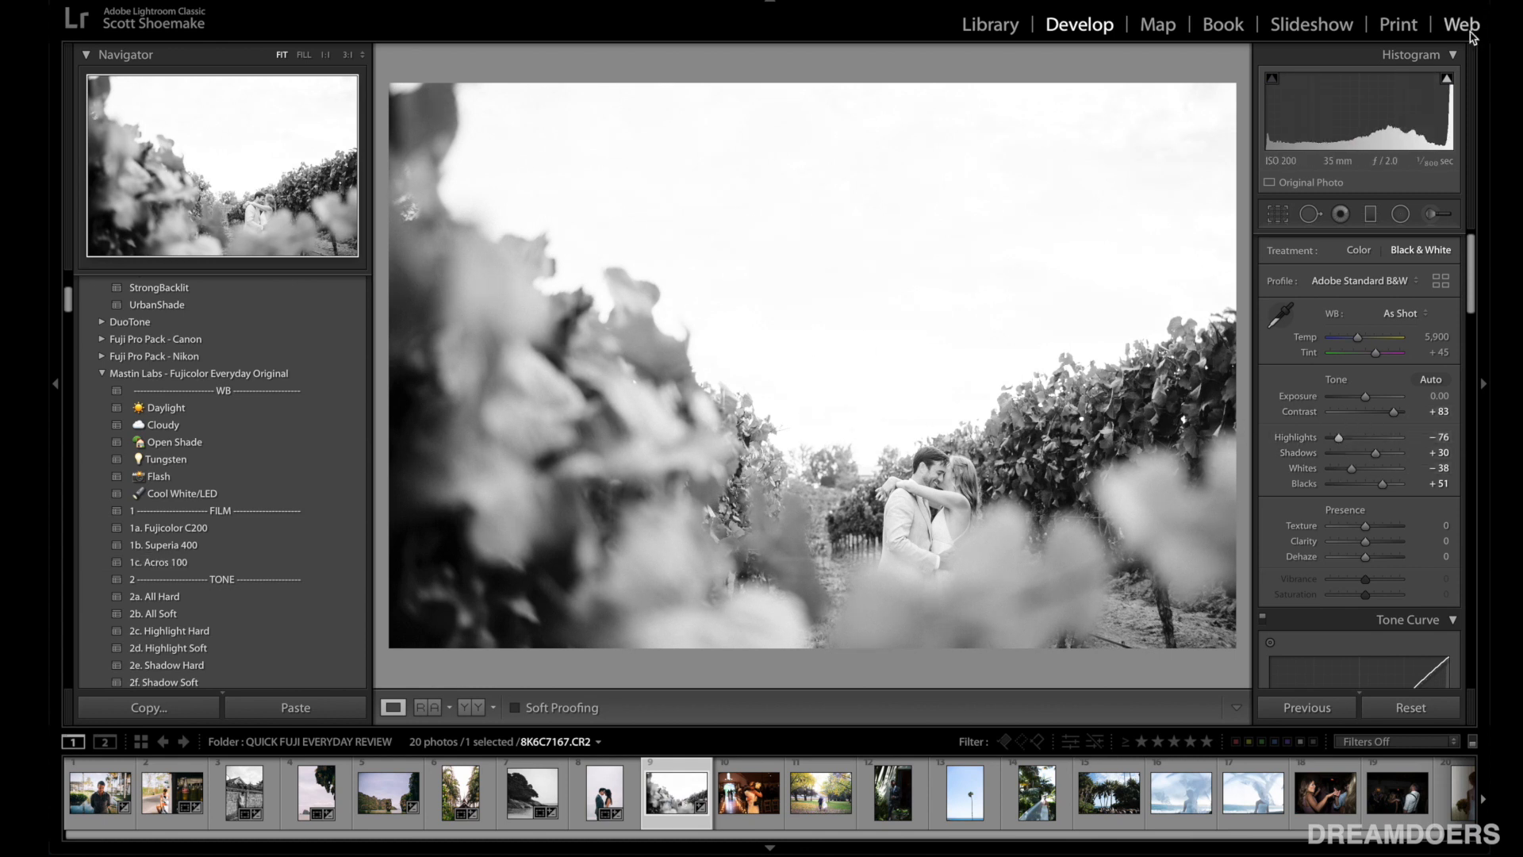
left_click(1446, 79)
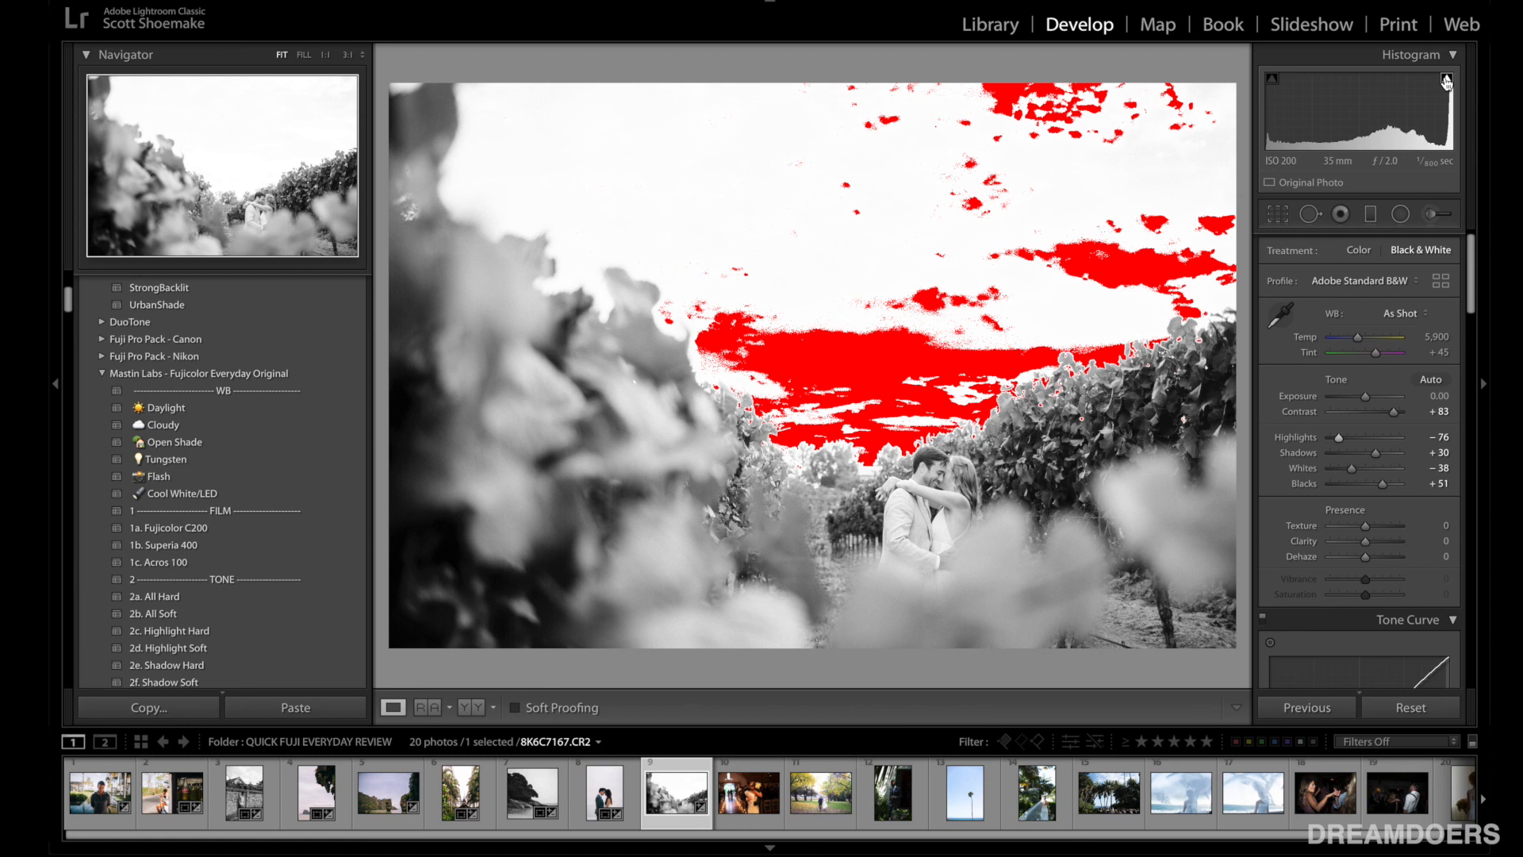
Step: Set the vineyard photo's Tone Curve Highlights to −67 and Shadows to +23, and its Exposure to −0.60
scroll(1339, 482, "down", 5)
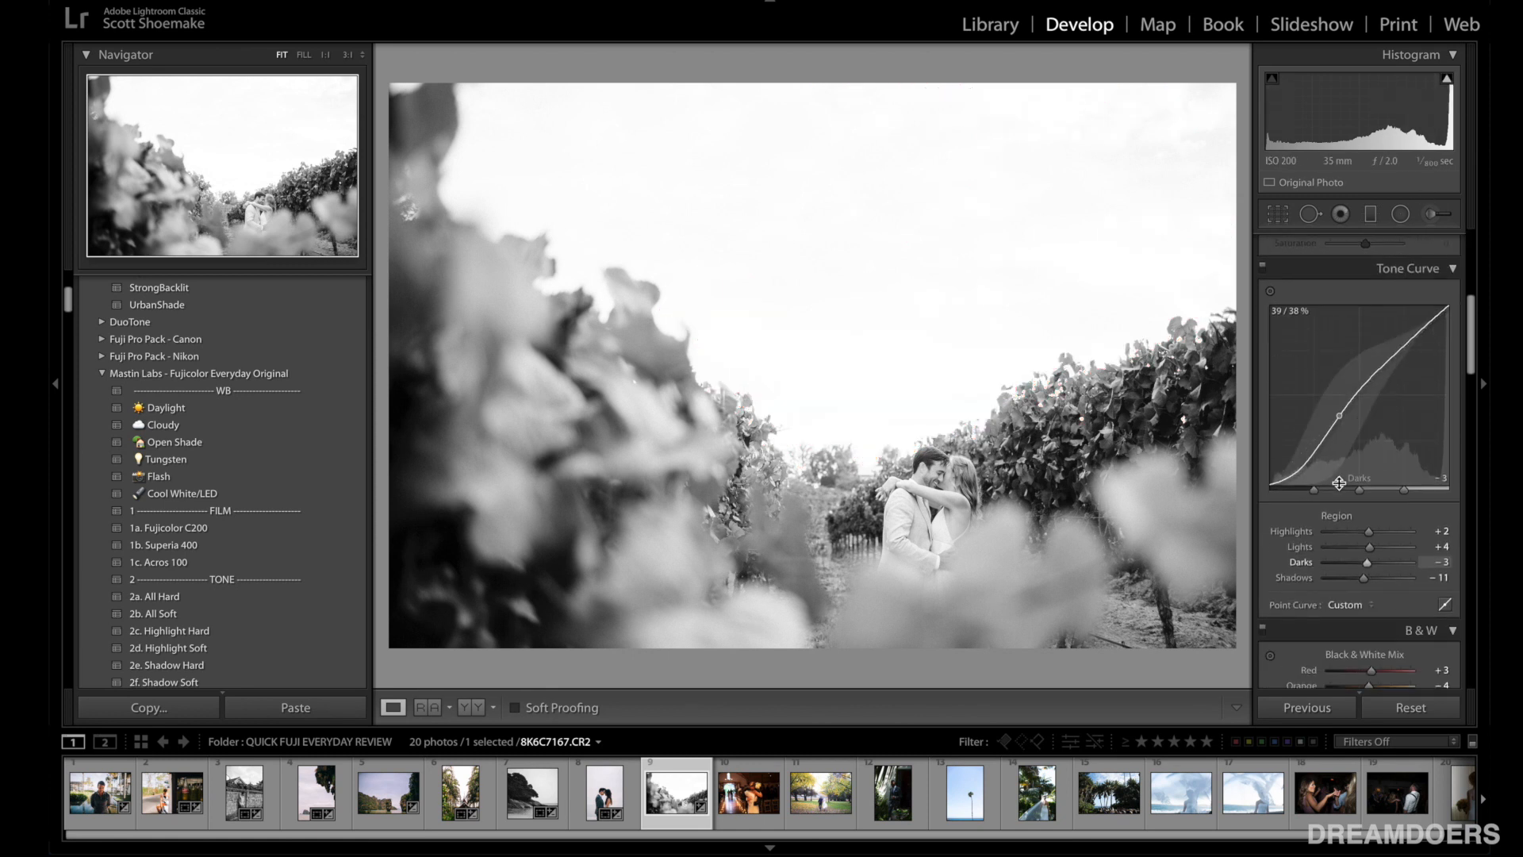
left_click(1340, 531)
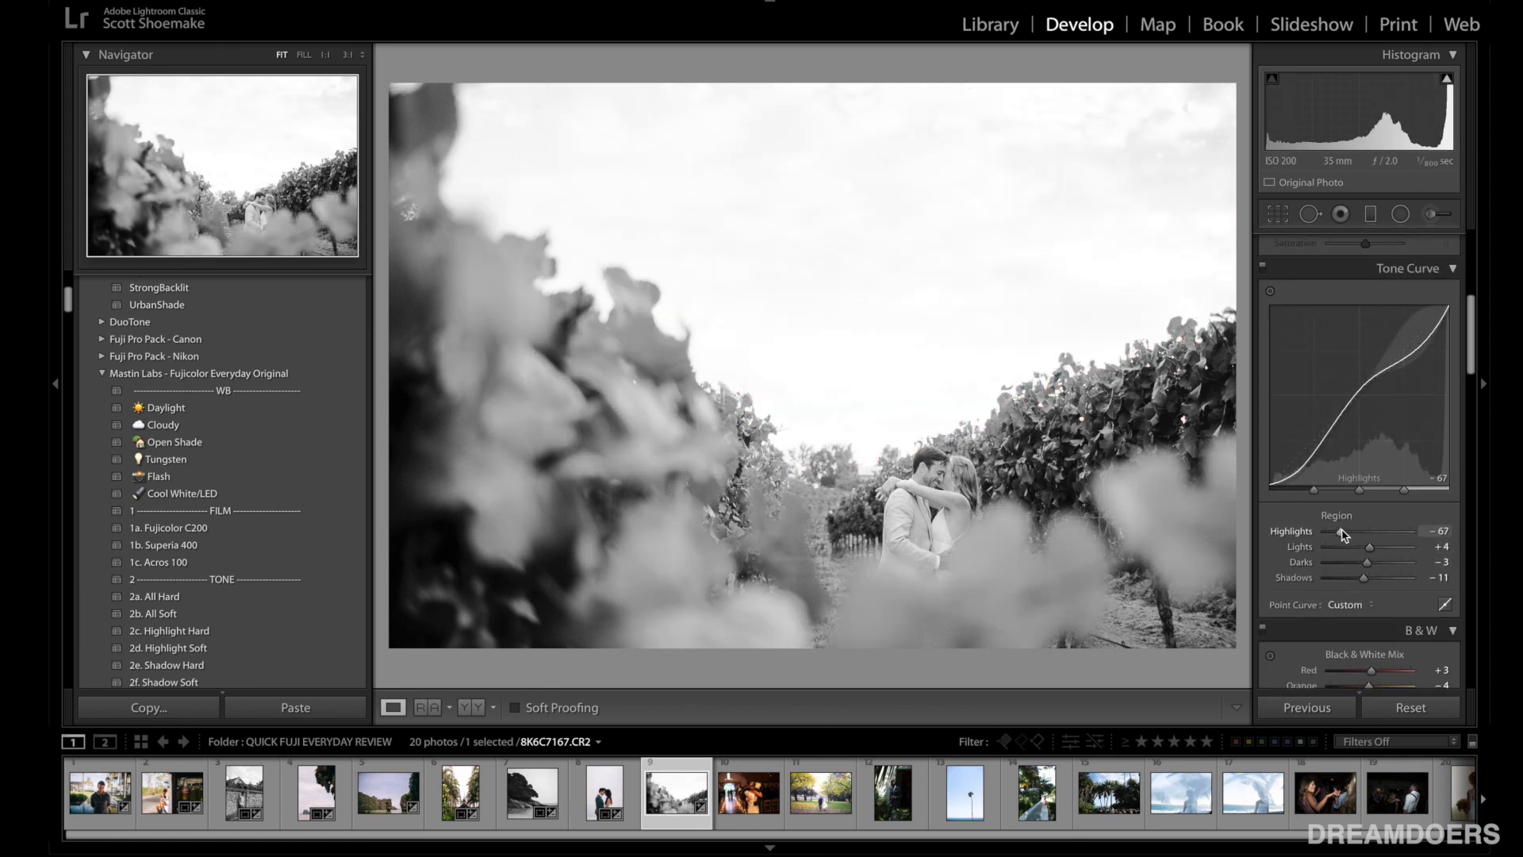
left_click_drag(1363, 578, 1377, 577)
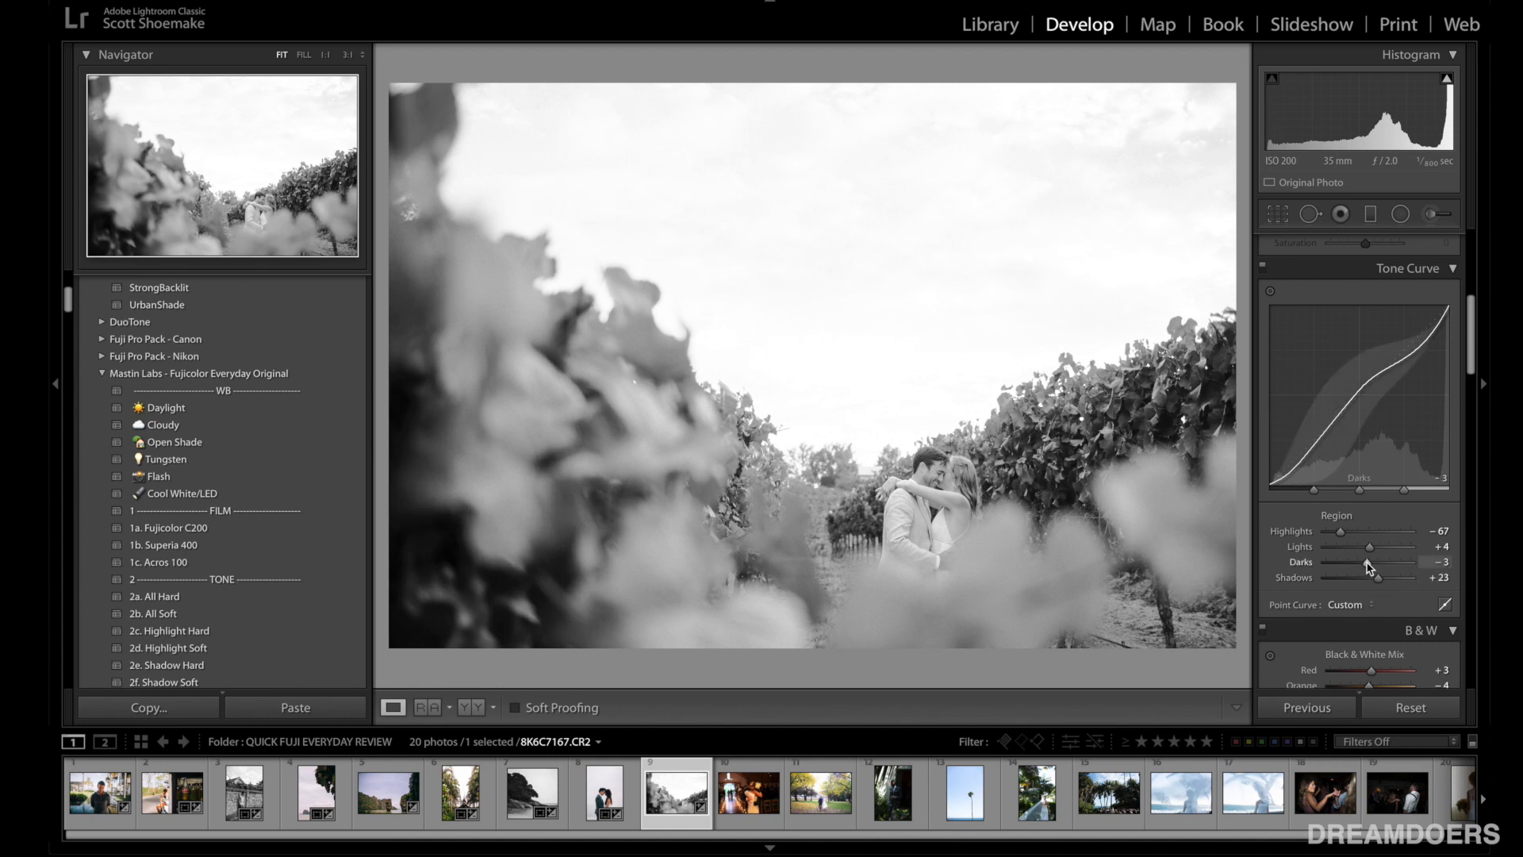
scroll(1364, 484, "up", 5)
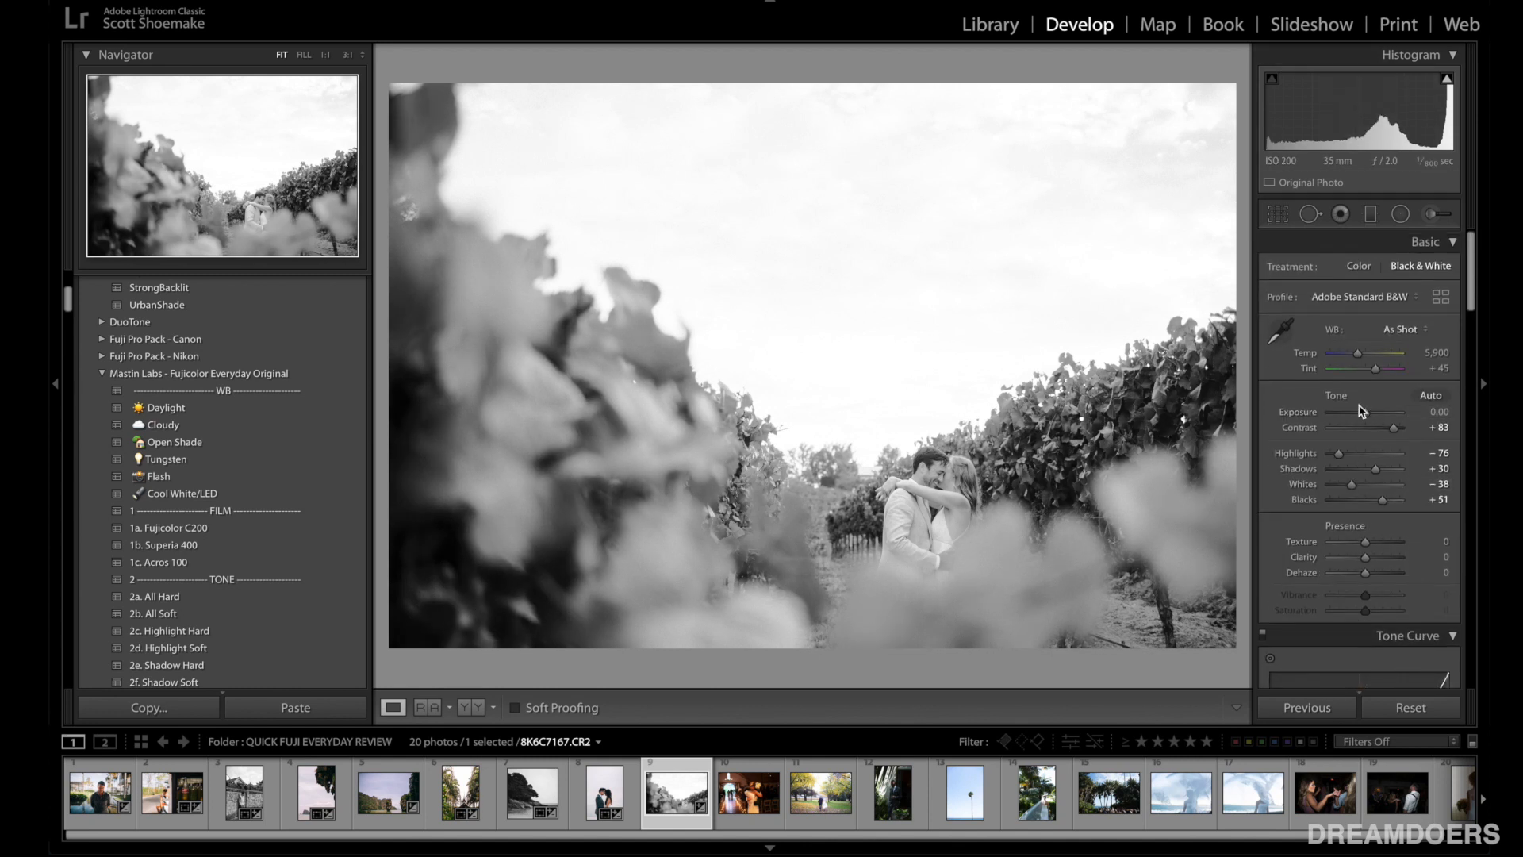
left_click_drag(1365, 414, 1362, 415)
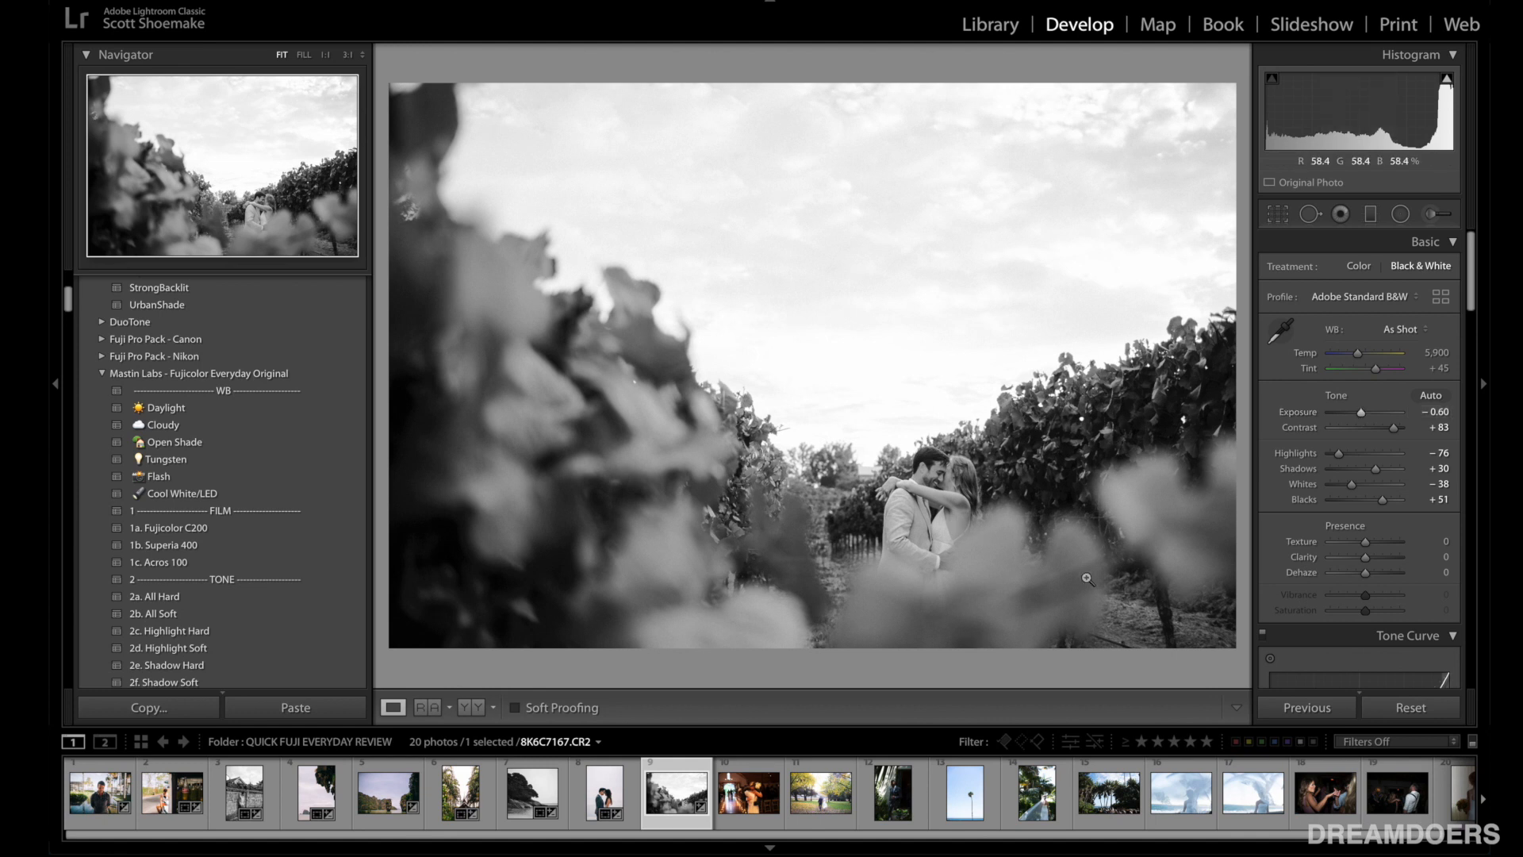
Step: Set Texture to +16 on the vineyard couple photo while zoomed in on the couple, and compare before and after
left_click(905, 478)
left_click_drag(905, 478, 865, 397)
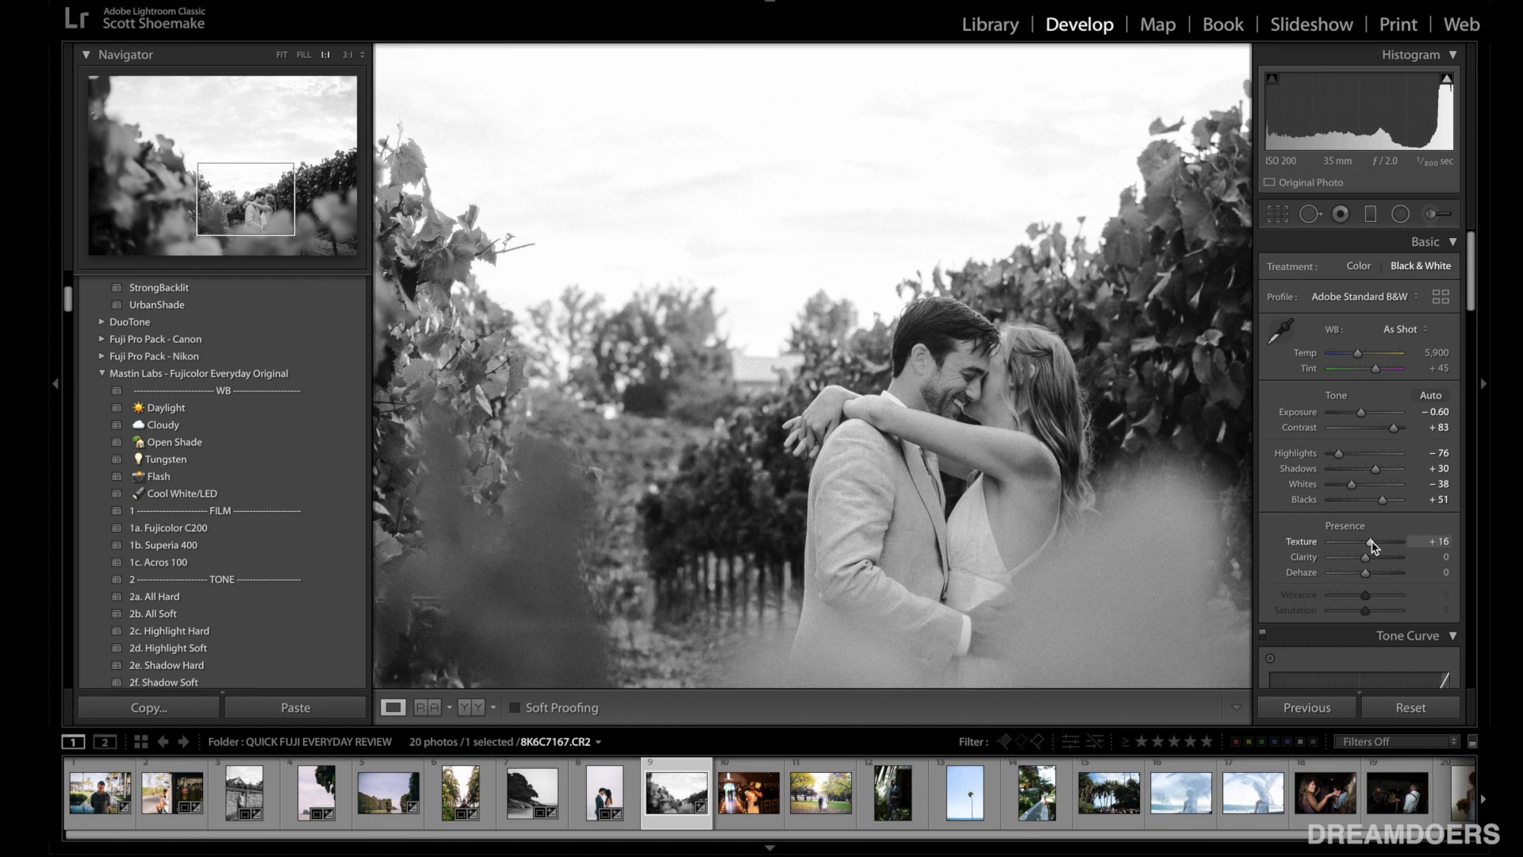
left_click(1018, 469)
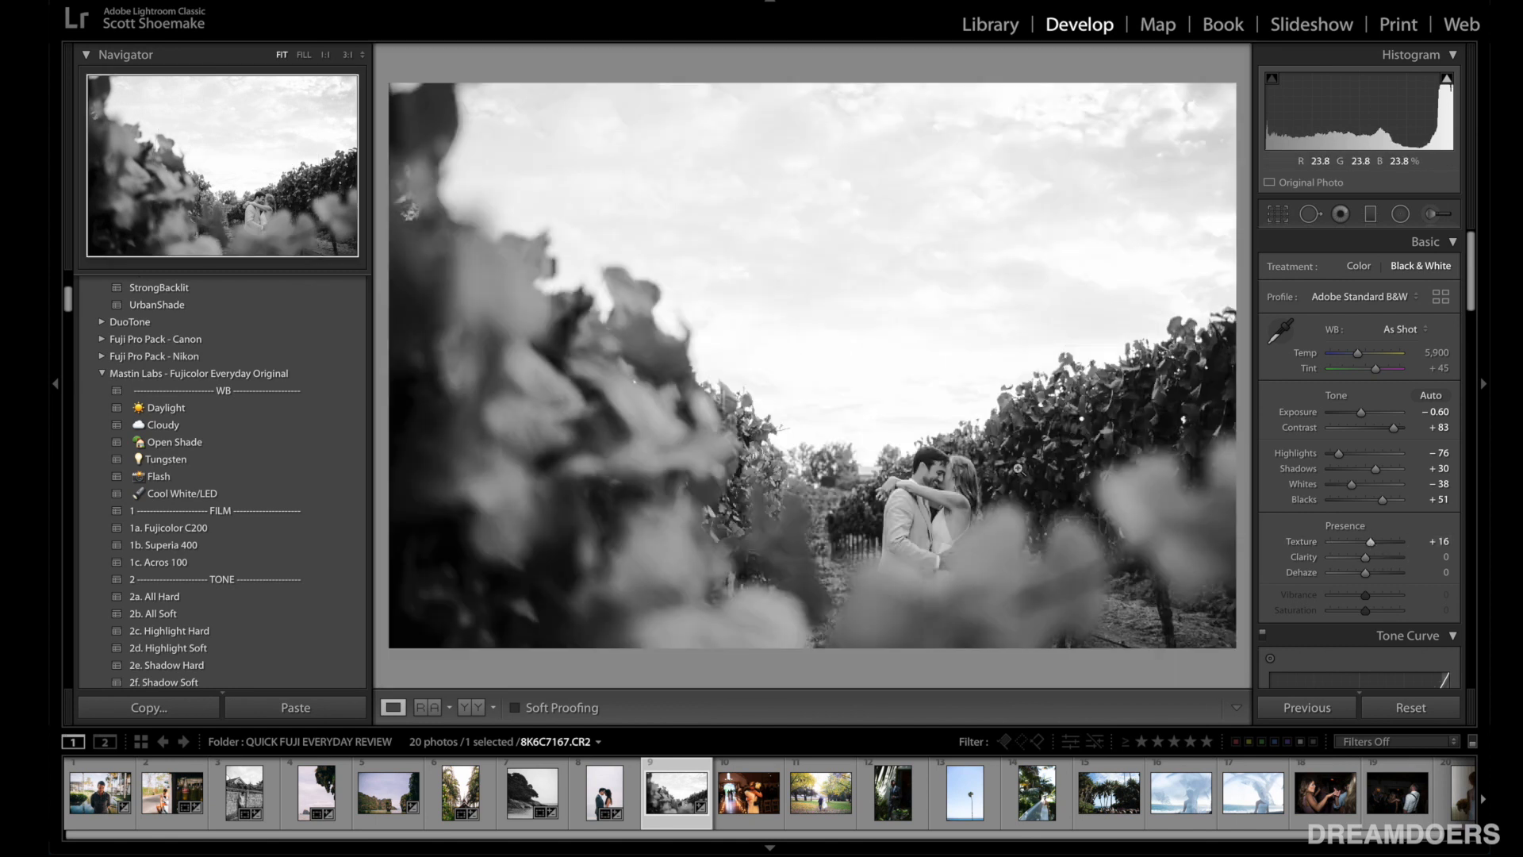
left_click(471, 707)
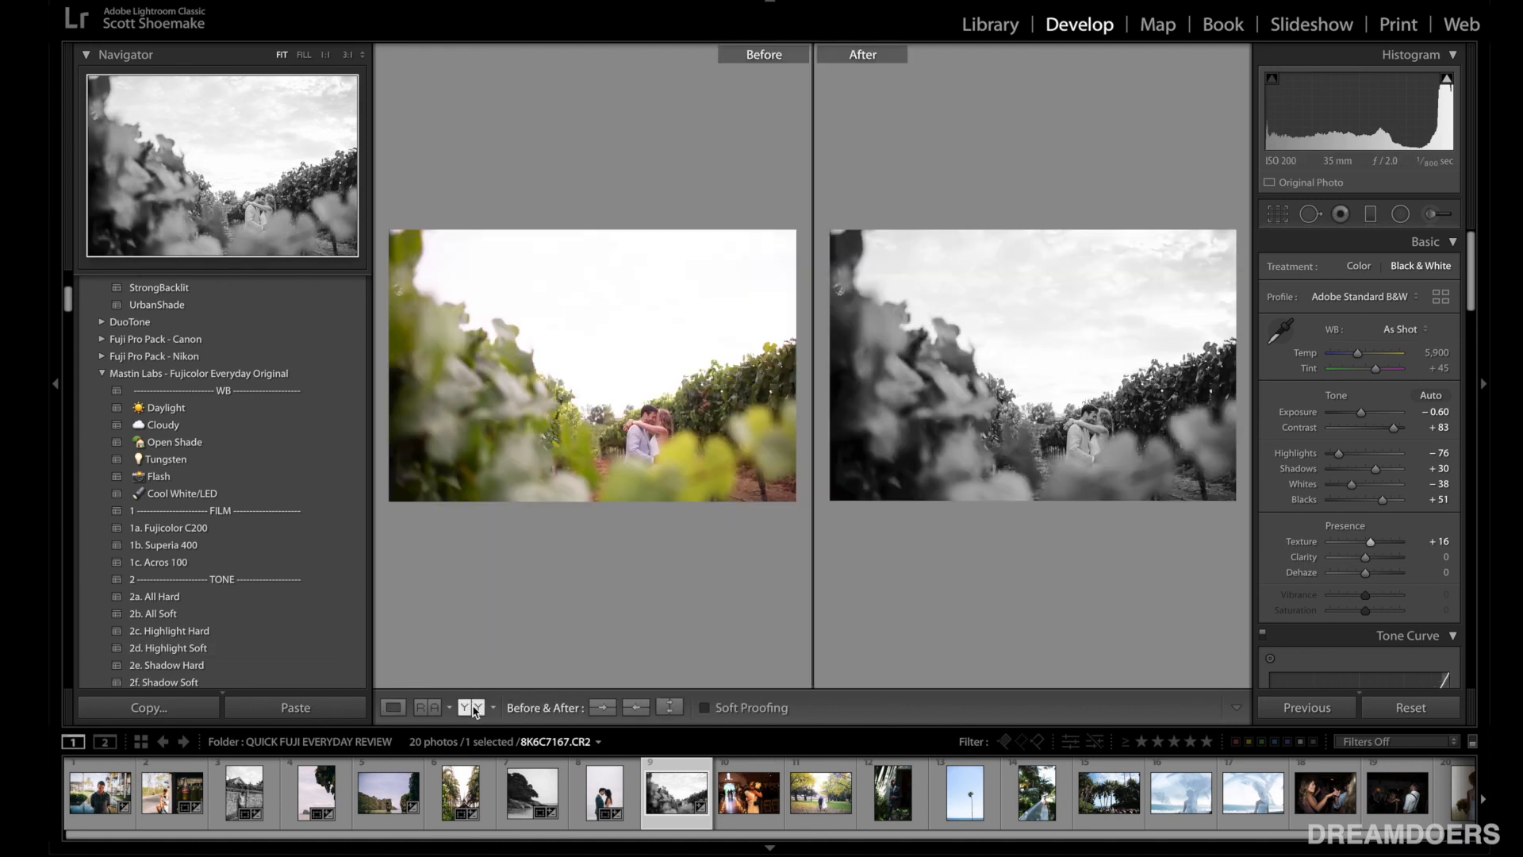
left_click(394, 708)
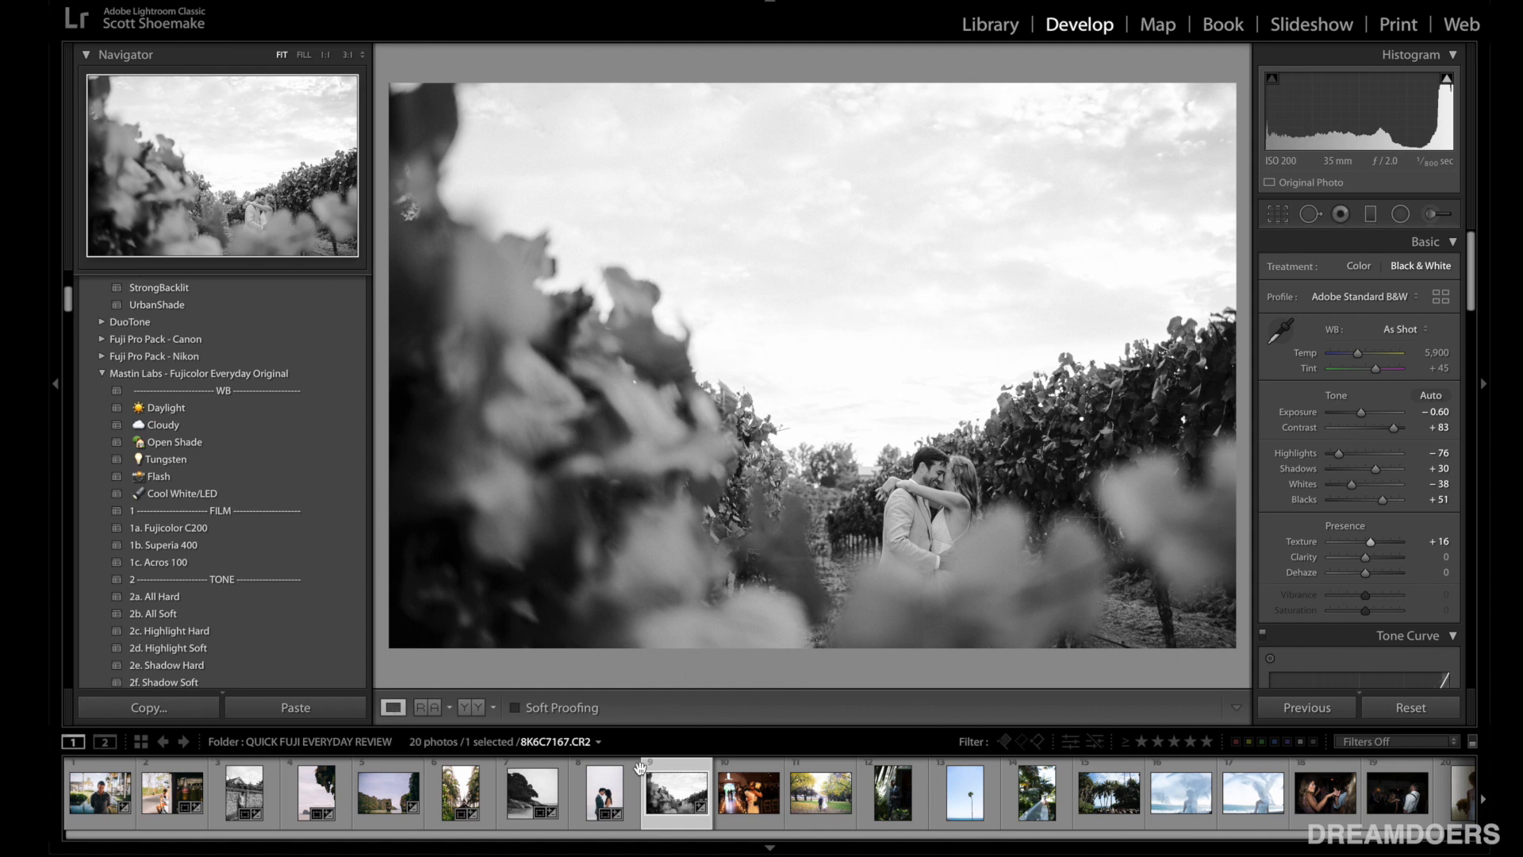
Step: Apply the Acros 100 preset to the candlelit church embrace photo and straighten its crop to an angle of 1.14
left_click(746, 803)
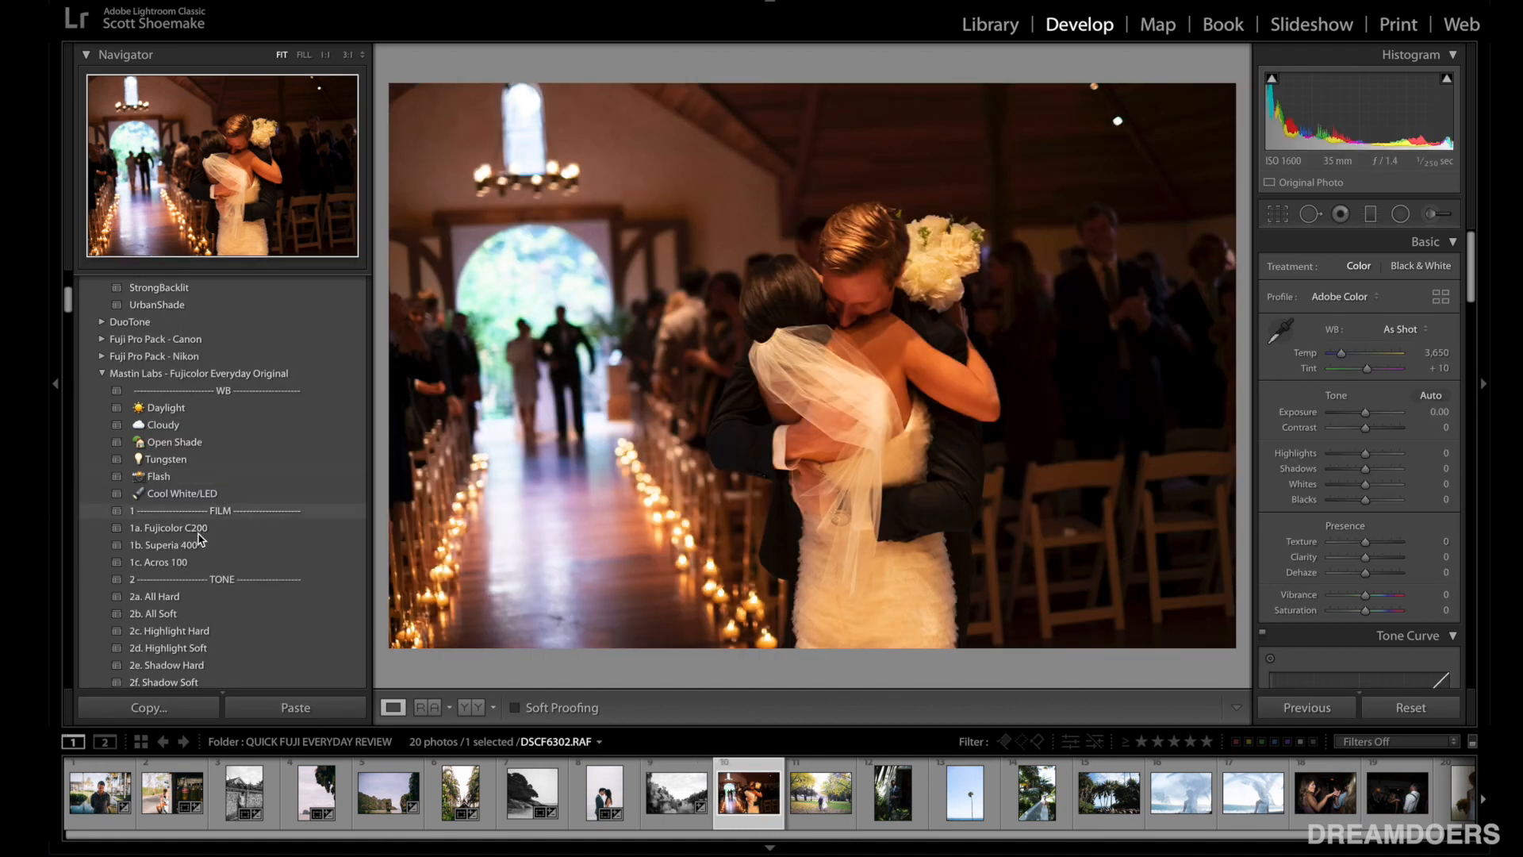
left_click(183, 562)
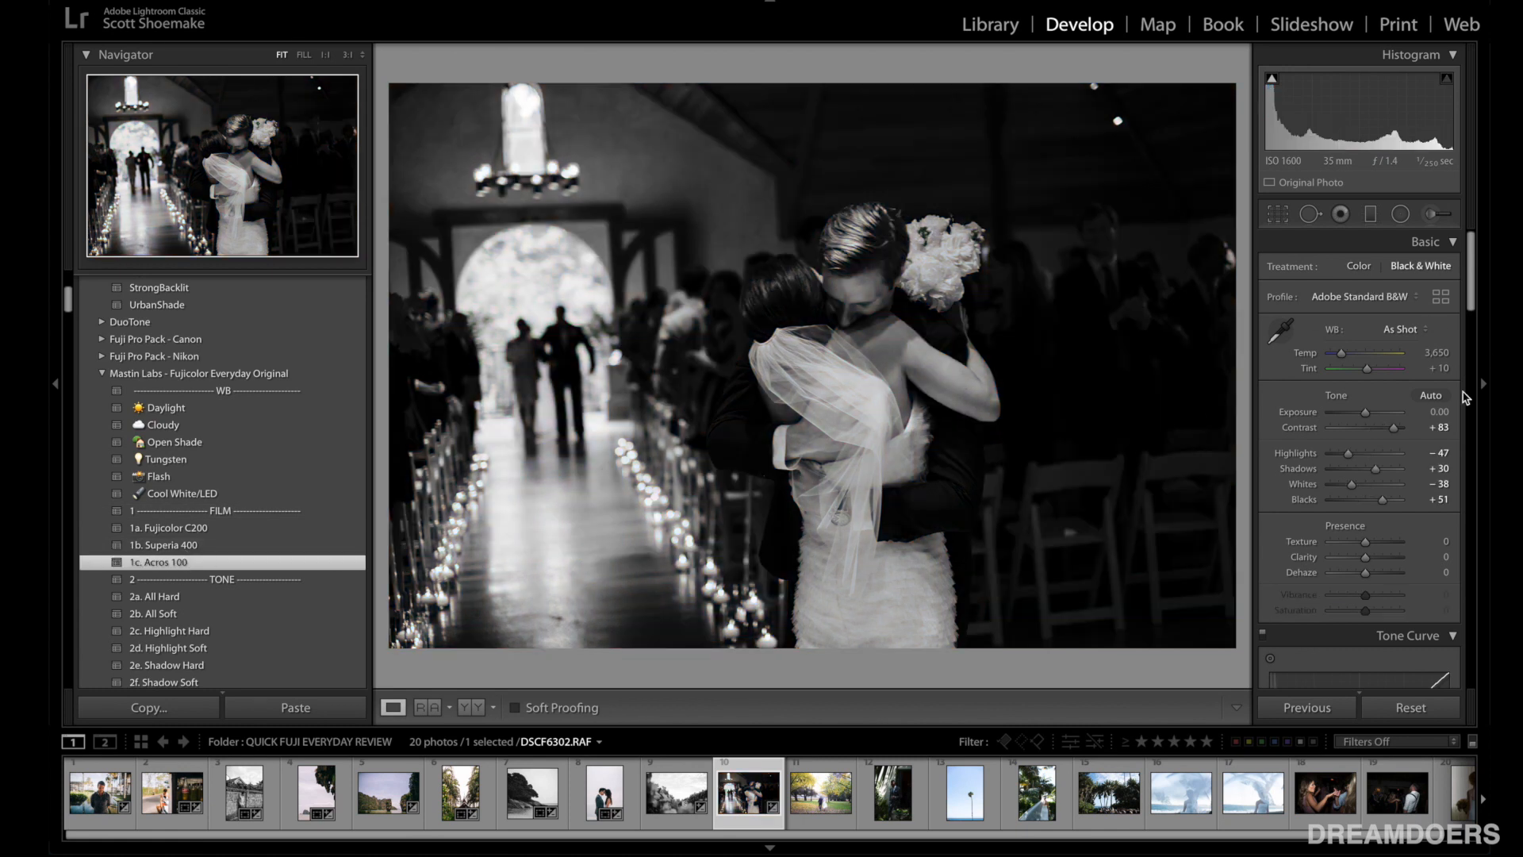
left_click(1274, 216)
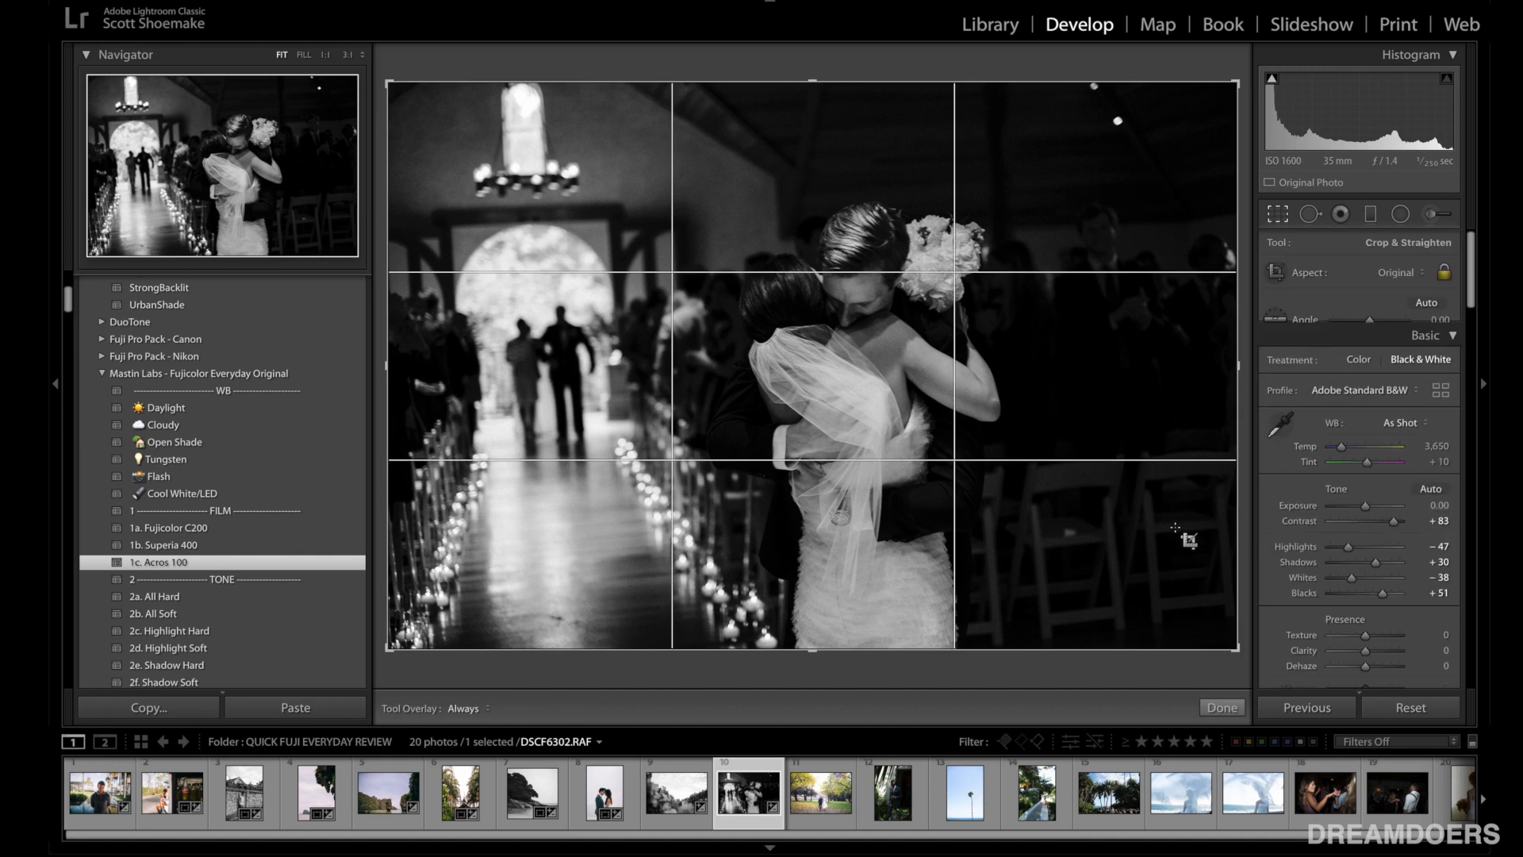
left_click_drag(1239, 658, 1234, 662)
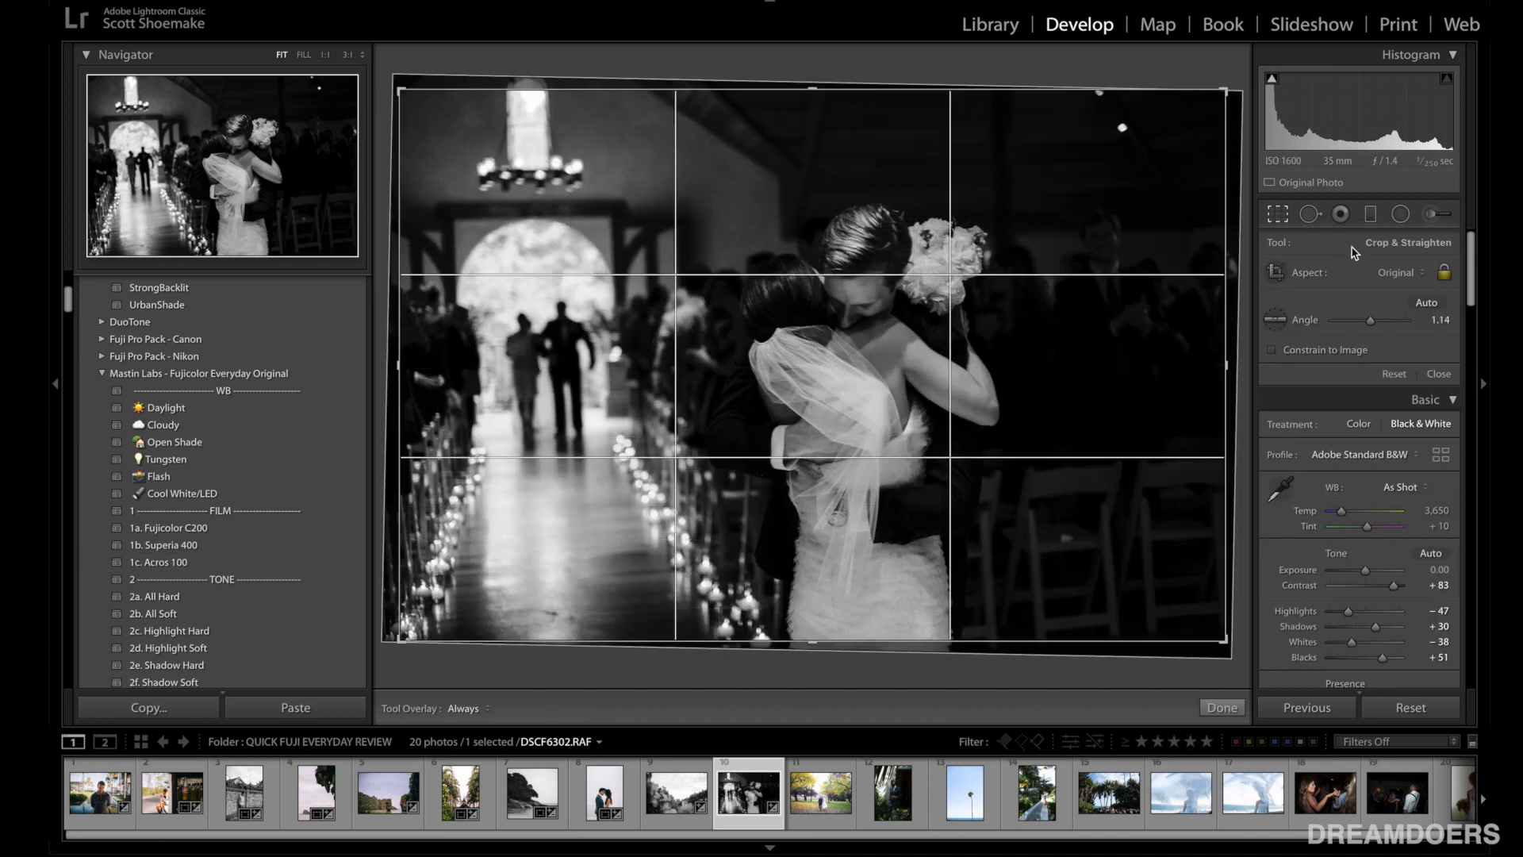
left_click(1277, 214)
Step: Set the church photo's Tone Curve Shadows to +17
scroll(1378, 495, "down", 4)
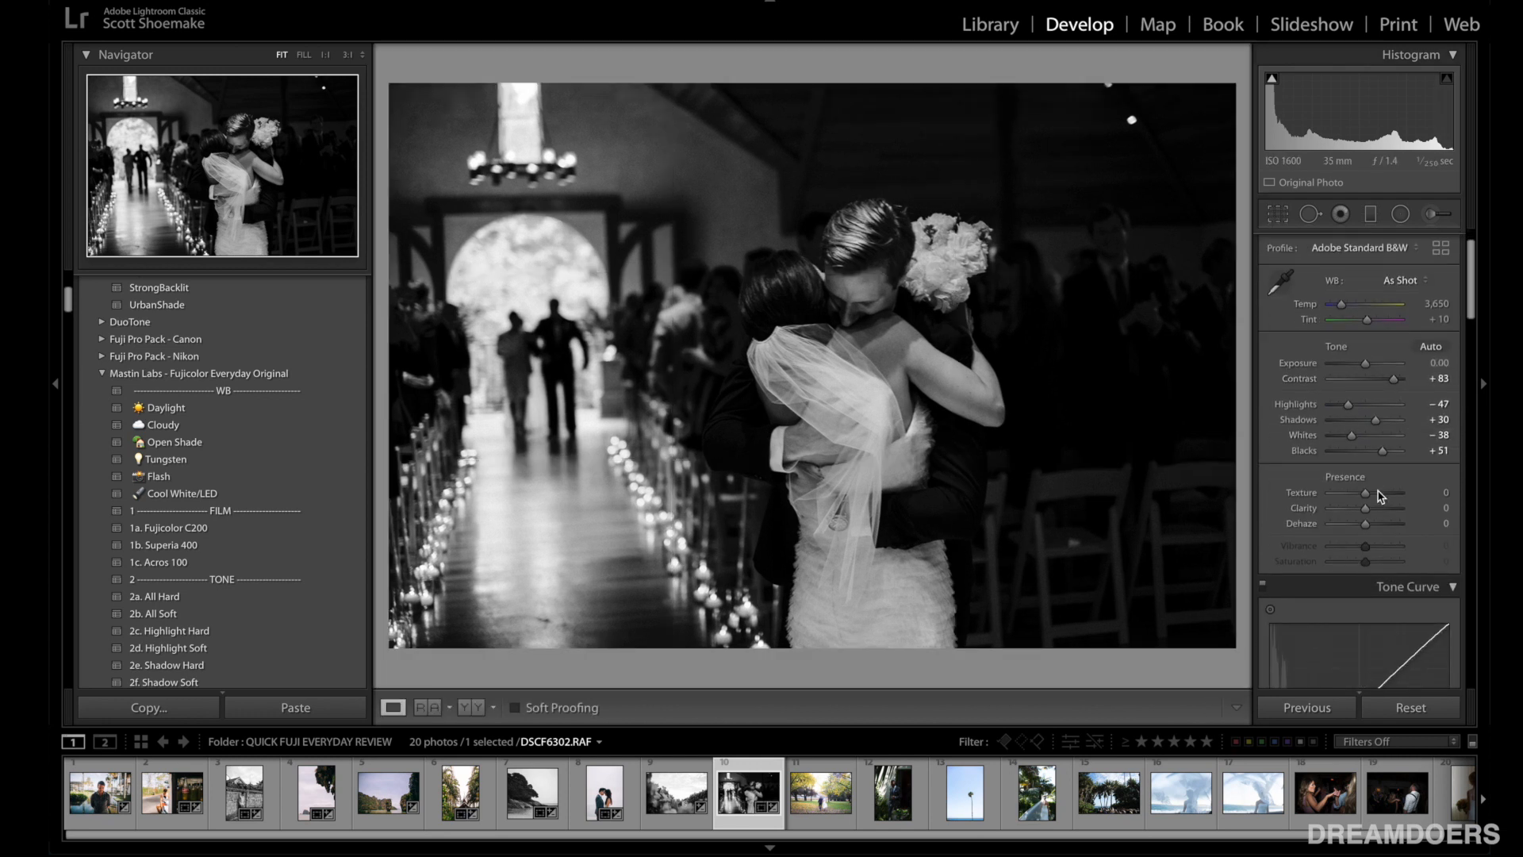
scroll(1378, 495, "down", 5)
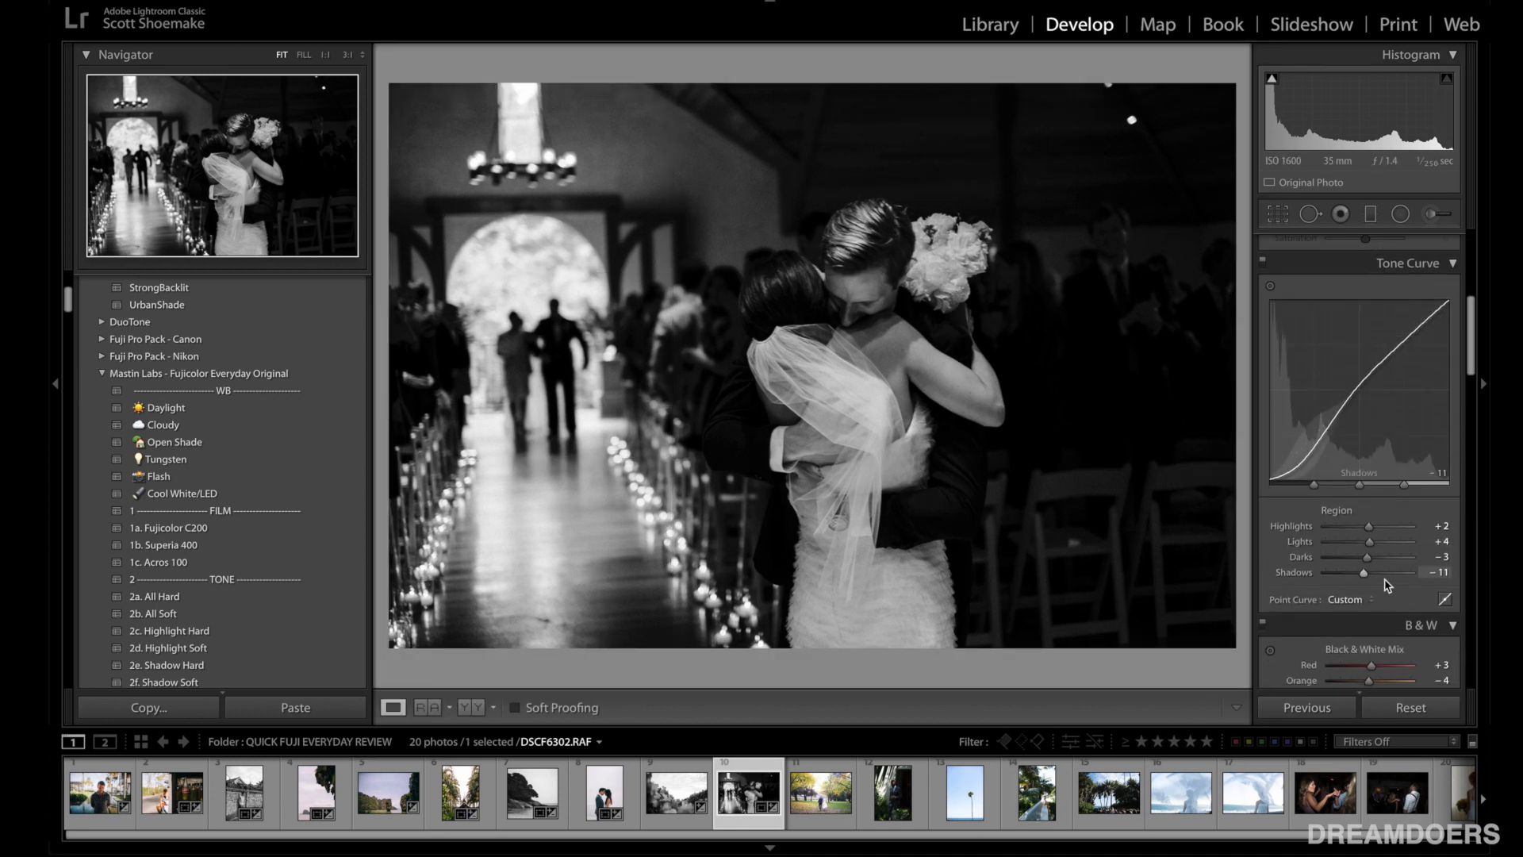
left_click(1377, 573)
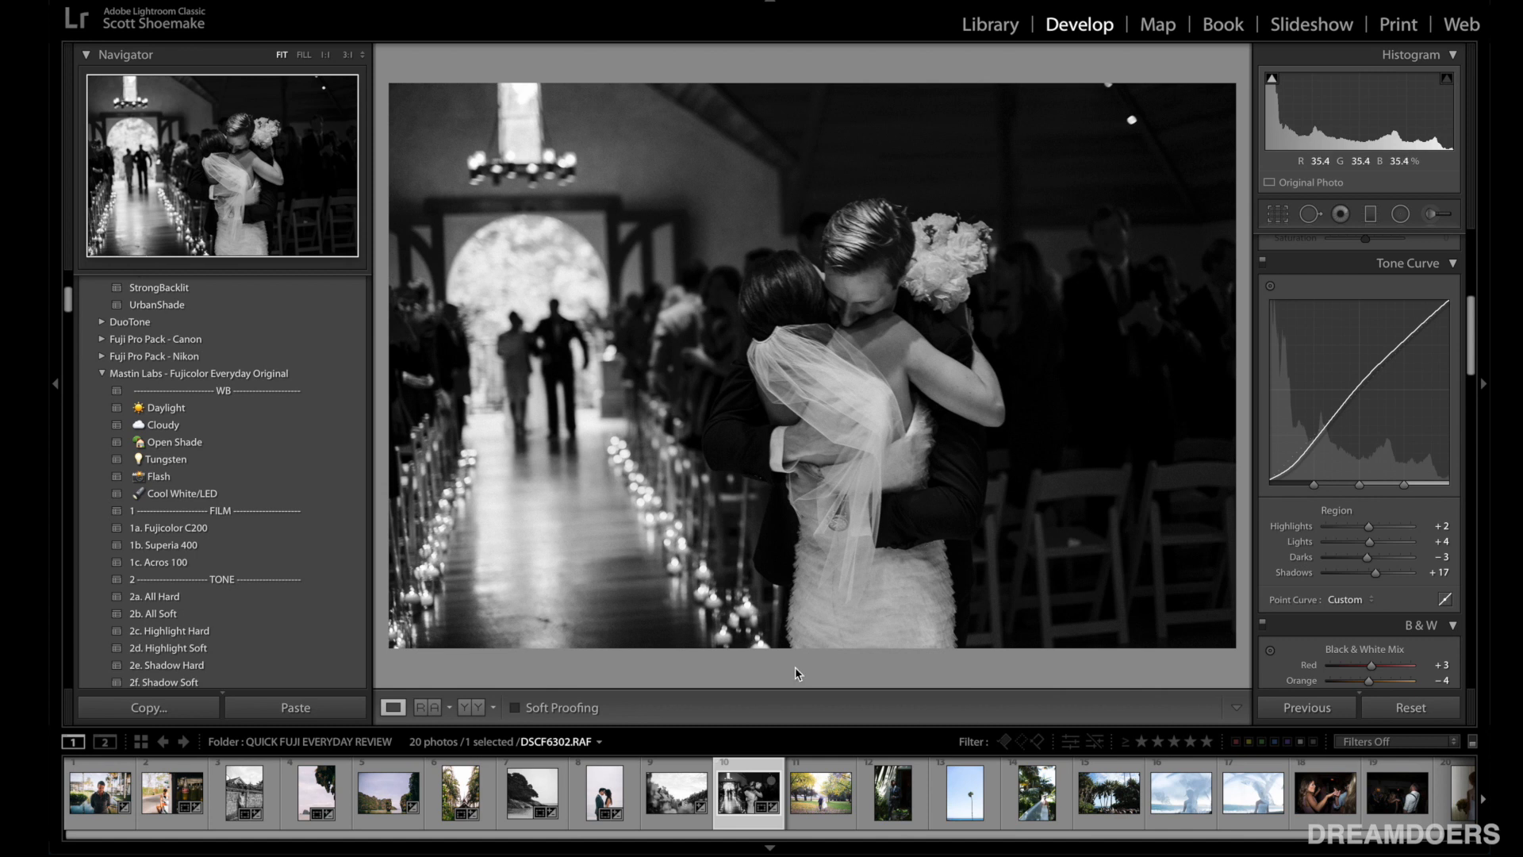
Step: Compare the church photo before and after, and inspect the embracing couple up close
left_click(819, 798)
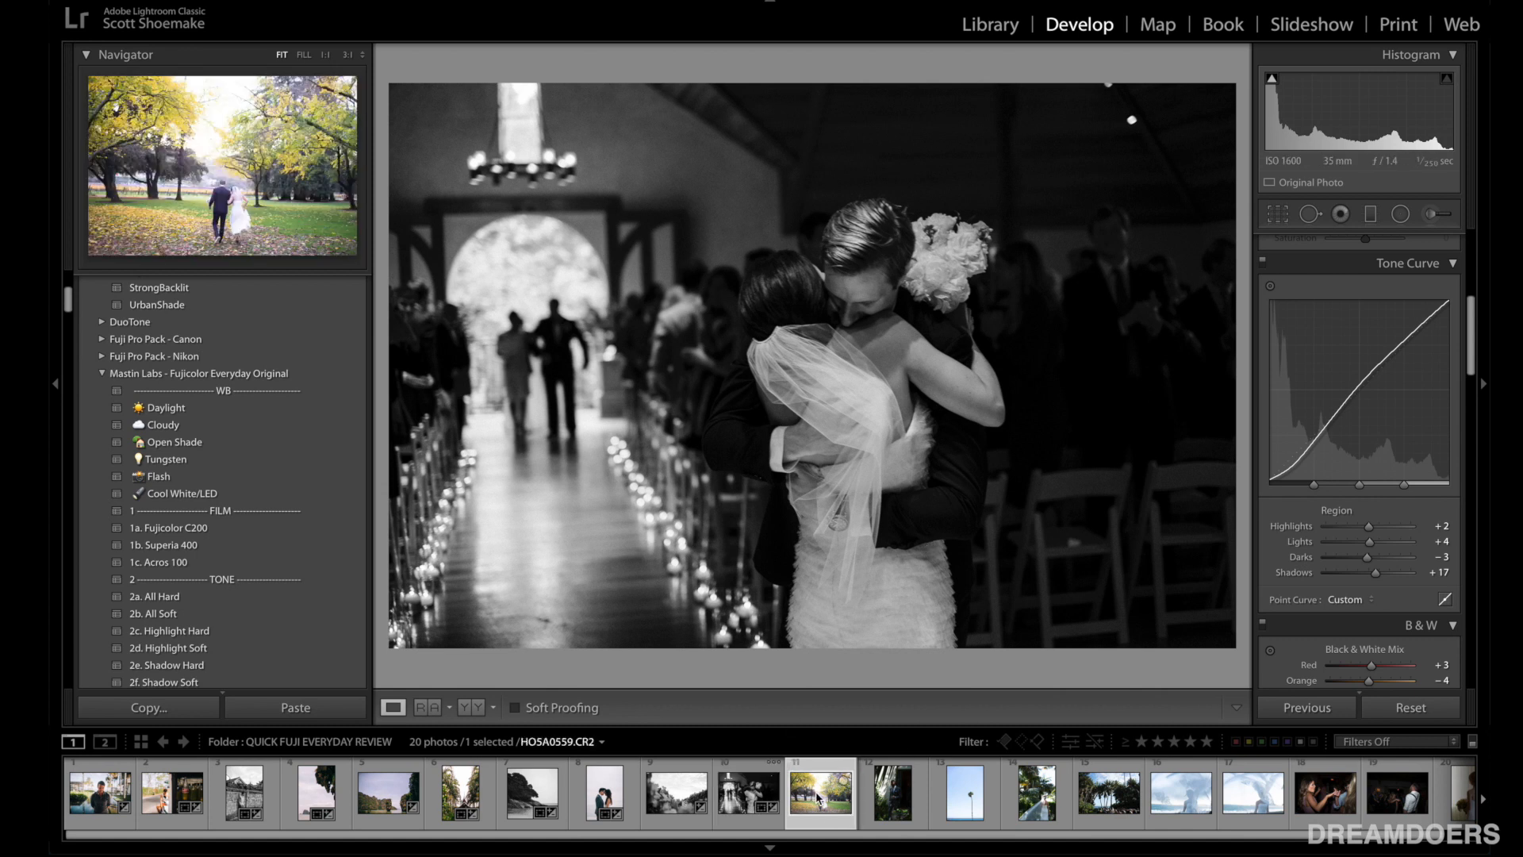
key("Left")
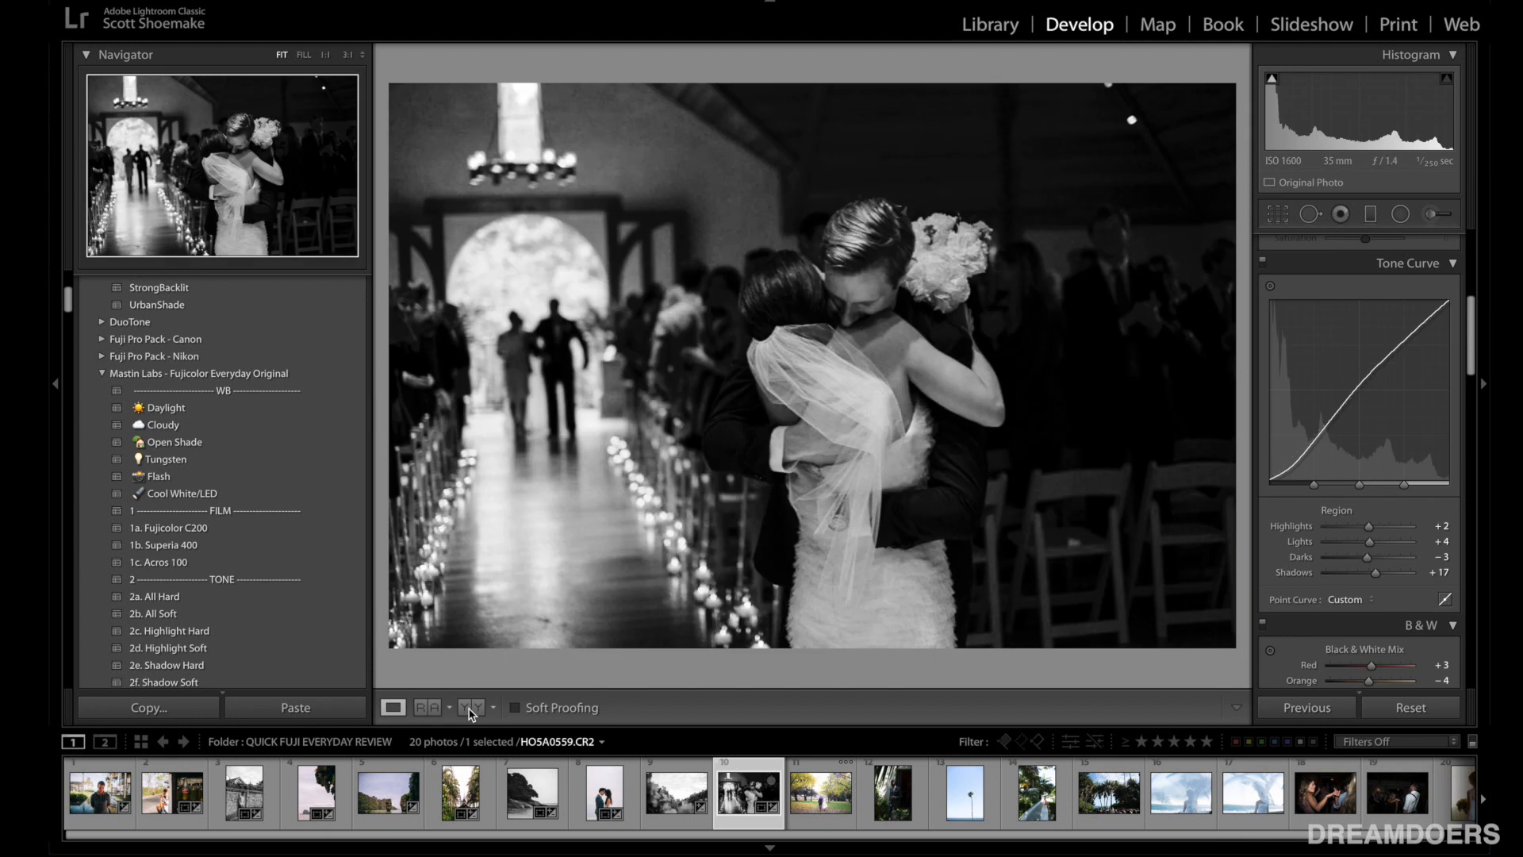
left_click(470, 709)
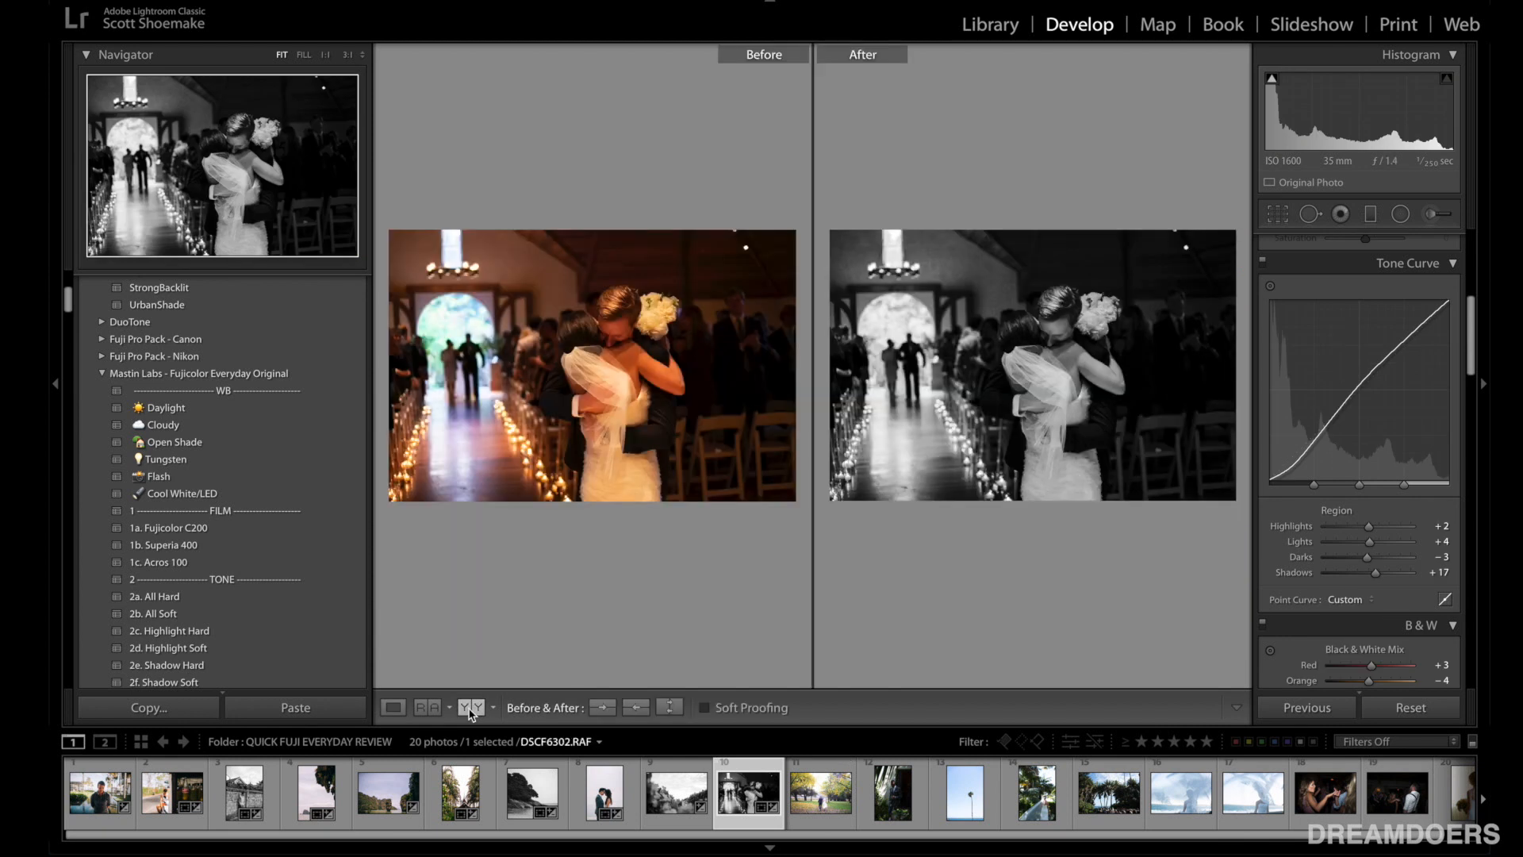
left_click(393, 706)
left_click(836, 327)
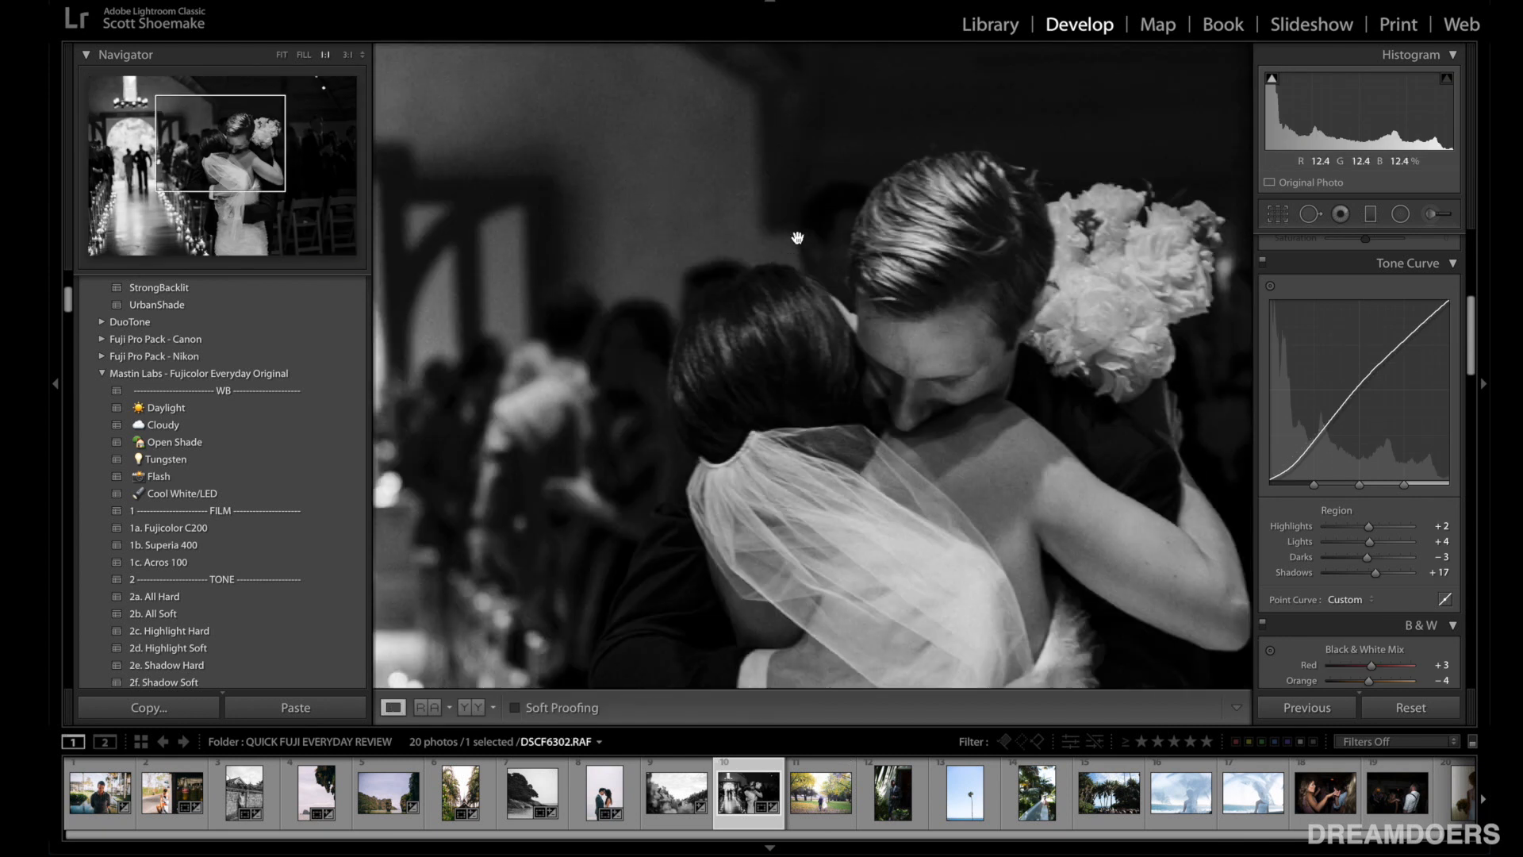
left_click(774, 346)
Step: Apply the Superia 400 preset to the autumn park wedding photo and lower its Exposure to −0.90
left_click(813, 796)
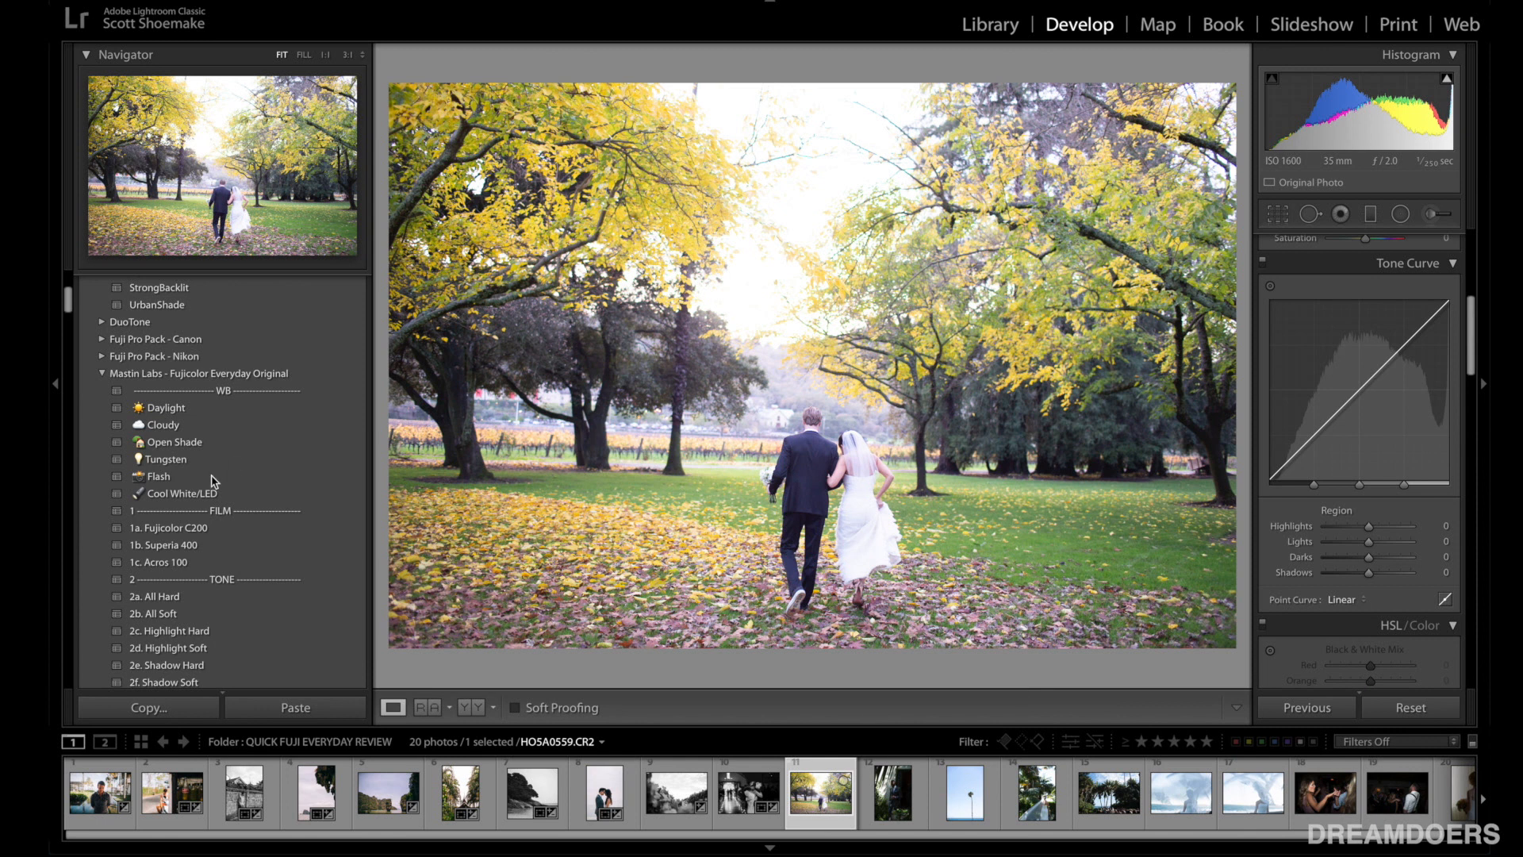
left_click(193, 547)
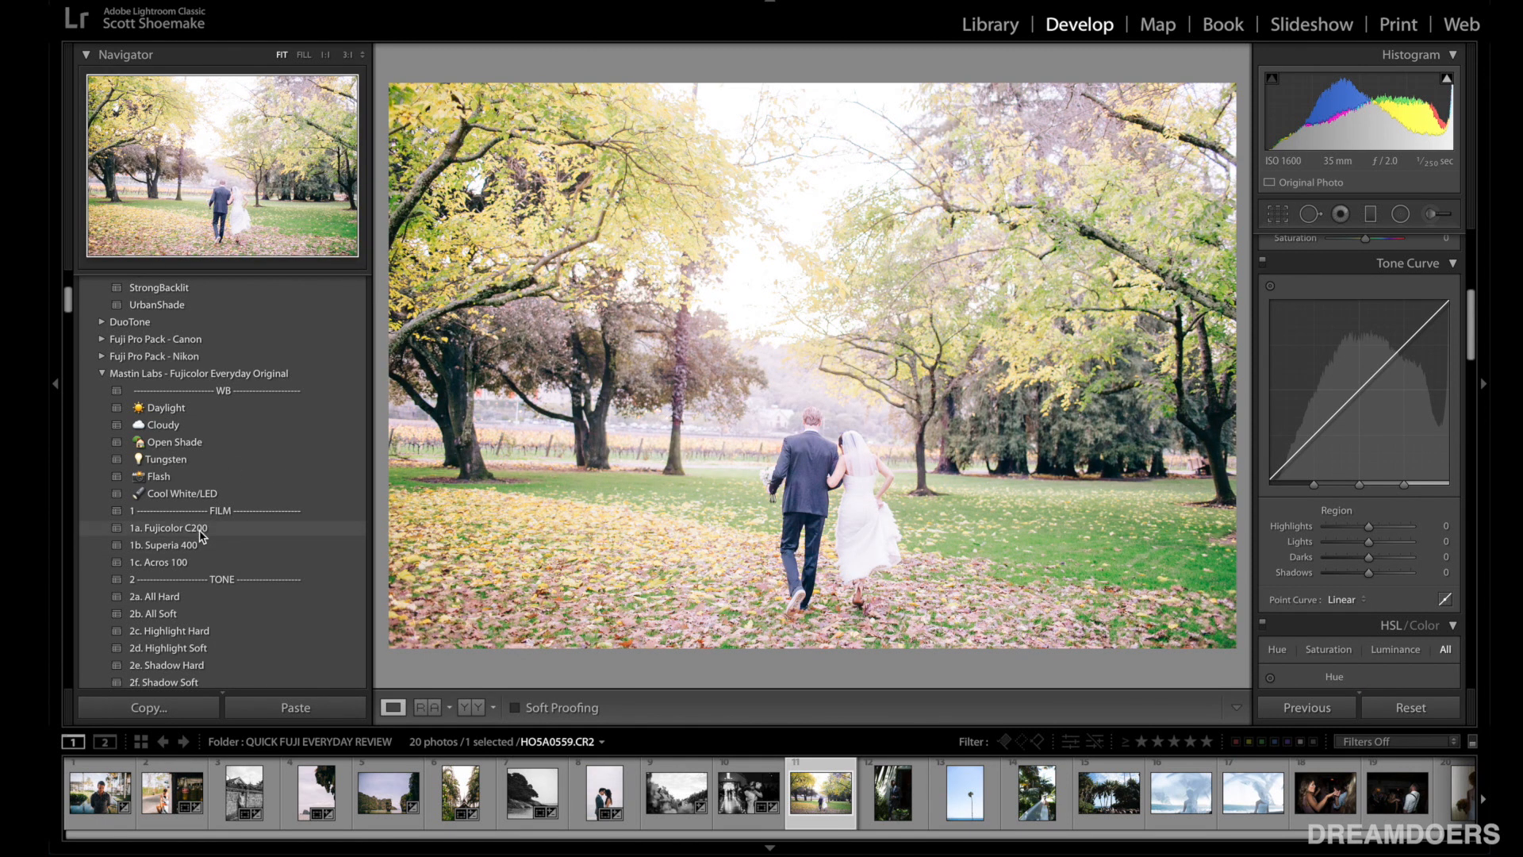
left_click(194, 546)
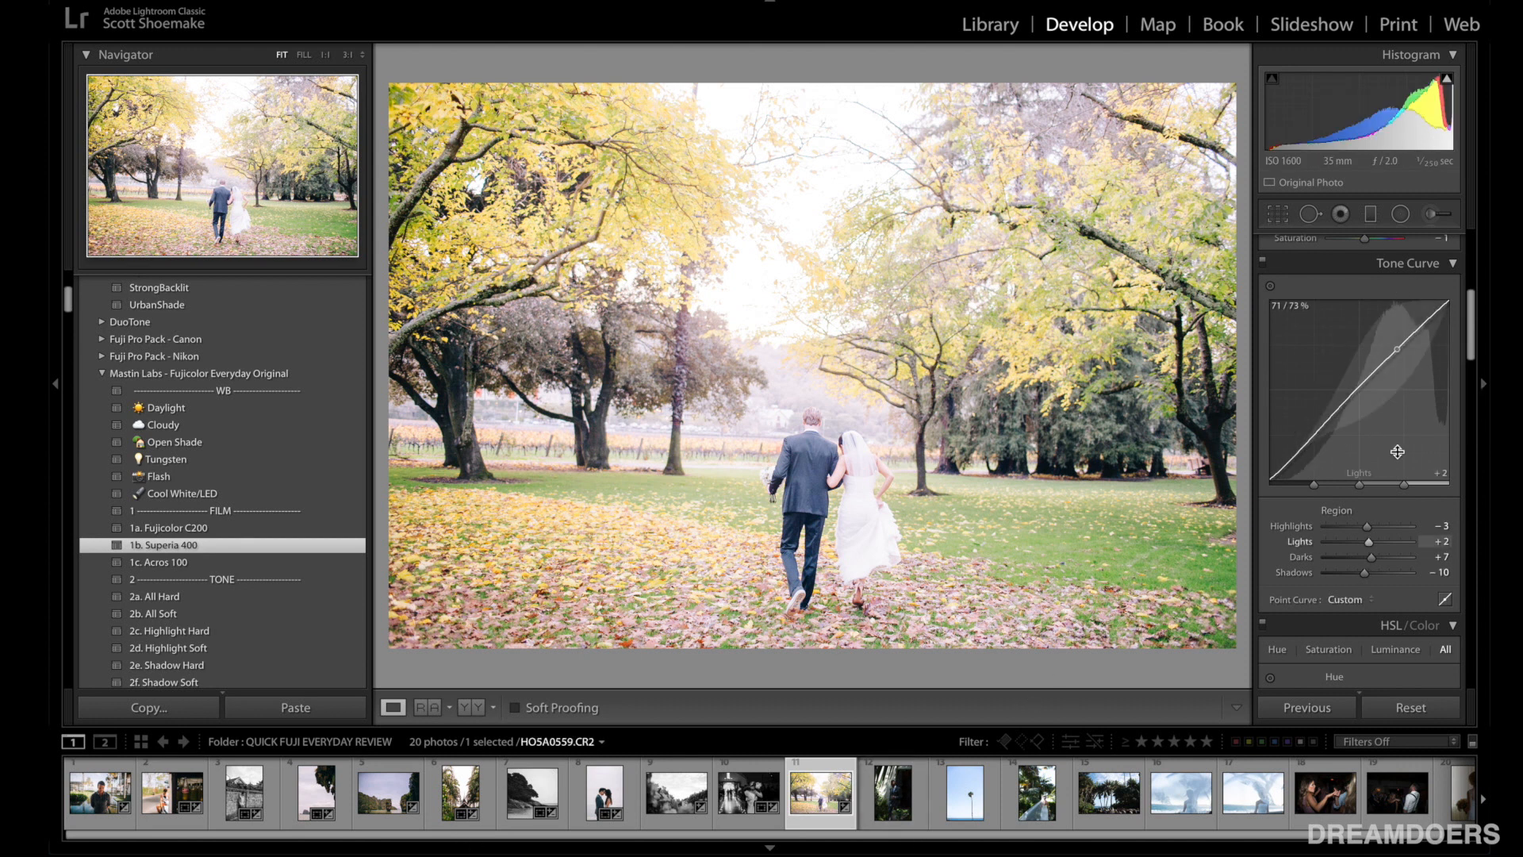
scroll(1380, 436, "up", 5)
left_click_drag(1366, 414, 1358, 418)
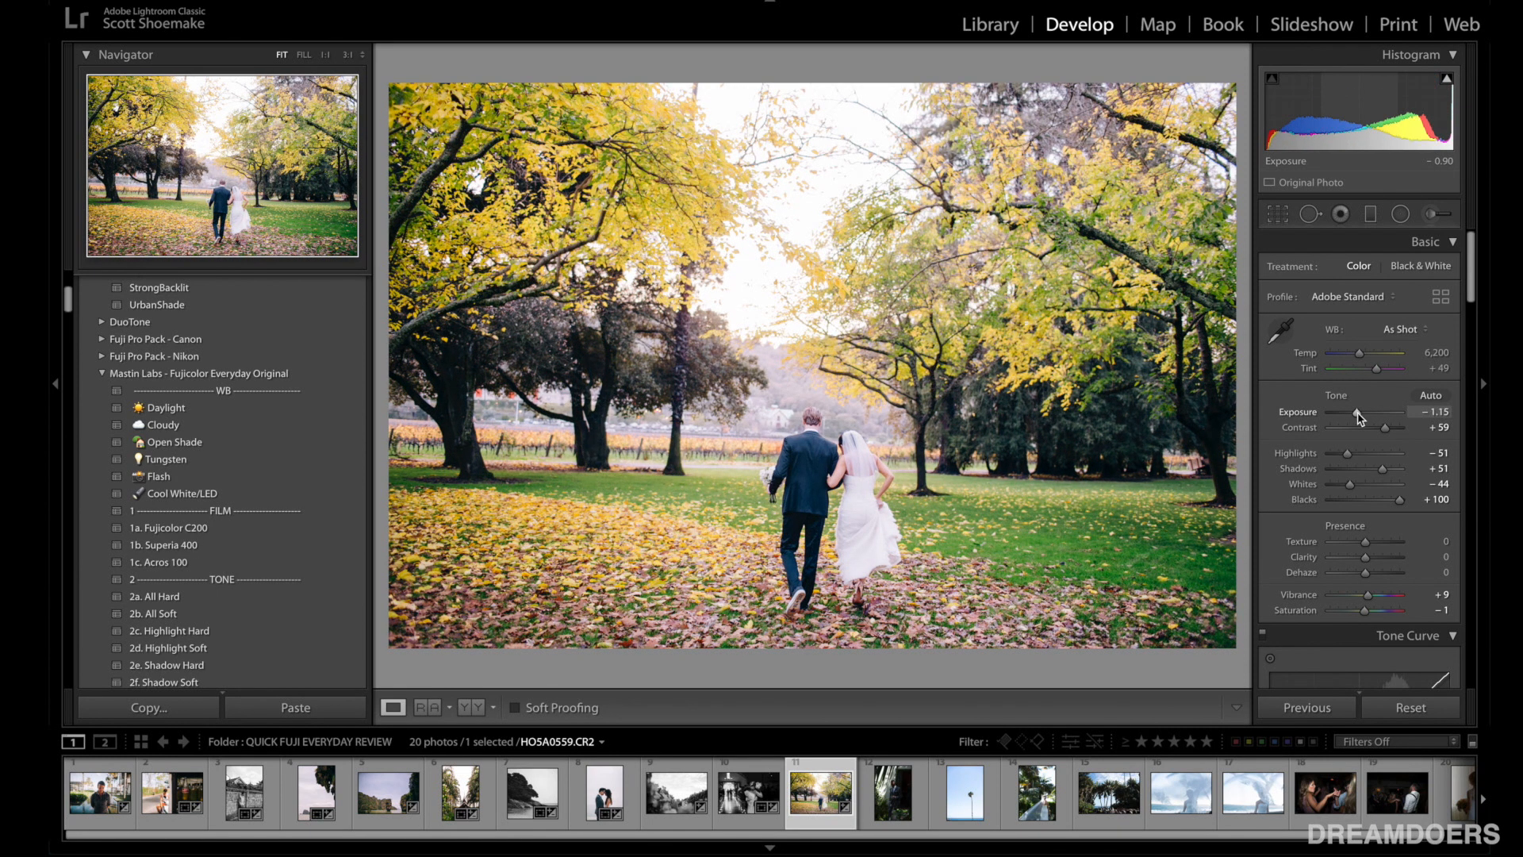
Step: Reduce the Green saturation of the autumn park photo to −81 in the HSL adjustments
scroll(1359, 460, "down", 10)
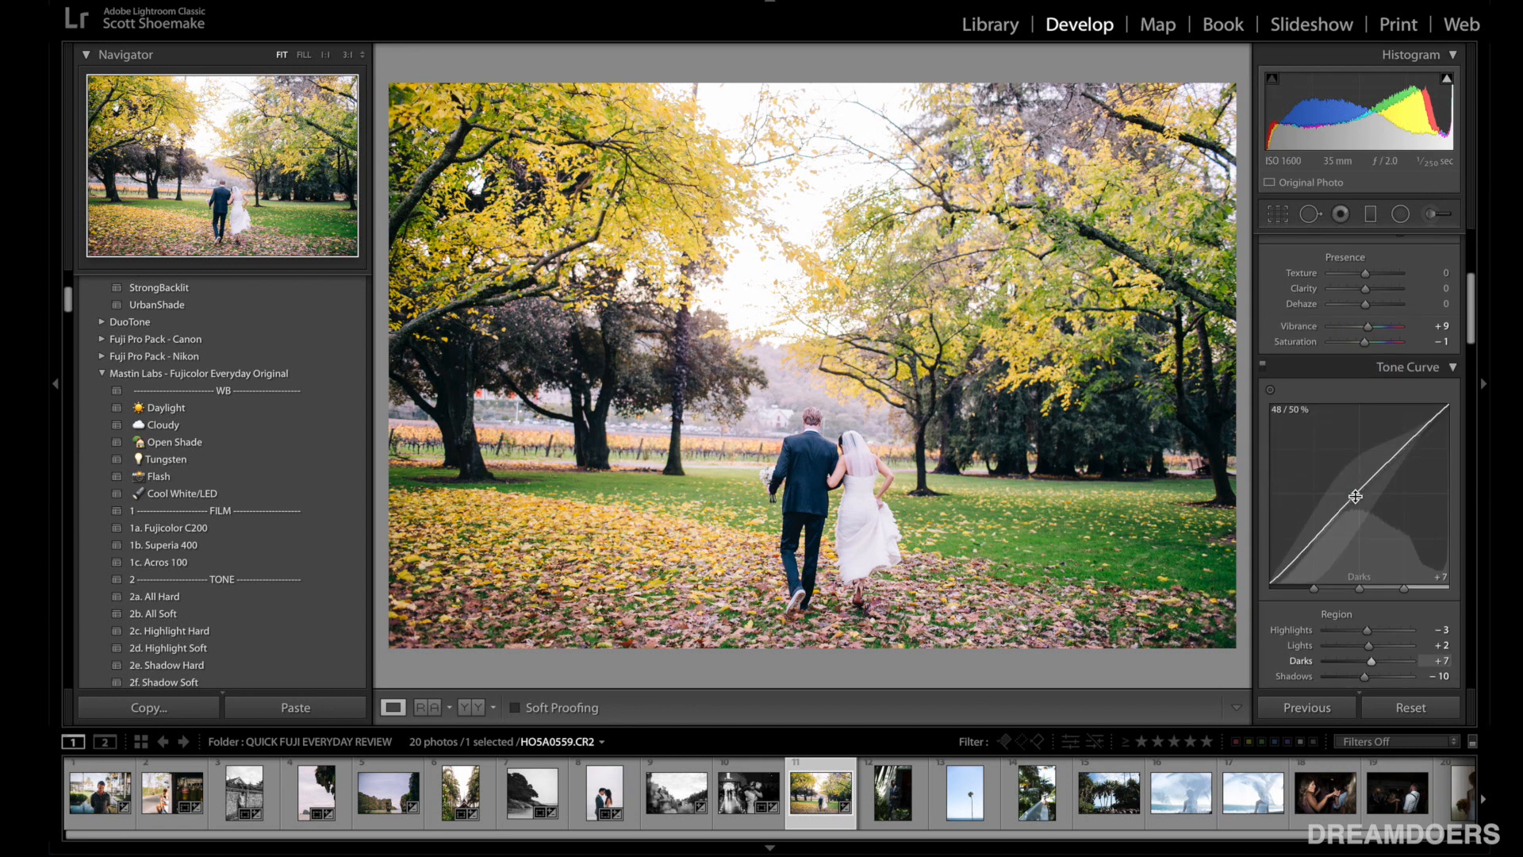
scroll(1358, 499, "down", 3)
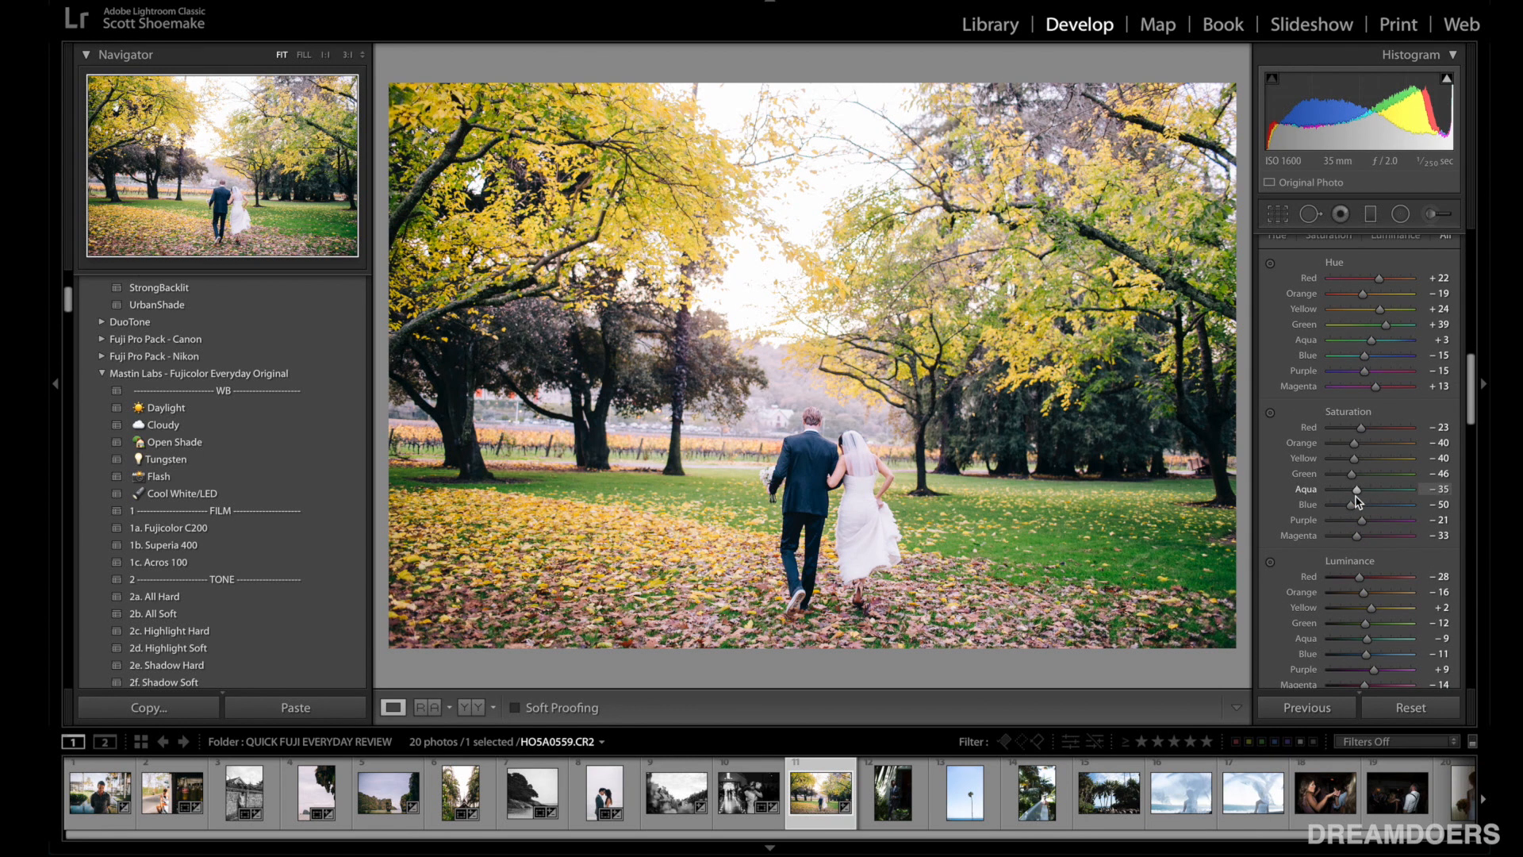
scroll(1357, 500, "down", 2)
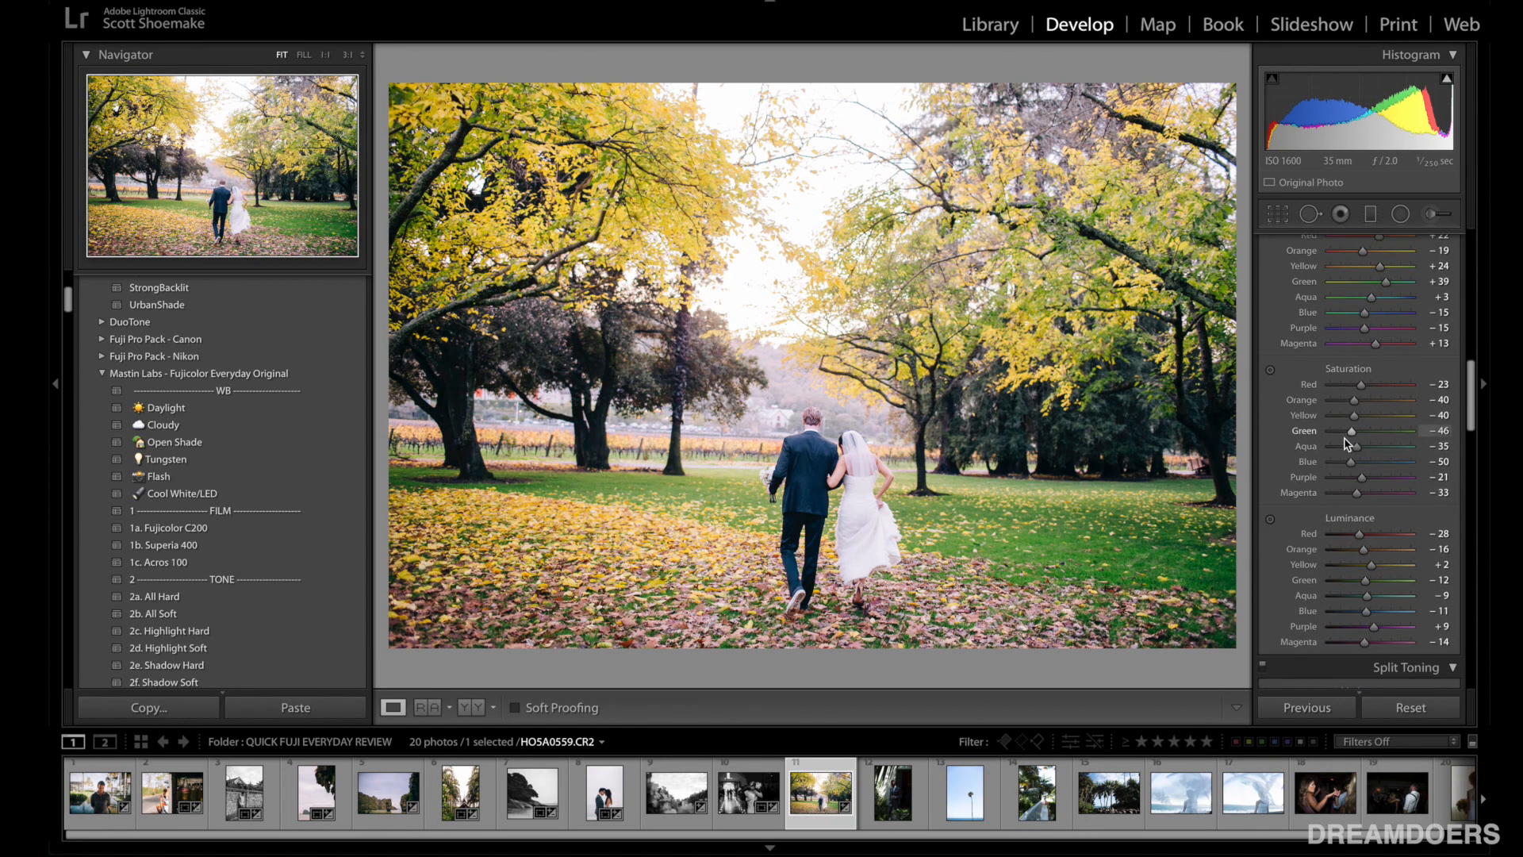
left_click_drag(1345, 441, 1344, 441)
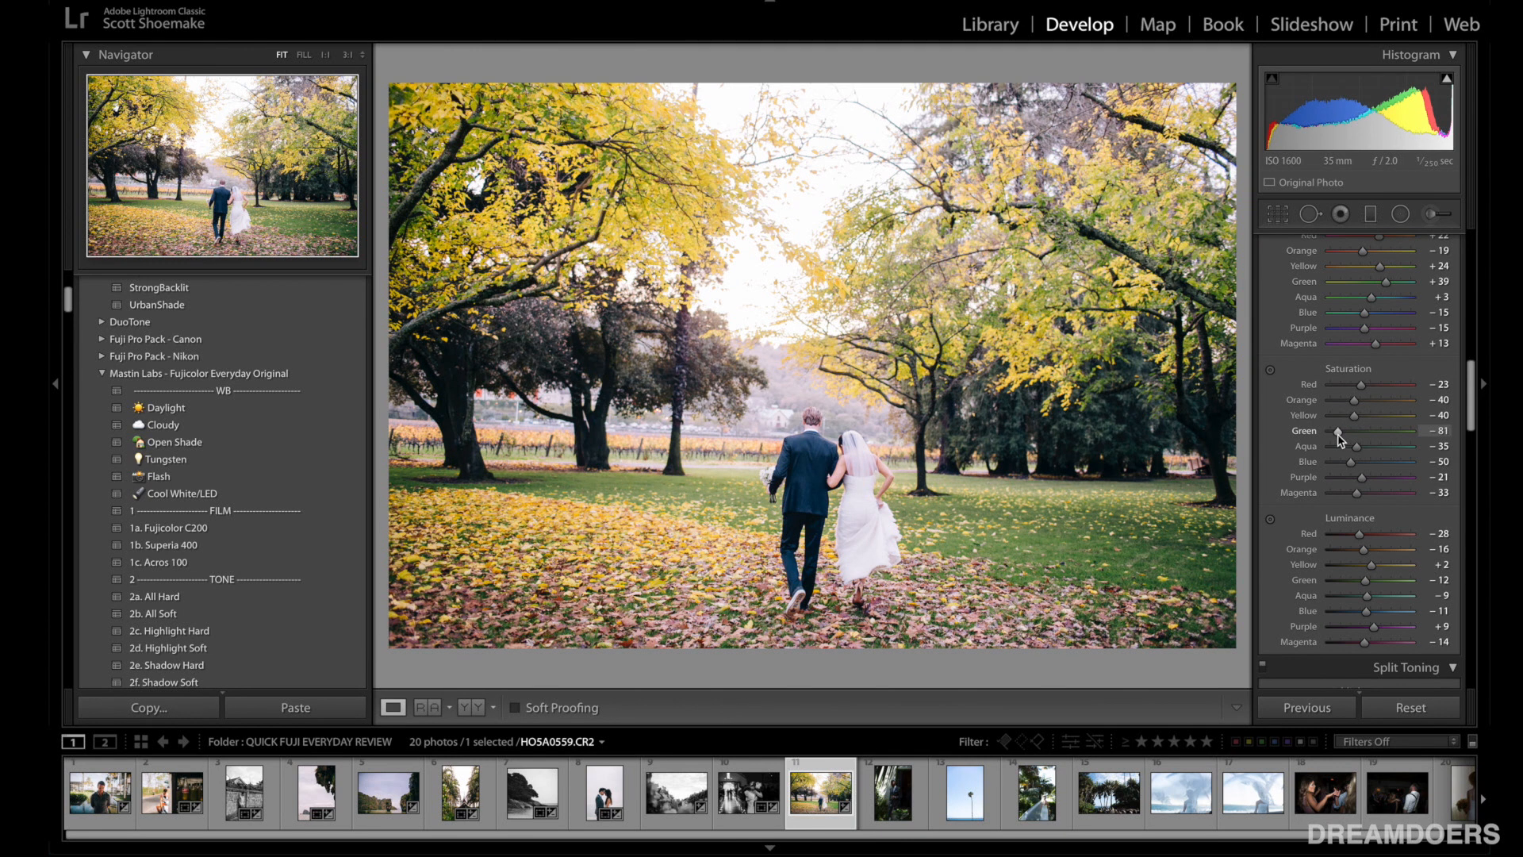
Step: Set the park photo's Exposure to −1.00 and straighten its crop to an angle of −1.40
scroll(1340, 433, "up", 10)
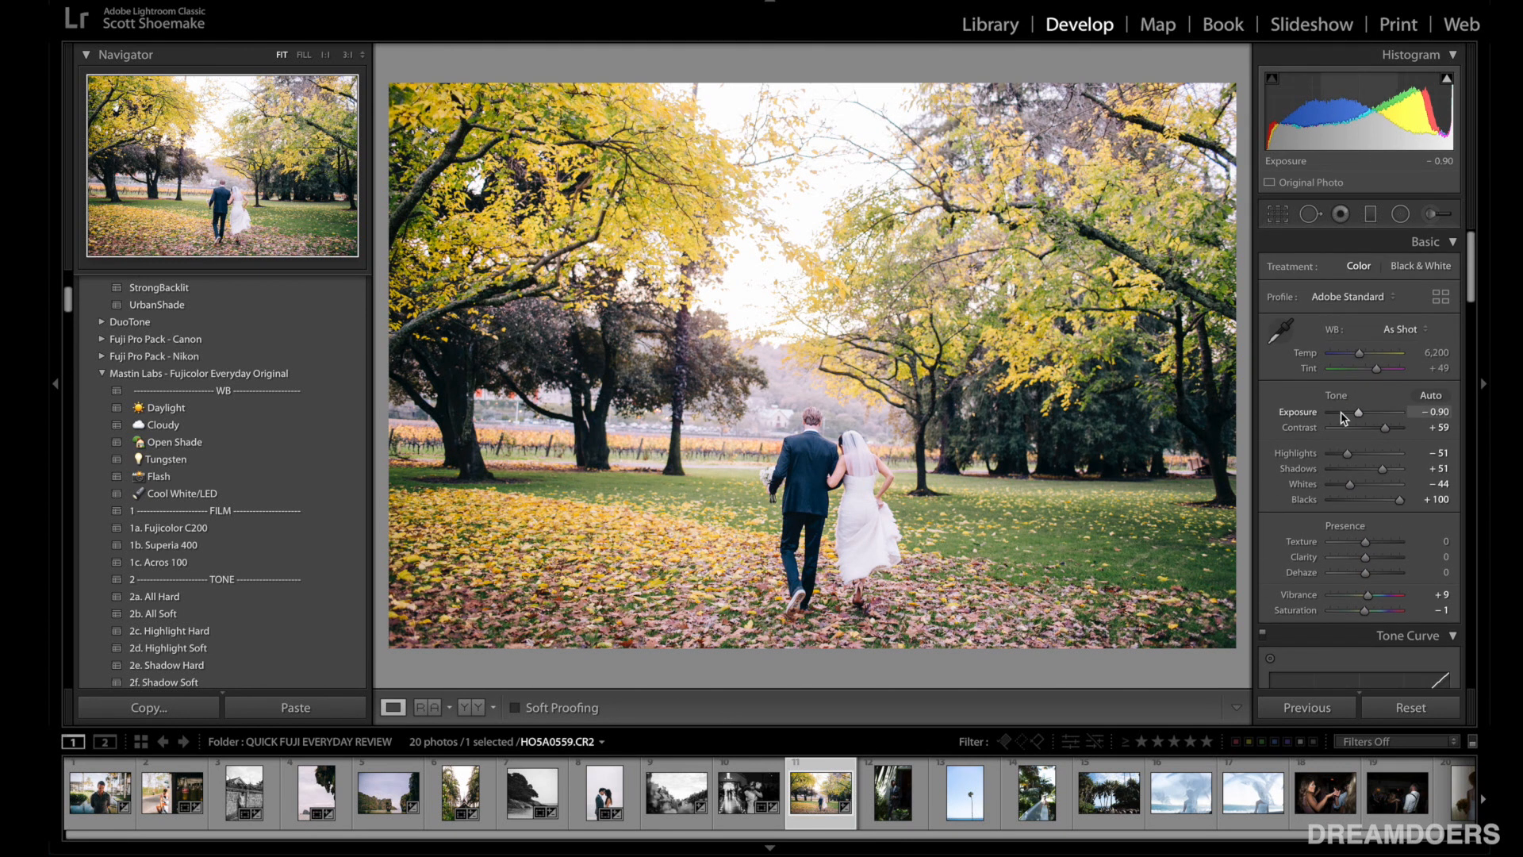
left_click_drag(1355, 413, 1360, 413)
left_click(1278, 213)
left_click_drag(1236, 661, 1242, 638)
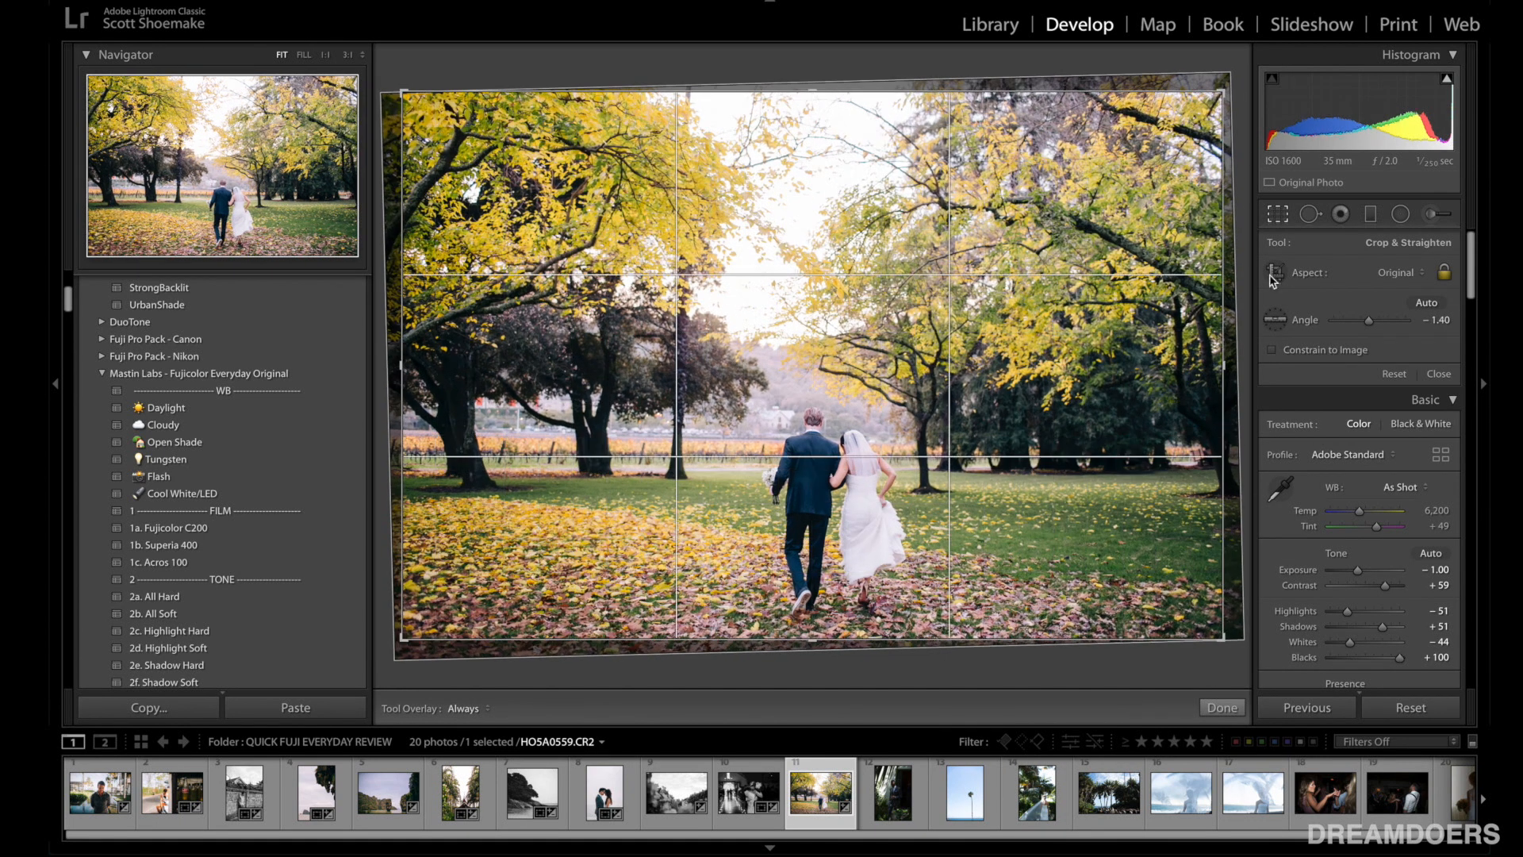
left_click(1277, 214)
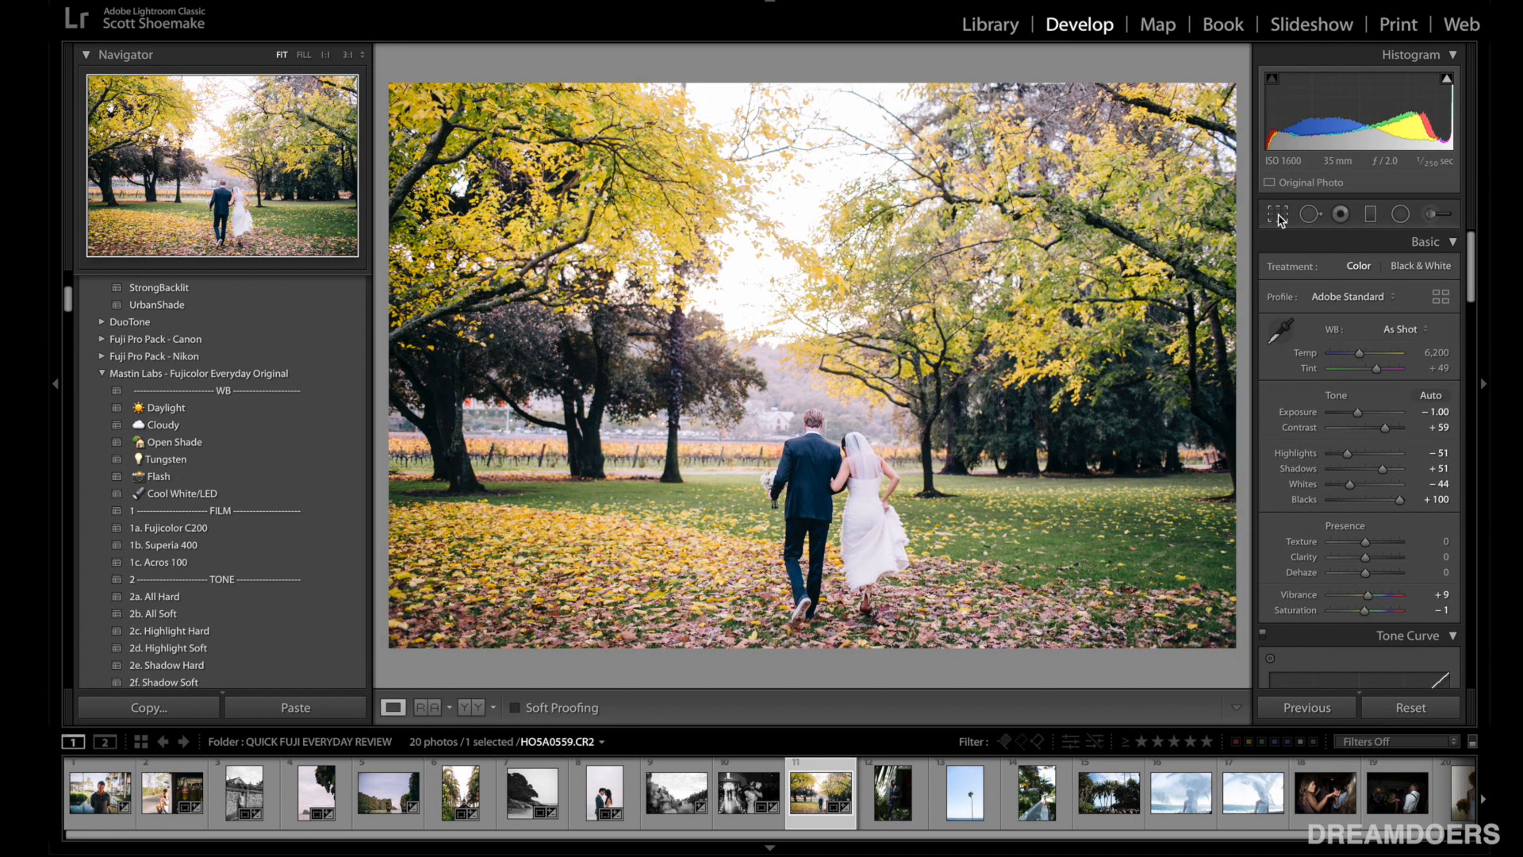
Step: Set the park photo's Exposure to −1.20 and Highlights to −70, and lower its Tone Curve Highlights
left_click_drag(1358, 418, 1340, 454)
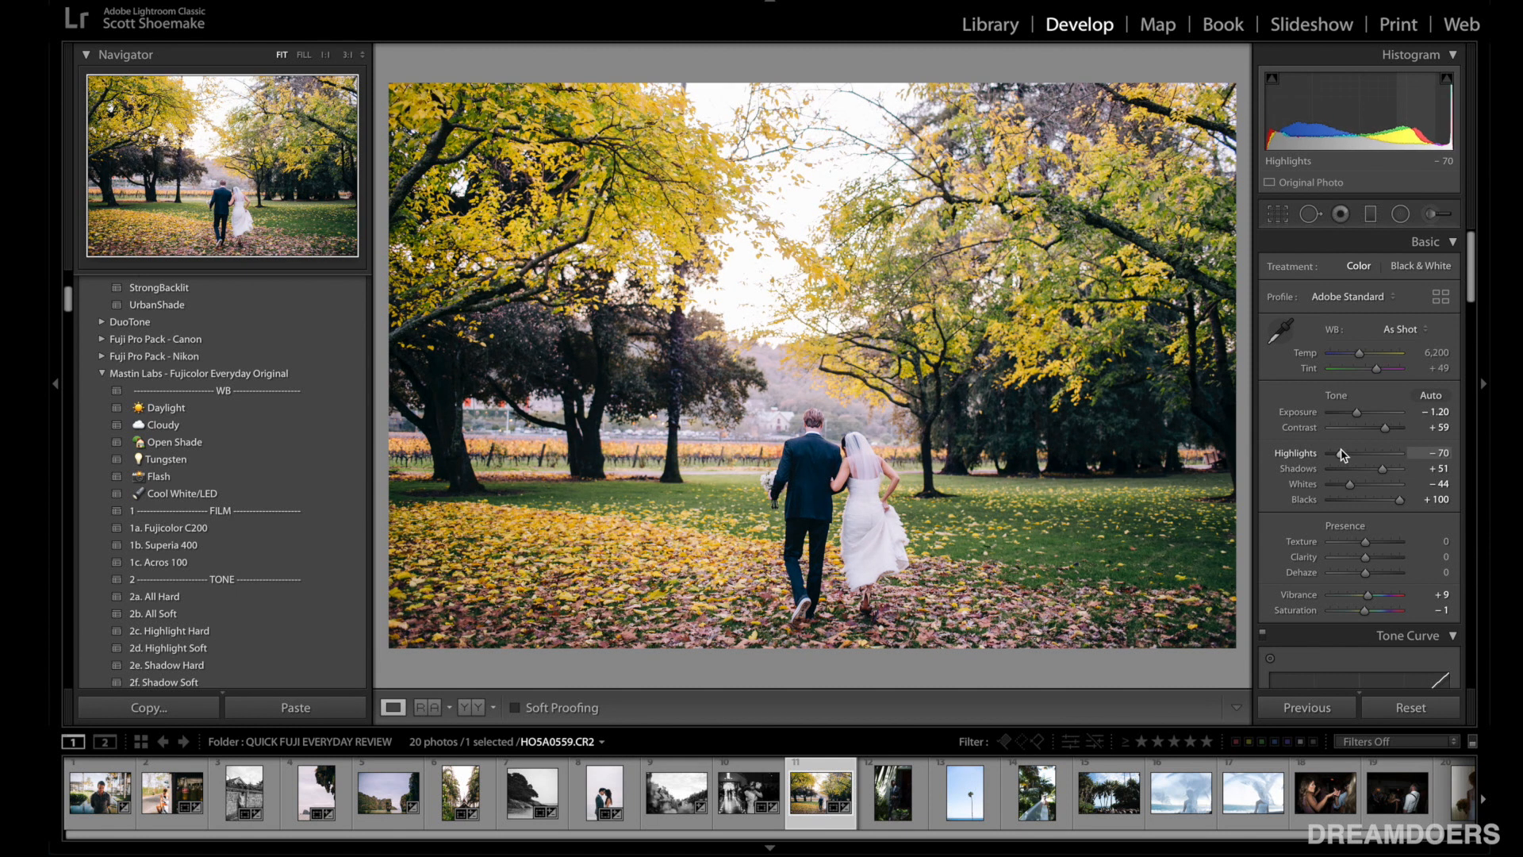
scroll(1358, 394, "down", 3)
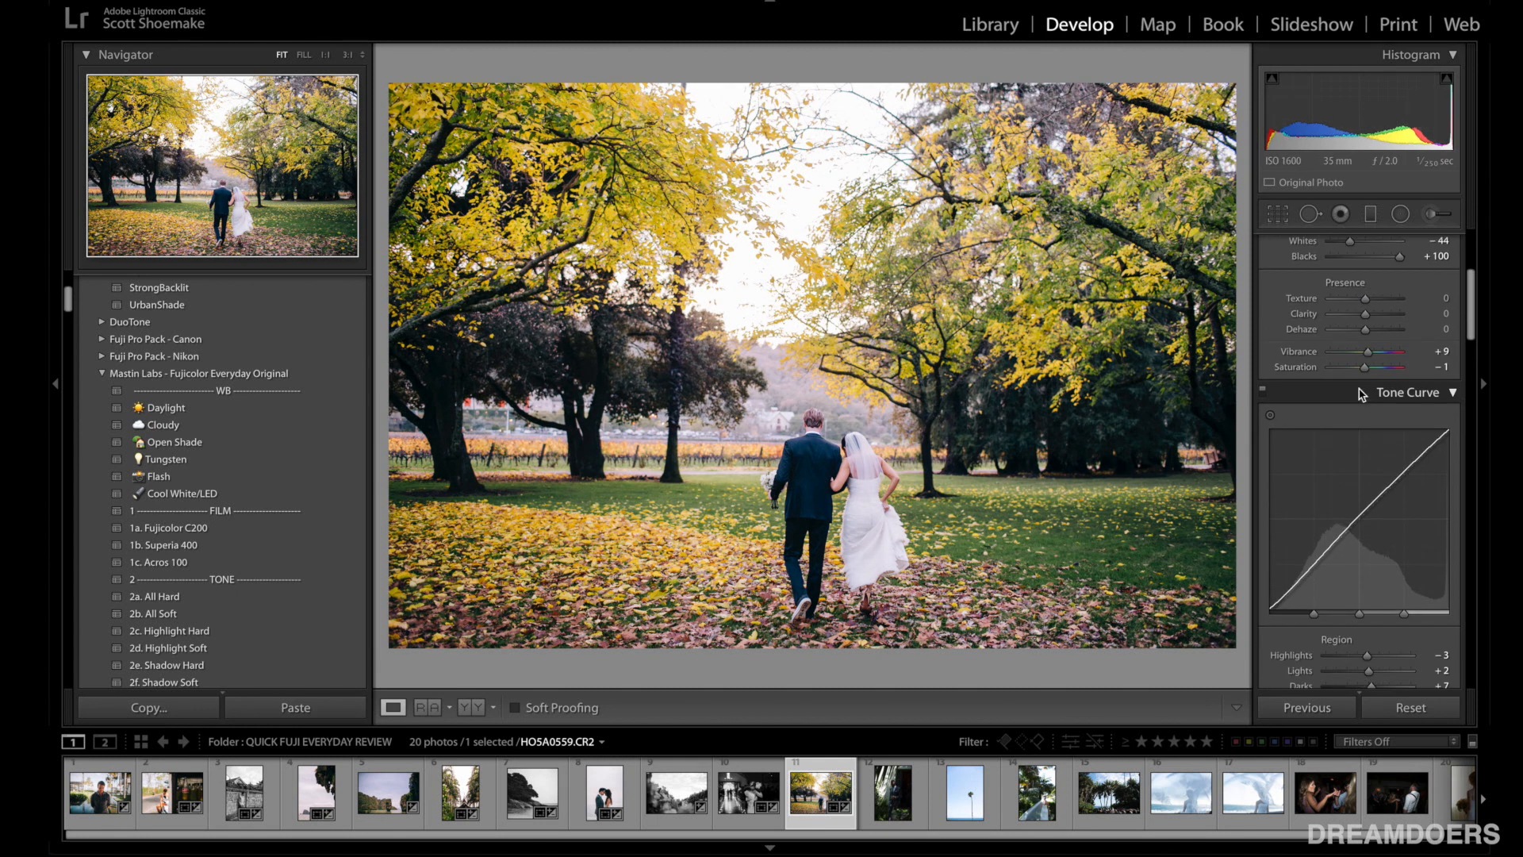
scroll(1358, 476, "down", 2)
left_click_drag(1367, 550, 1350, 554)
scroll(1351, 554, "up", 6)
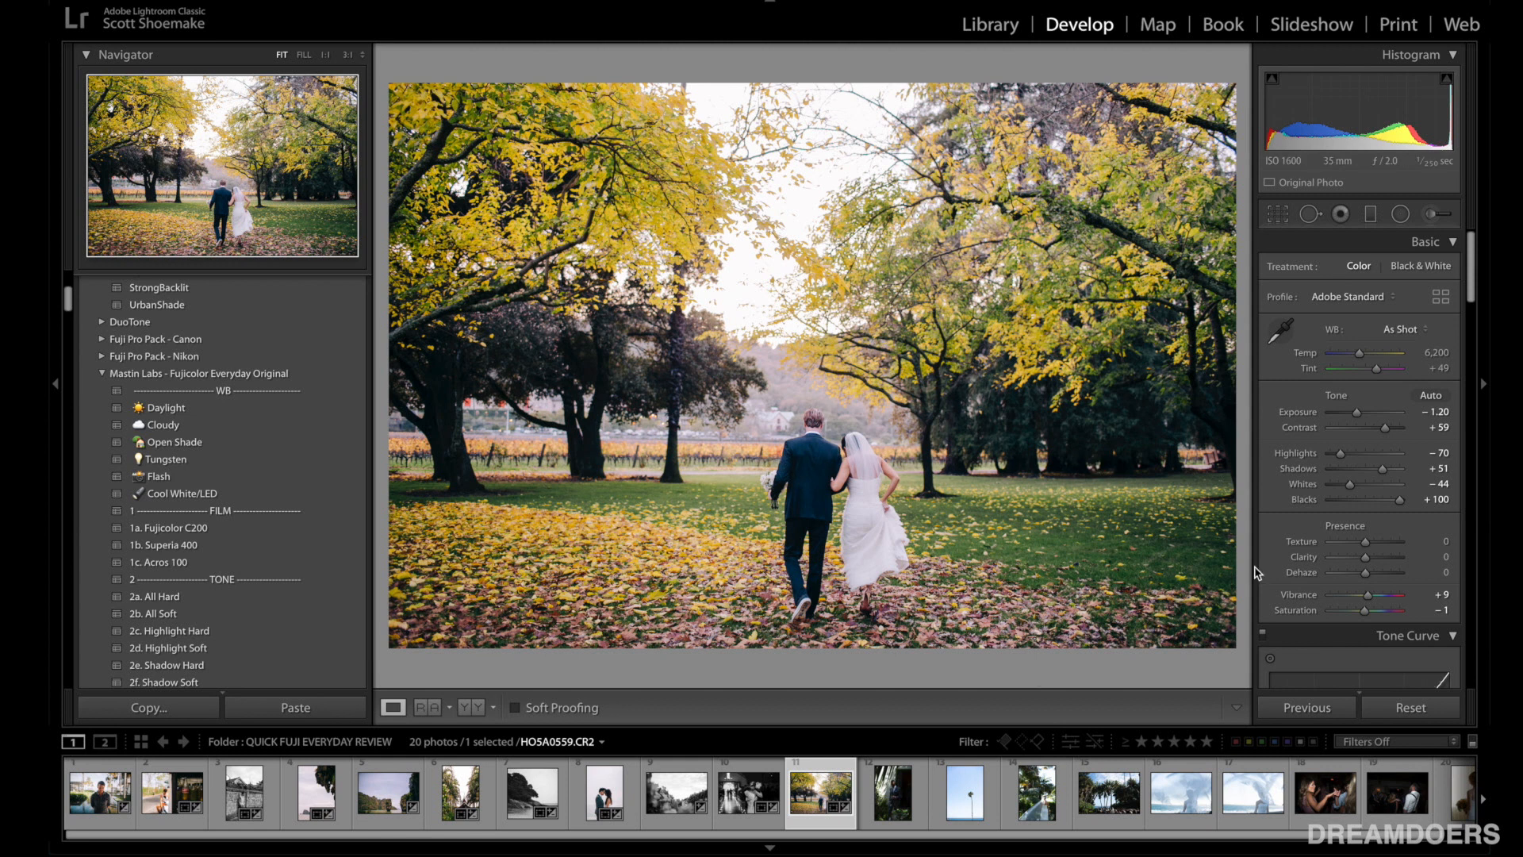
Step: Warm the park photo's white balance to a Temp of 6,643 and compare before and after
left_click_drag(1362, 357, 1363, 358)
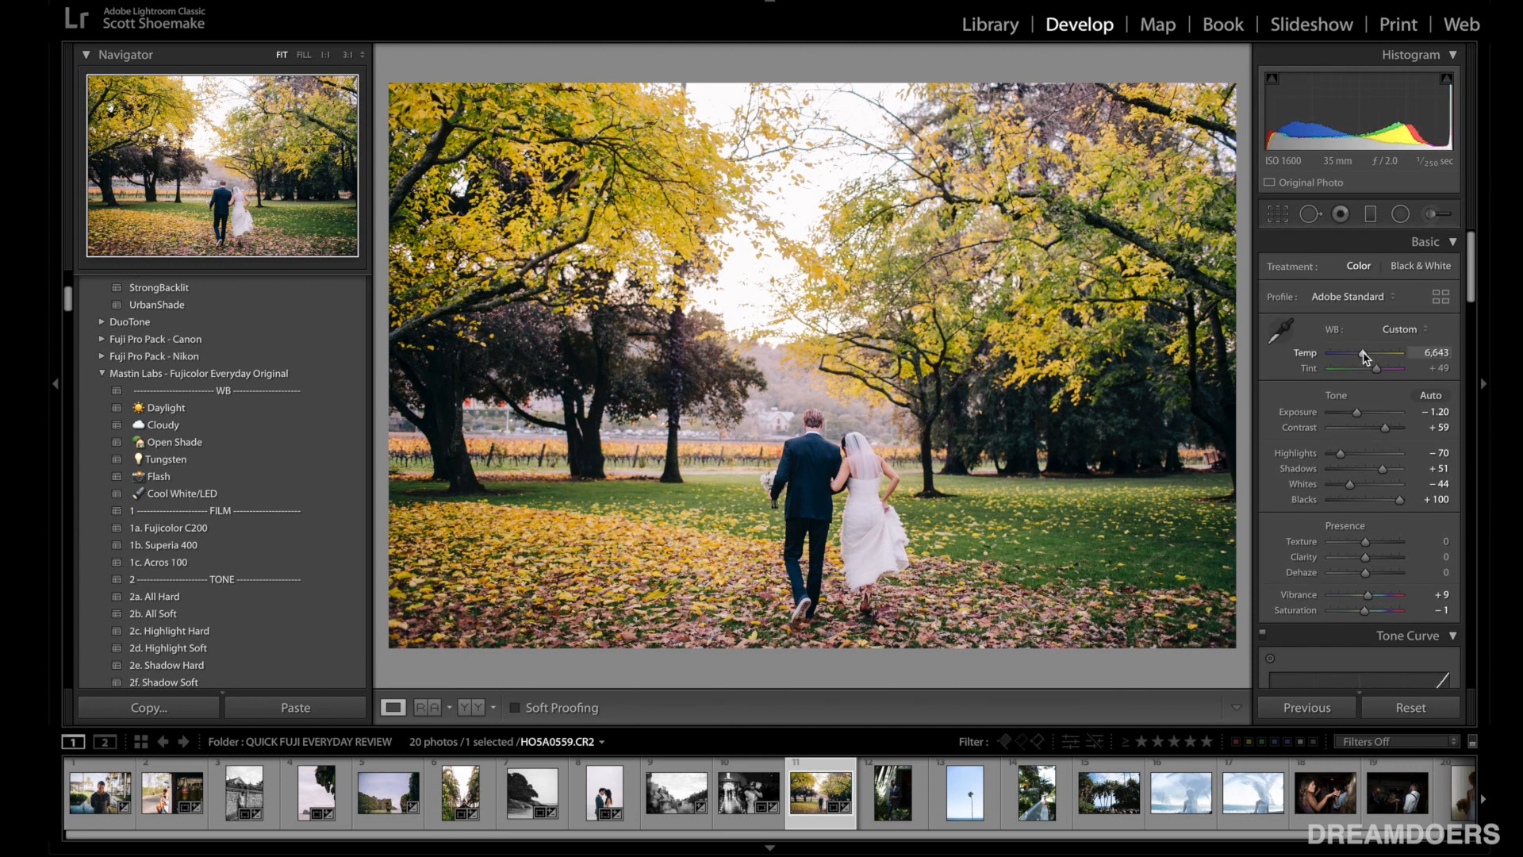
left_click(471, 708)
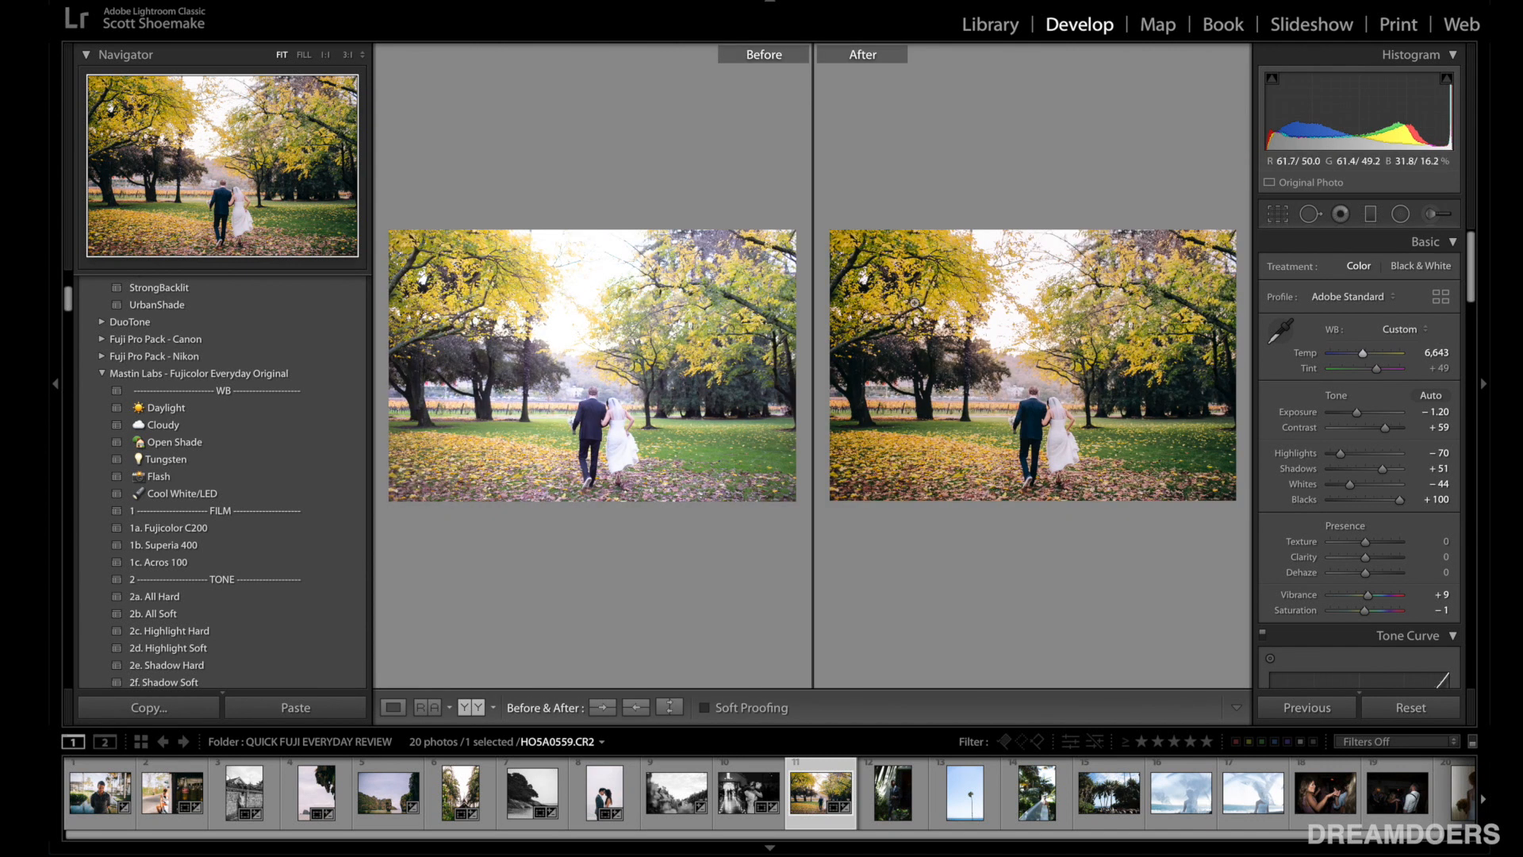
left_click(295, 708)
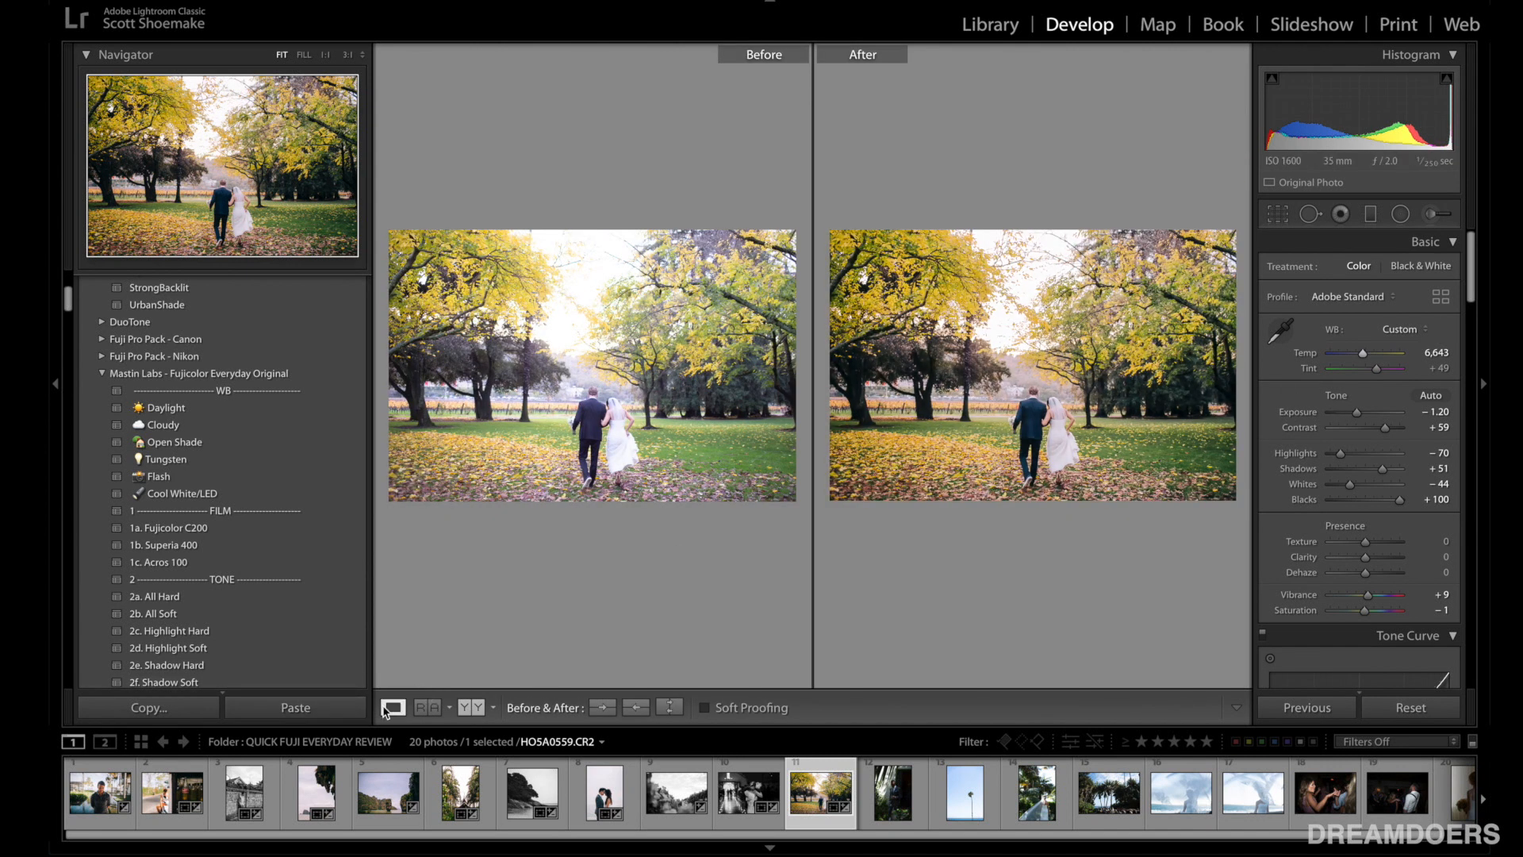
left_click(393, 707)
Step: Apply the Acros 100 preset to the photo of the man in a suit among palm shadows
left_click(890, 798)
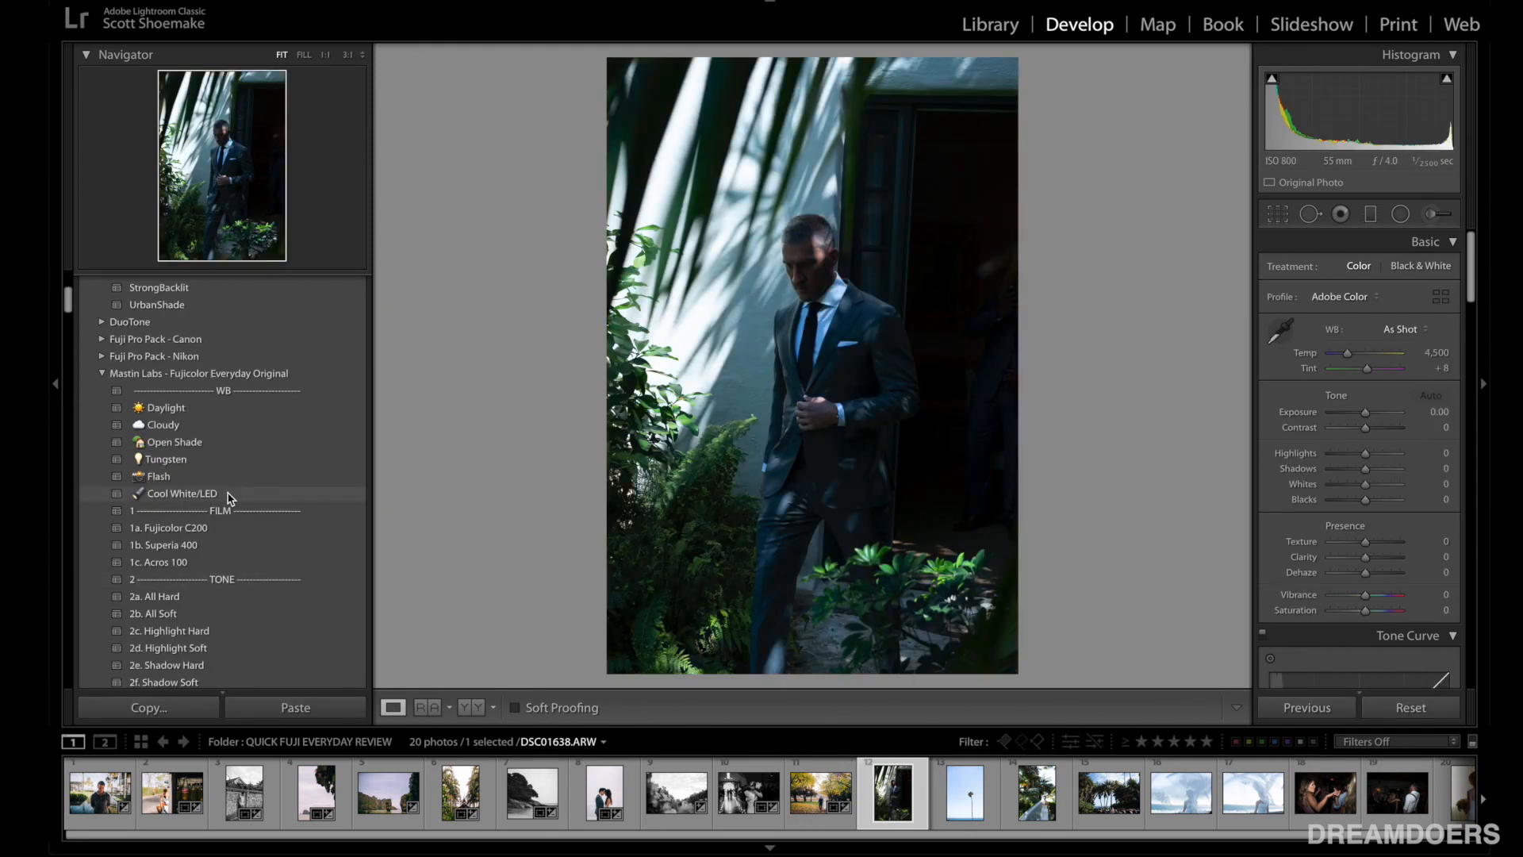
left_click(185, 563)
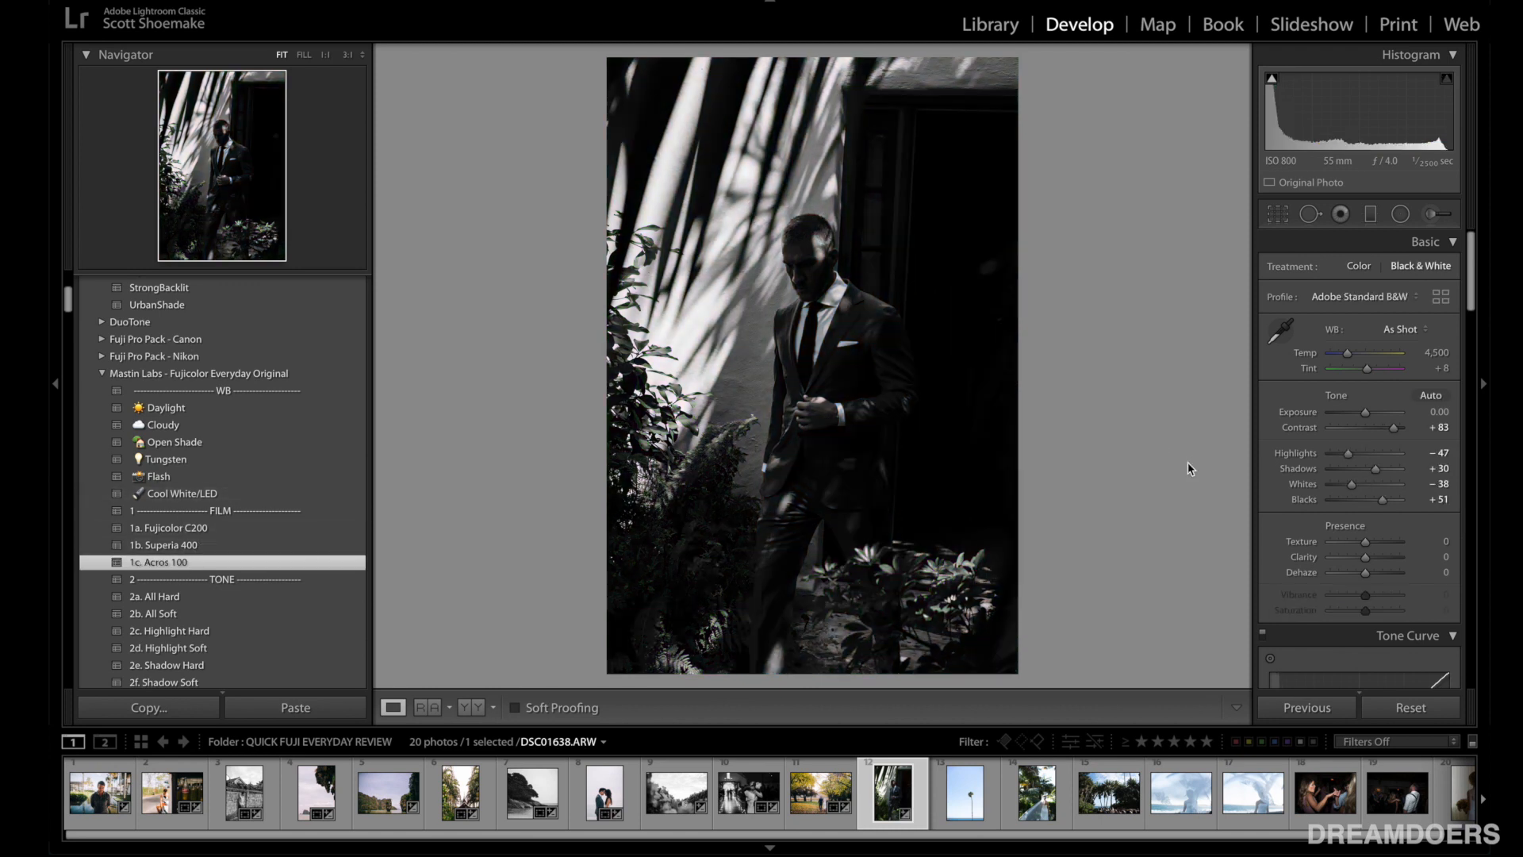
scroll(1388, 539, "down", 1)
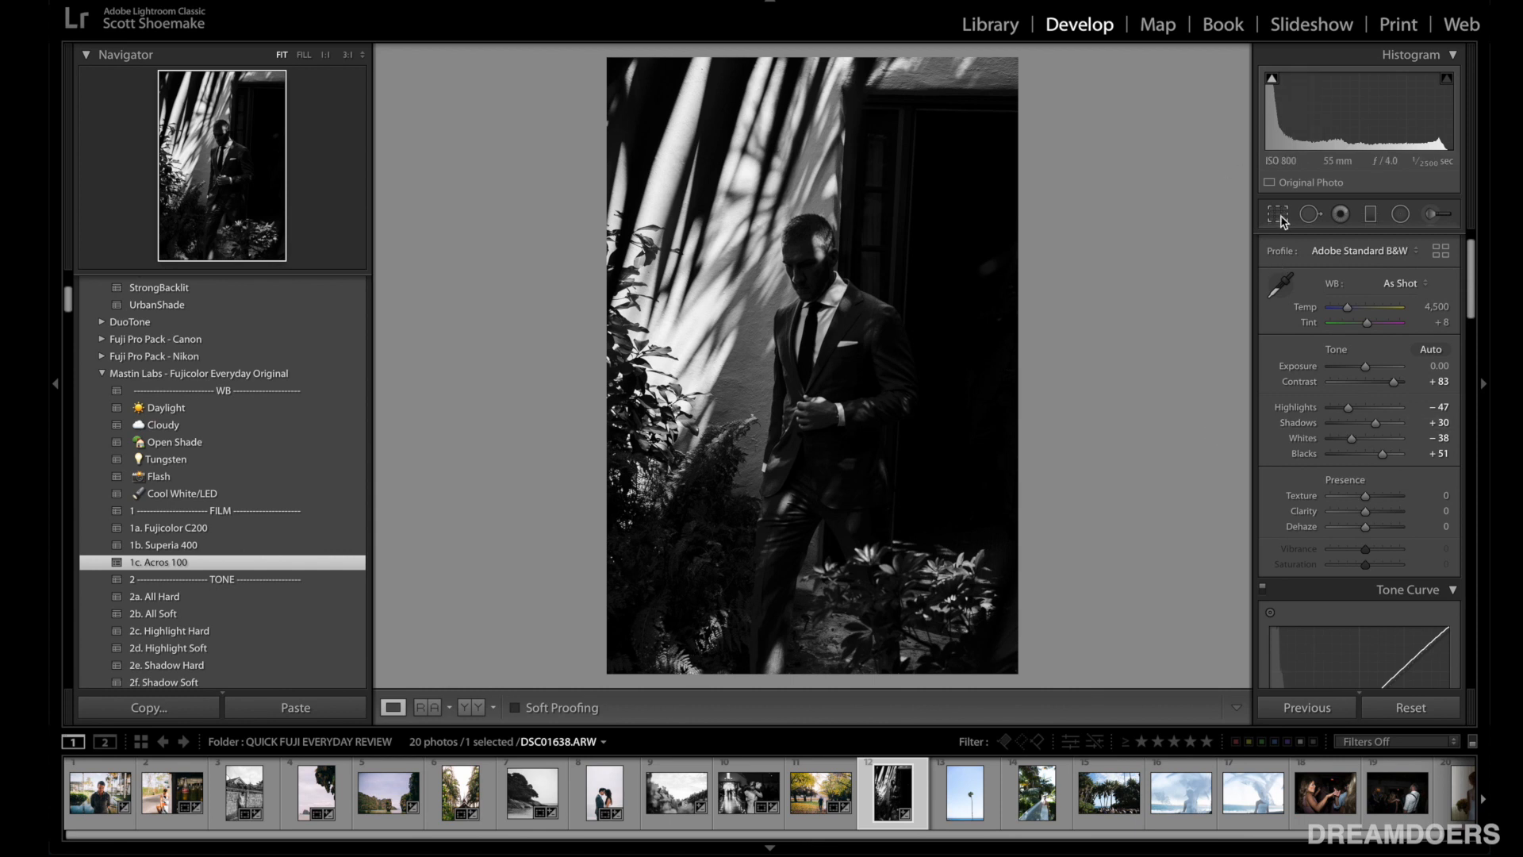
Step: Straighten the crop of the photo of the man in a suit to an angle of −1.72
left_click(1281, 217)
left_click_drag(1036, 676, 1042, 663)
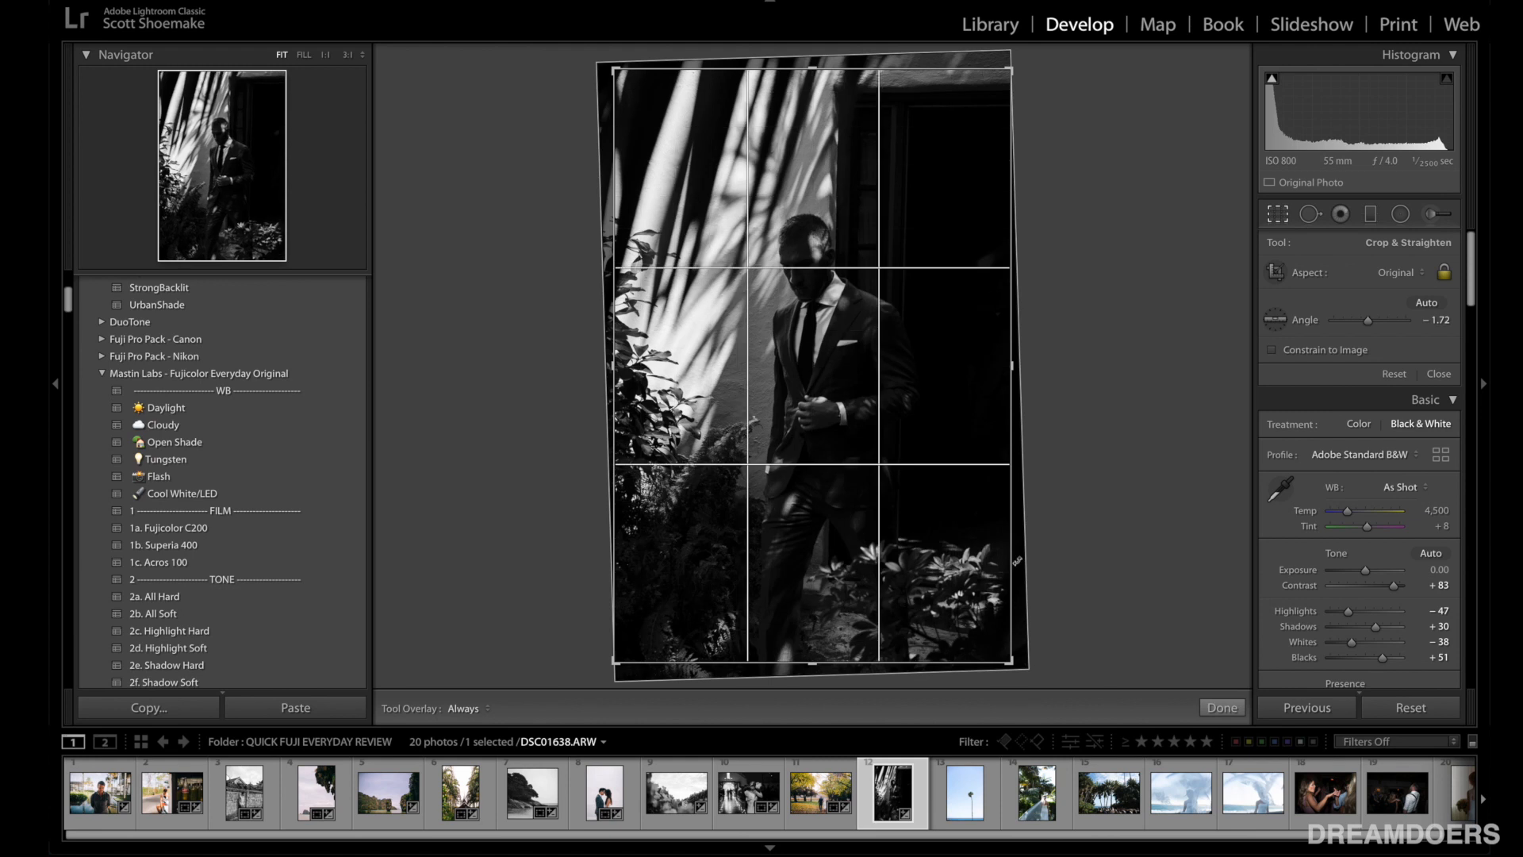
left_click(1282, 215)
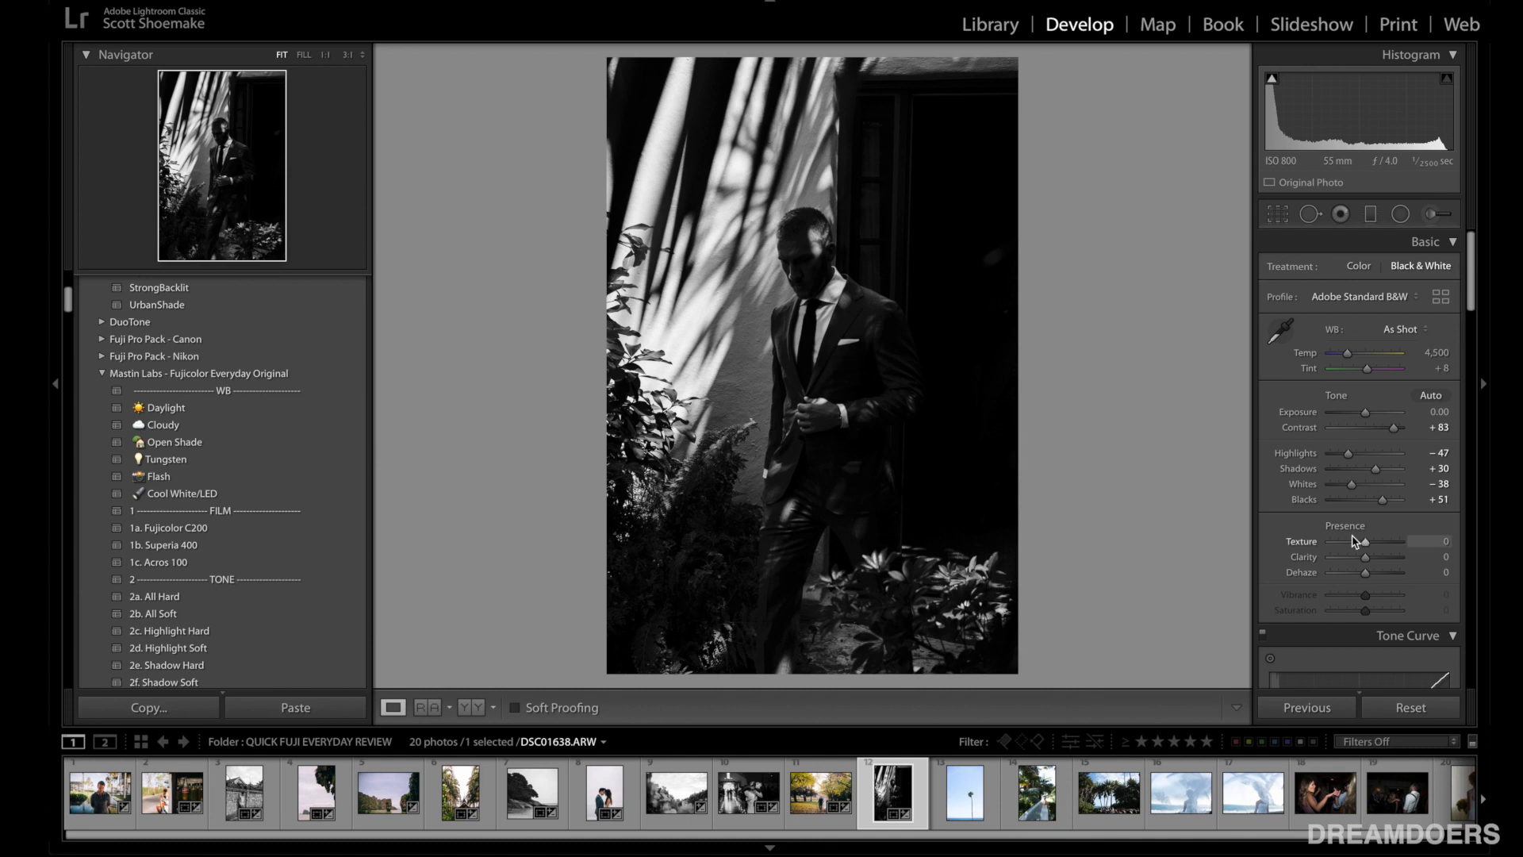
Step: Set the suit photo's Black & White Mix to Orange +48, Yellow −5 and Red +42, and compare before and after
scroll(1355, 541, "down", 2)
mouse_move(1347, 321)
left_mouse_down()
mouse_move(1368, 321)
mouse_move(1355, 325)
left_mouse_up()
scroll(1353, 324, "down", 15)
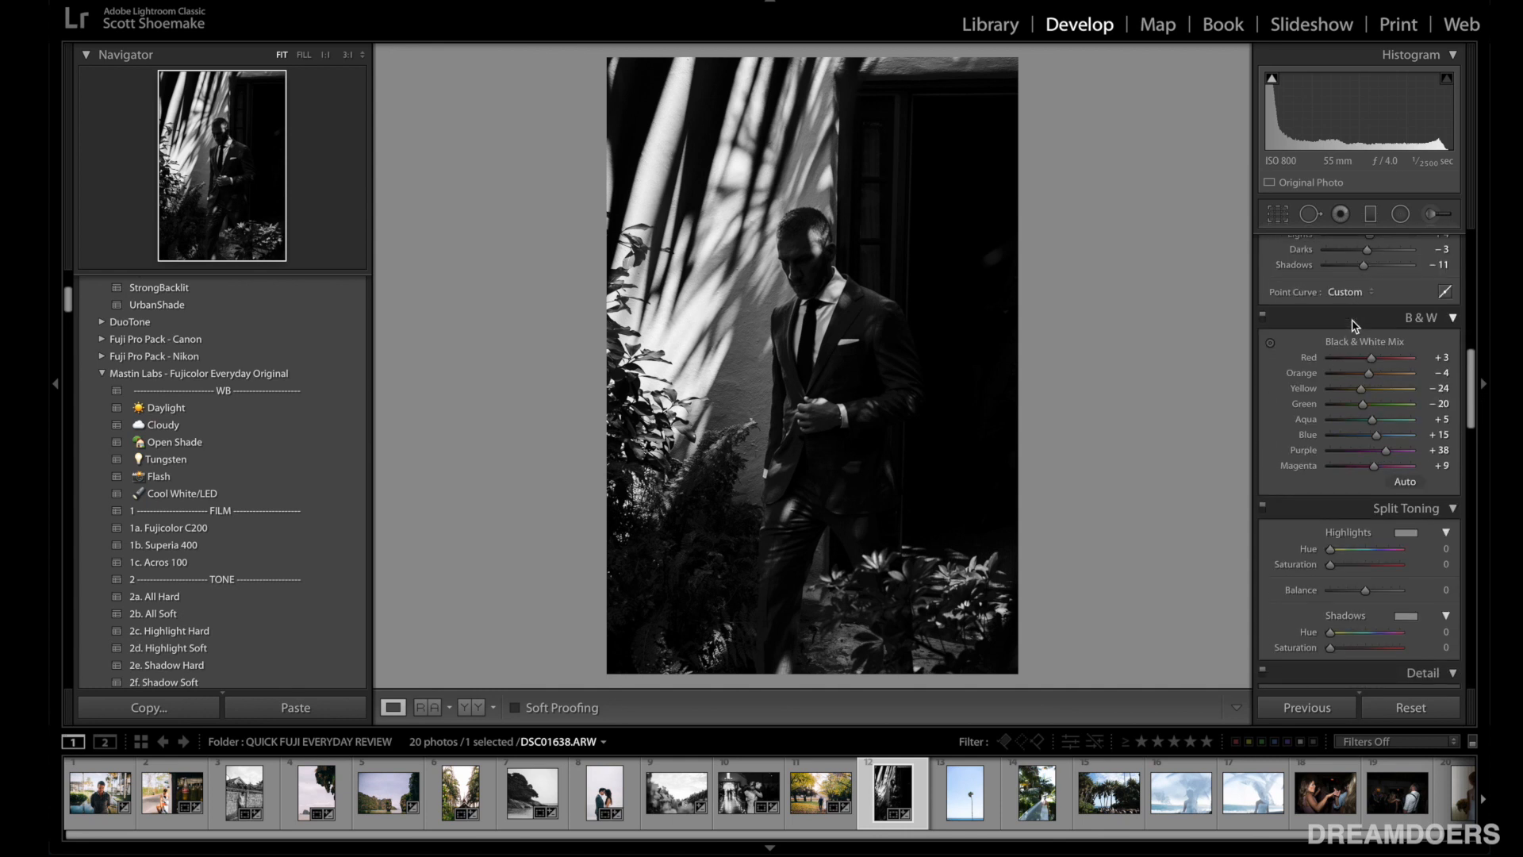
left_click_drag(1360, 373, 1388, 374)
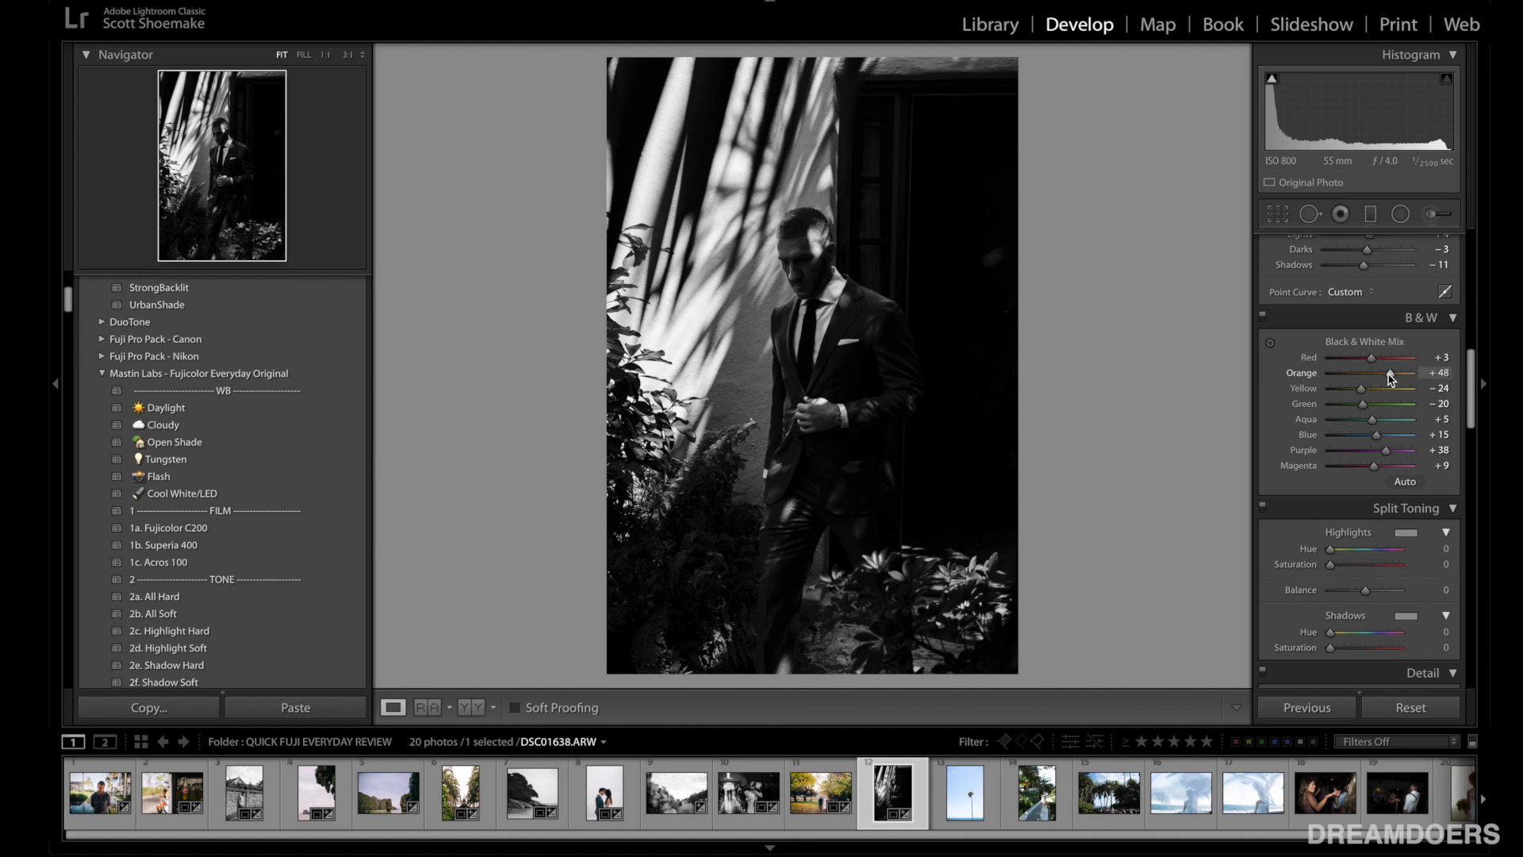
left_click_drag(1366, 390, 1379, 361)
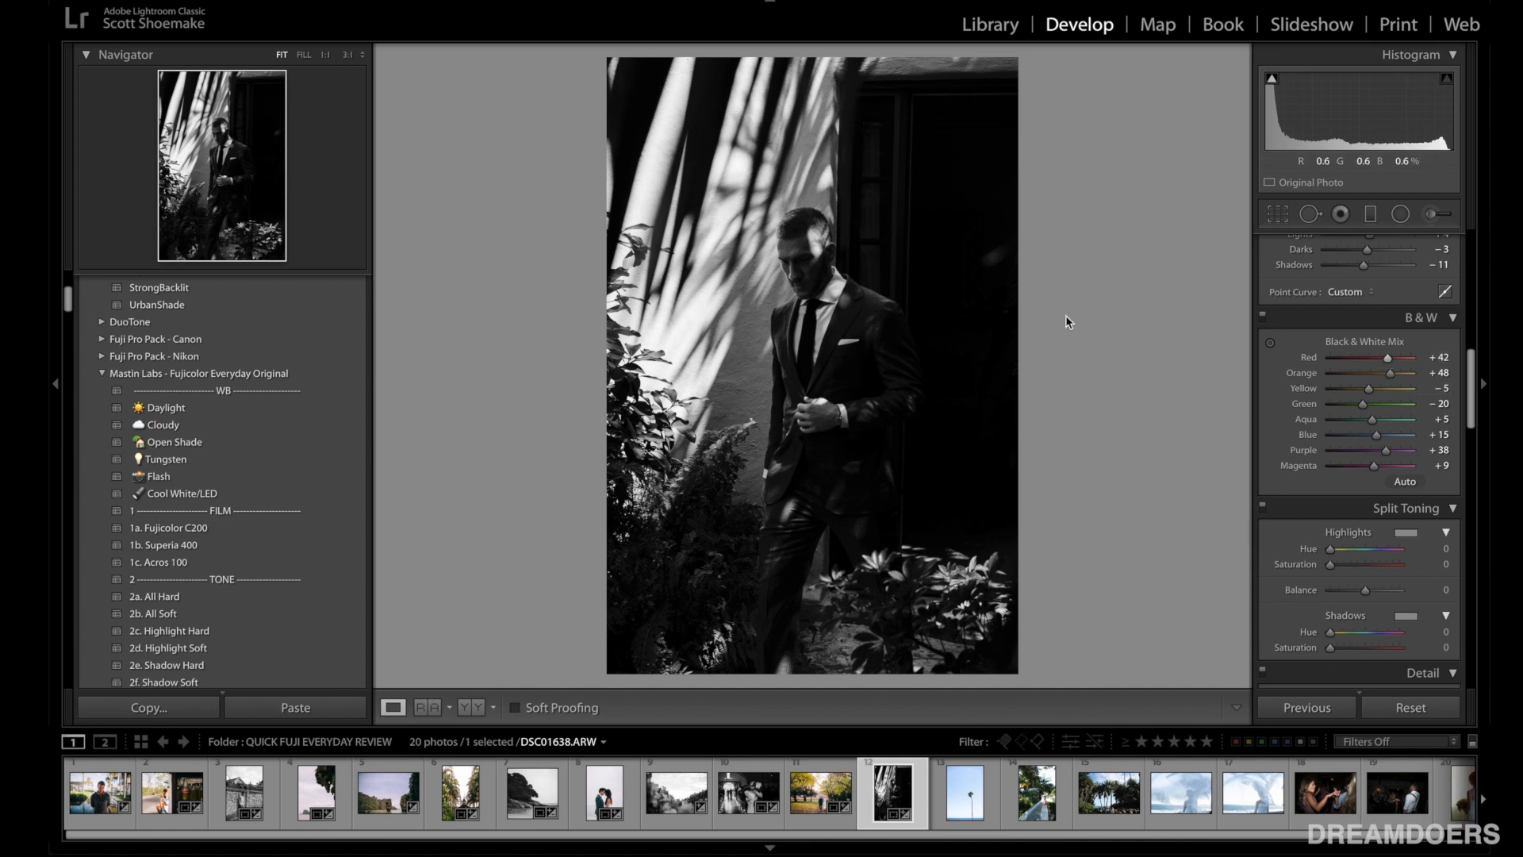
left_click(470, 707)
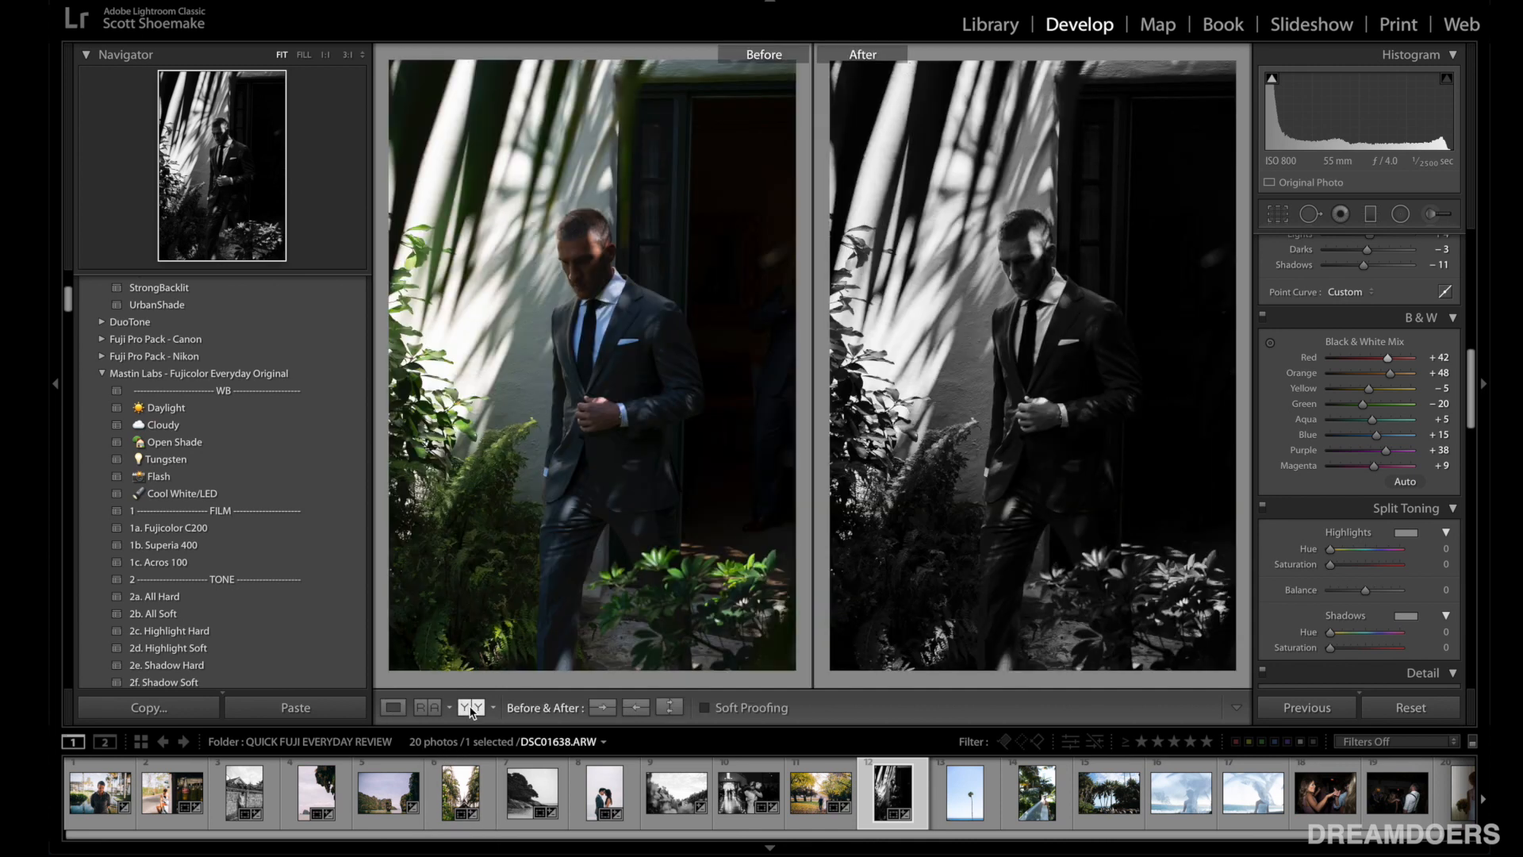
left_click(392, 707)
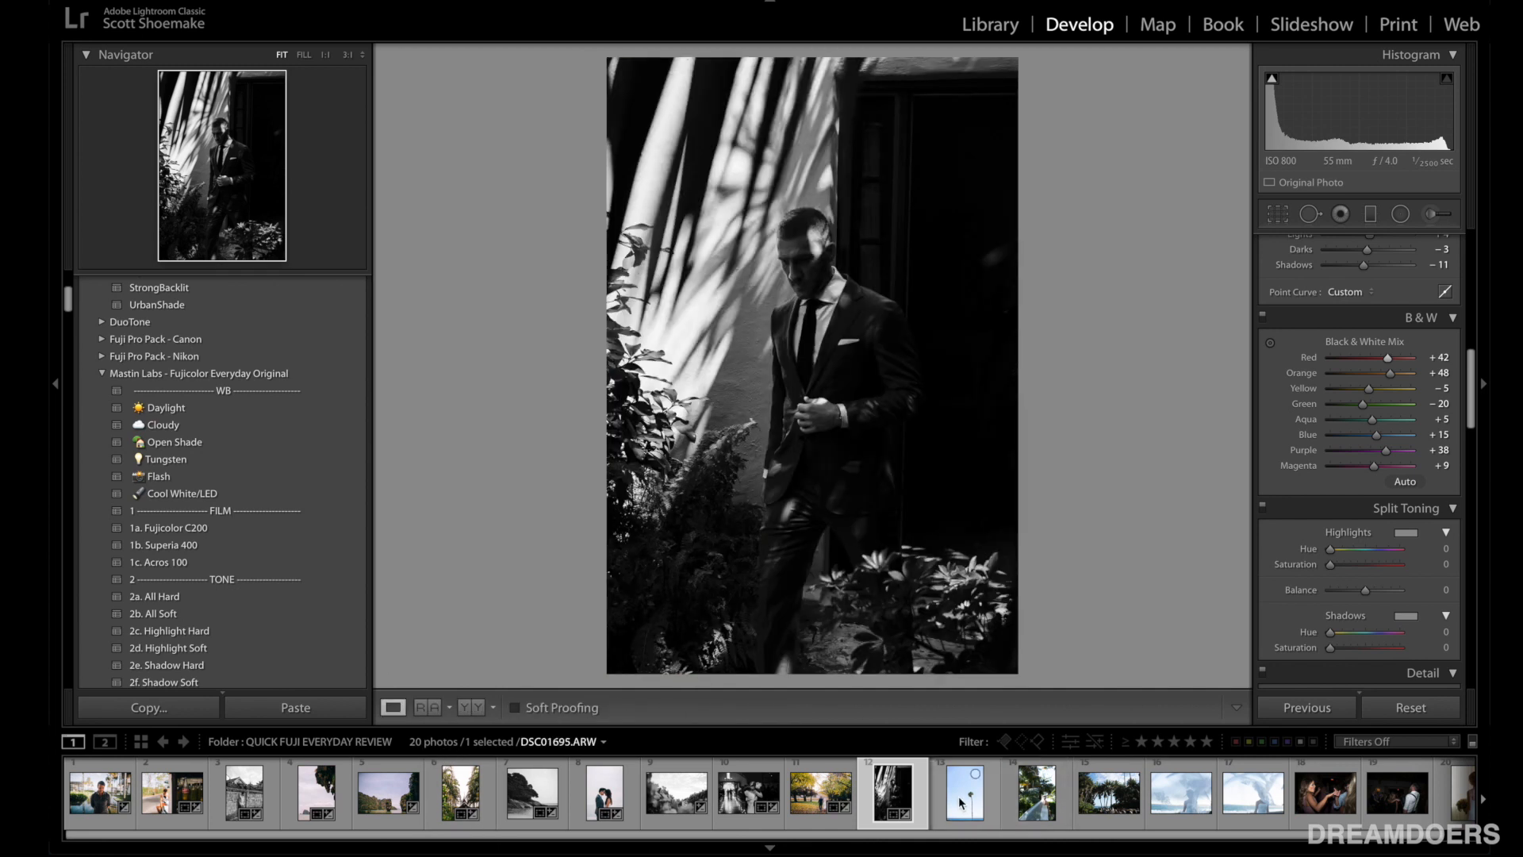
Step: Crop the lone palm tree photo slightly tighter from its lower-left corner, repositioning the frame to cut out the boat and keep the sea
left_click(961, 802)
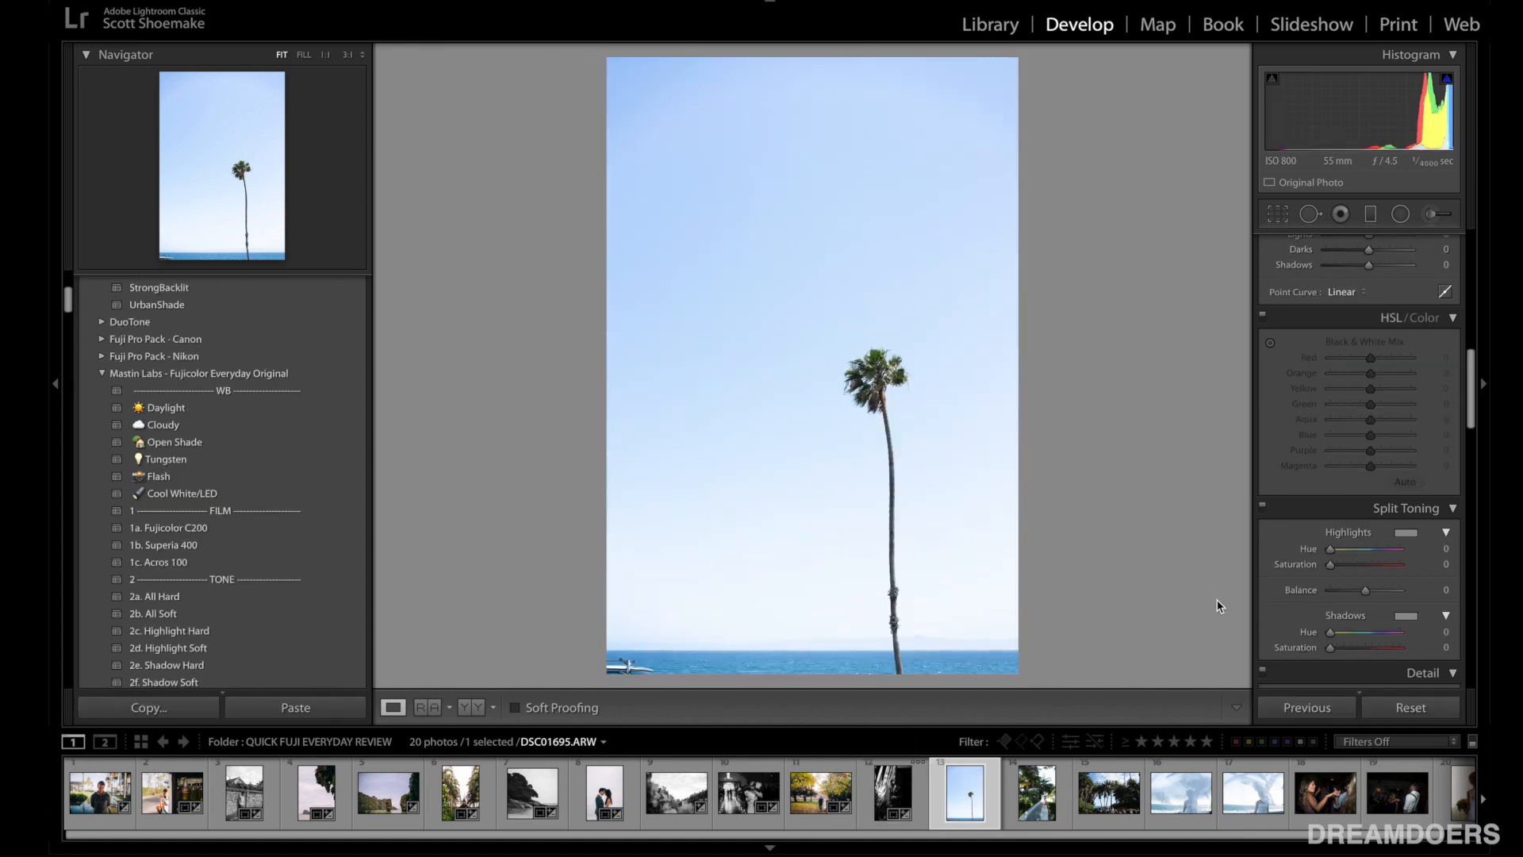
key("r")
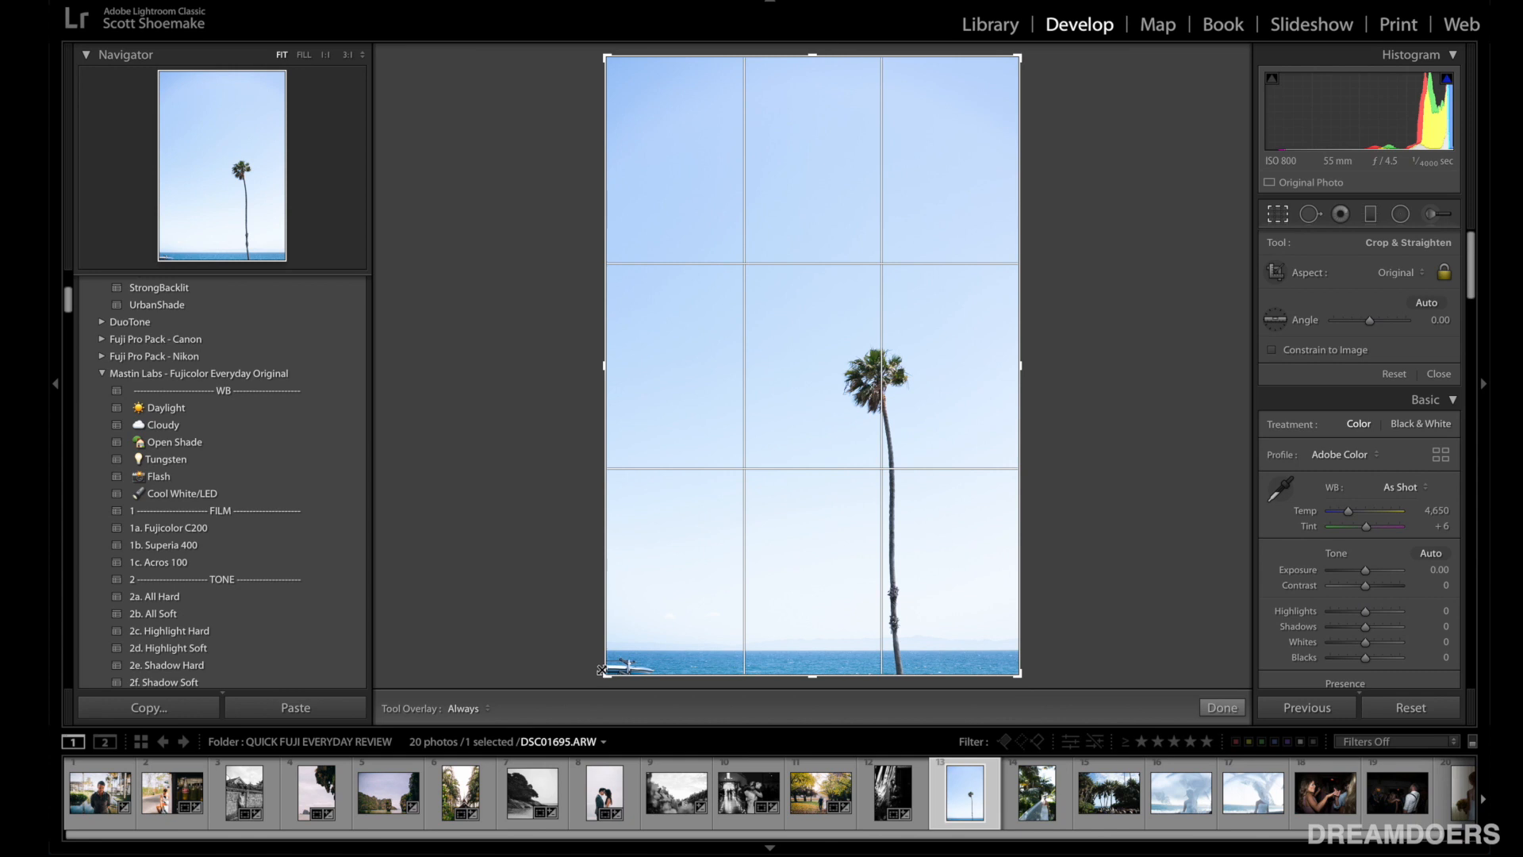
left_click_drag(602, 669, 643, 627)
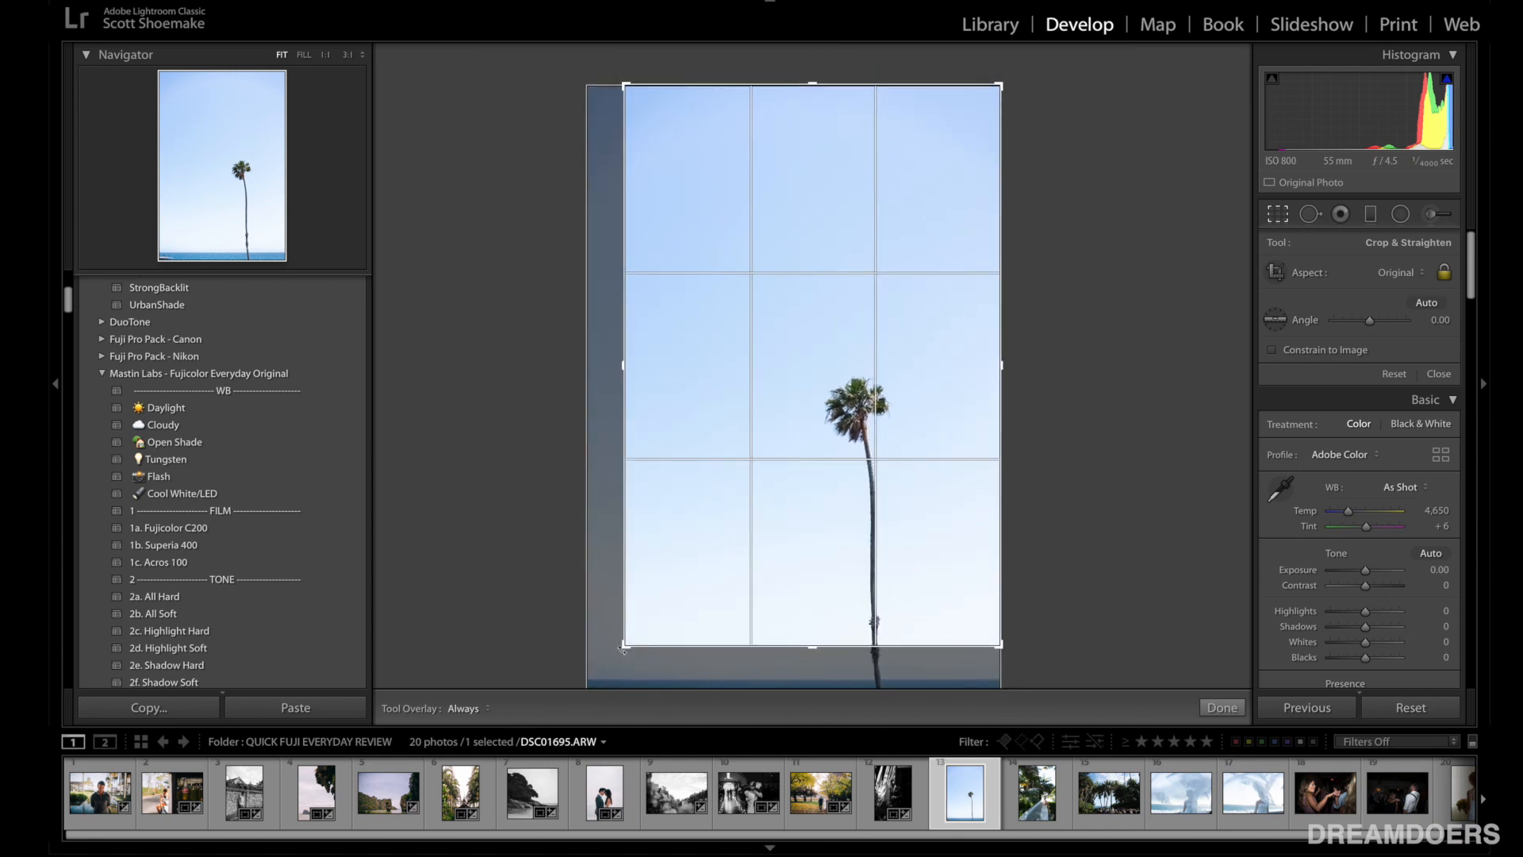
left_click_drag(675, 532, 670, 516)
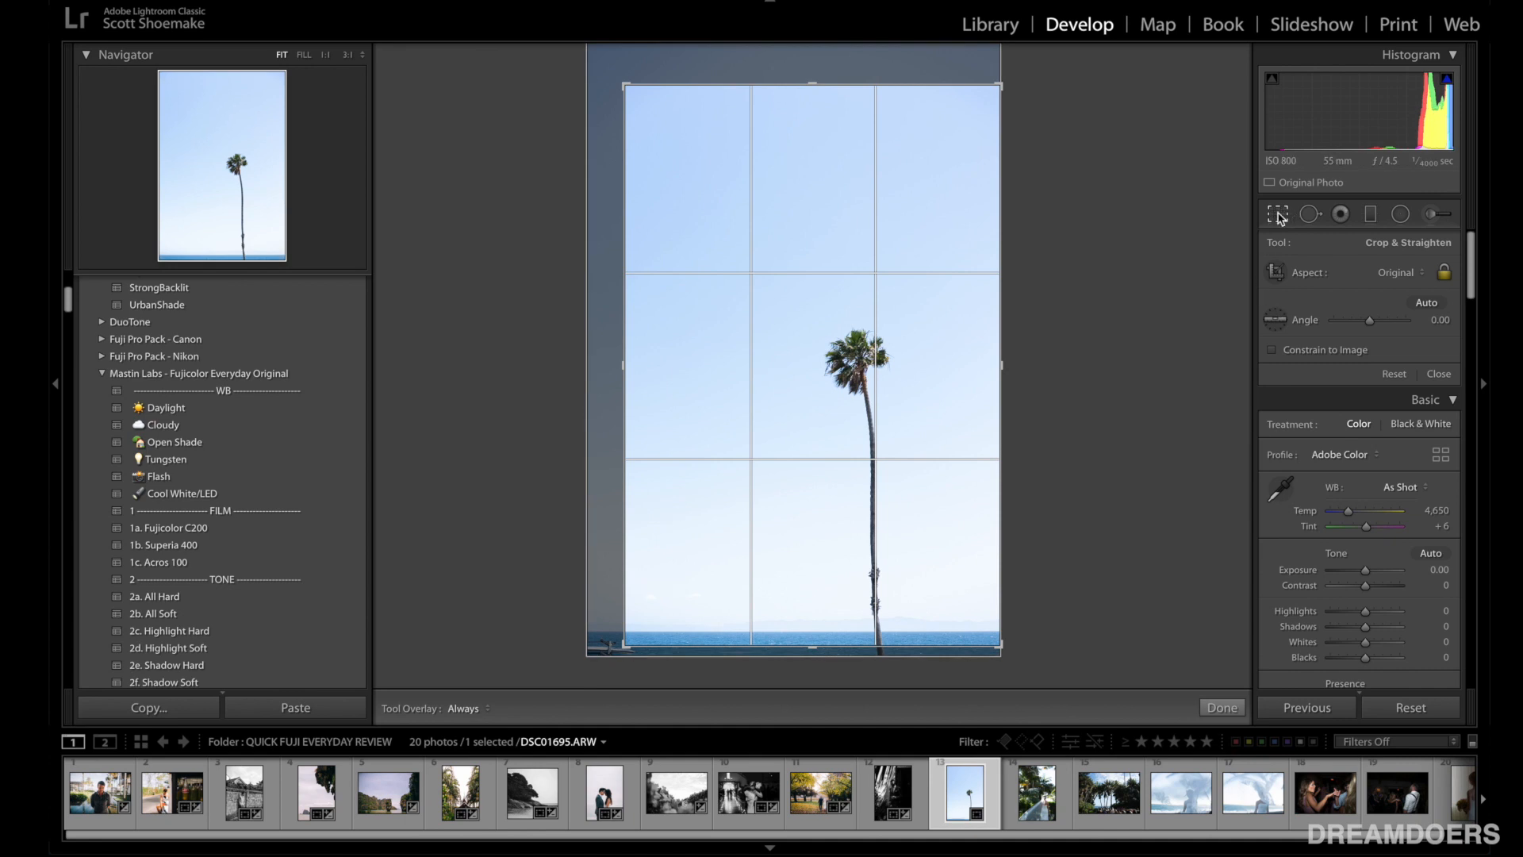
left_click(1277, 214)
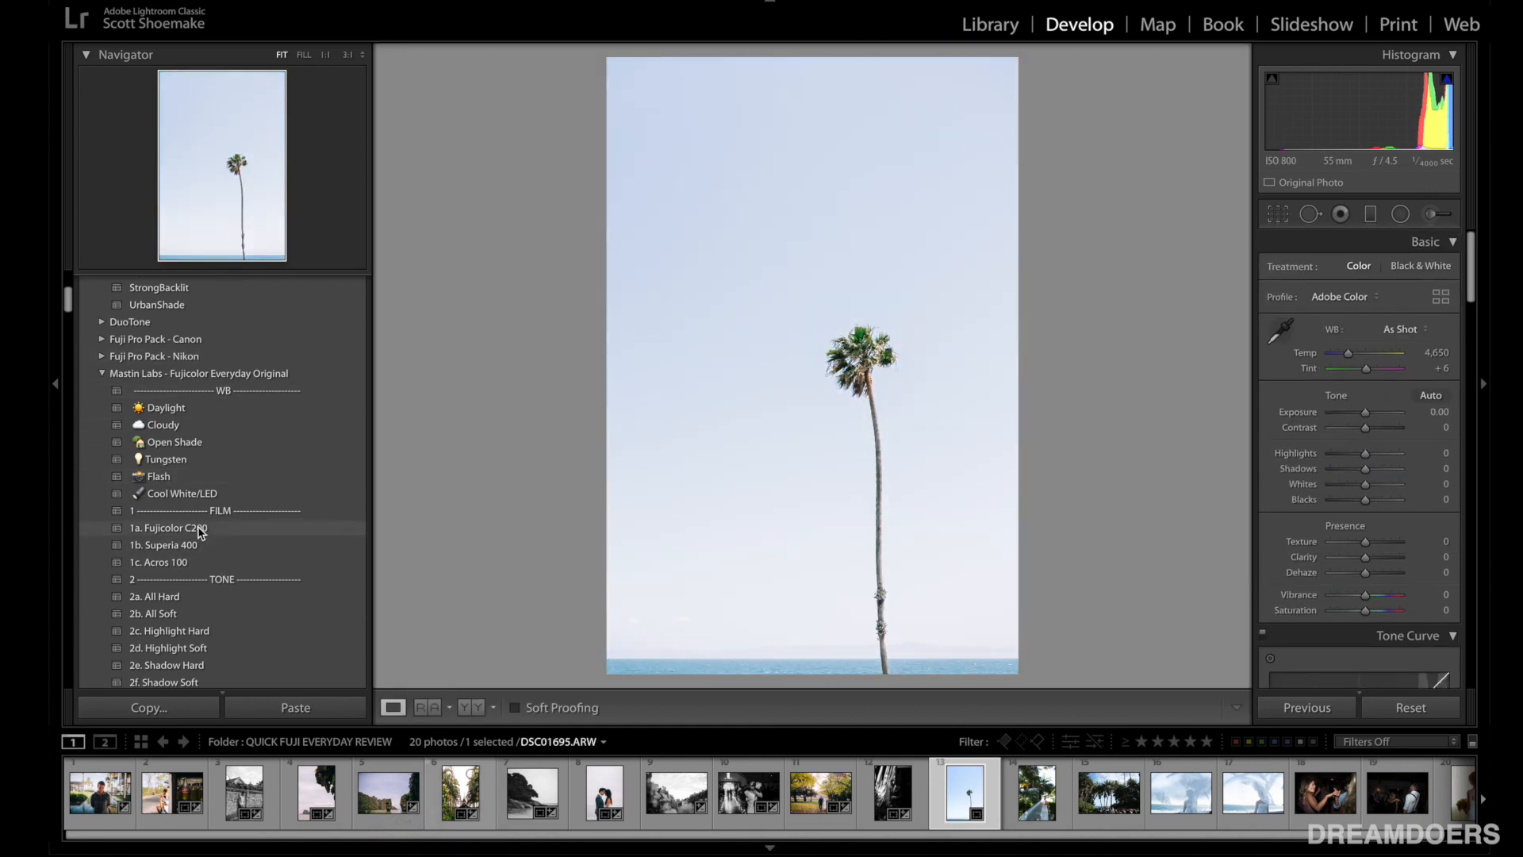
Step: Apply the Fujicolor C200 preset to the lone palm tree photo and set its Exposure to −0.50
left_click(200, 530)
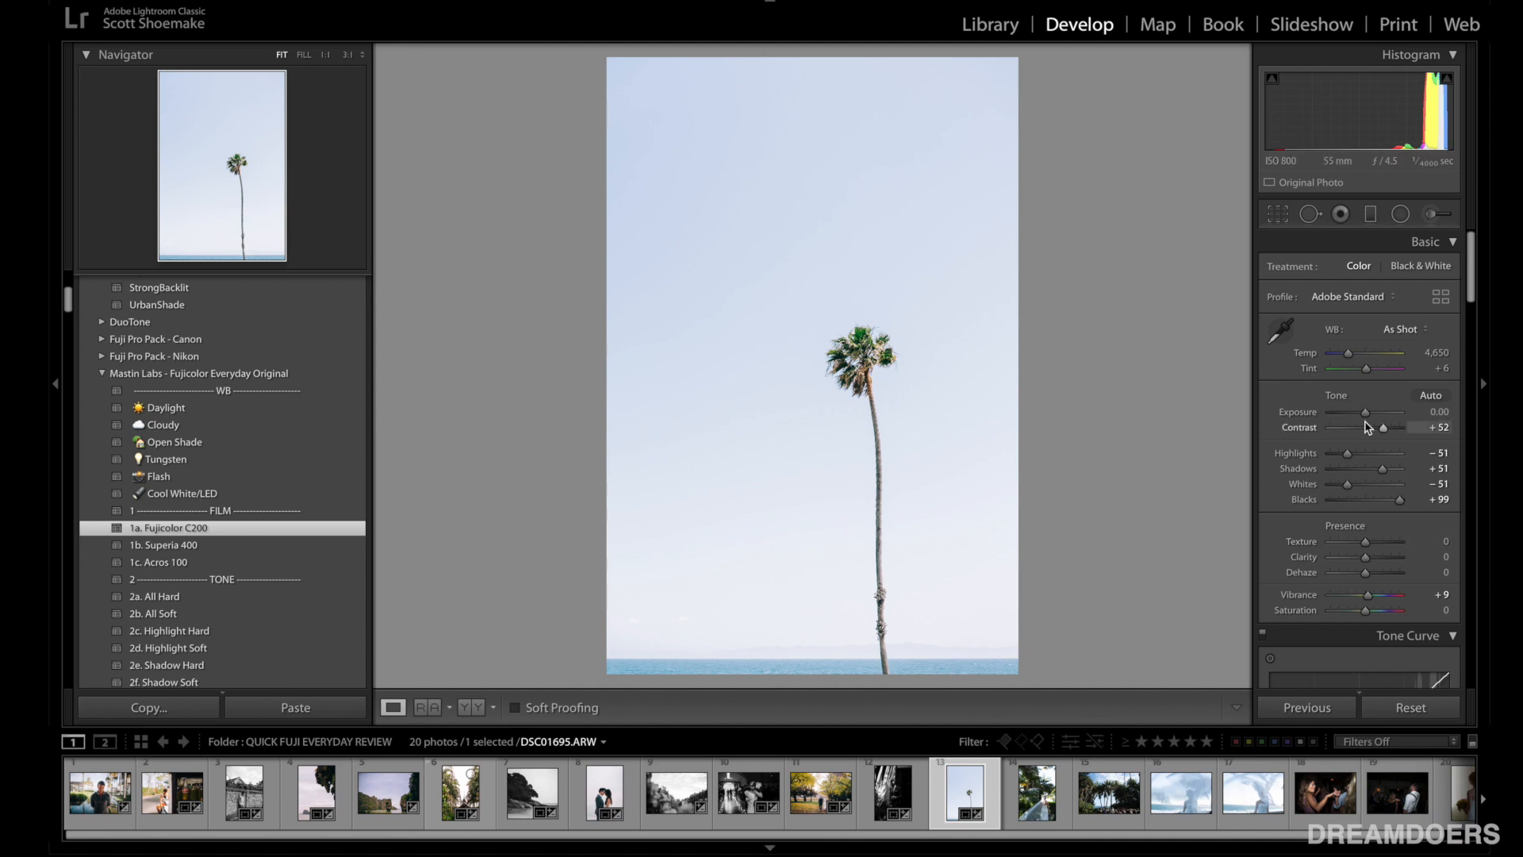
left_click_drag(1368, 414, 1363, 414)
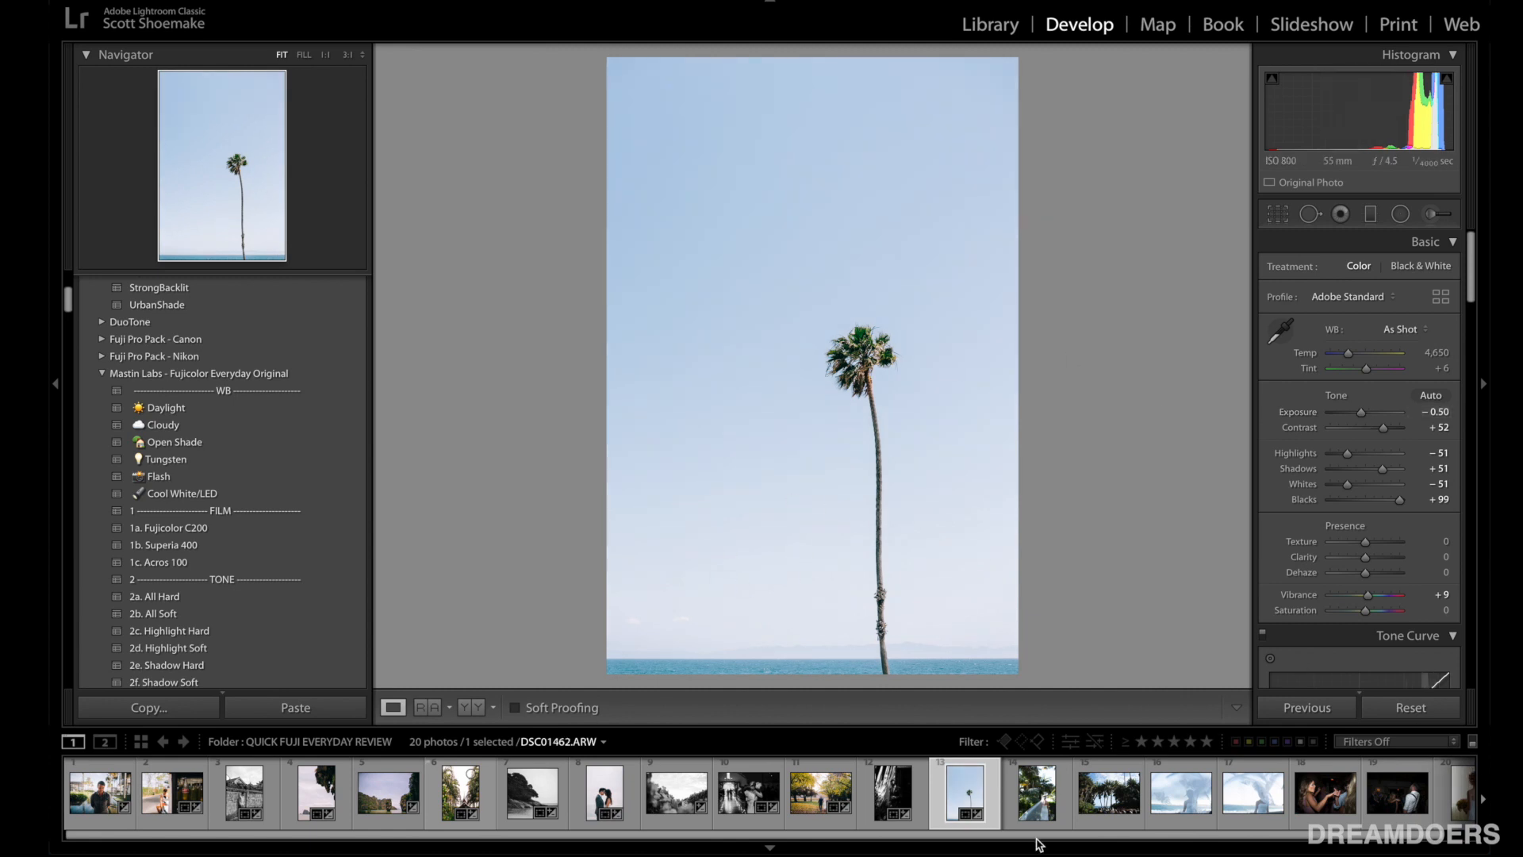
Step: Apply the Superia 400 preset to the photo of the bride with the long veil under the palms
left_click(1027, 793)
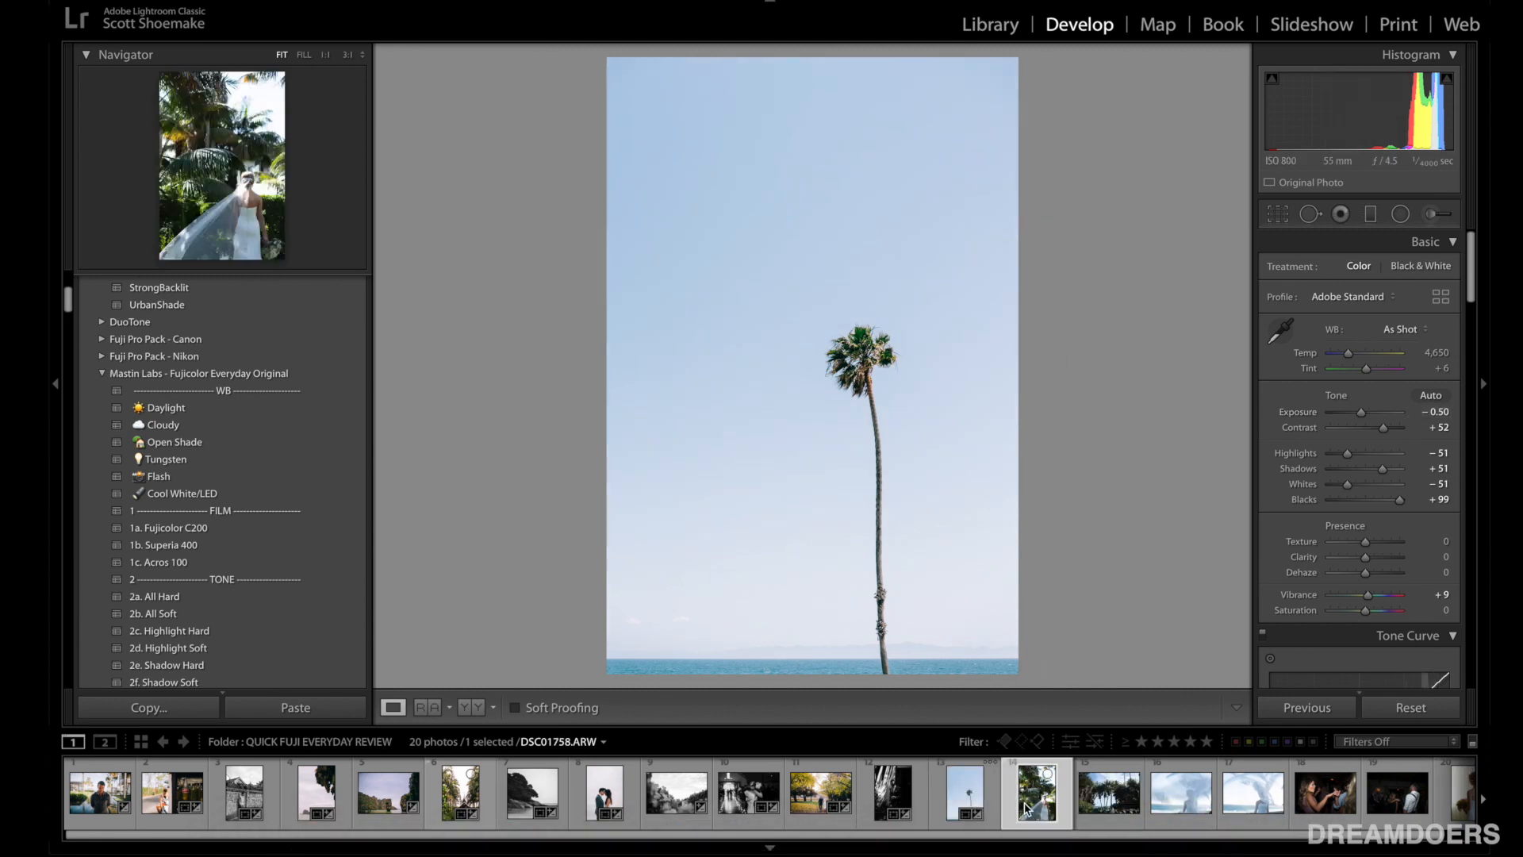
left_click(191, 563)
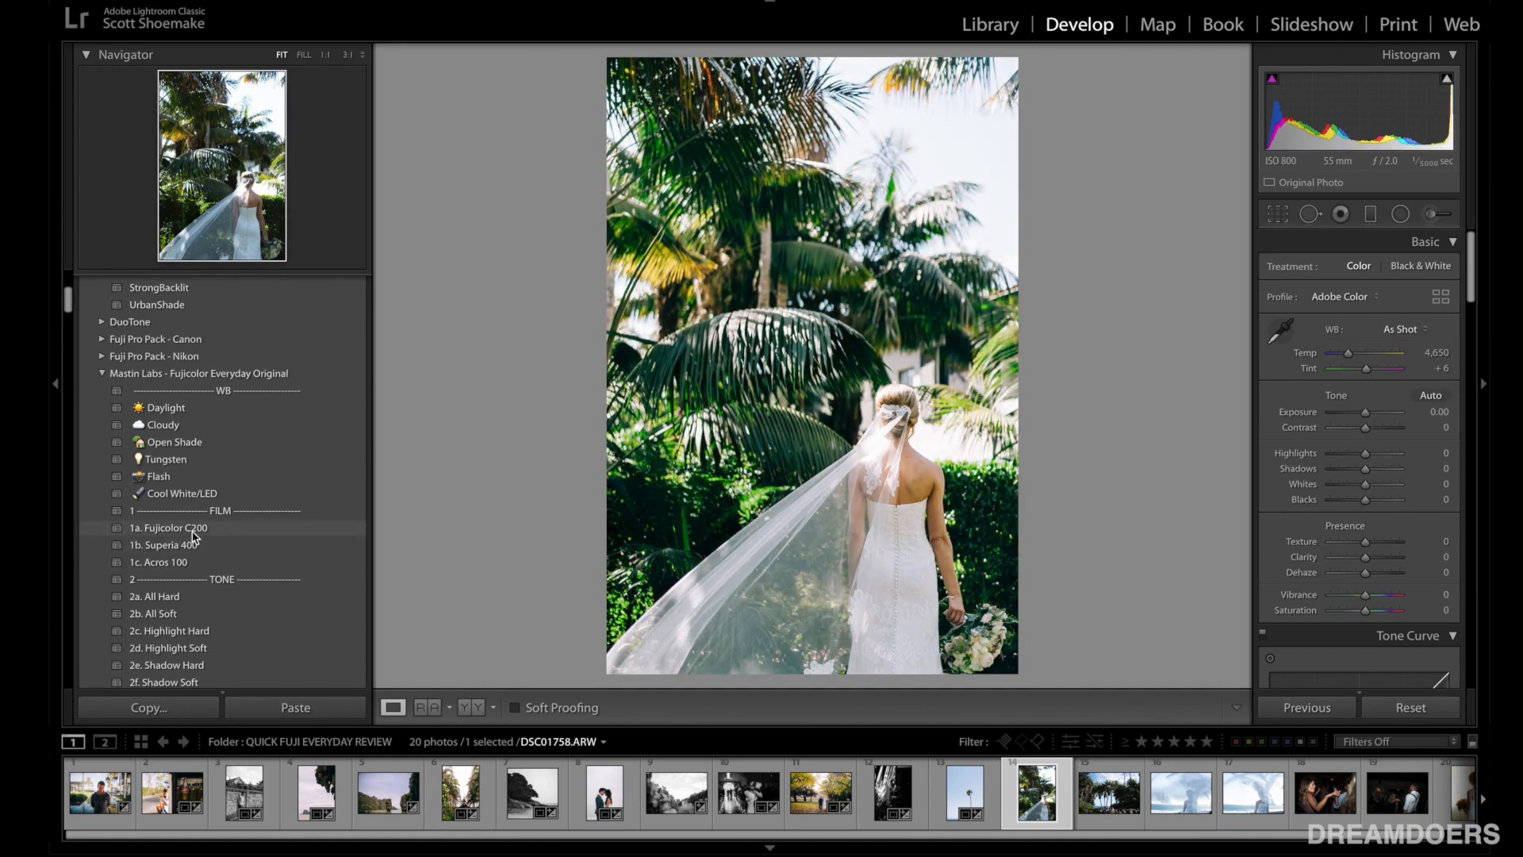
left_click(195, 529)
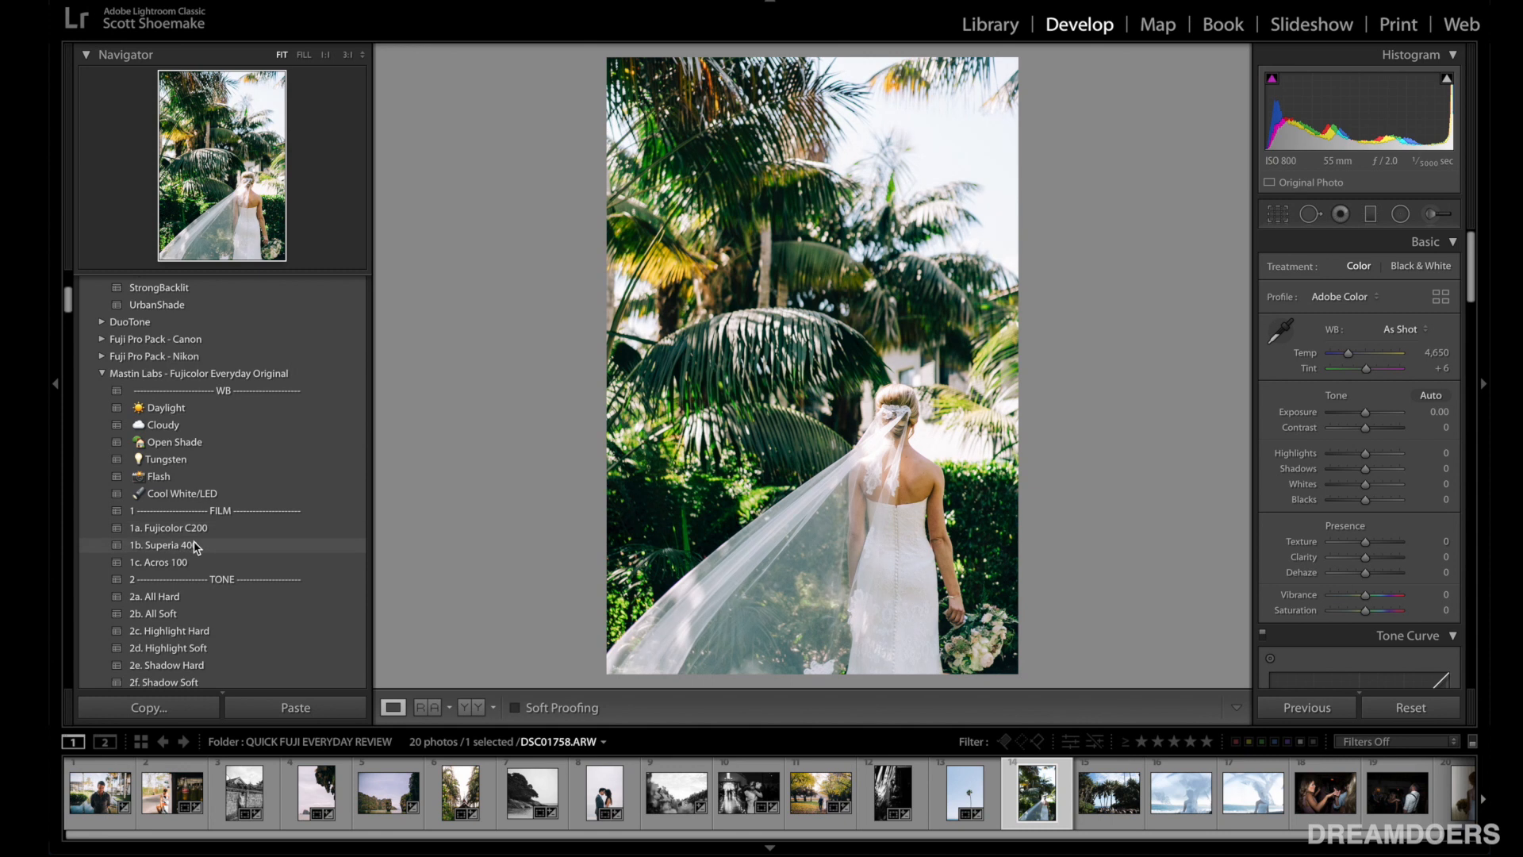
left_click(195, 546)
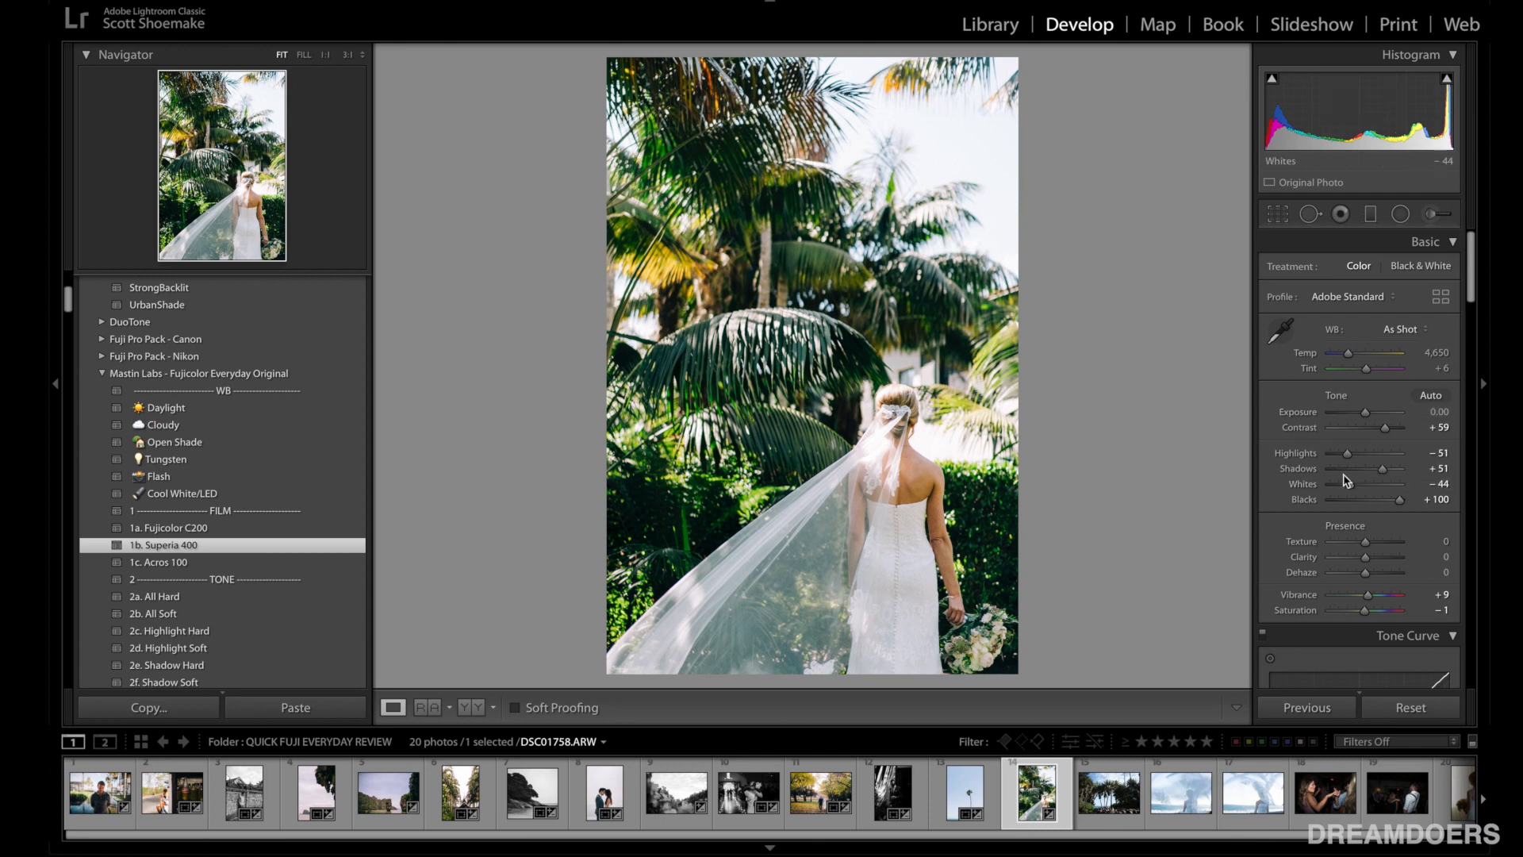
Step: Set the Green Saturation of the bride photo to −68 and compare before and after
scroll(1344, 479, "down", 15)
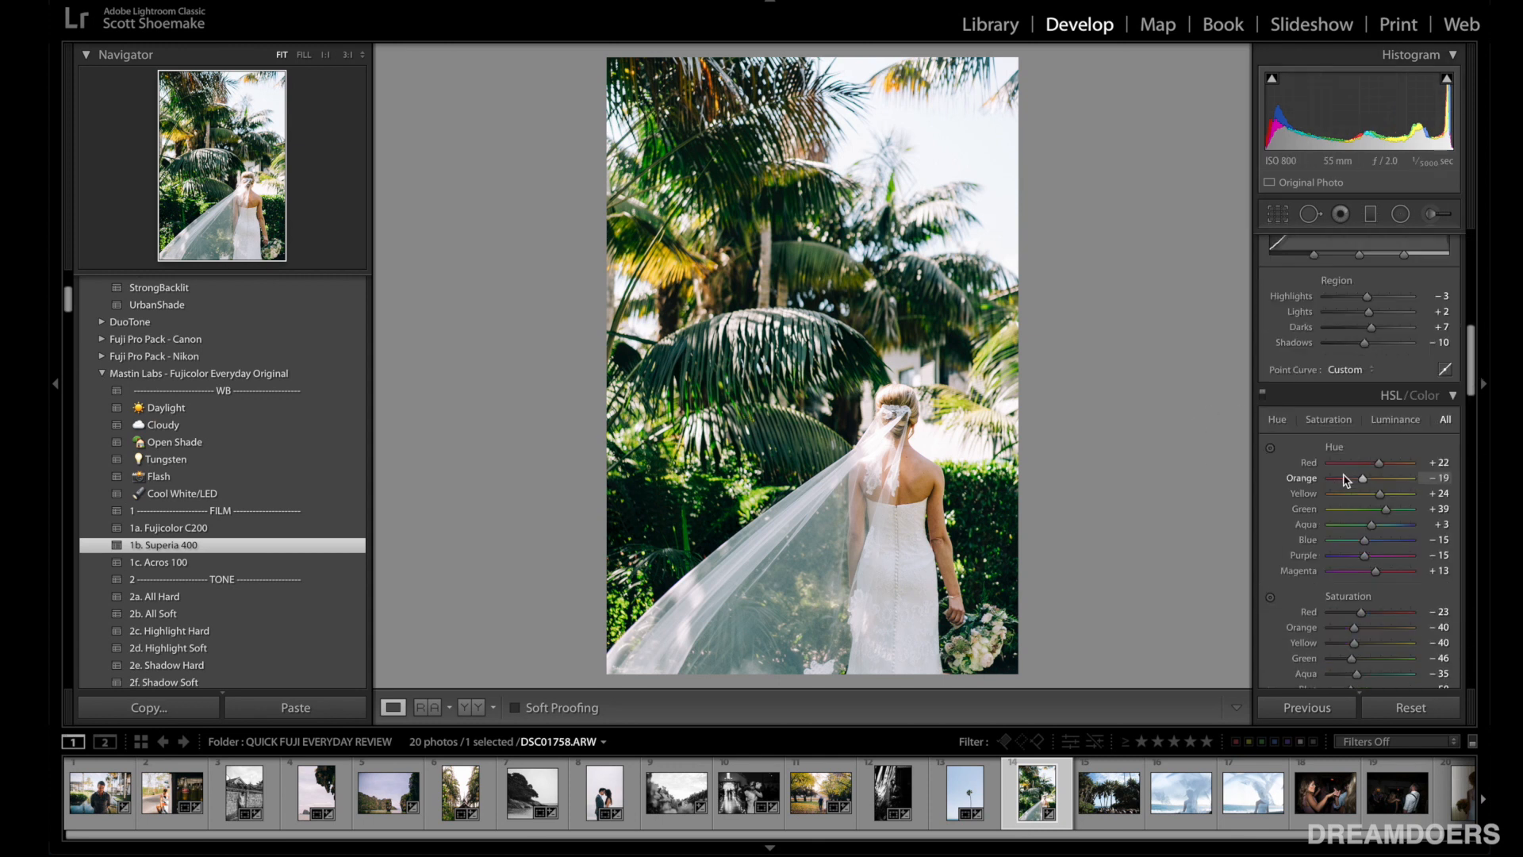
scroll(1344, 479, "down", 2)
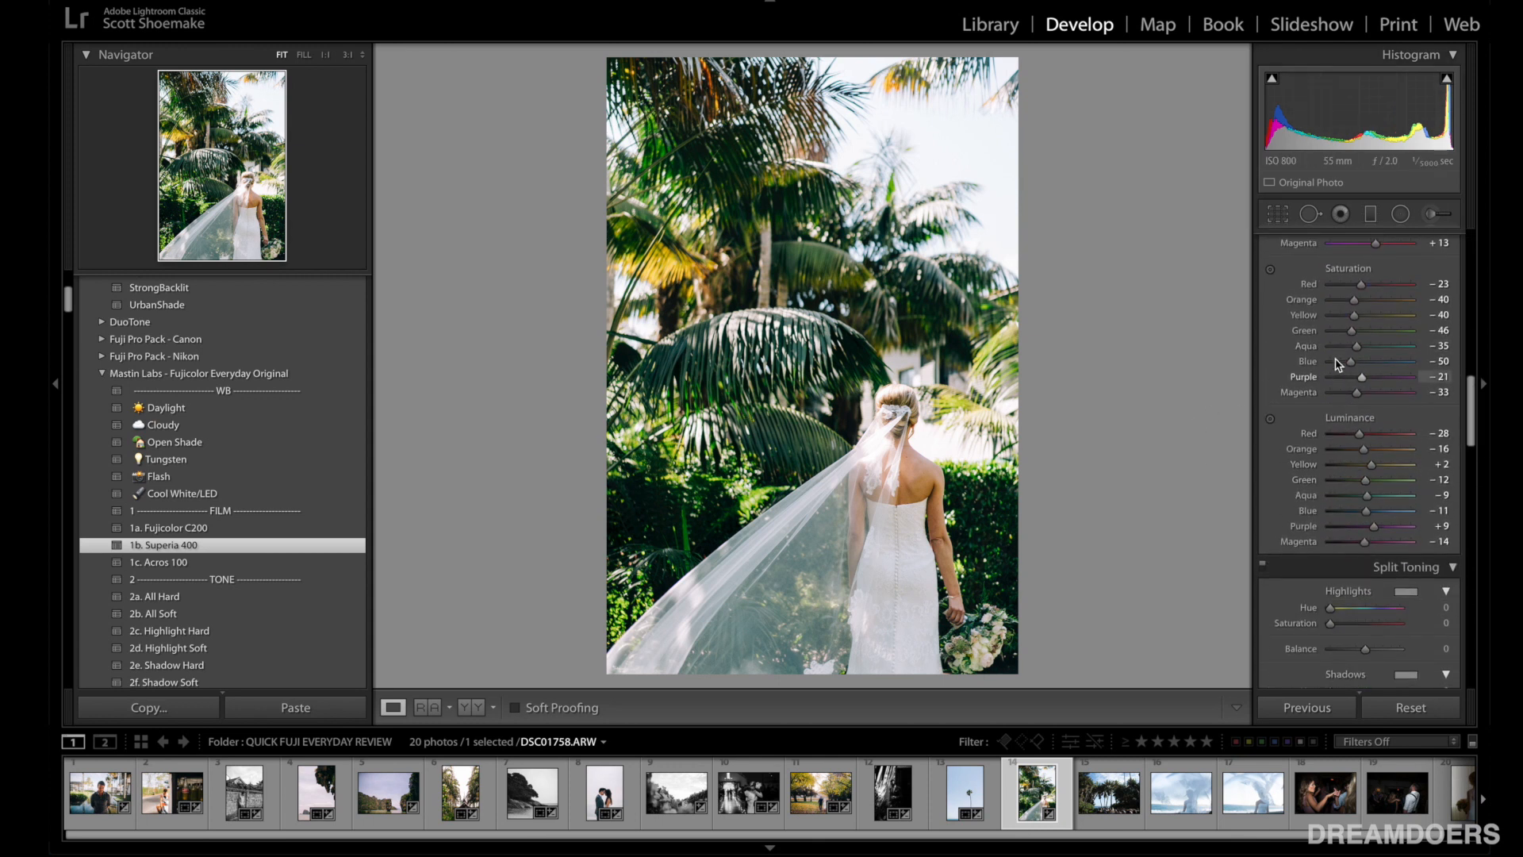
left_click(1338, 330)
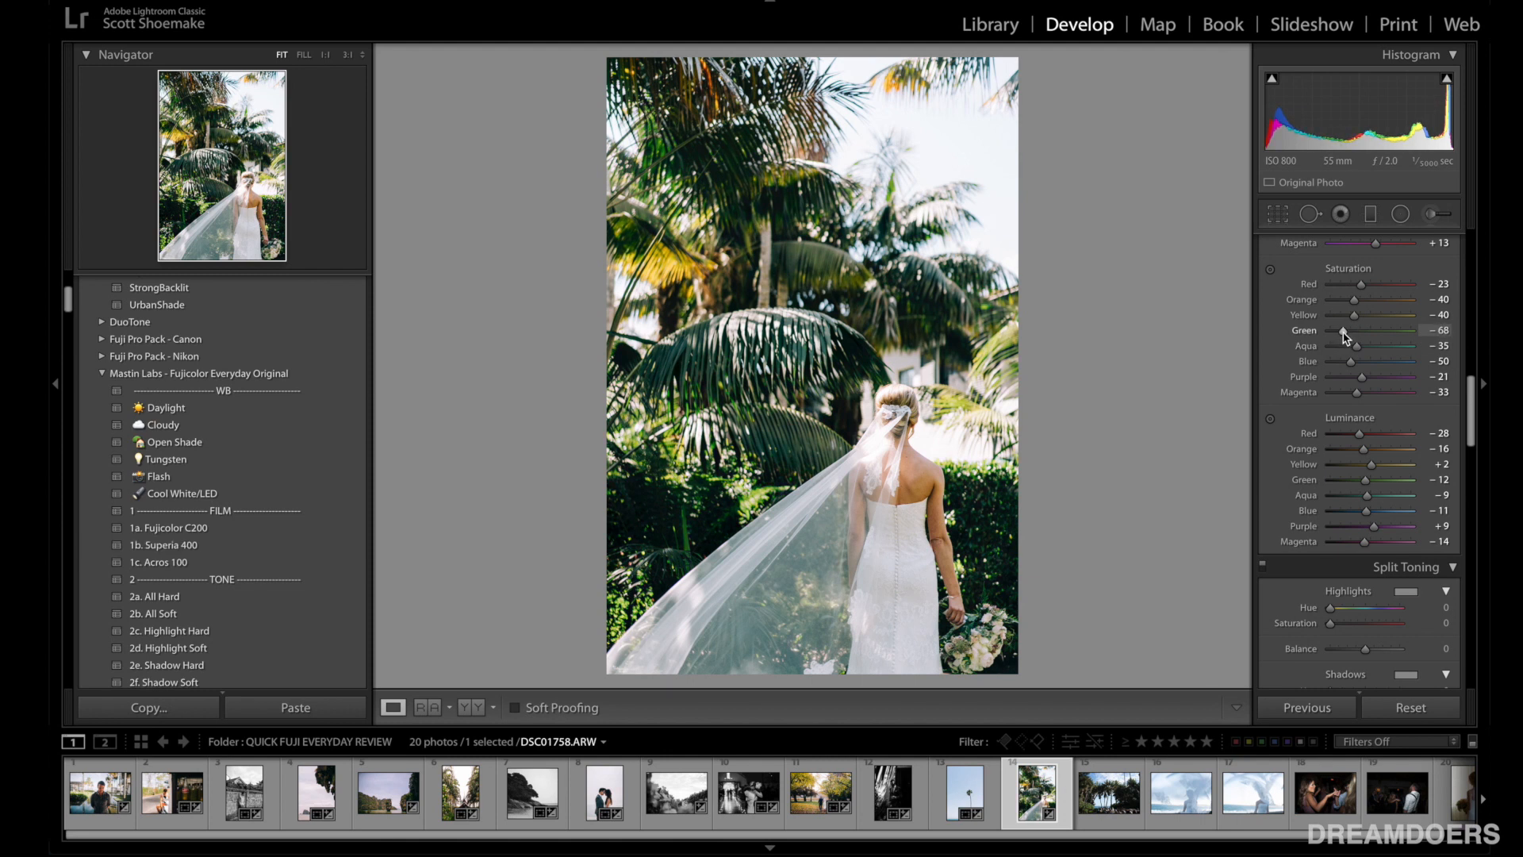
scroll(1343, 333, "up", 15)
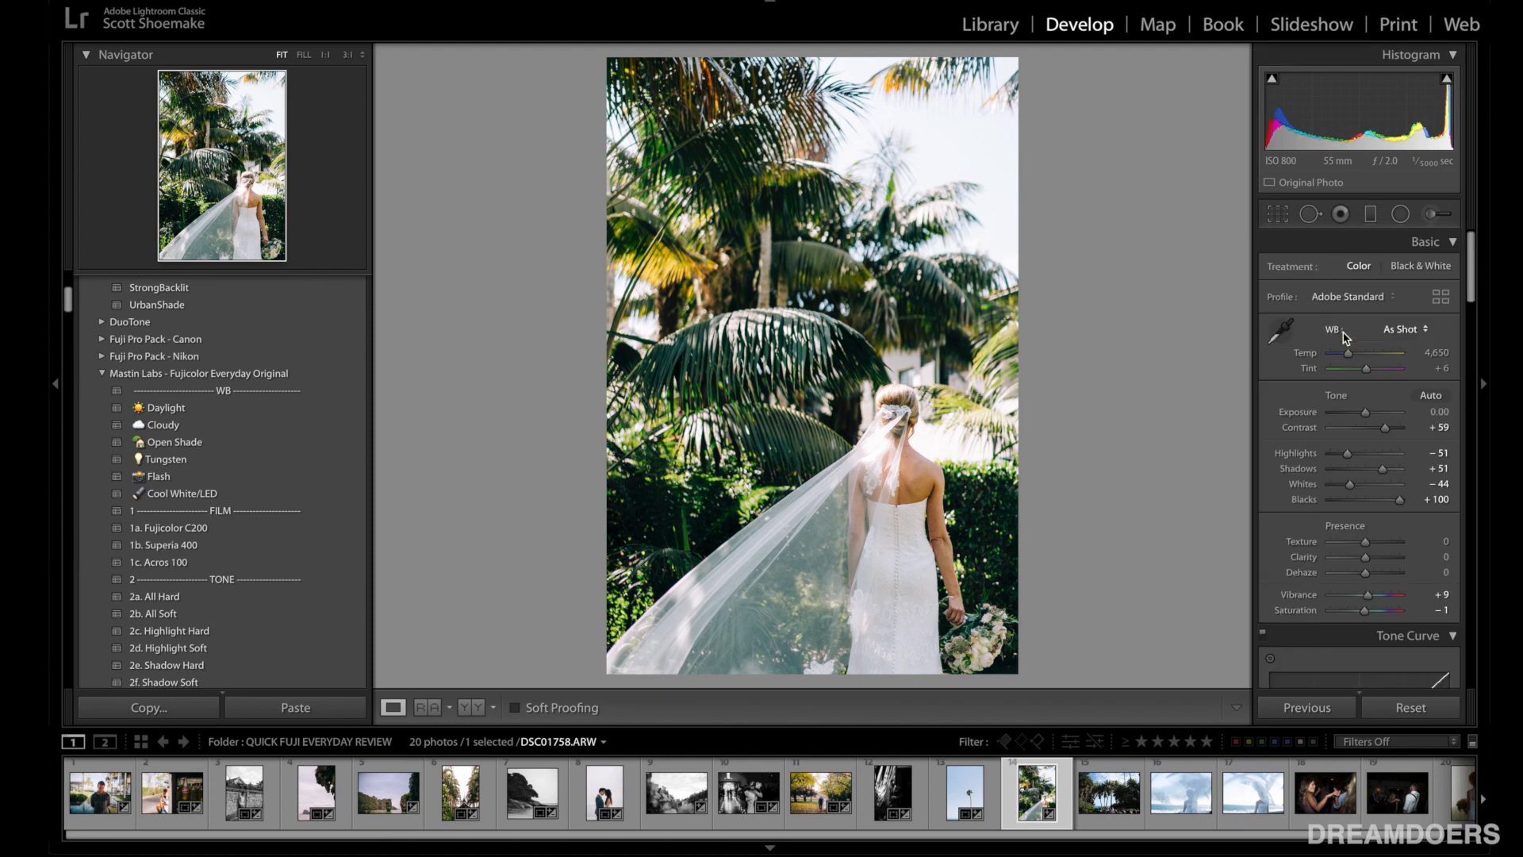
left_click(469, 706)
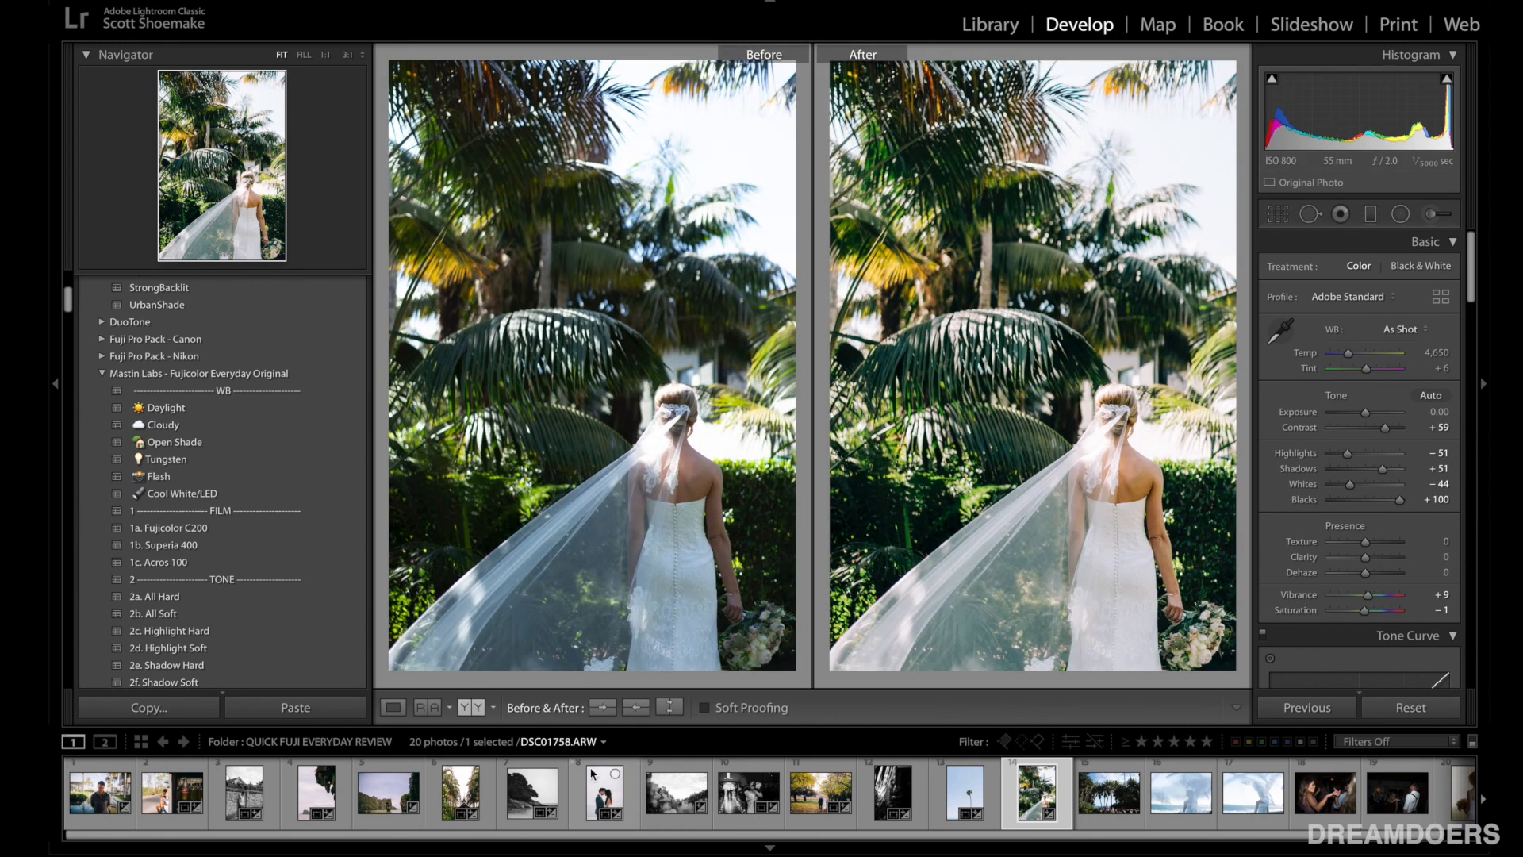
left_click(392, 708)
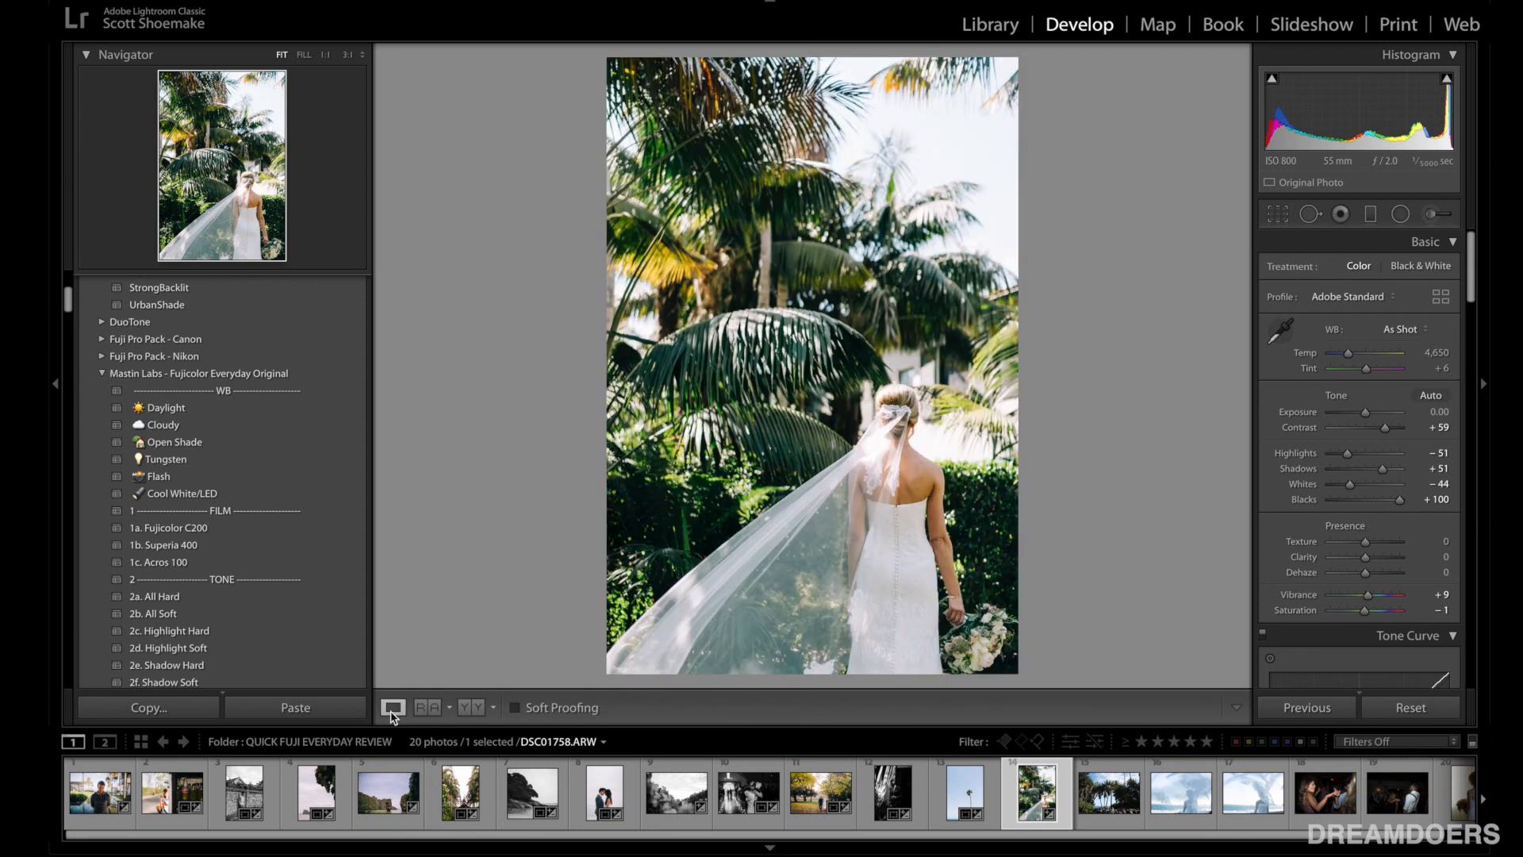
Step: Apply the Superia 400 preset to the photo of the wedding ceremony among the palm trees
left_click(1099, 785)
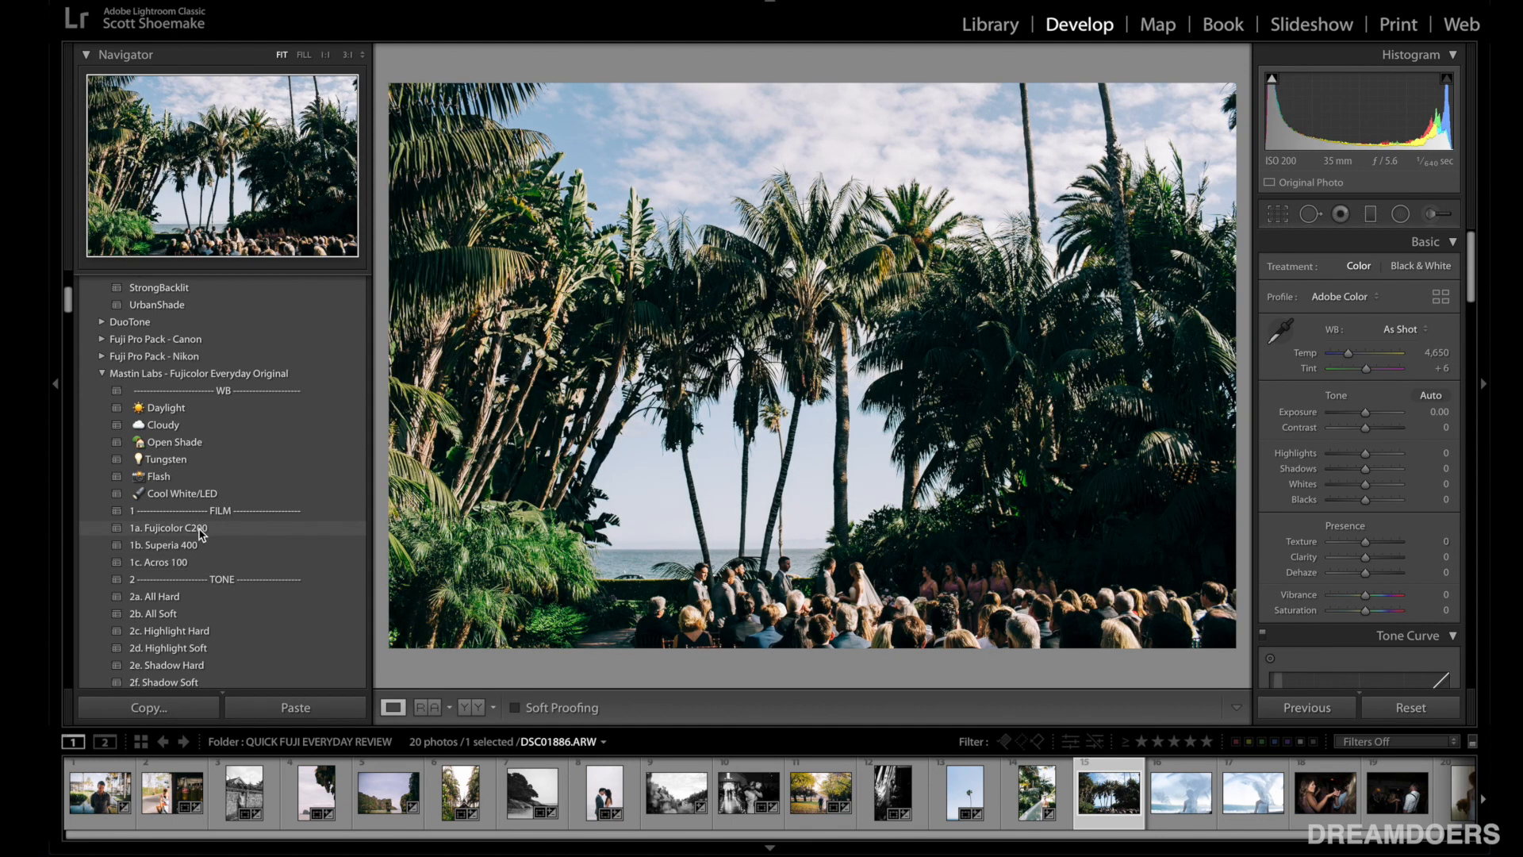
left_click(199, 547)
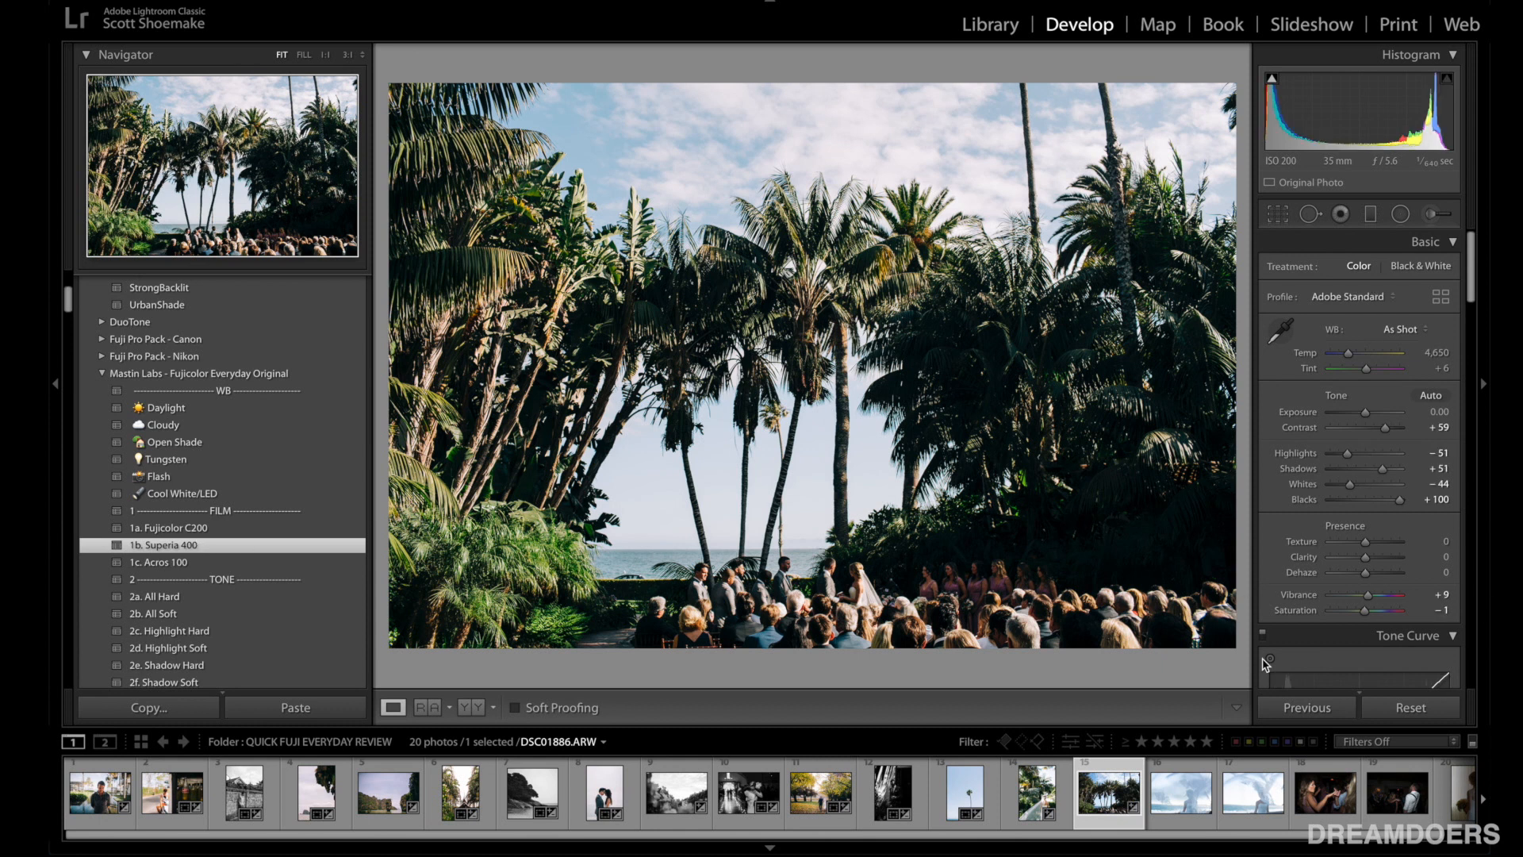
Step: Set the ceremony photo's Tone Curve Shadows to +42 and compare before and after
scroll(1361, 511, "down", 3)
scroll(1361, 508, "down", 3)
left_click_drag(1377, 527, 1388, 530)
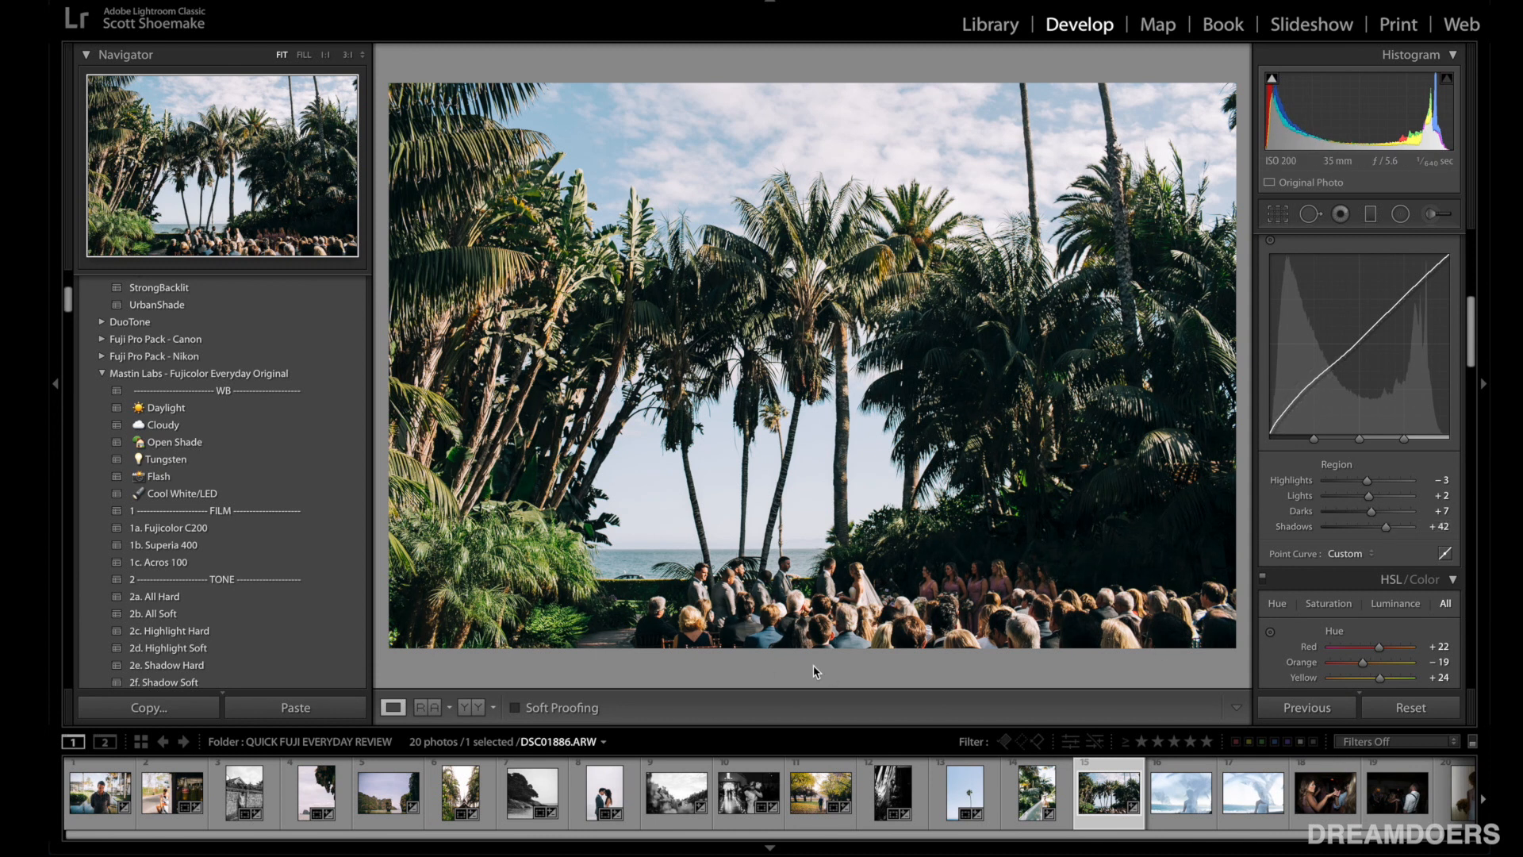
left_click(477, 713)
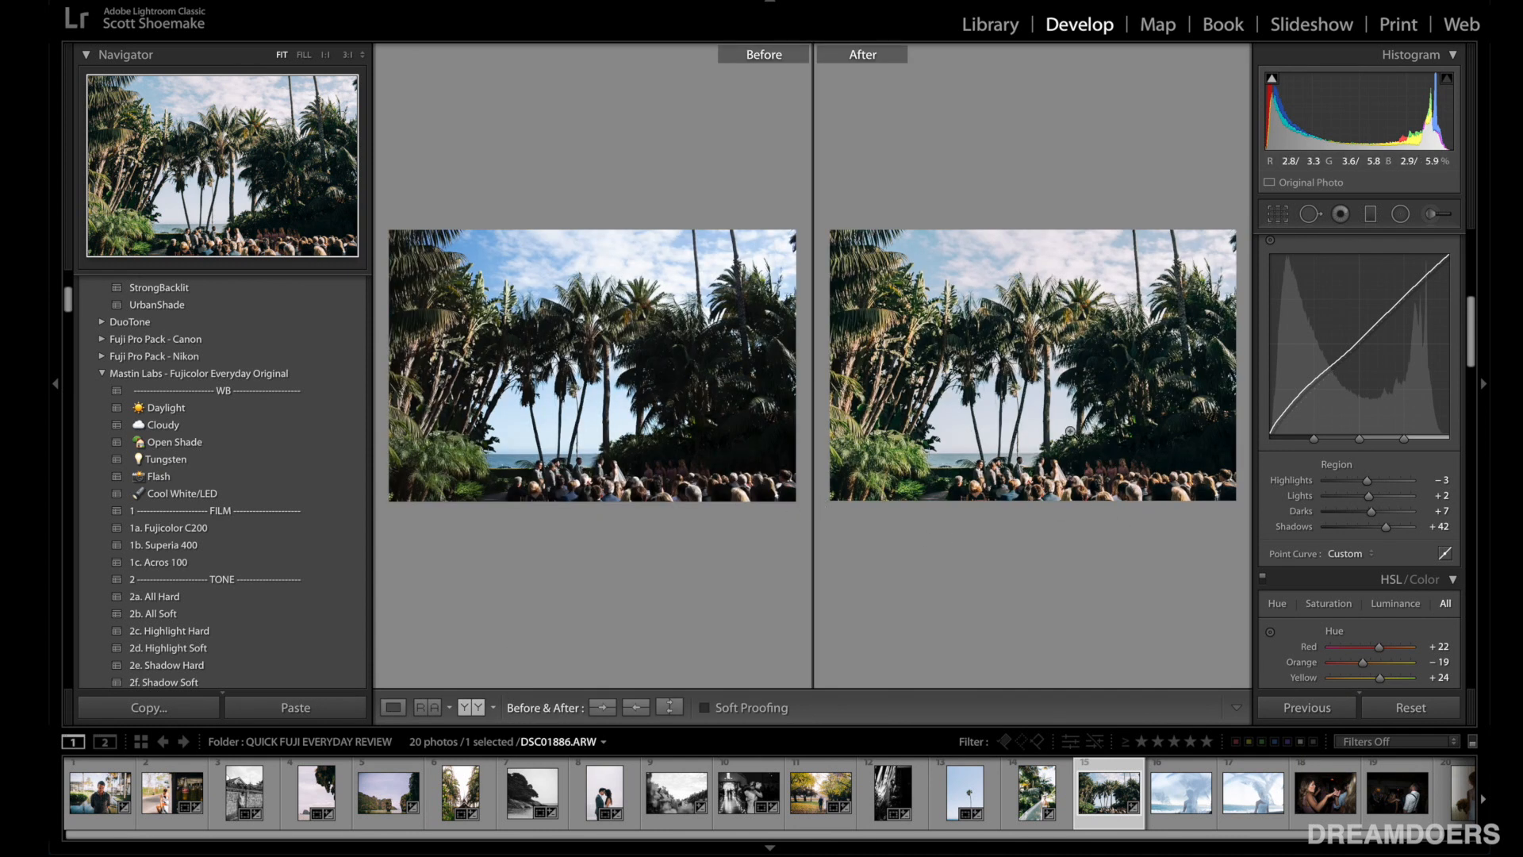
left_click(392, 708)
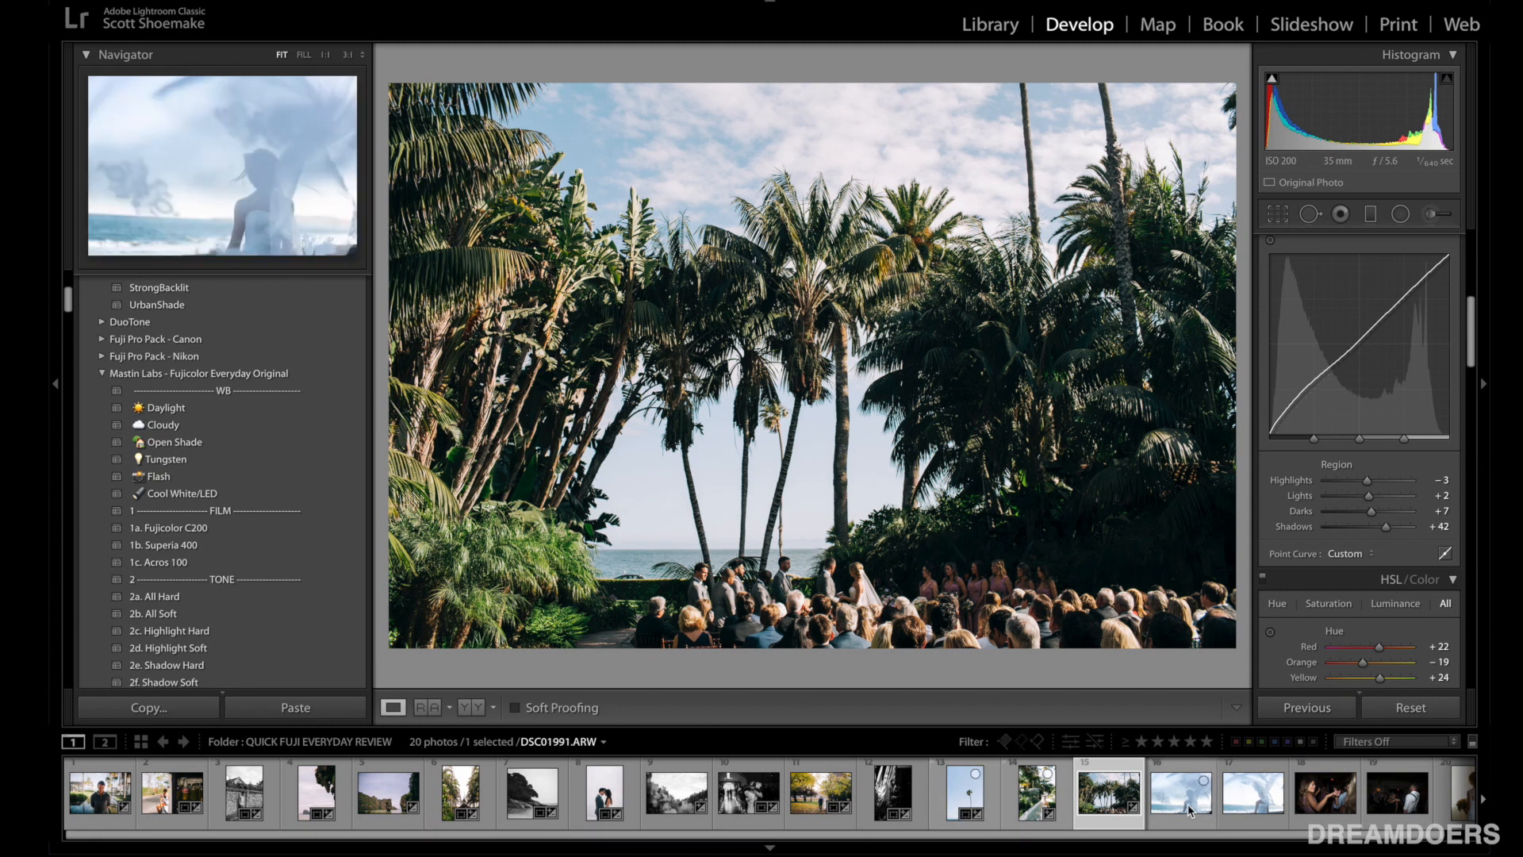
Step: Apply the Acros 100 preset to the hazy beach photo of the bride's silhouette and set its Exposure to −0.50
left_click(1158, 811)
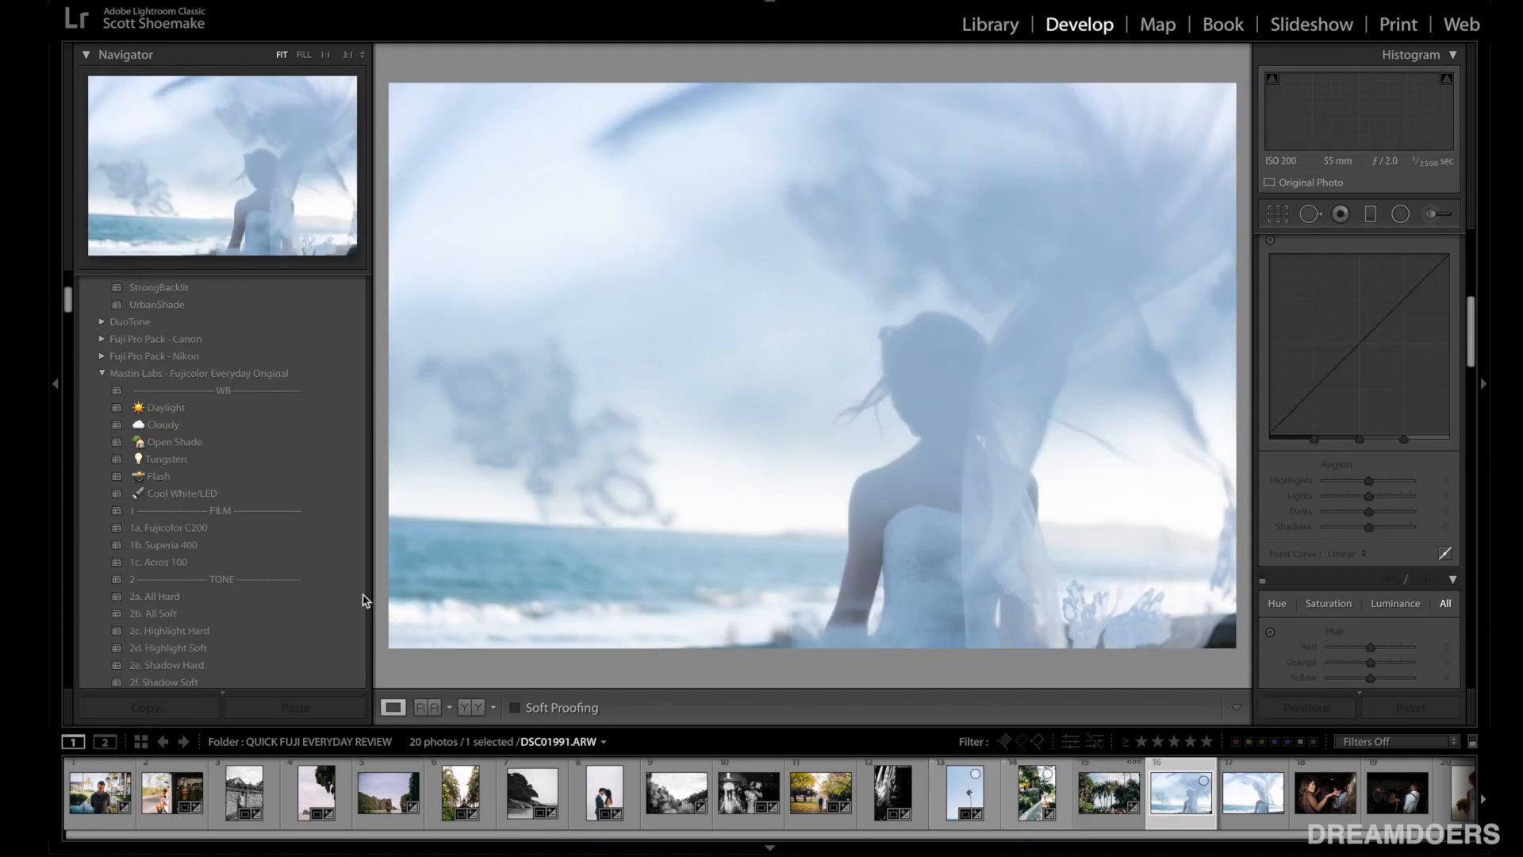
left_click(181, 563)
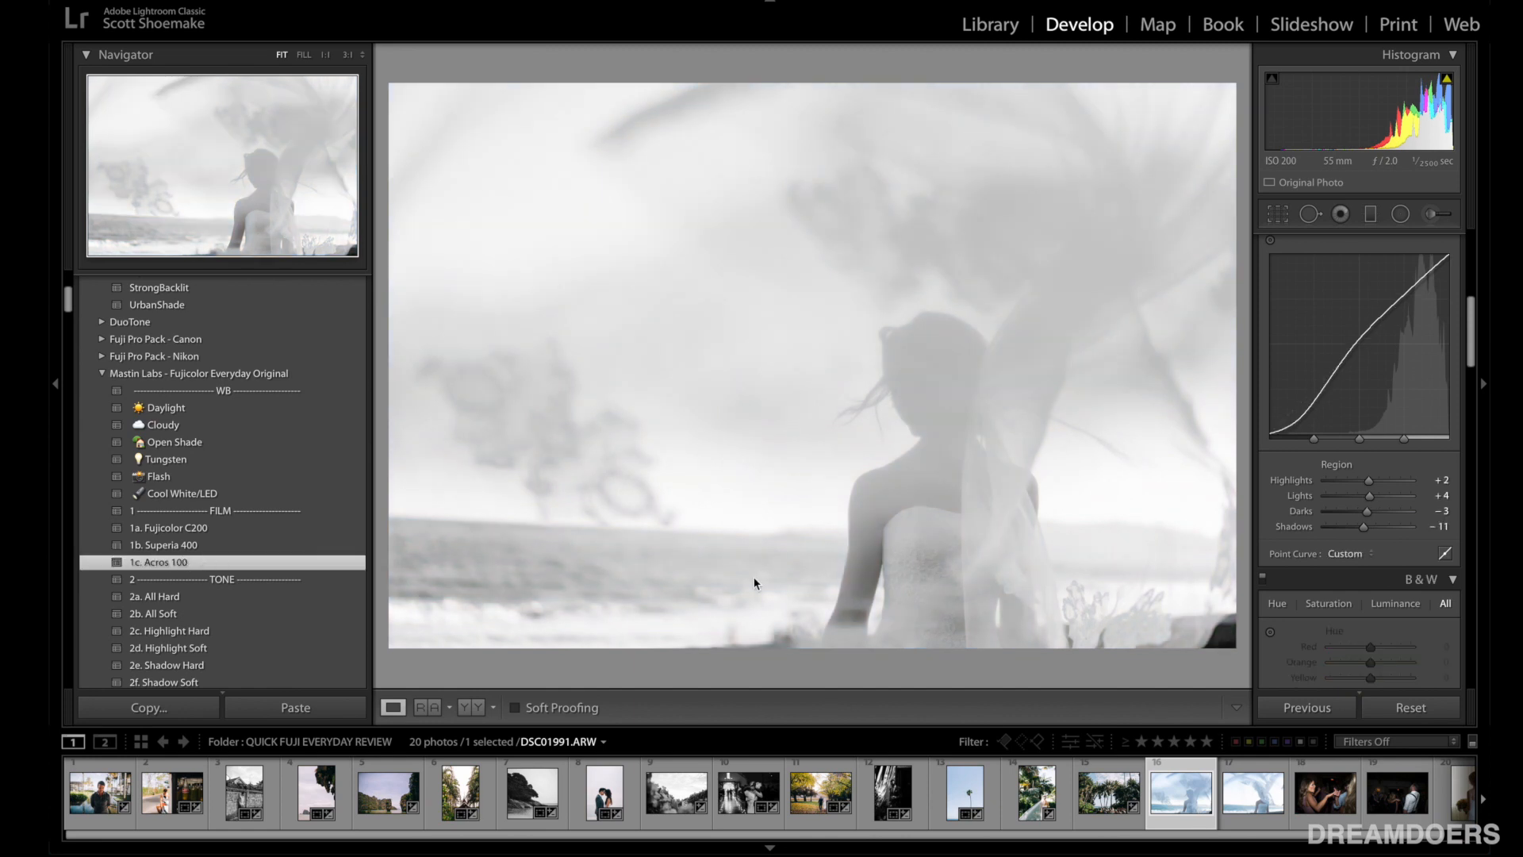
scroll(1333, 604, "up", 5)
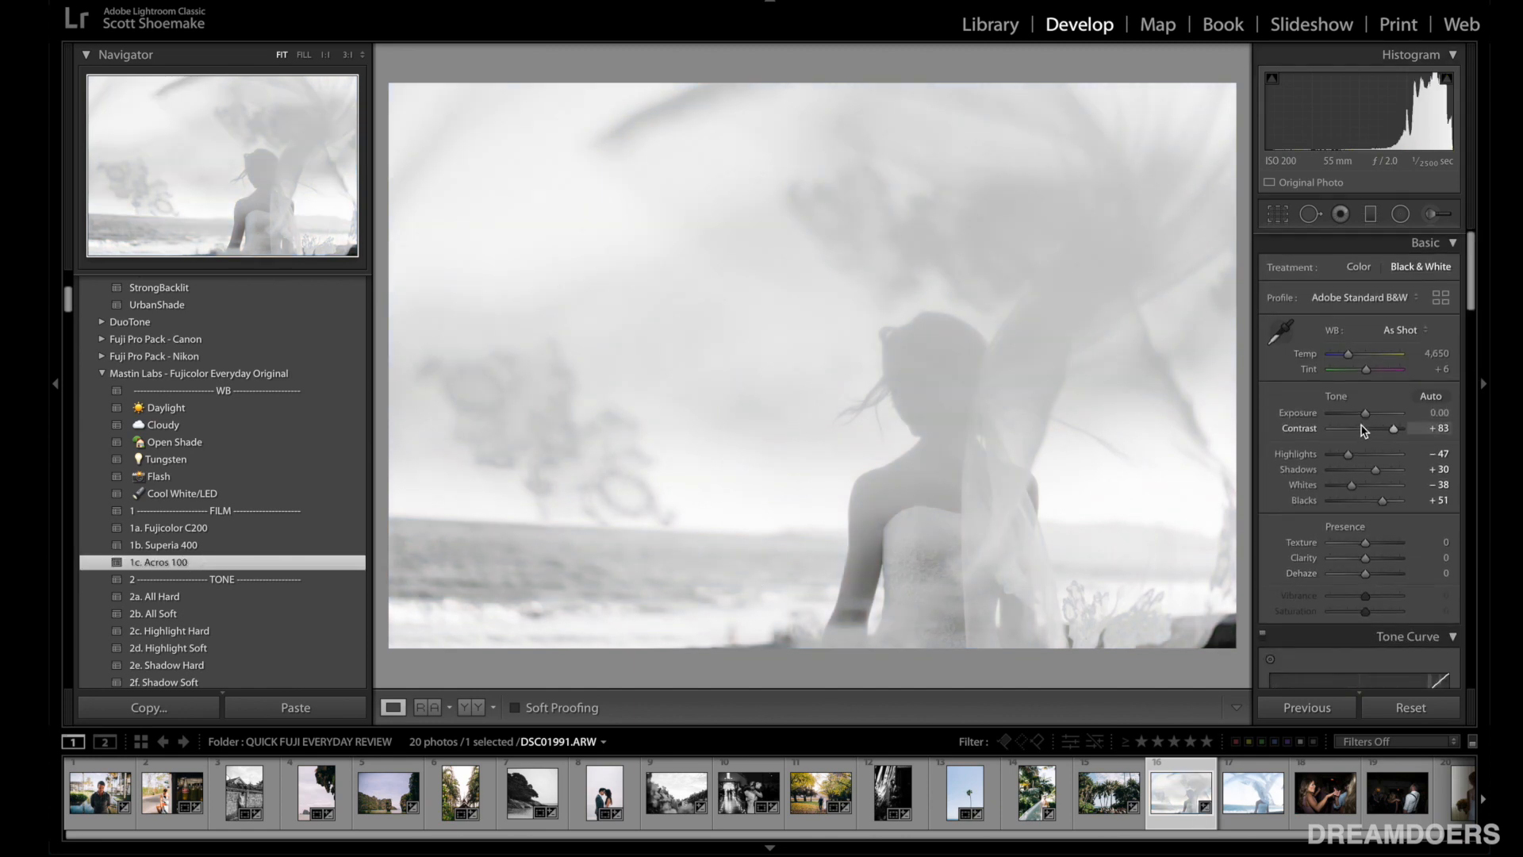
left_click_drag(1366, 413, 1362, 417)
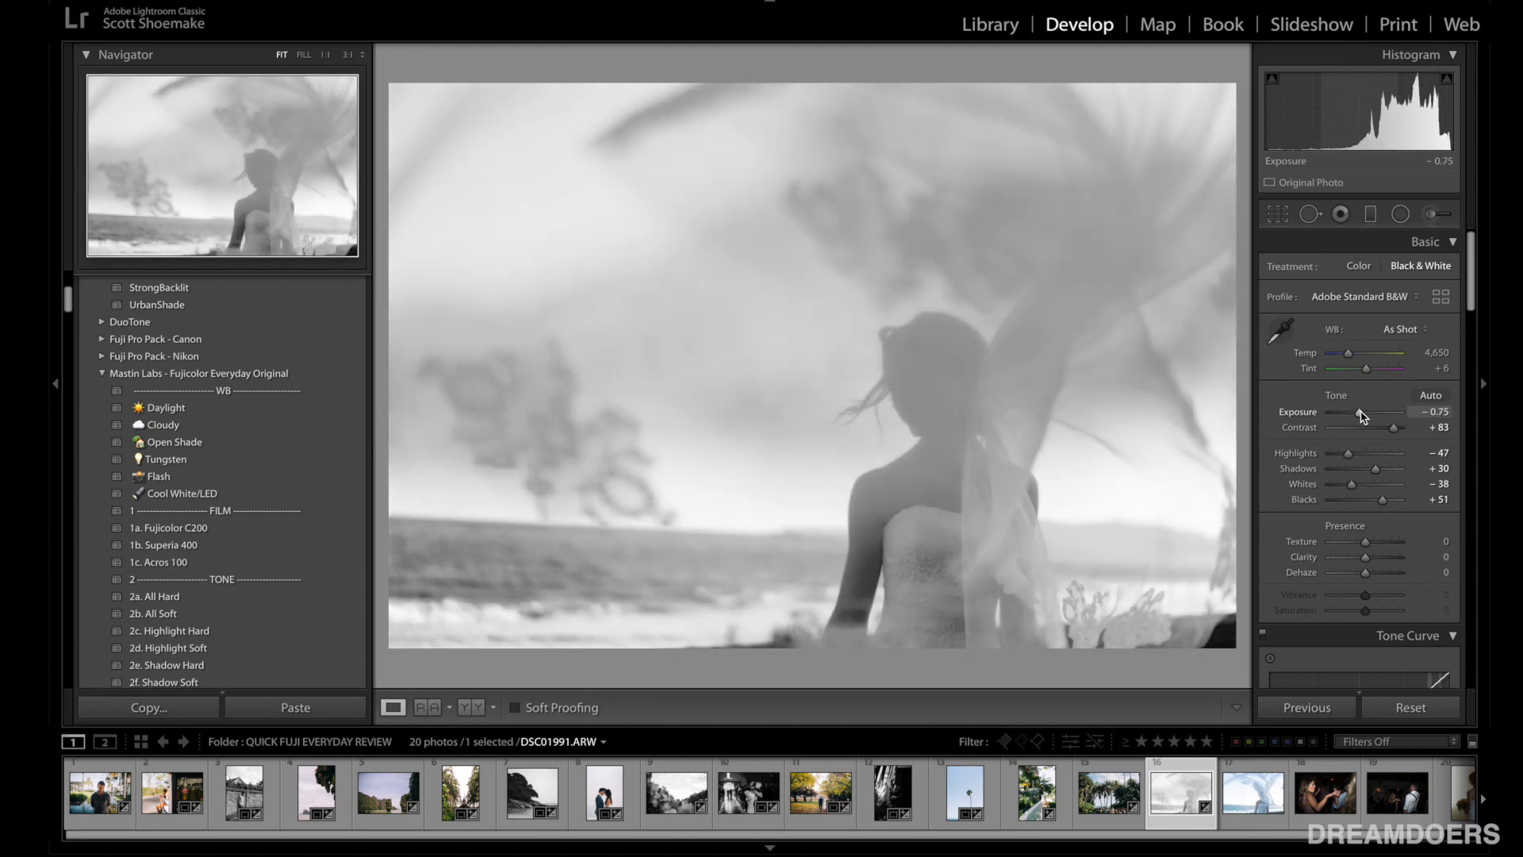
Step: Raise the Texture of the black-and-white beach silhouette photo
scroll(1369, 483, "down", 1)
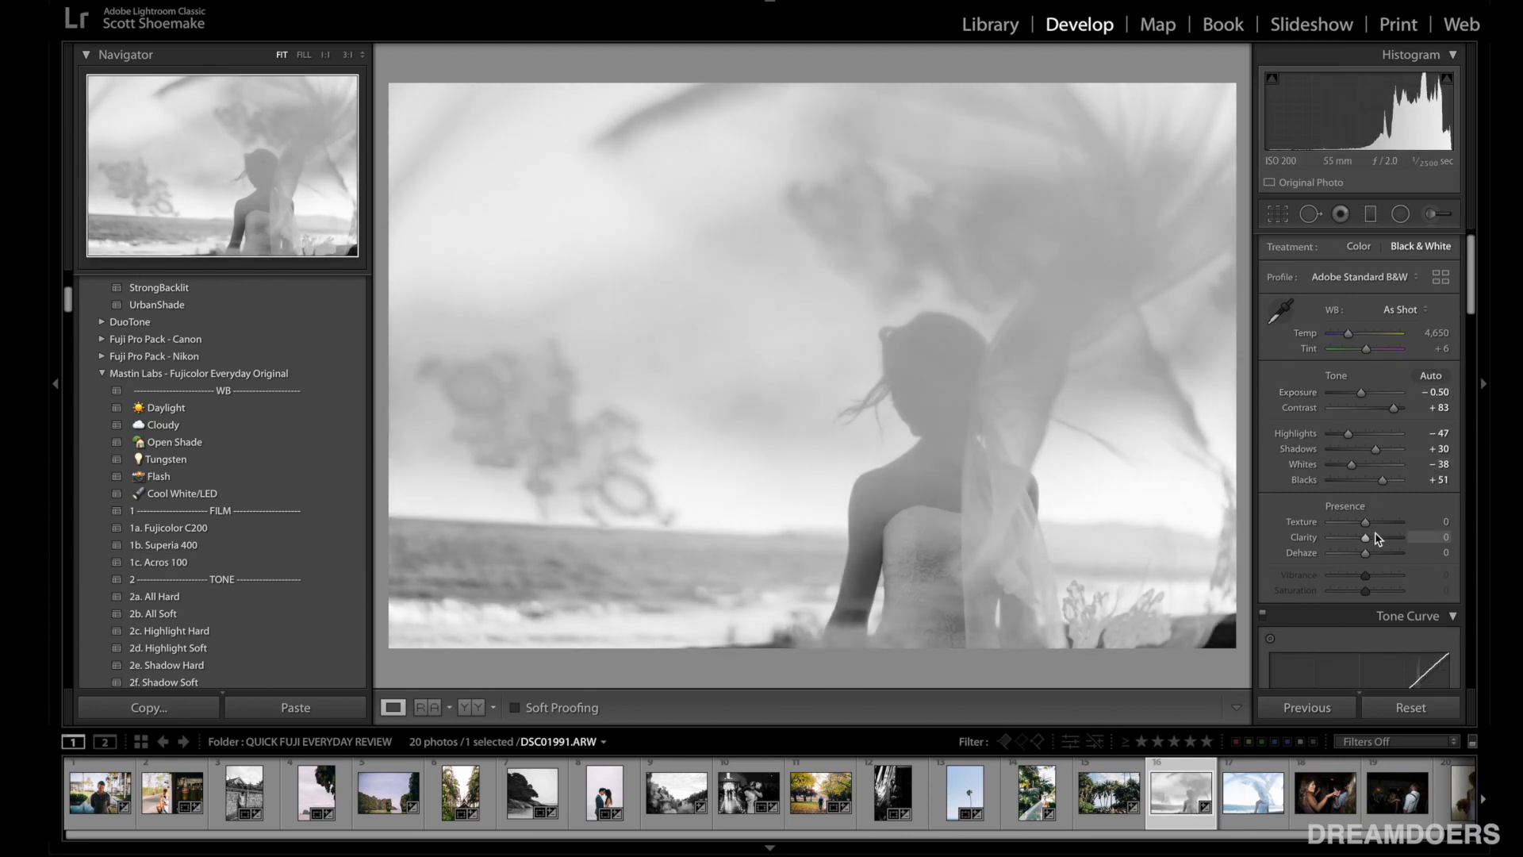
left_click_drag(1374, 524, 1380, 525)
mouse_move(894, 832)
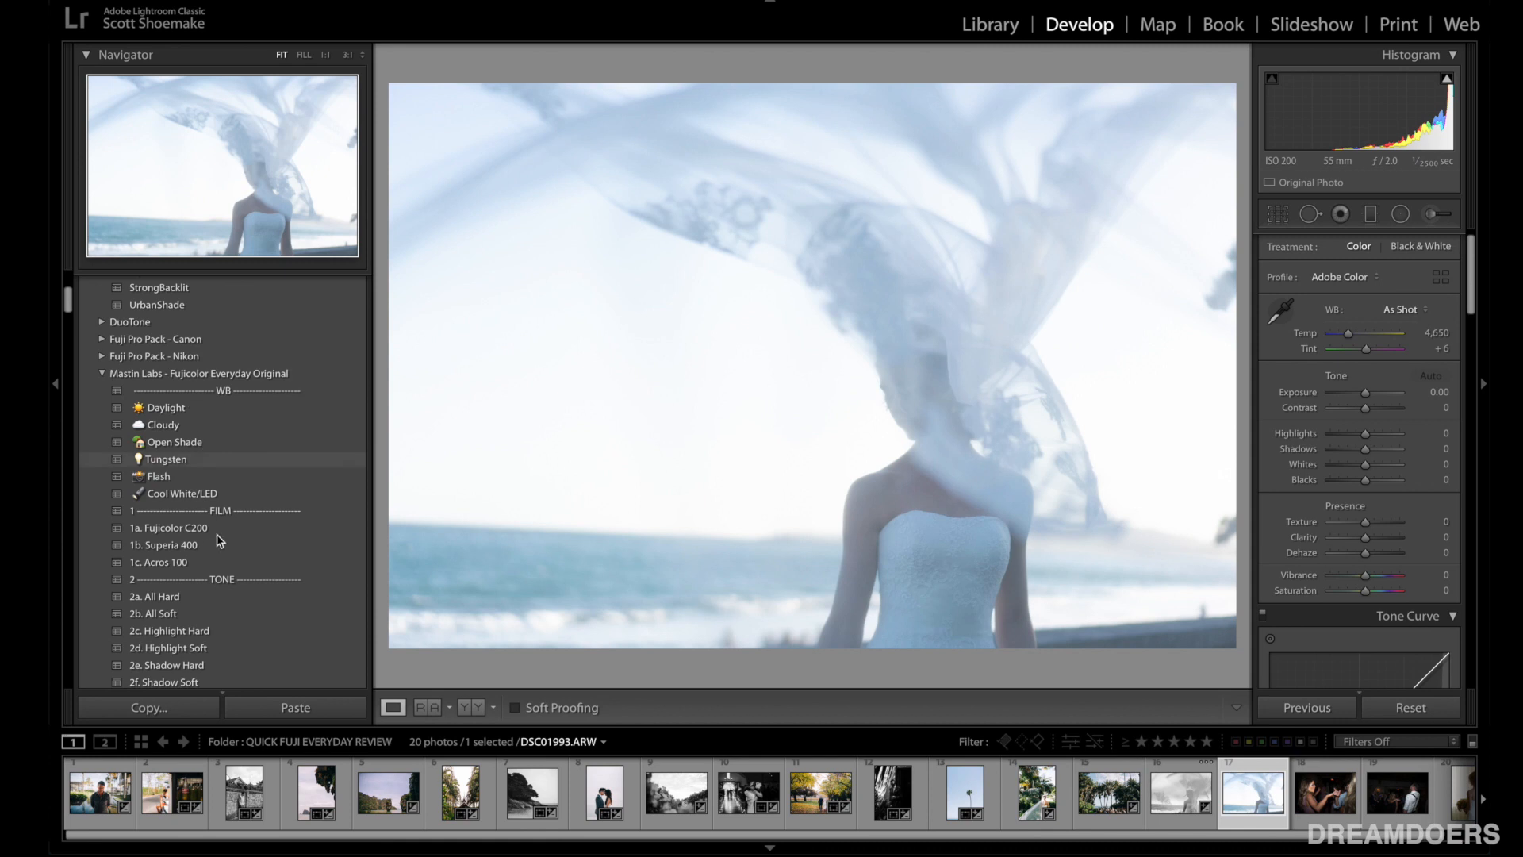
Step: Apply the Superia 400 preset to the beach photo of the bride under the blowing veil and set its Exposure to −0.55
left_click(213, 549)
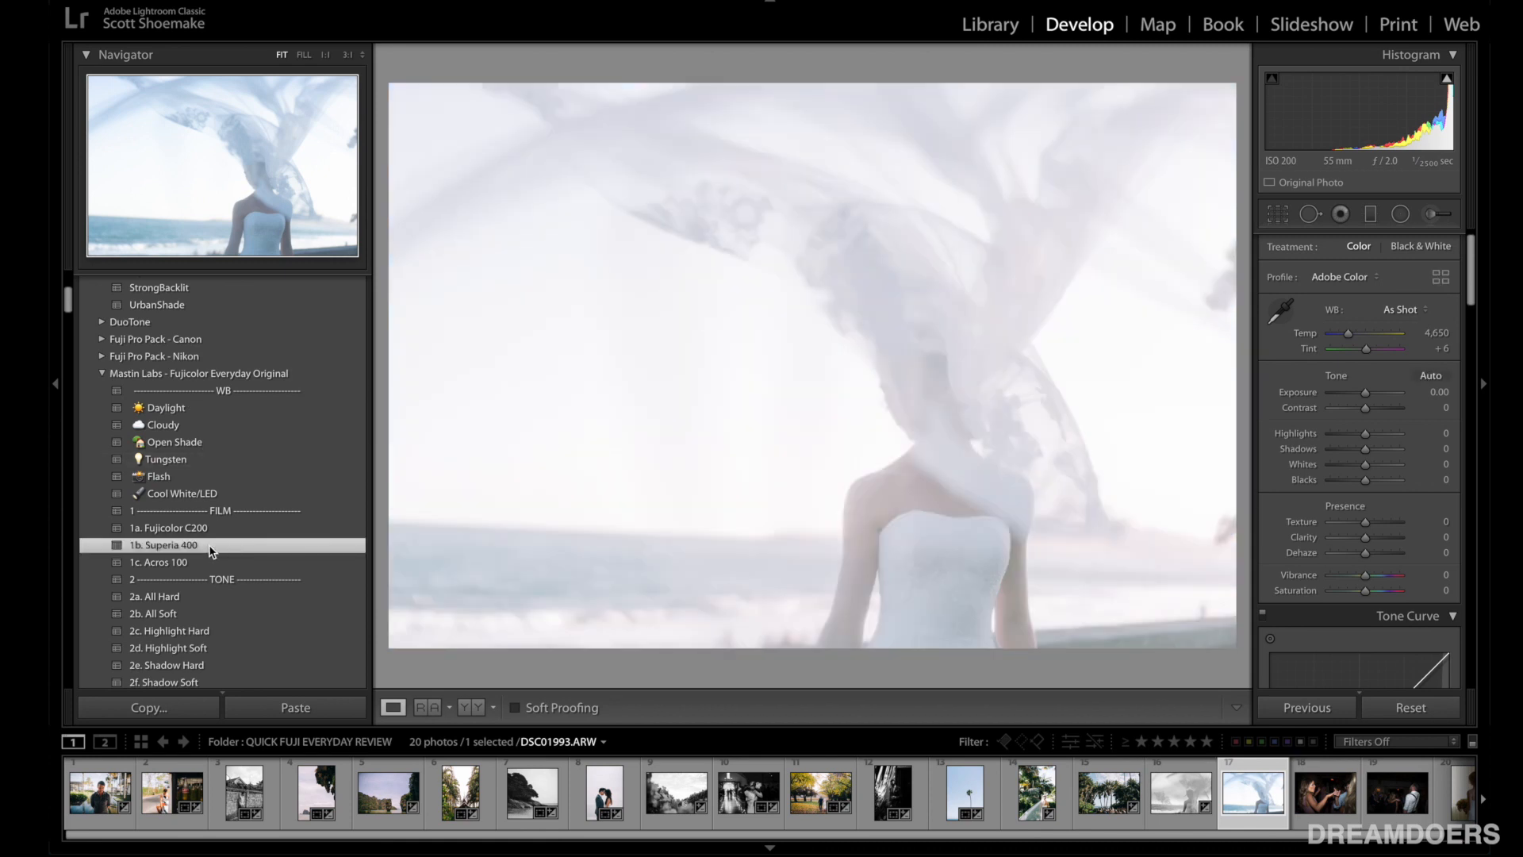
left_click_drag(1365, 392, 1362, 396)
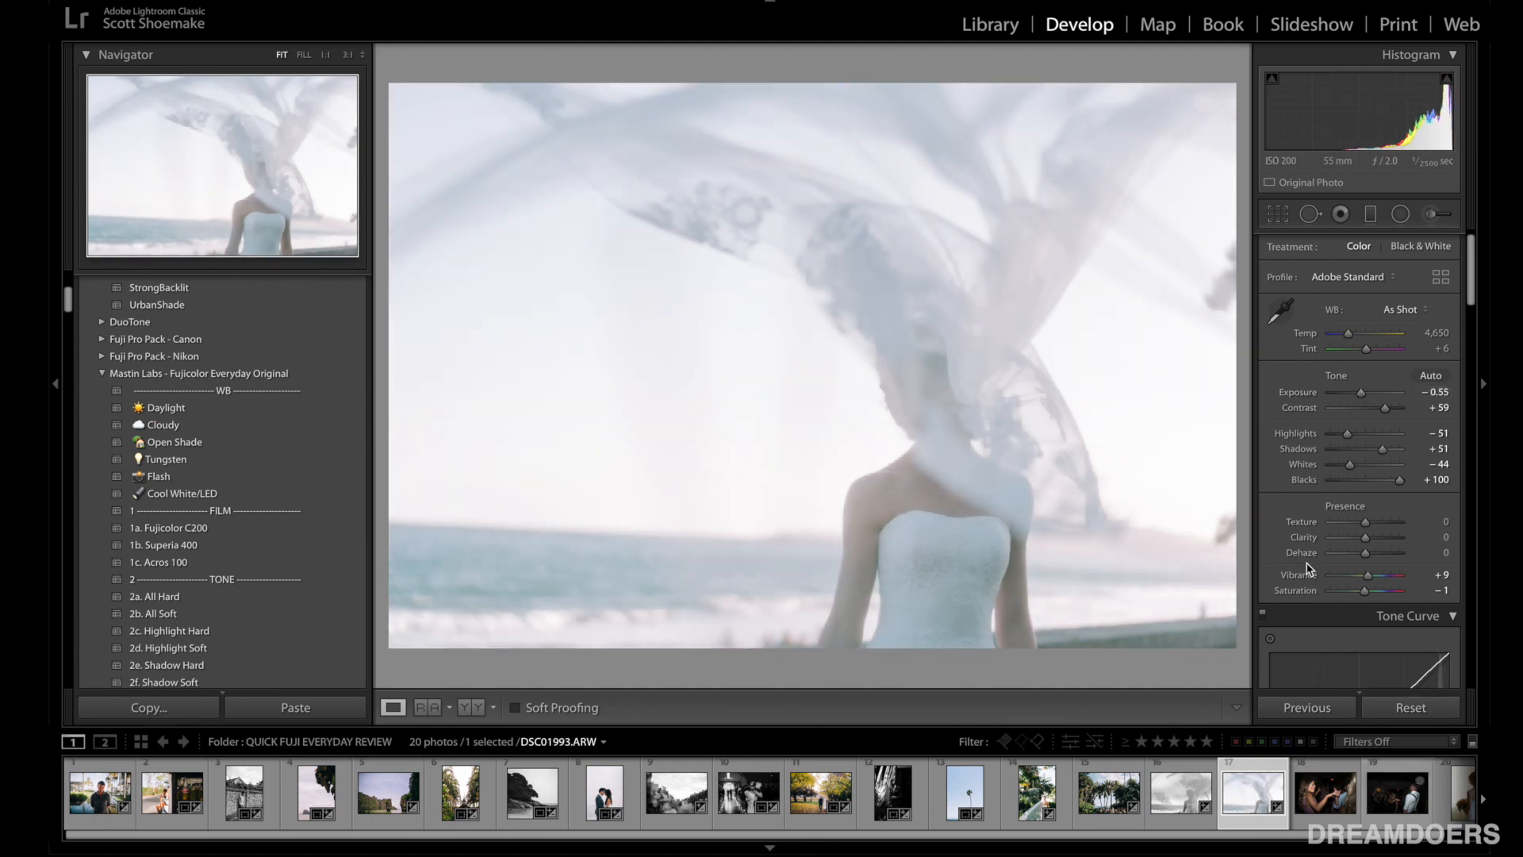
Step: Compare the Superia 400 and Fujicolor C200 presets on the dance photo of the woman in pink and apply Superia 400
scroll(1023, 793, "right", 1)
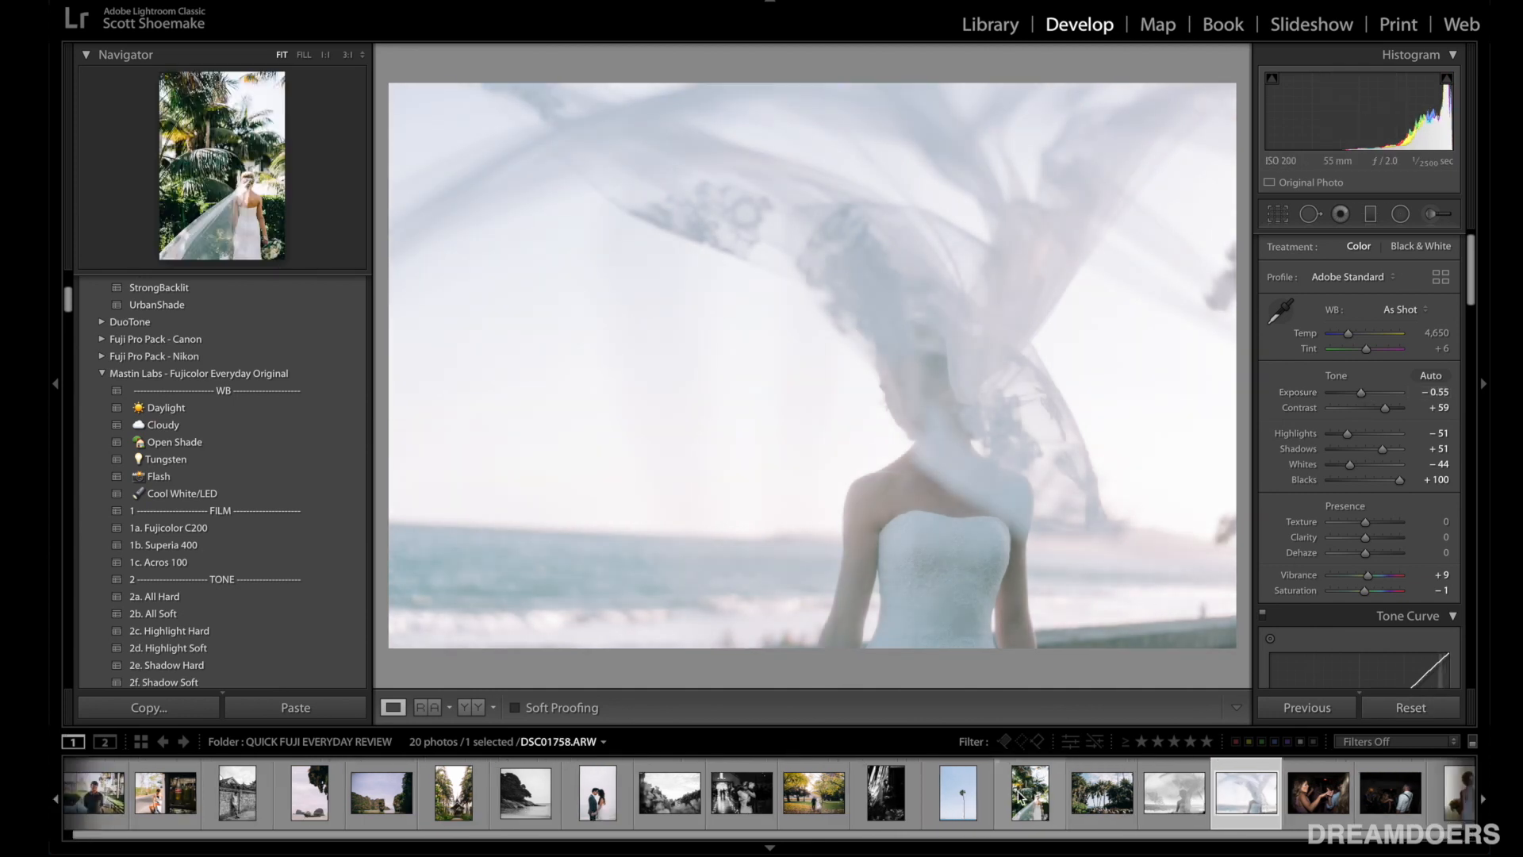
left_click(1289, 803)
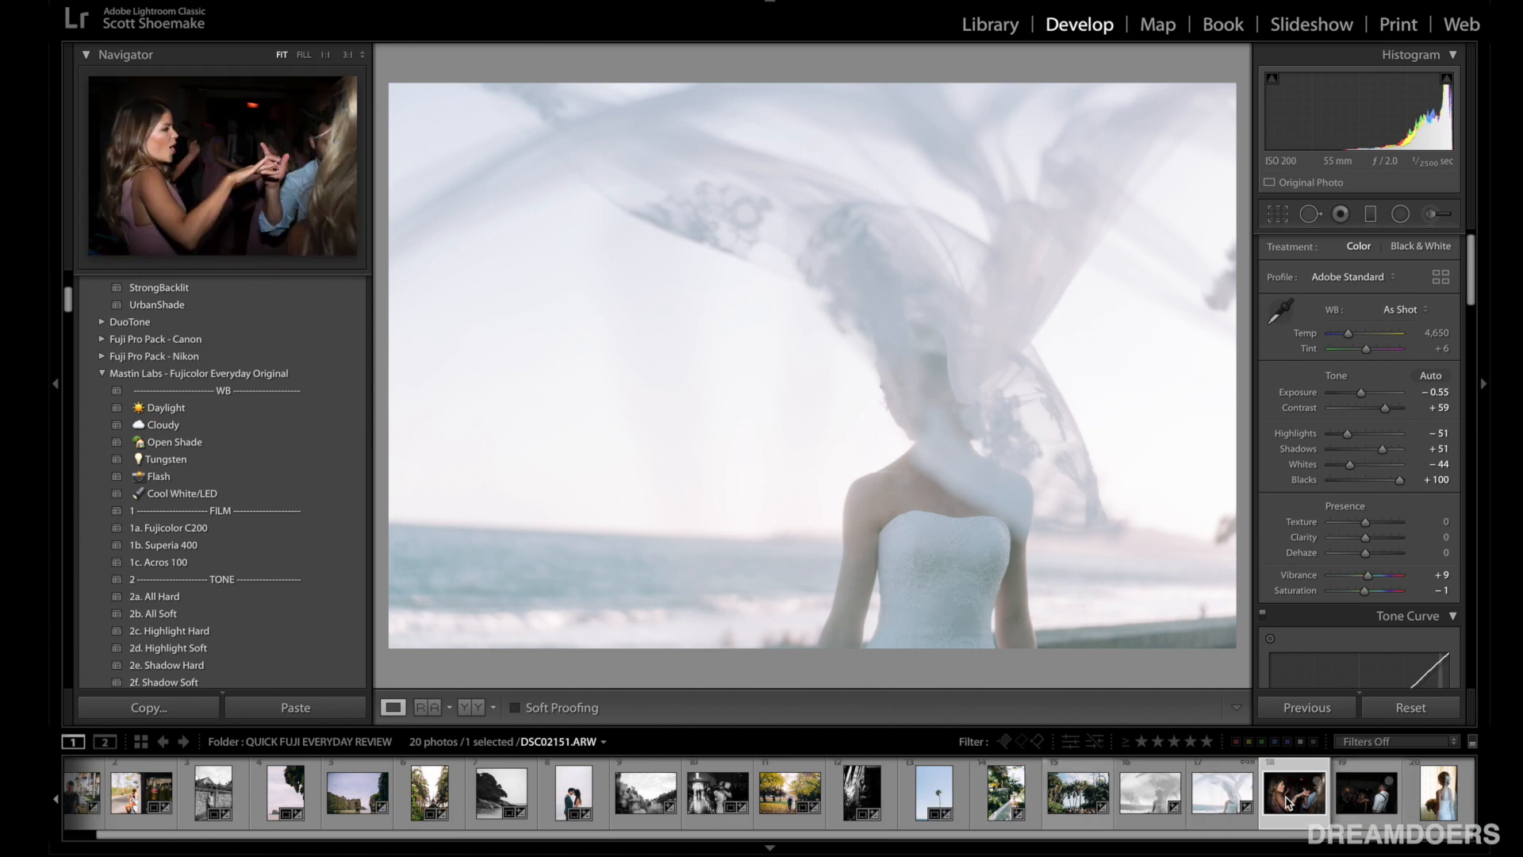
scroll(205, 444, "down", 2)
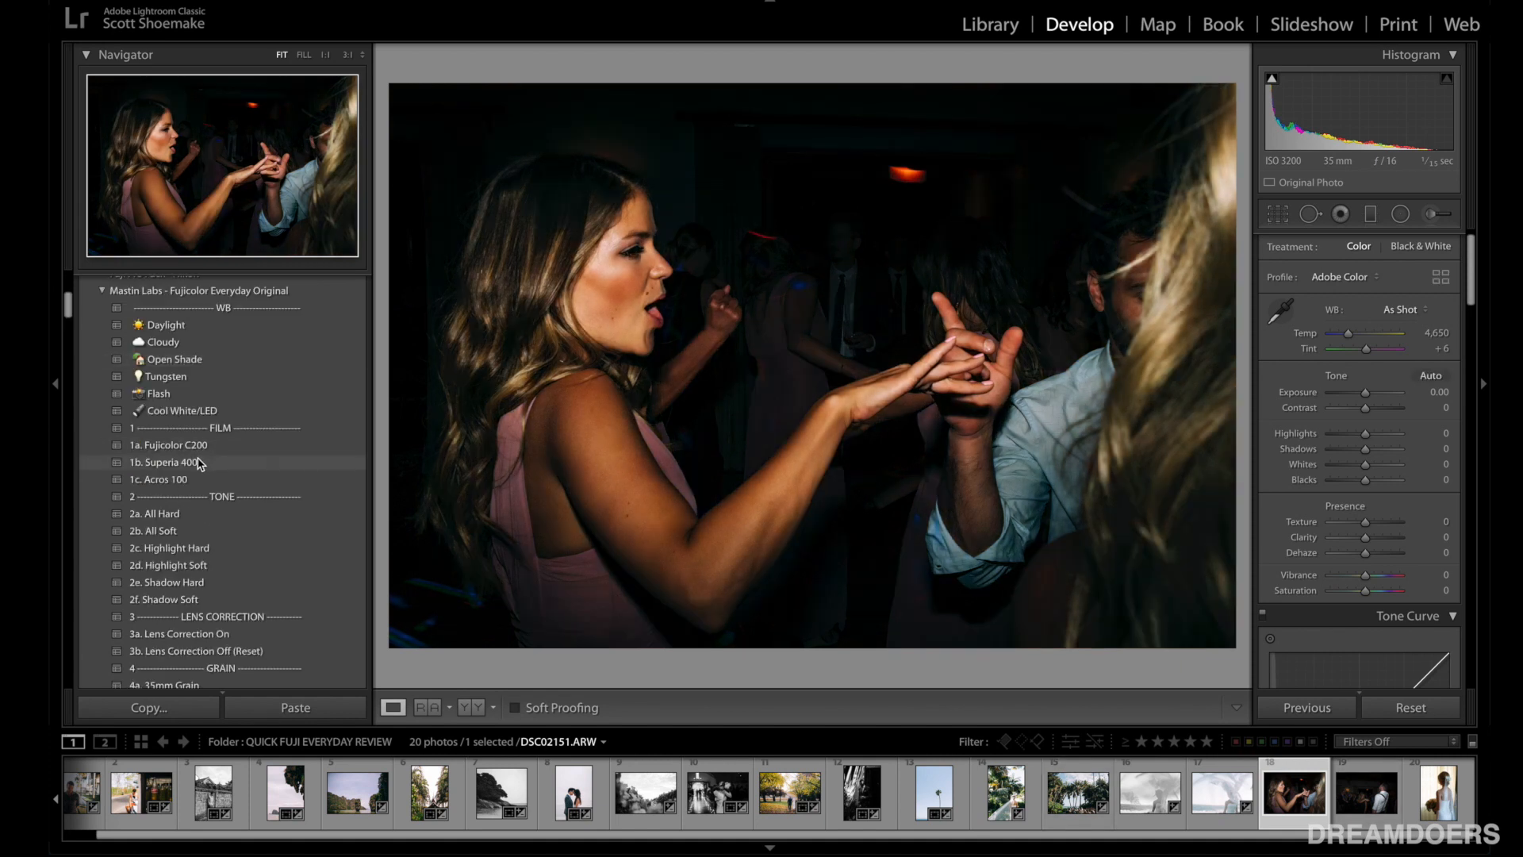
left_click(198, 462)
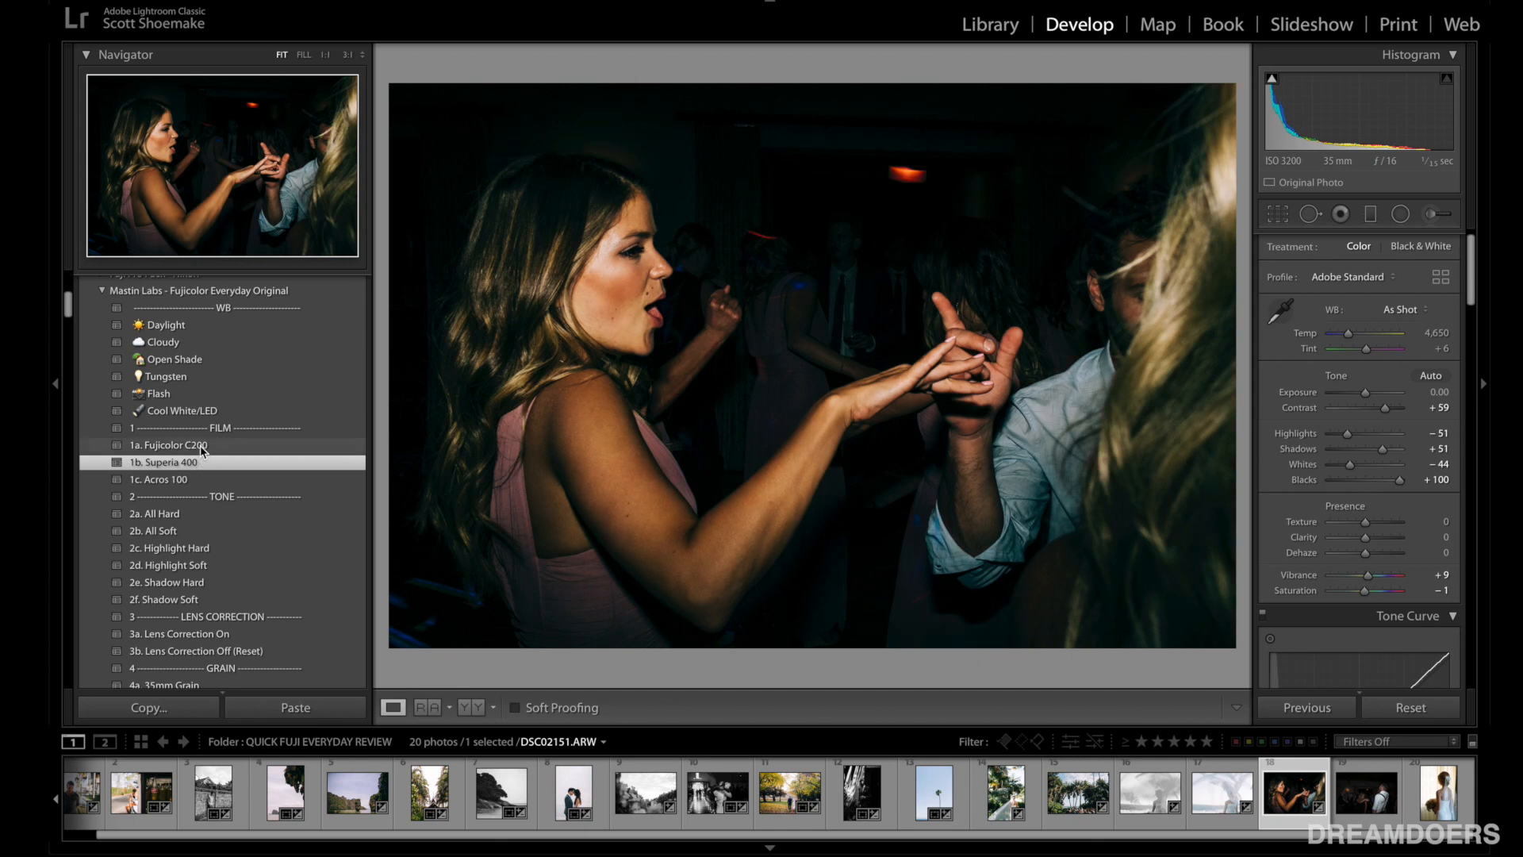
left_click(203, 446)
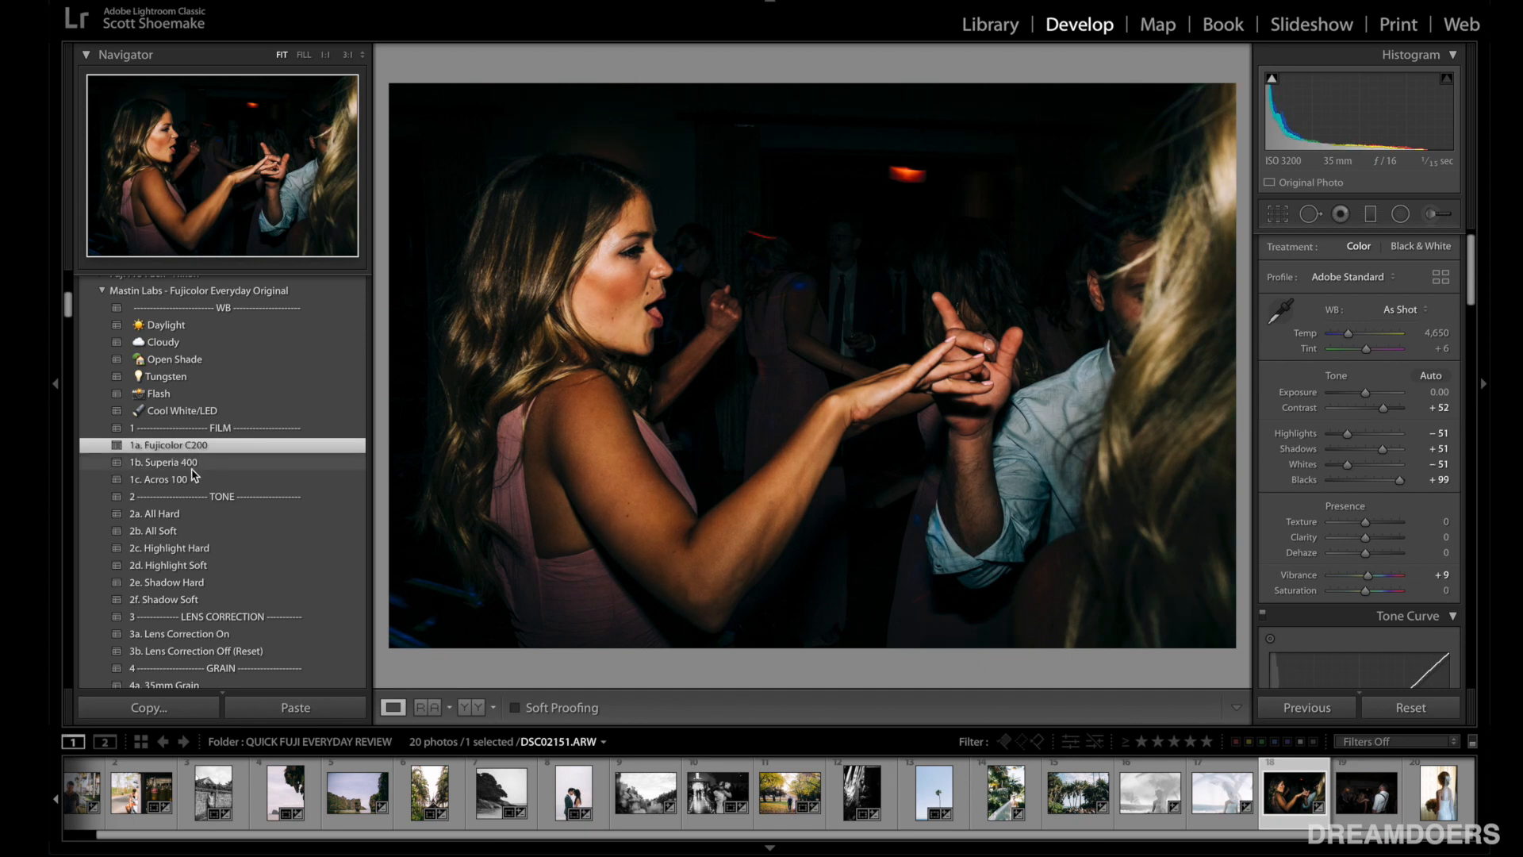
left_click(193, 468)
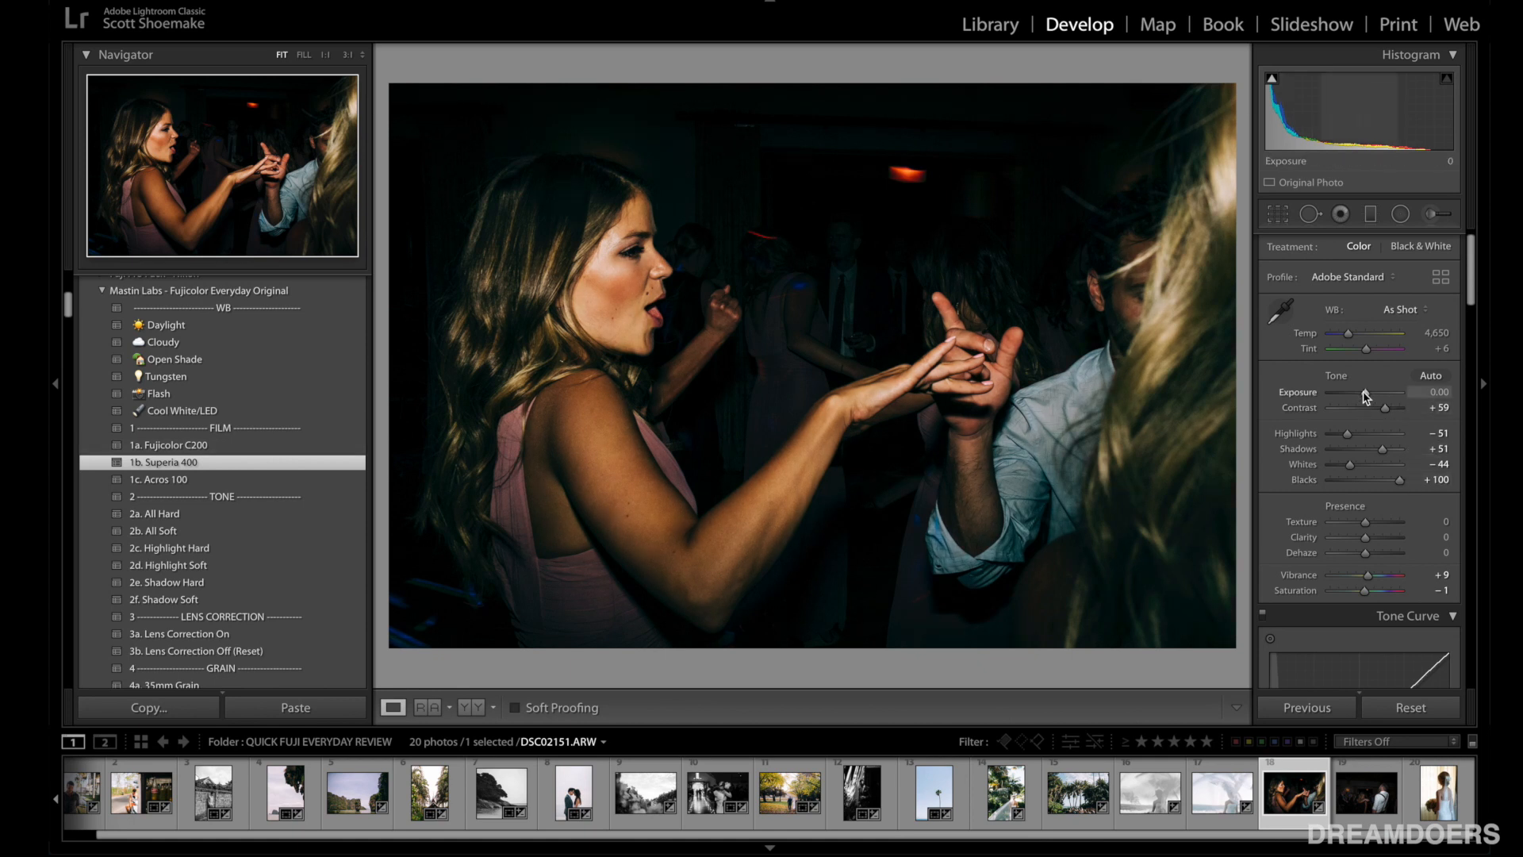
Step: Set the dance photo's Tone Curve Shadows to +27 and compare before and after
scroll(1365, 396, "down", 10)
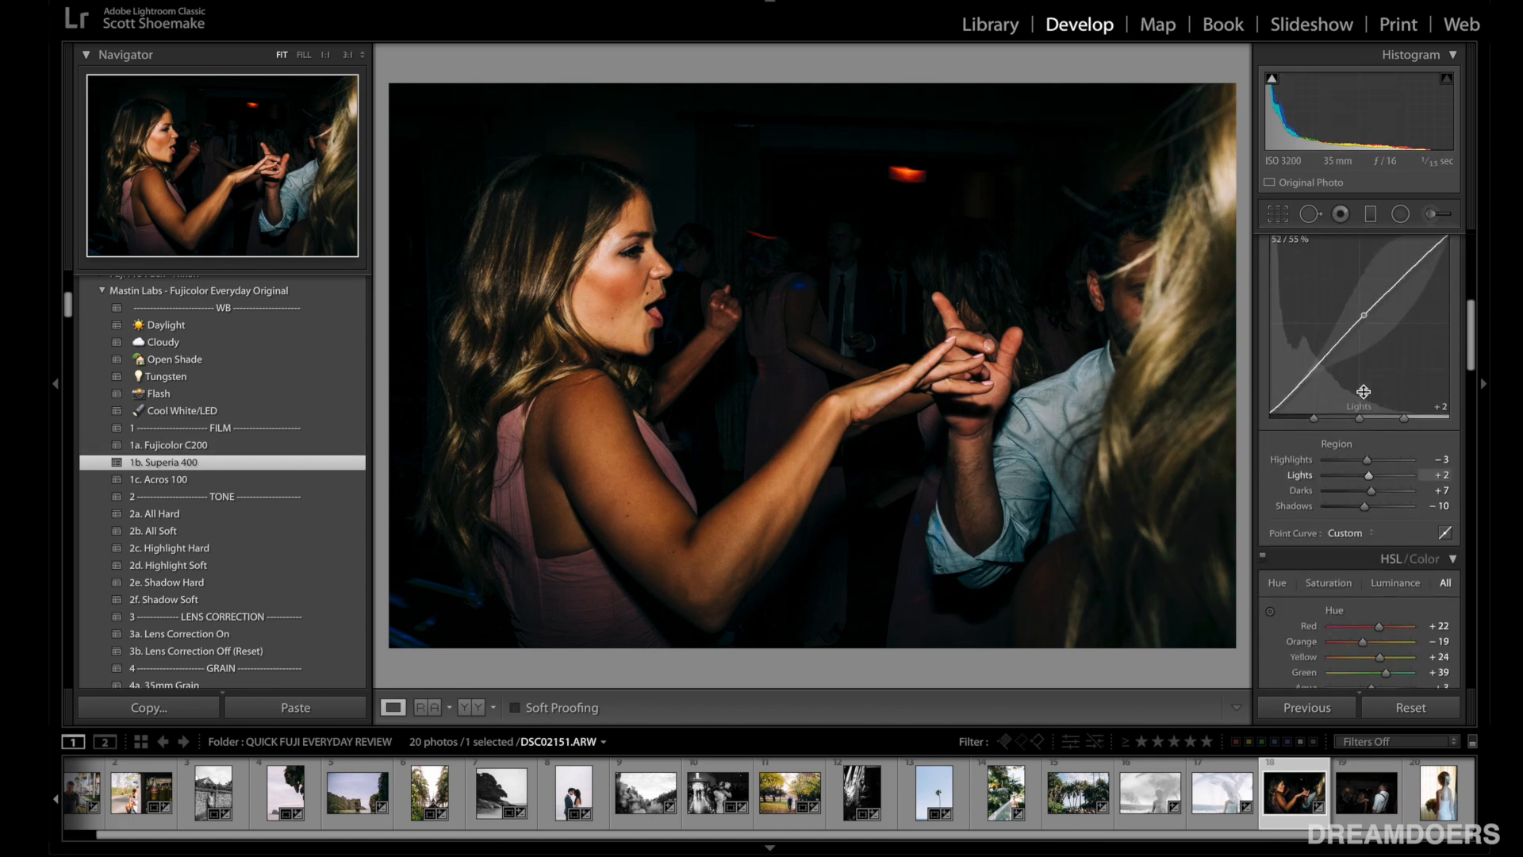
left_click_drag(1390, 421, 1381, 419)
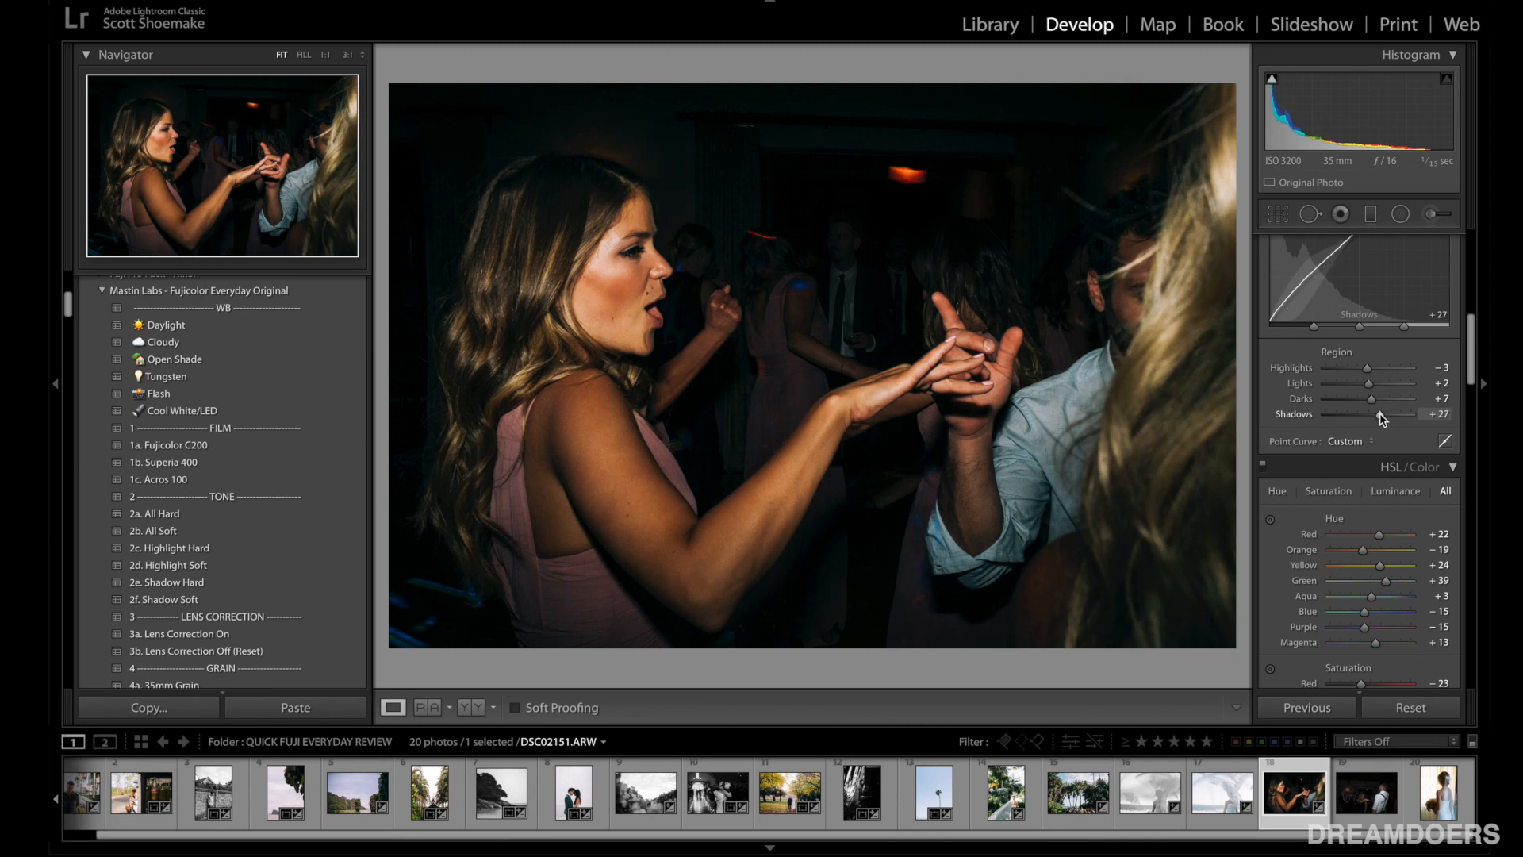
left_click(471, 707)
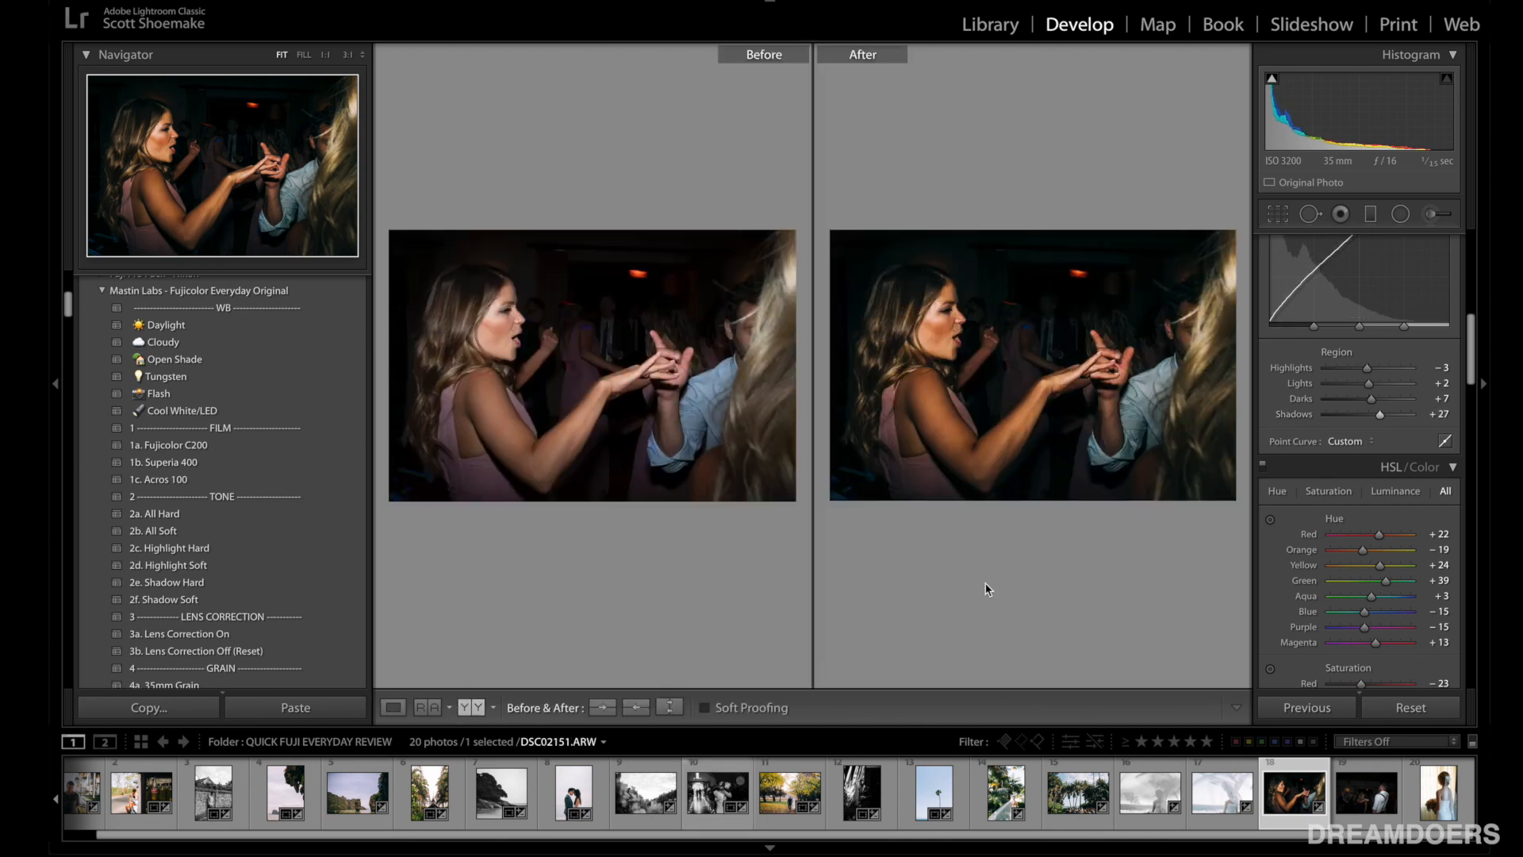
left_click(397, 707)
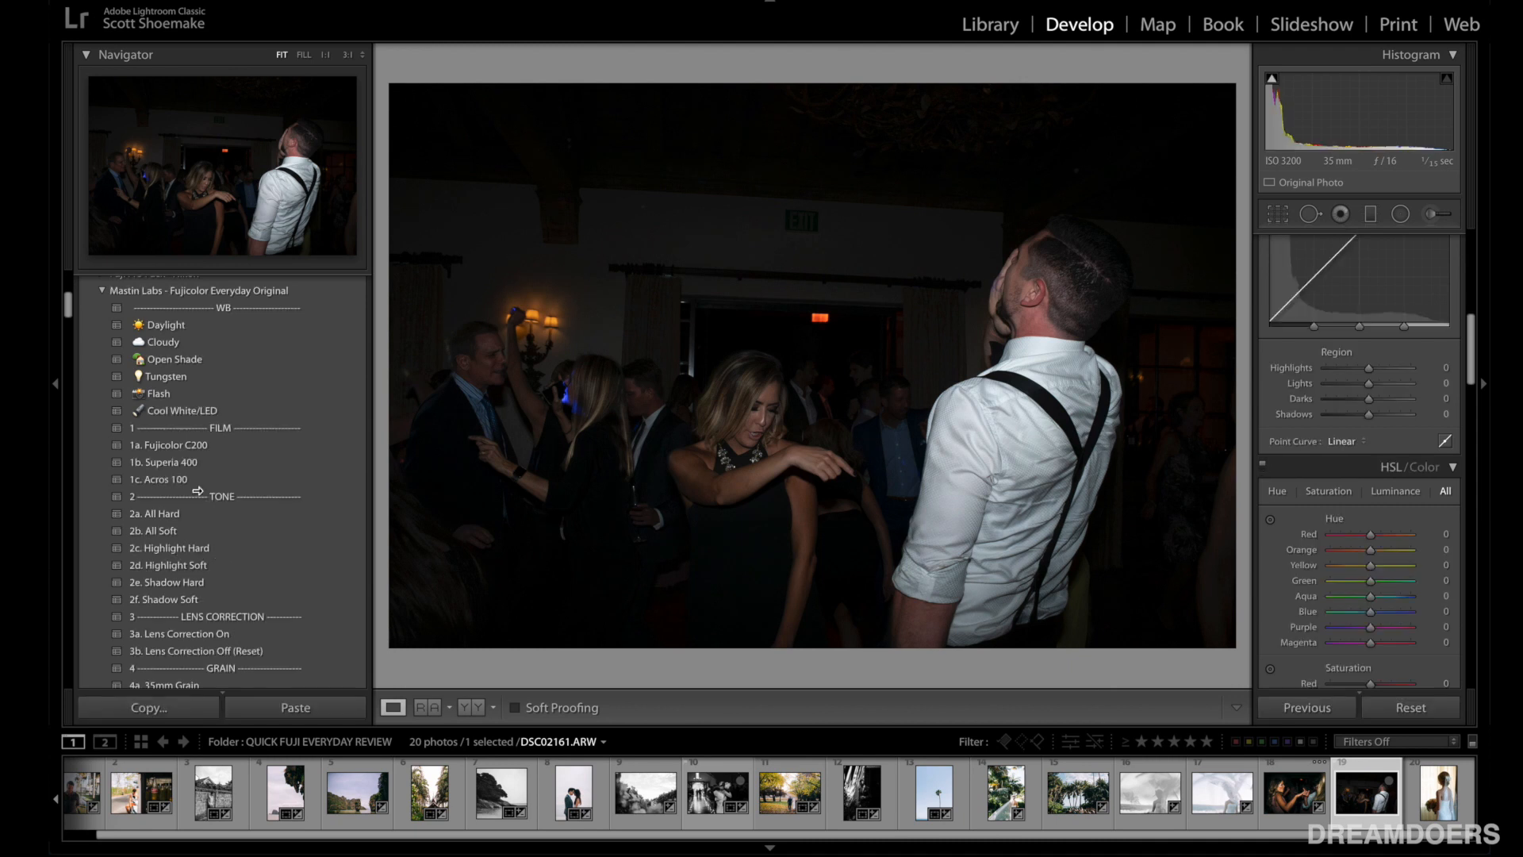
Step: Apply the Acros 100 preset to the dance-floor photo of the man in suspenders and set its Exposure to +1.55
left_click(169, 480)
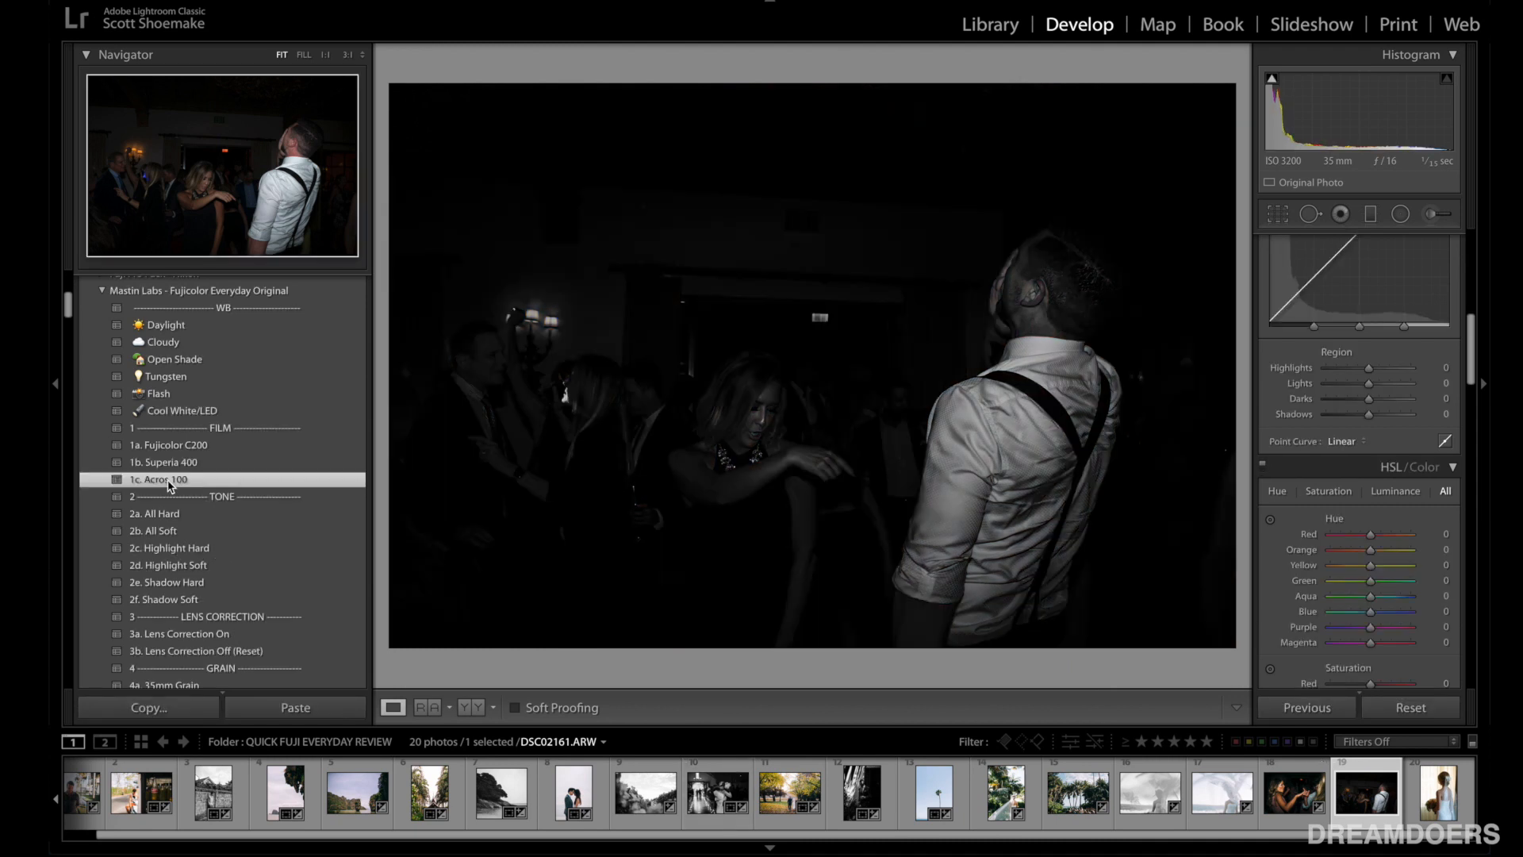
scroll(1394, 364, "up", 5)
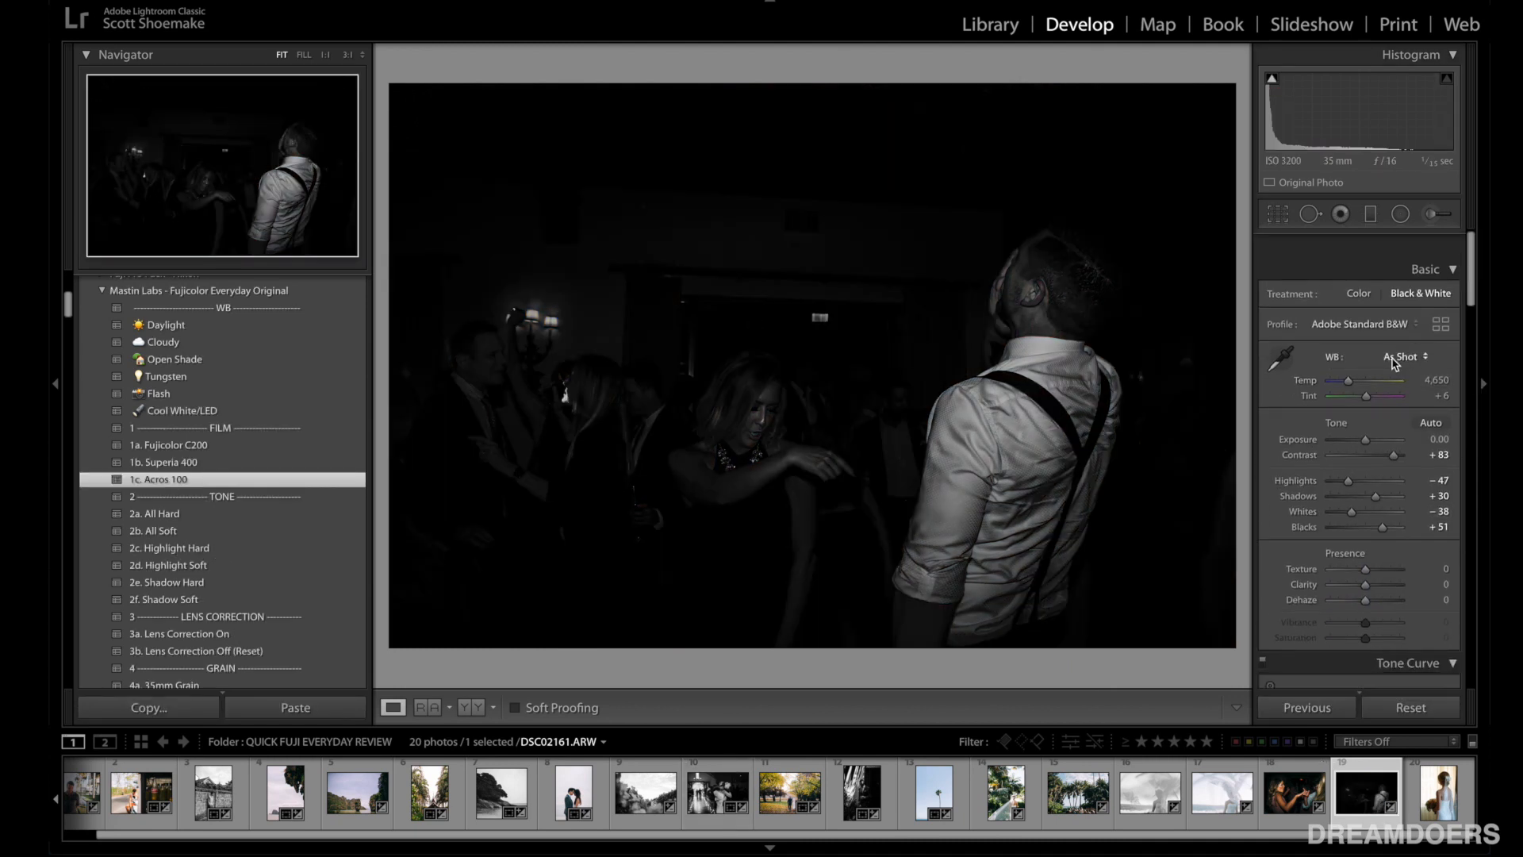
scroll(1384, 381, "down", 1)
left_click_drag(1367, 414, 1378, 413)
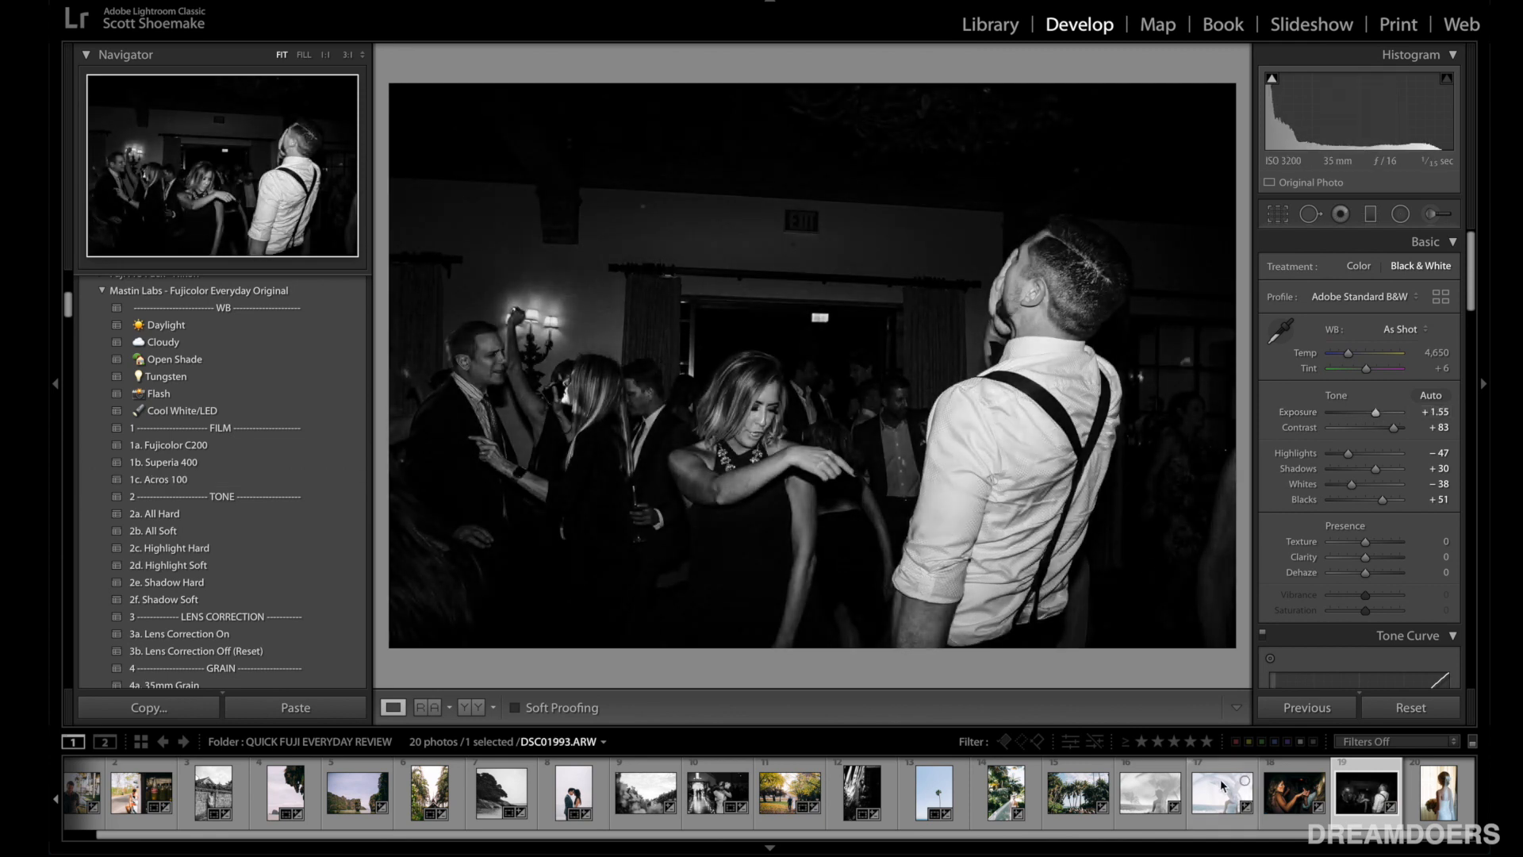
Step: Apply the Acros 100 preset to the window portrait of the bride with her bouquet and set its Exposure to −0.75
left_click(1441, 803)
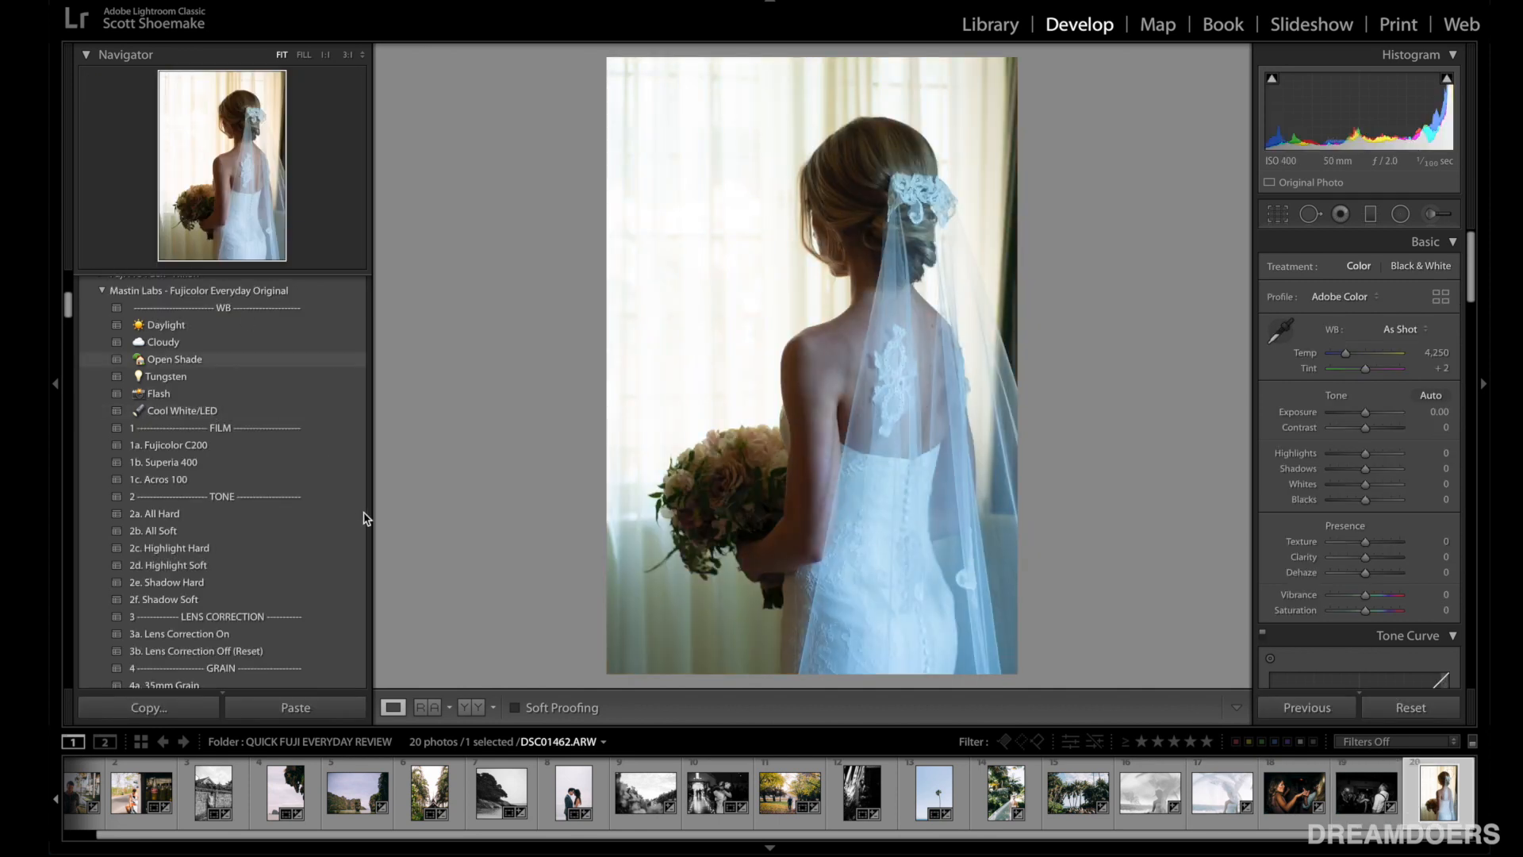
left_click(189, 484)
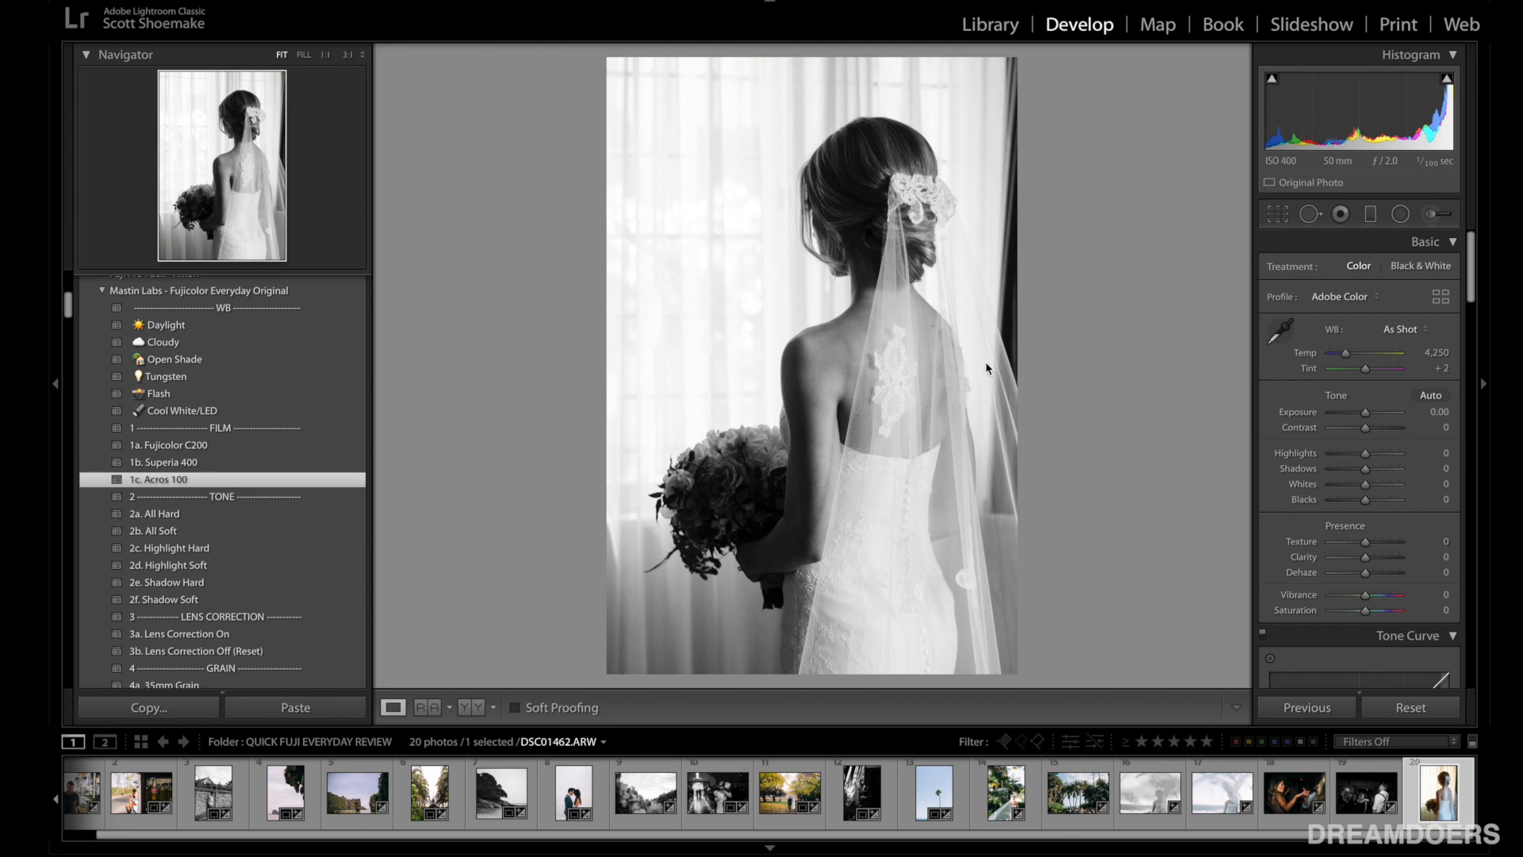
left_click_drag(1368, 414, 1361, 415)
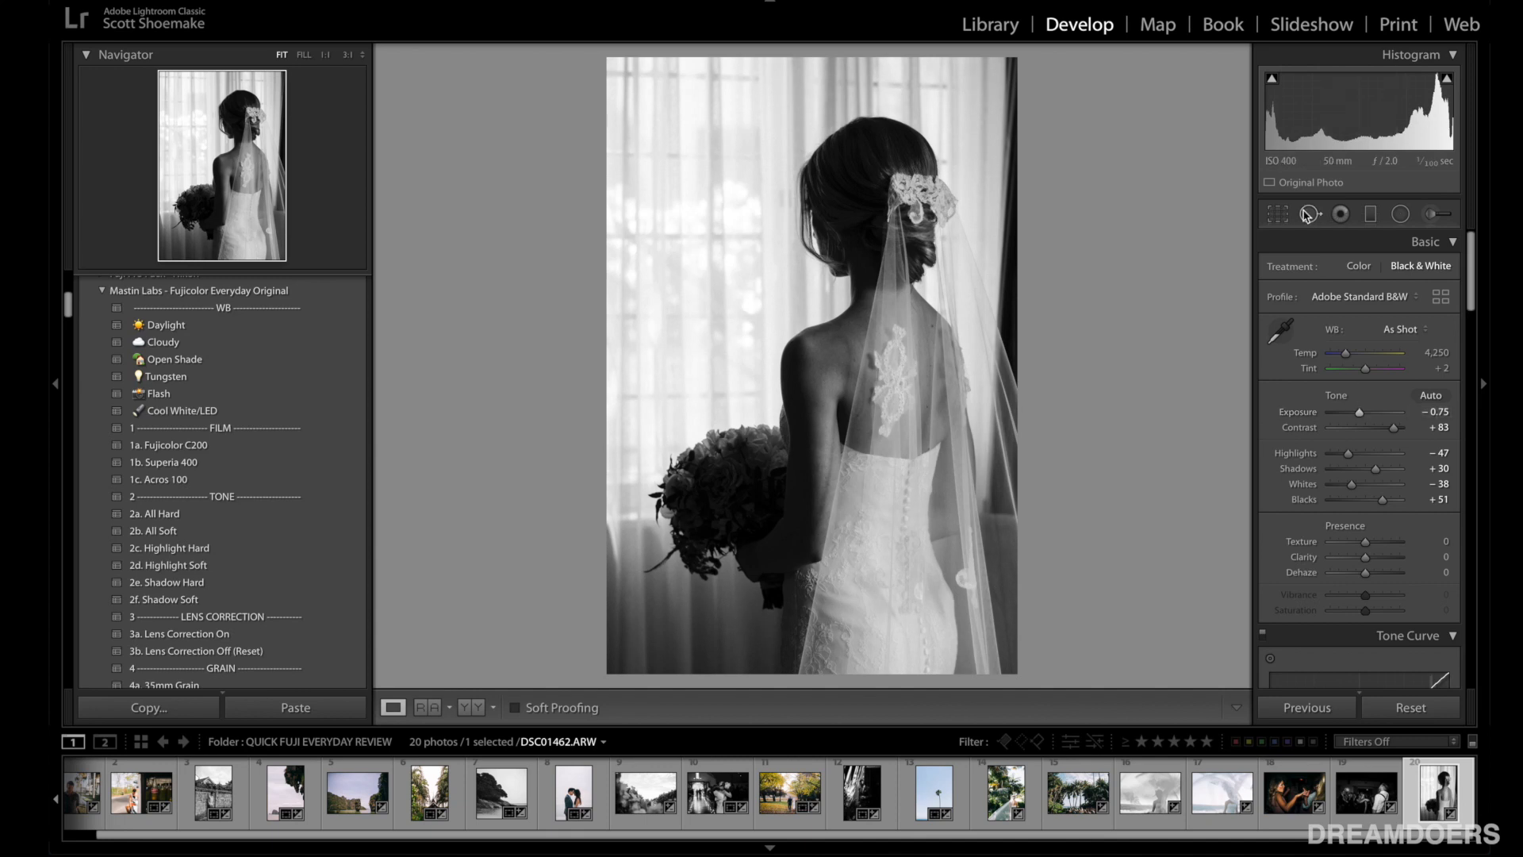
Step: Crop the bride's window portrait tighter at its original aspect ratio, trimming the dark curtain along the photo's right edge
left_click(1277, 215)
left_click_drag(1015, 348, 1005, 353)
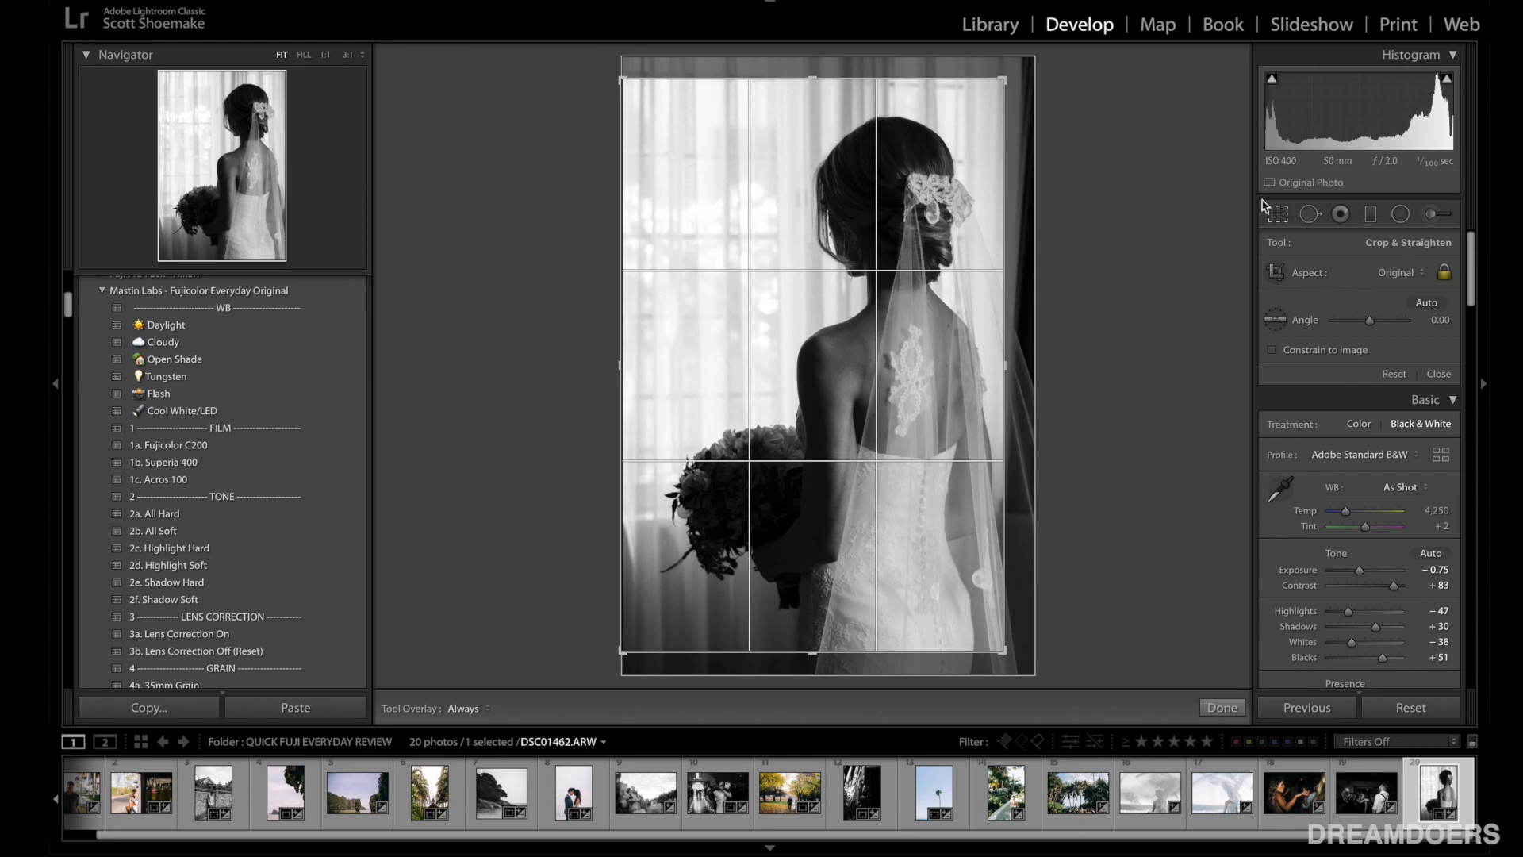
left_click(1273, 220)
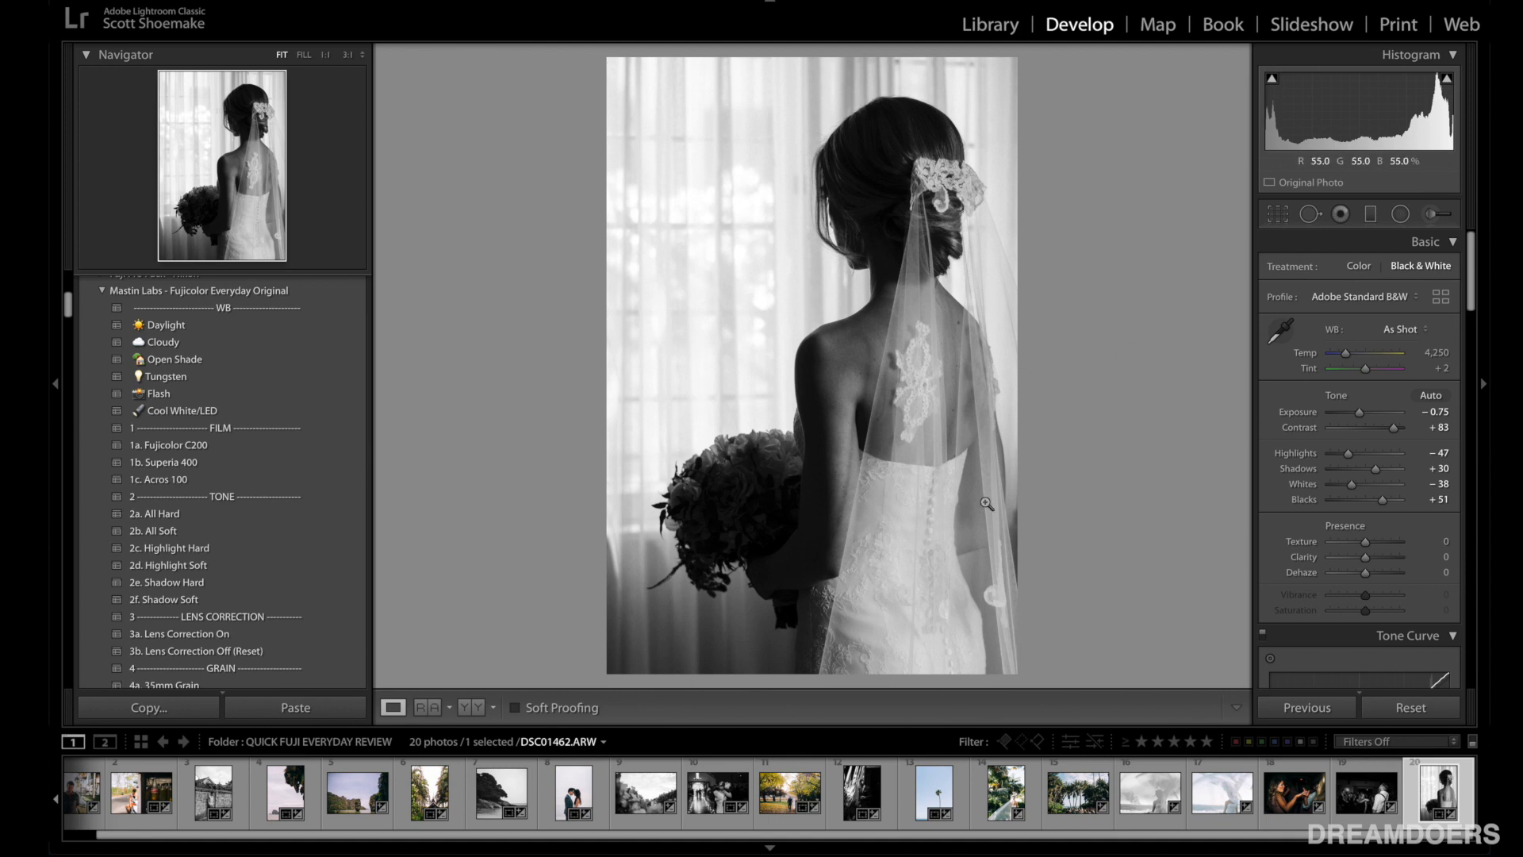
Step: Review the edited photos from the man by the pool through the sea rocks to the couple under the autumn trees
scroll(1320, 786, "up", 1)
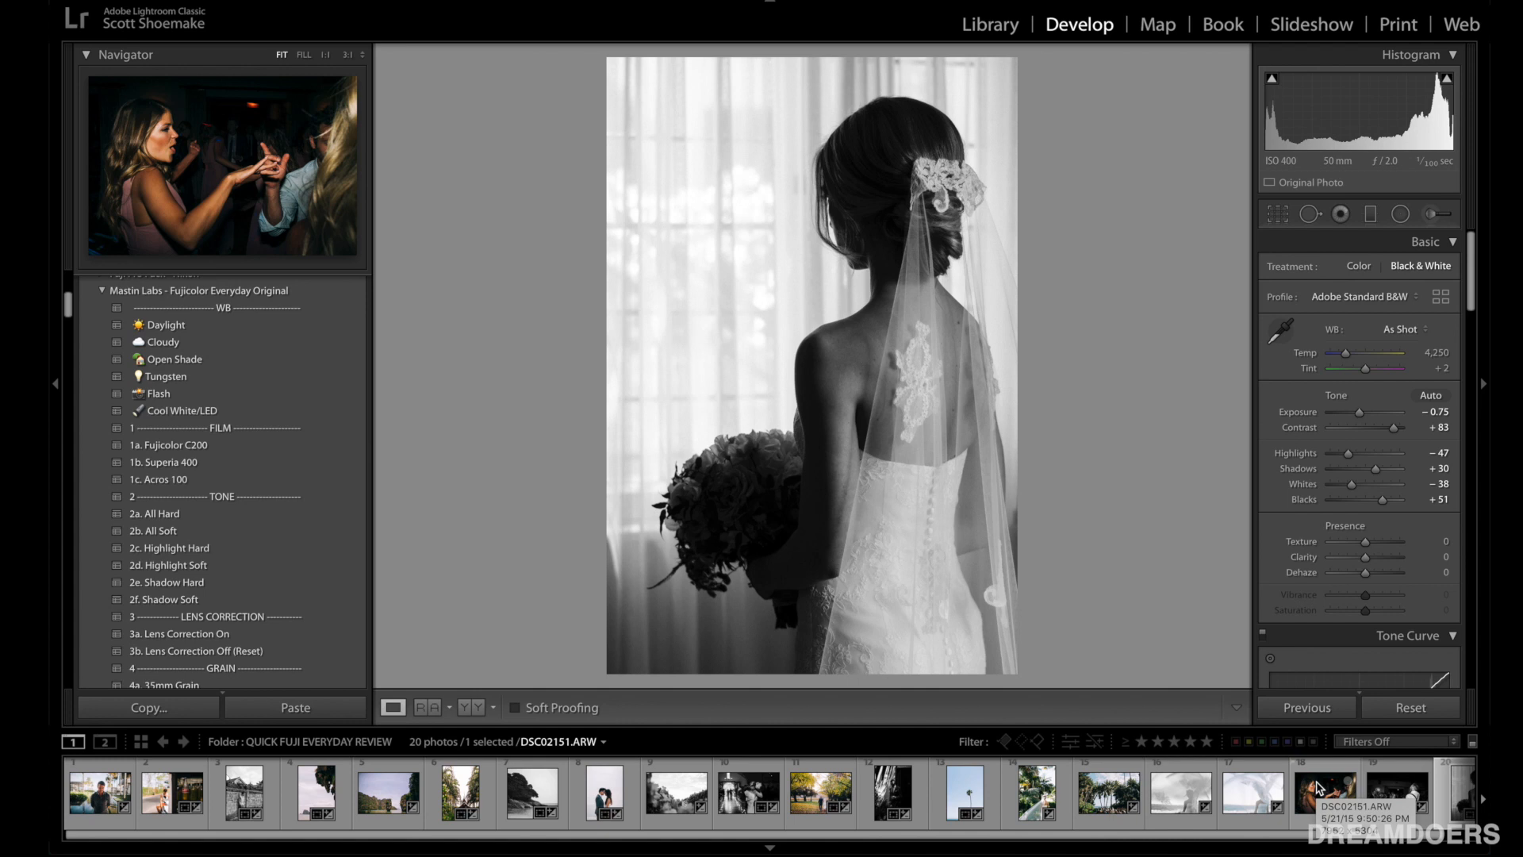
left_click(99, 790)
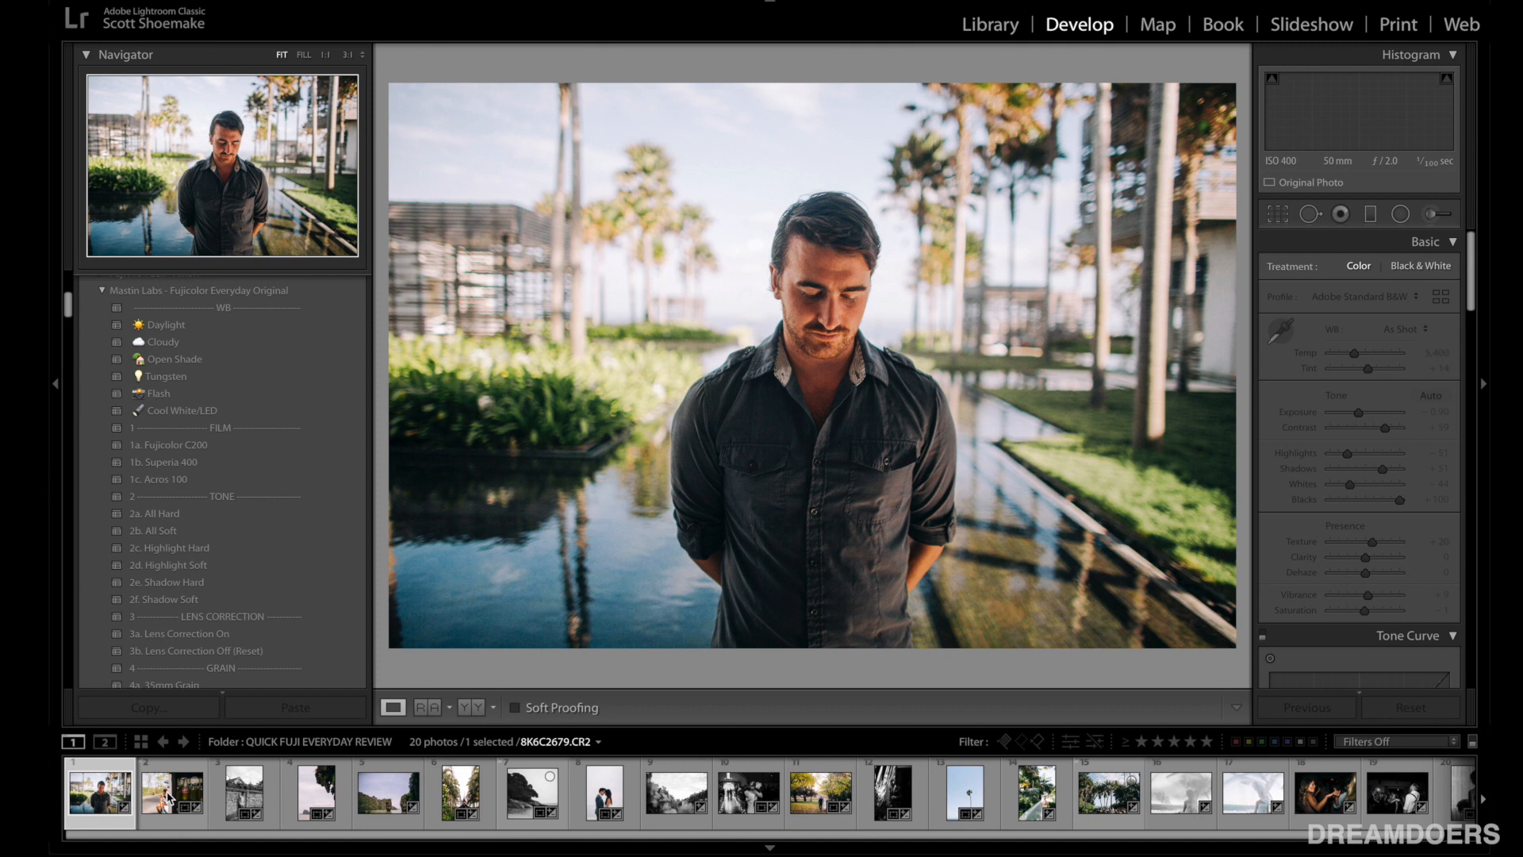
left_click(171, 797)
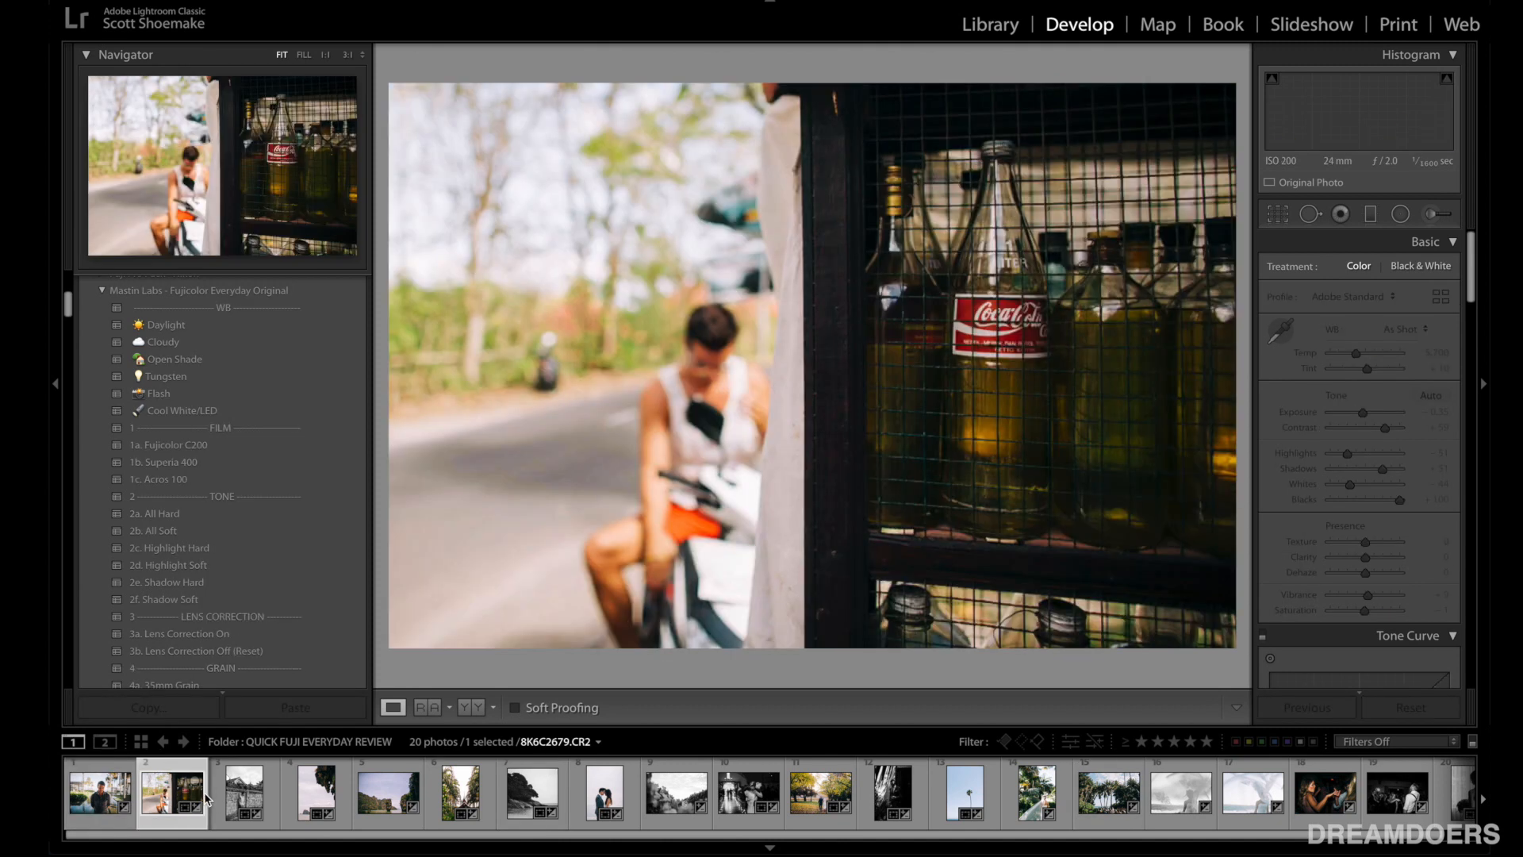
left_click(230, 801)
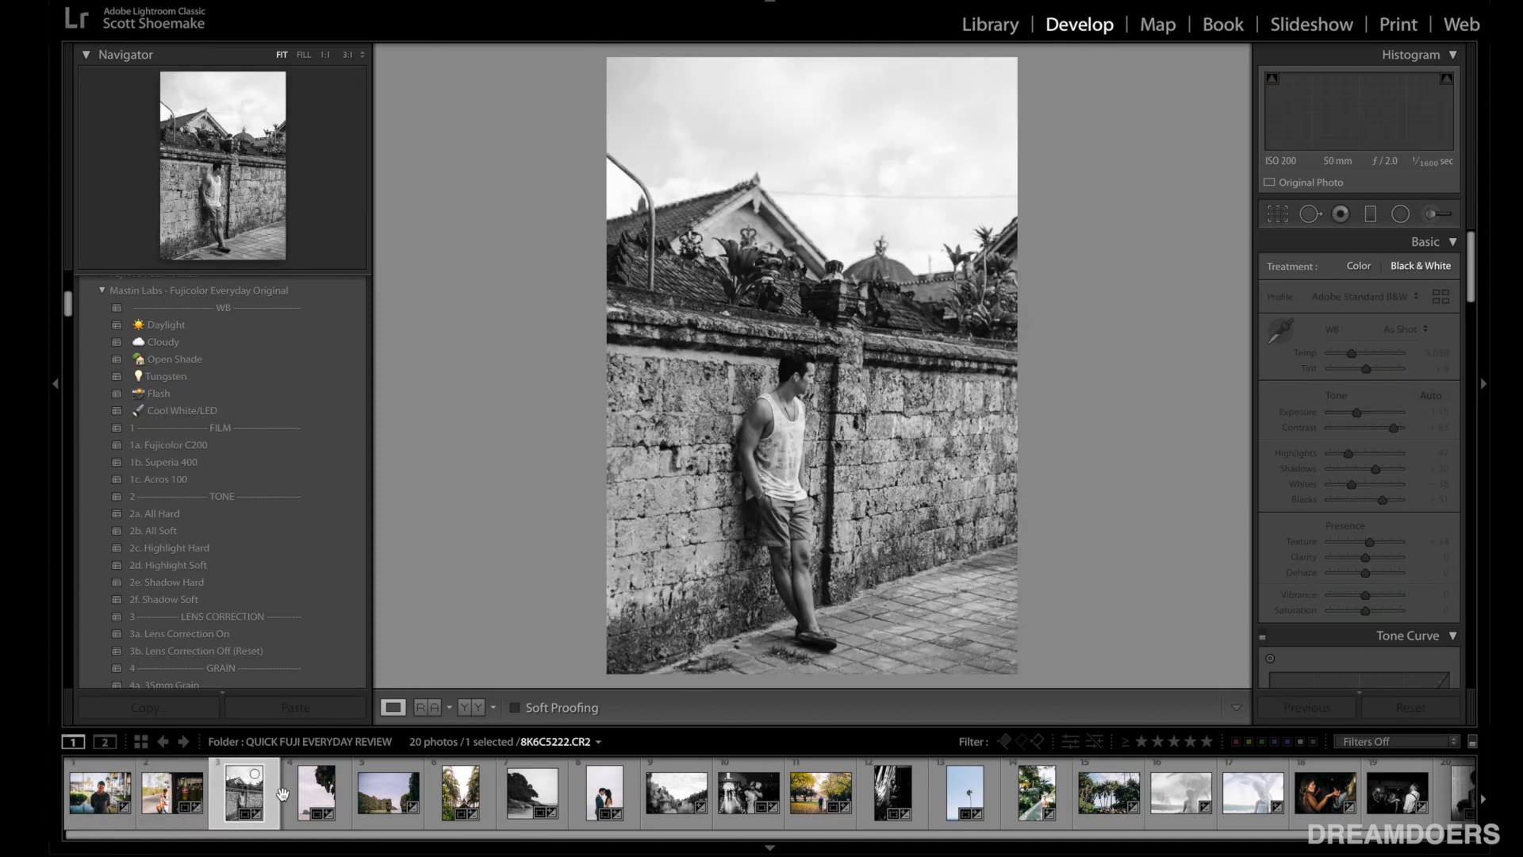
left_click(315, 793)
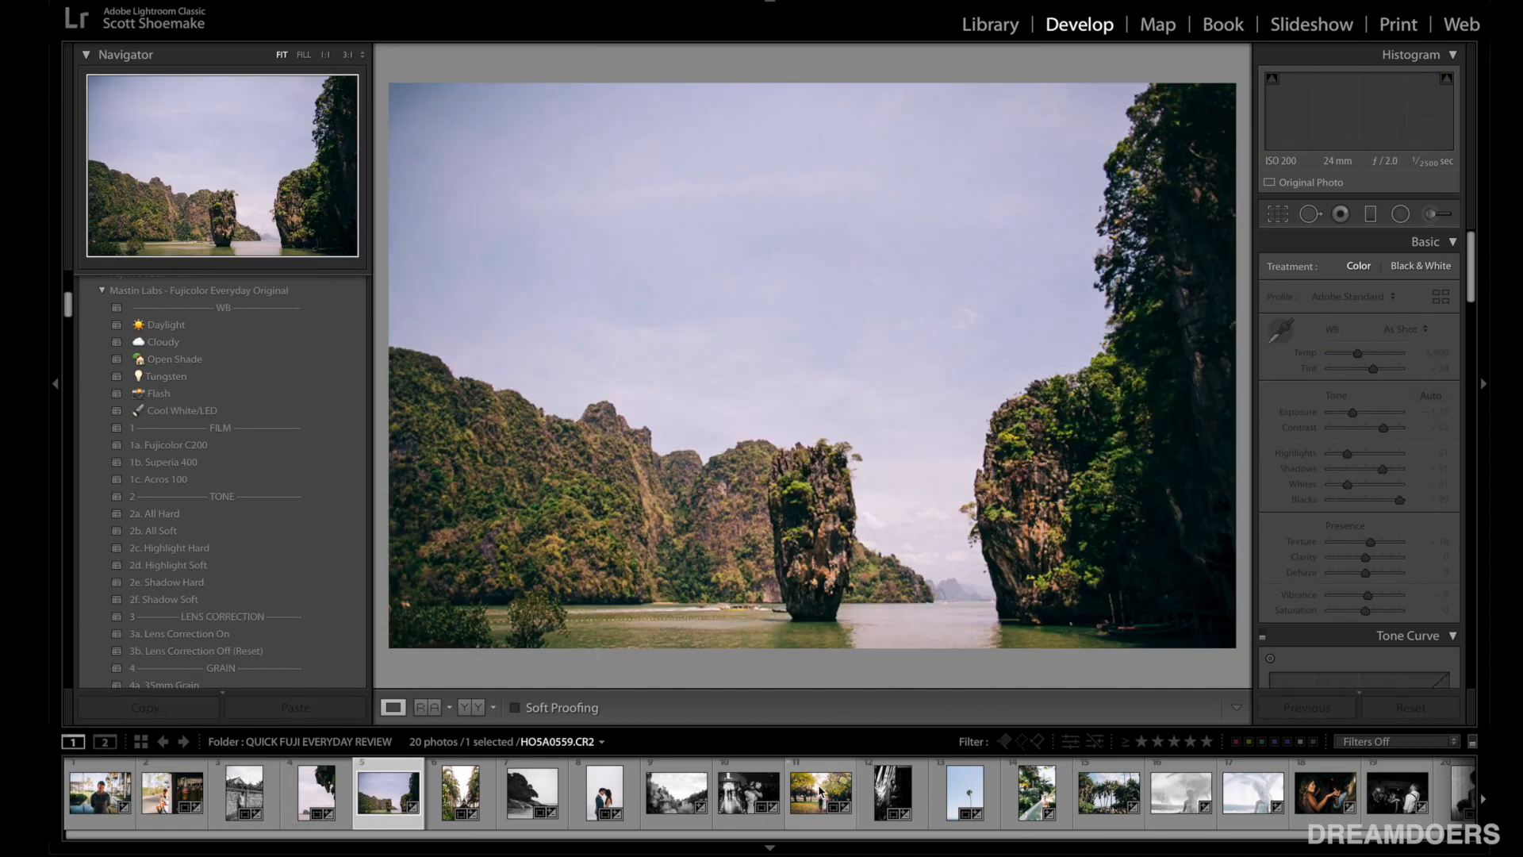
left_click(825, 809)
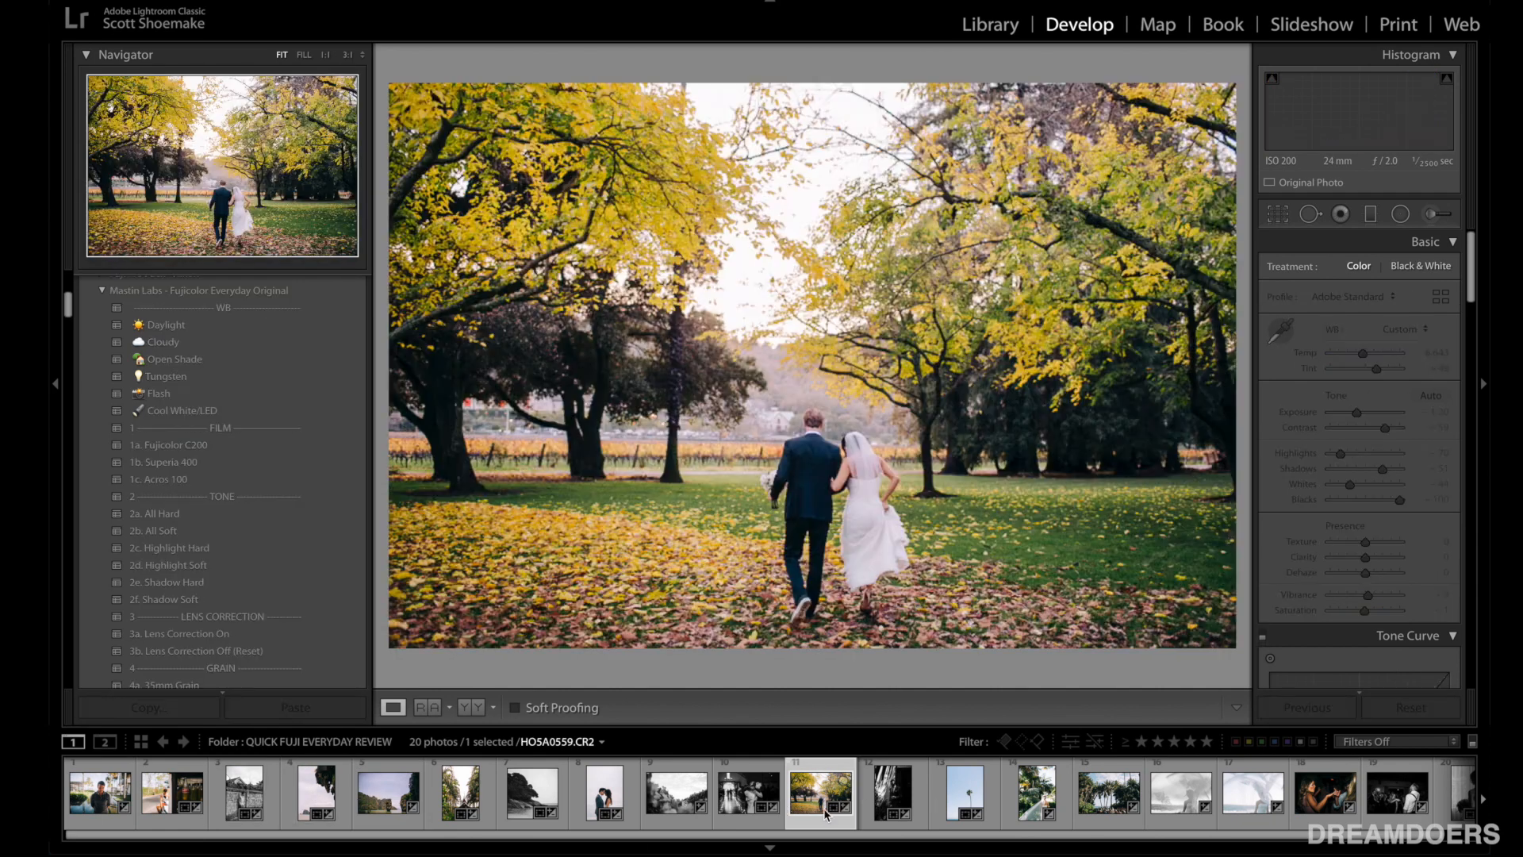
Step: Compare before and after on the couple, bride and palm ceremony photos, and view the black-and-white aisle embrace at full size
left_click(603, 805)
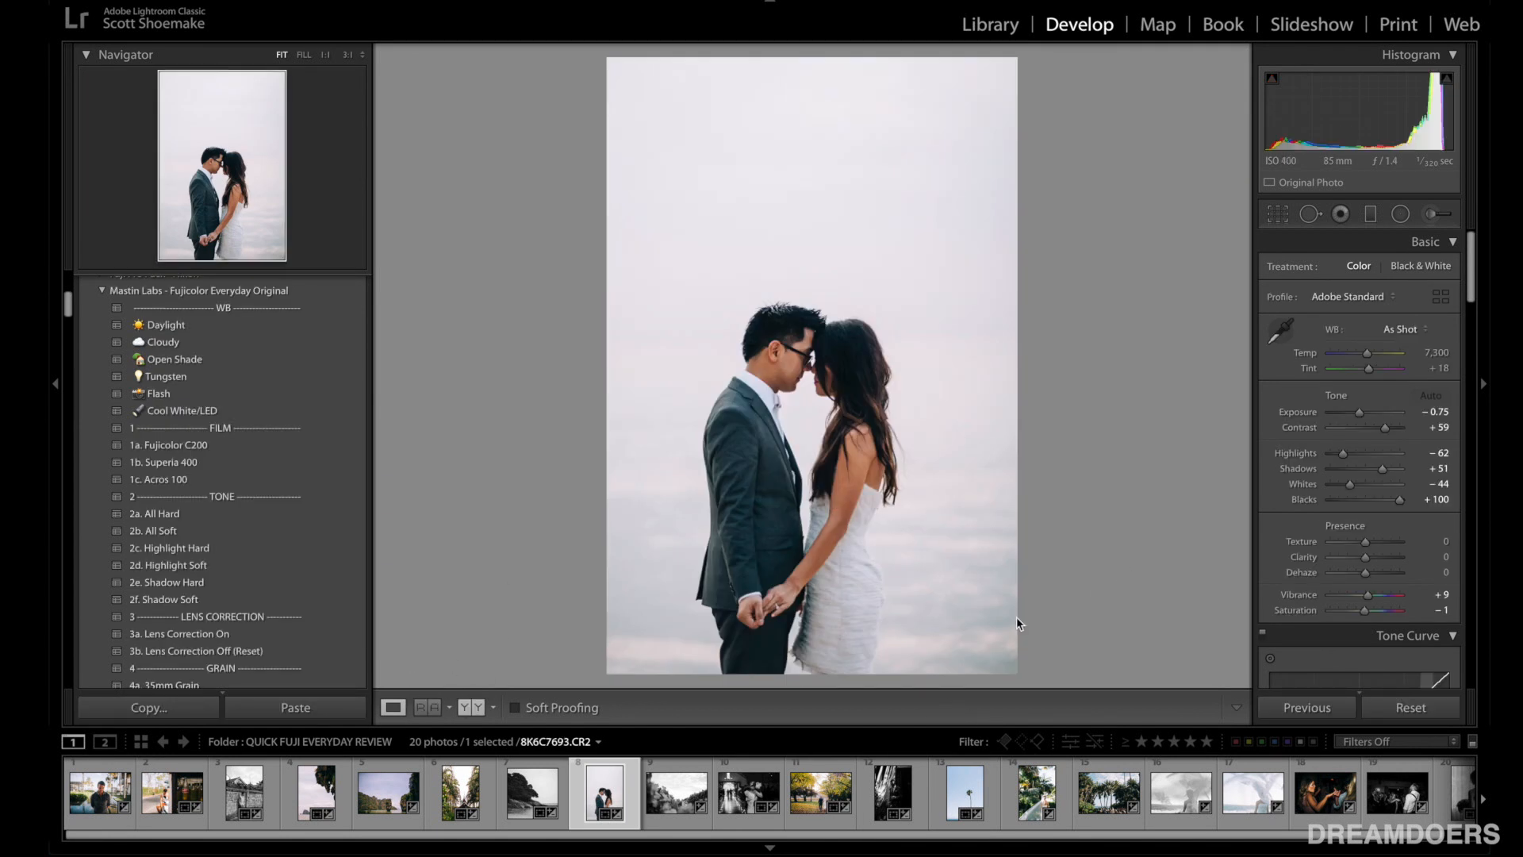
key("y")
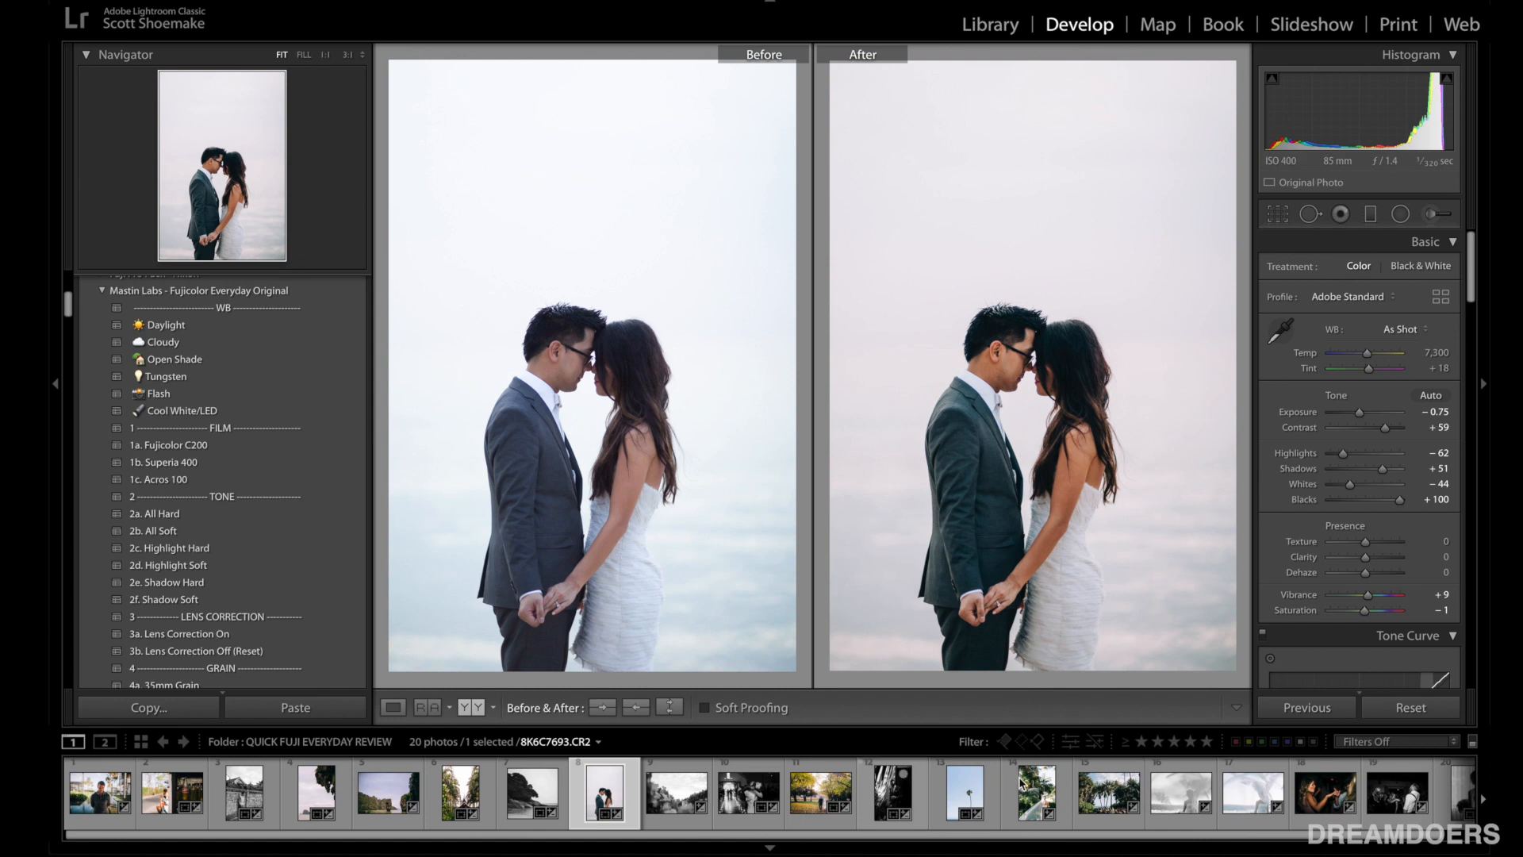
left_click(1017, 781)
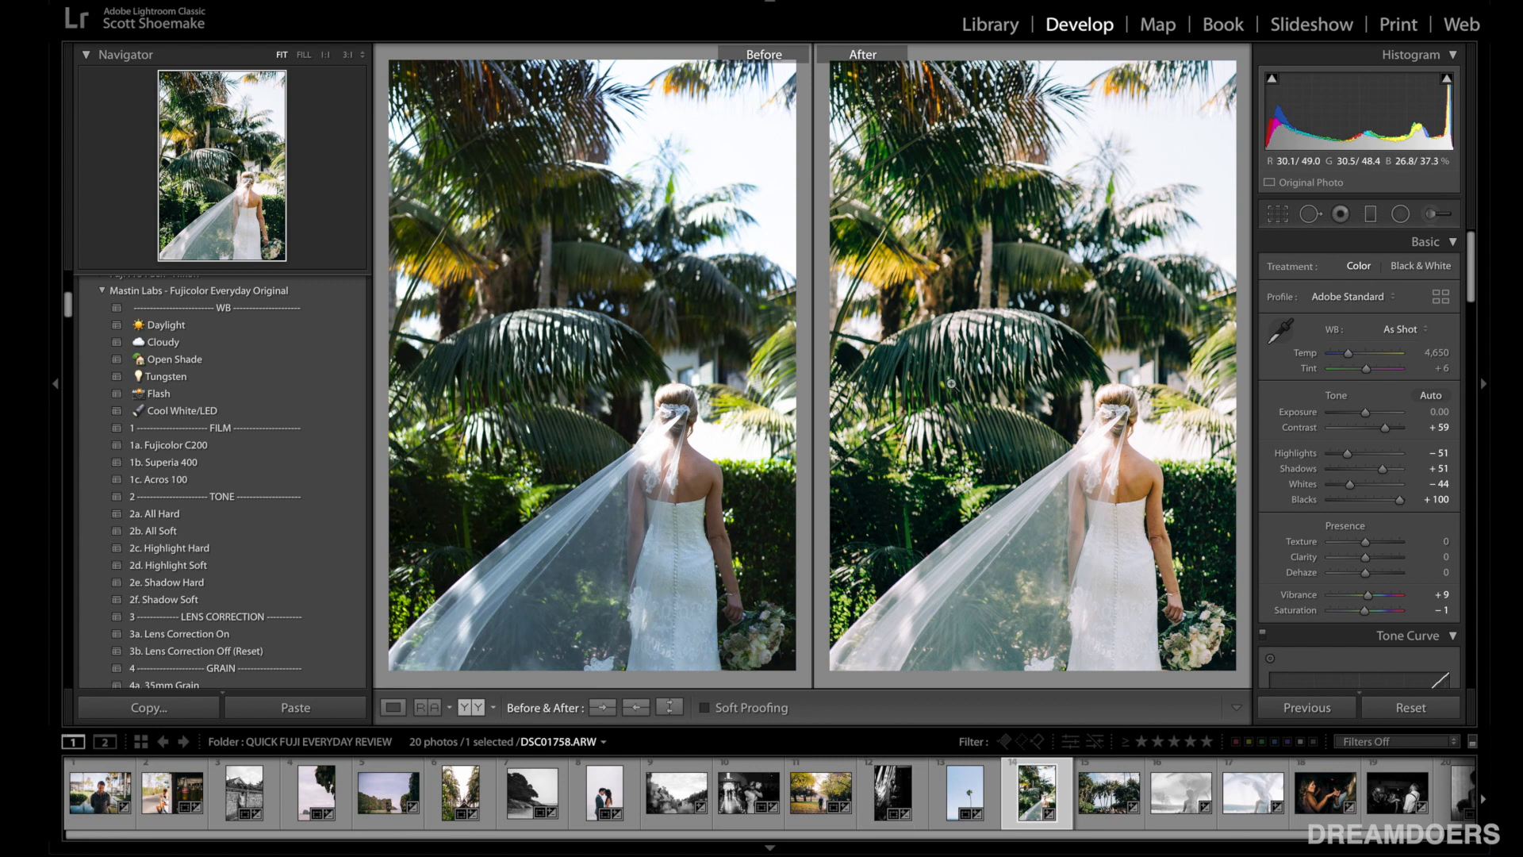
left_click(1105, 795)
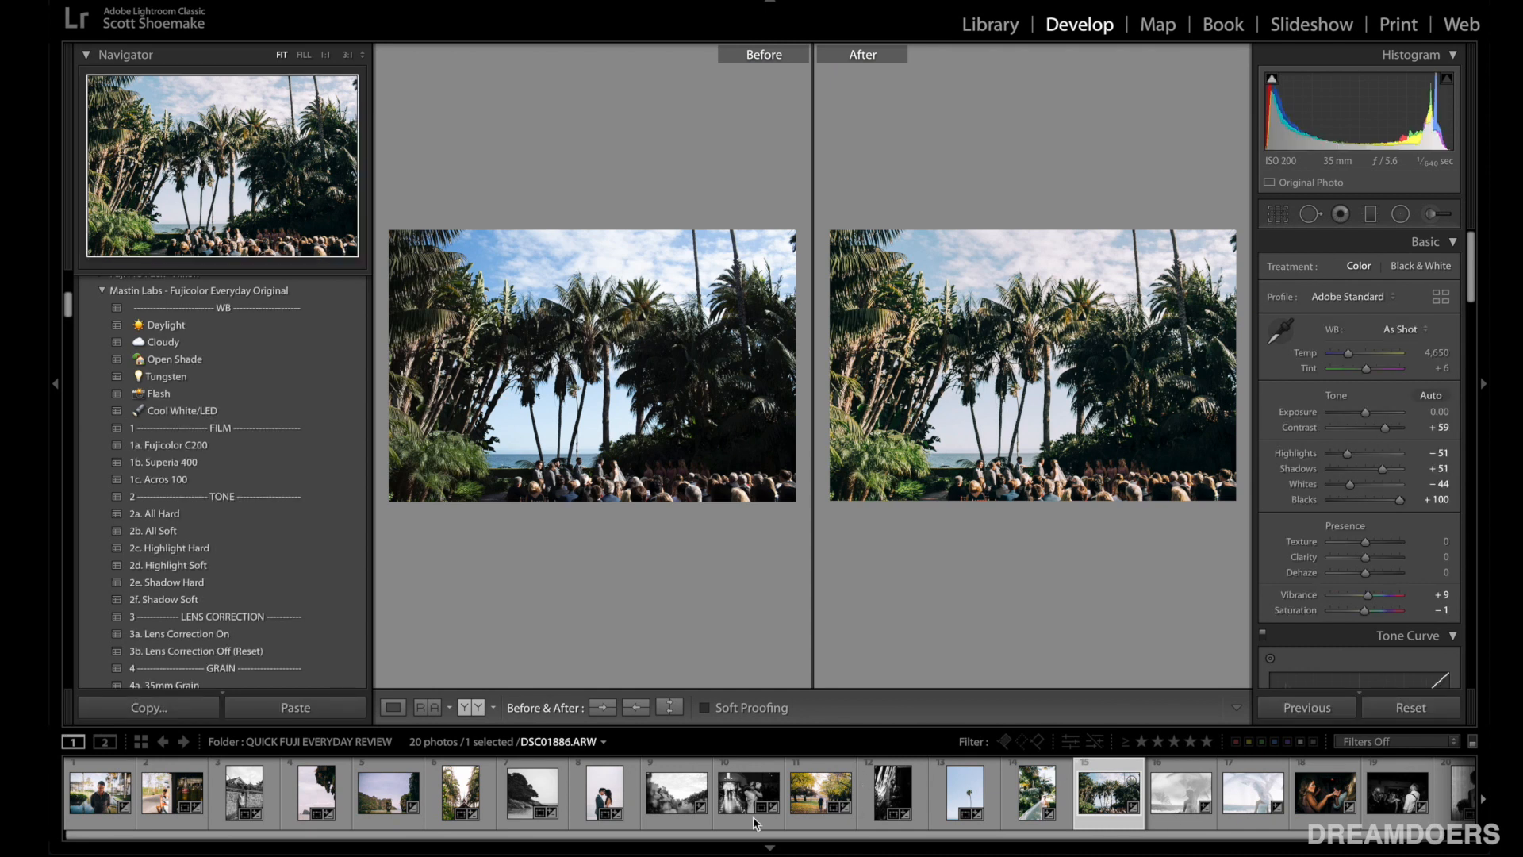
left_click(736, 799)
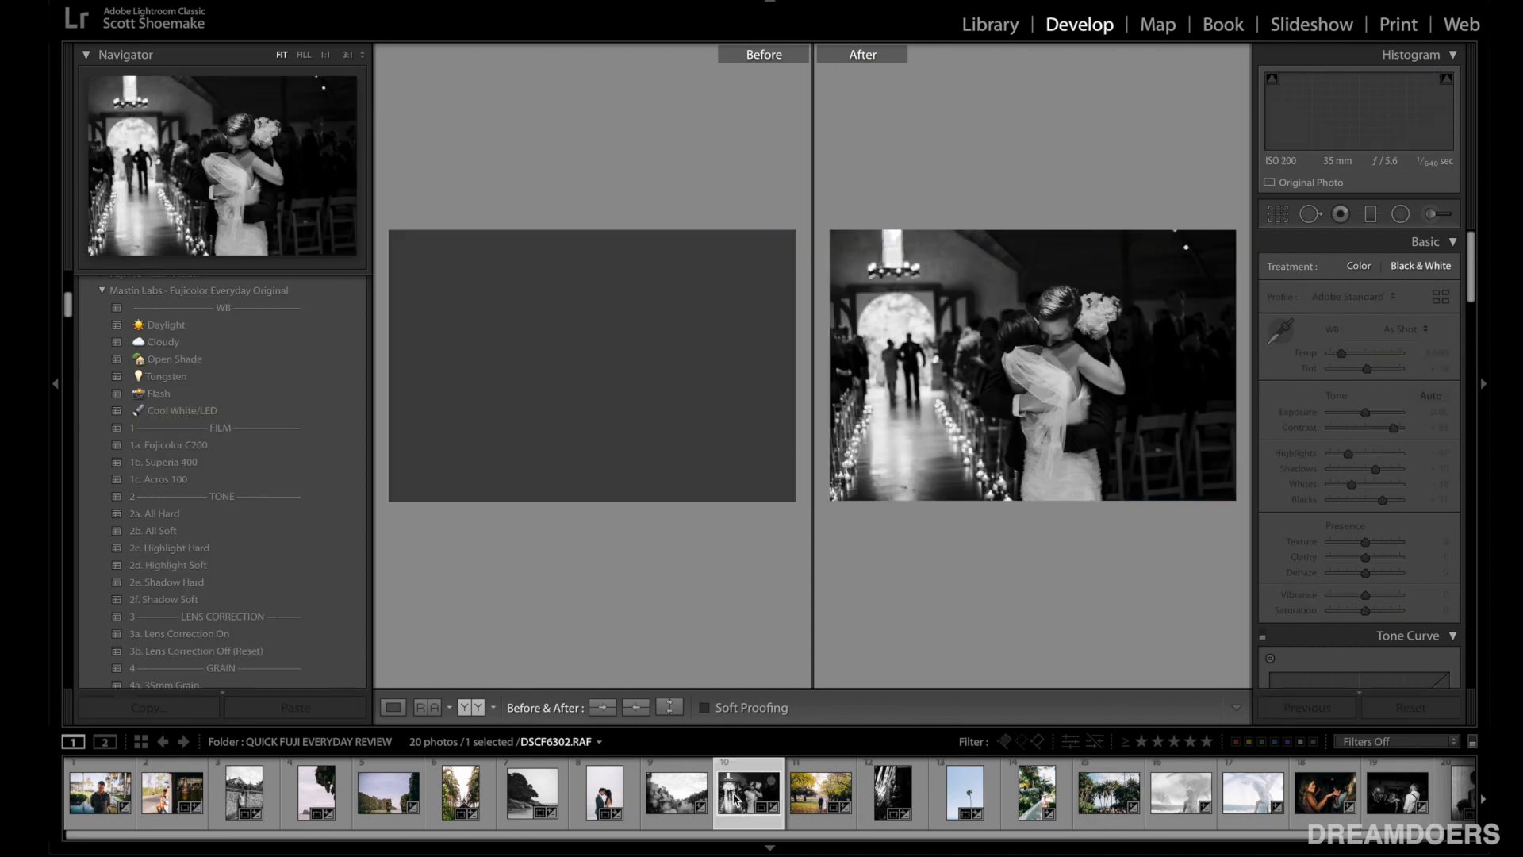
left_click(393, 706)
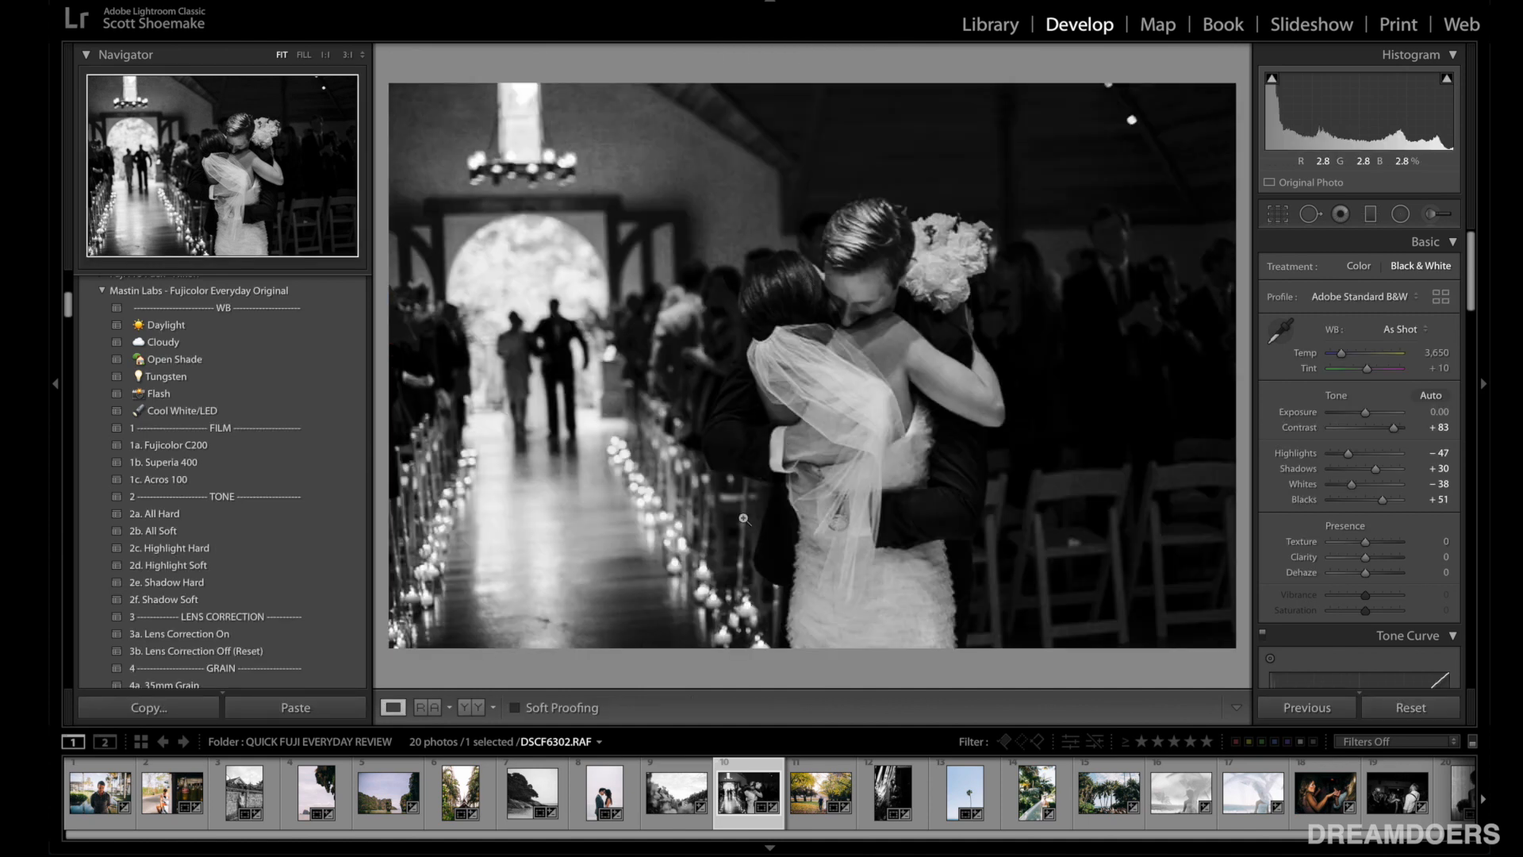
Step: Review the black-and-white vineyard, beach silhouette and dance-floor photos, dismissing the low battery notification
left_click(667, 783)
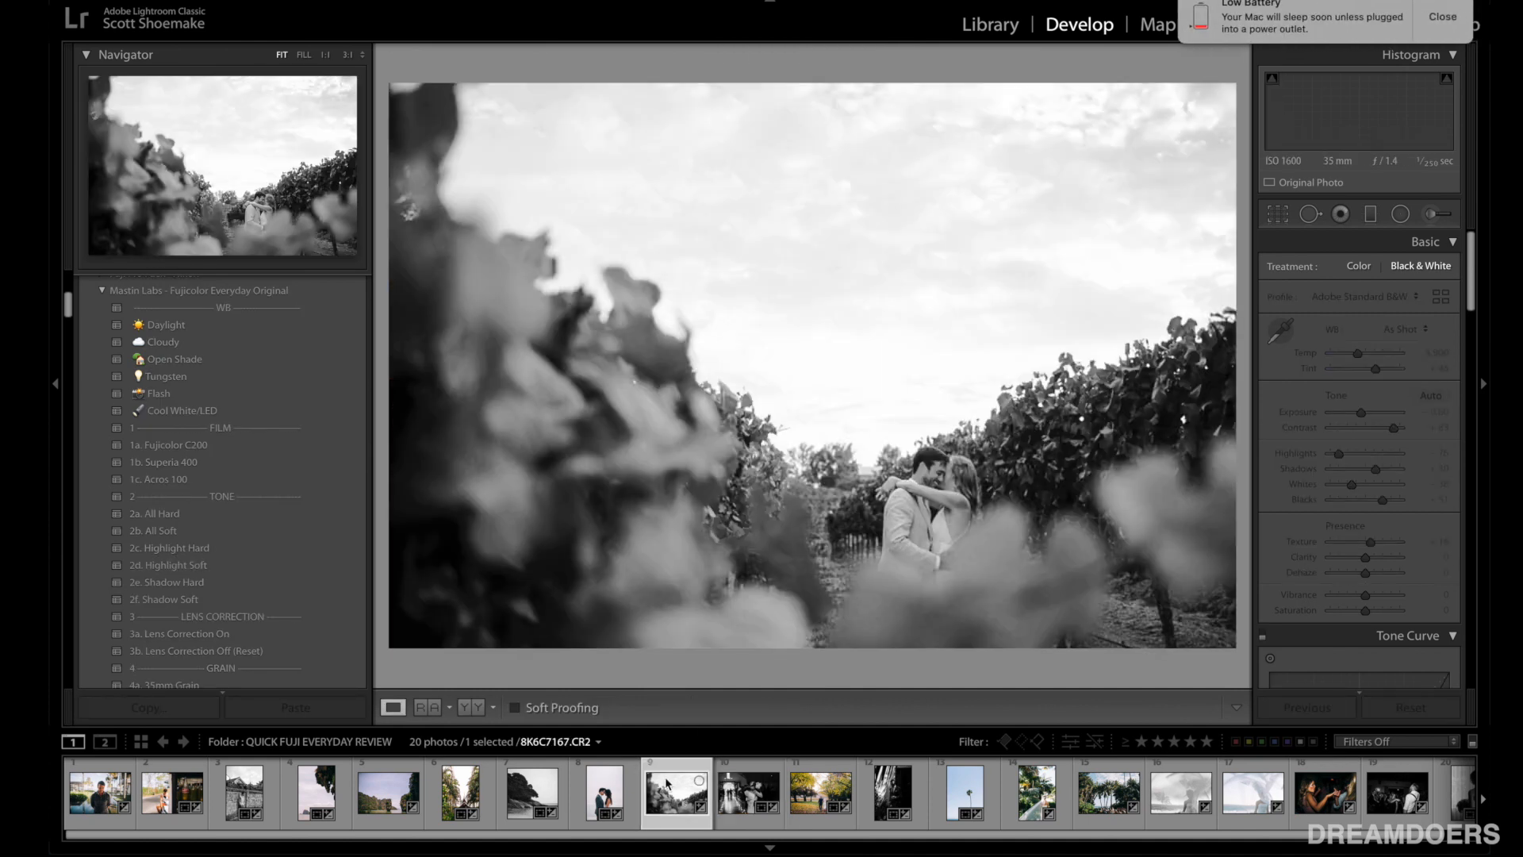
left_click(1445, 17)
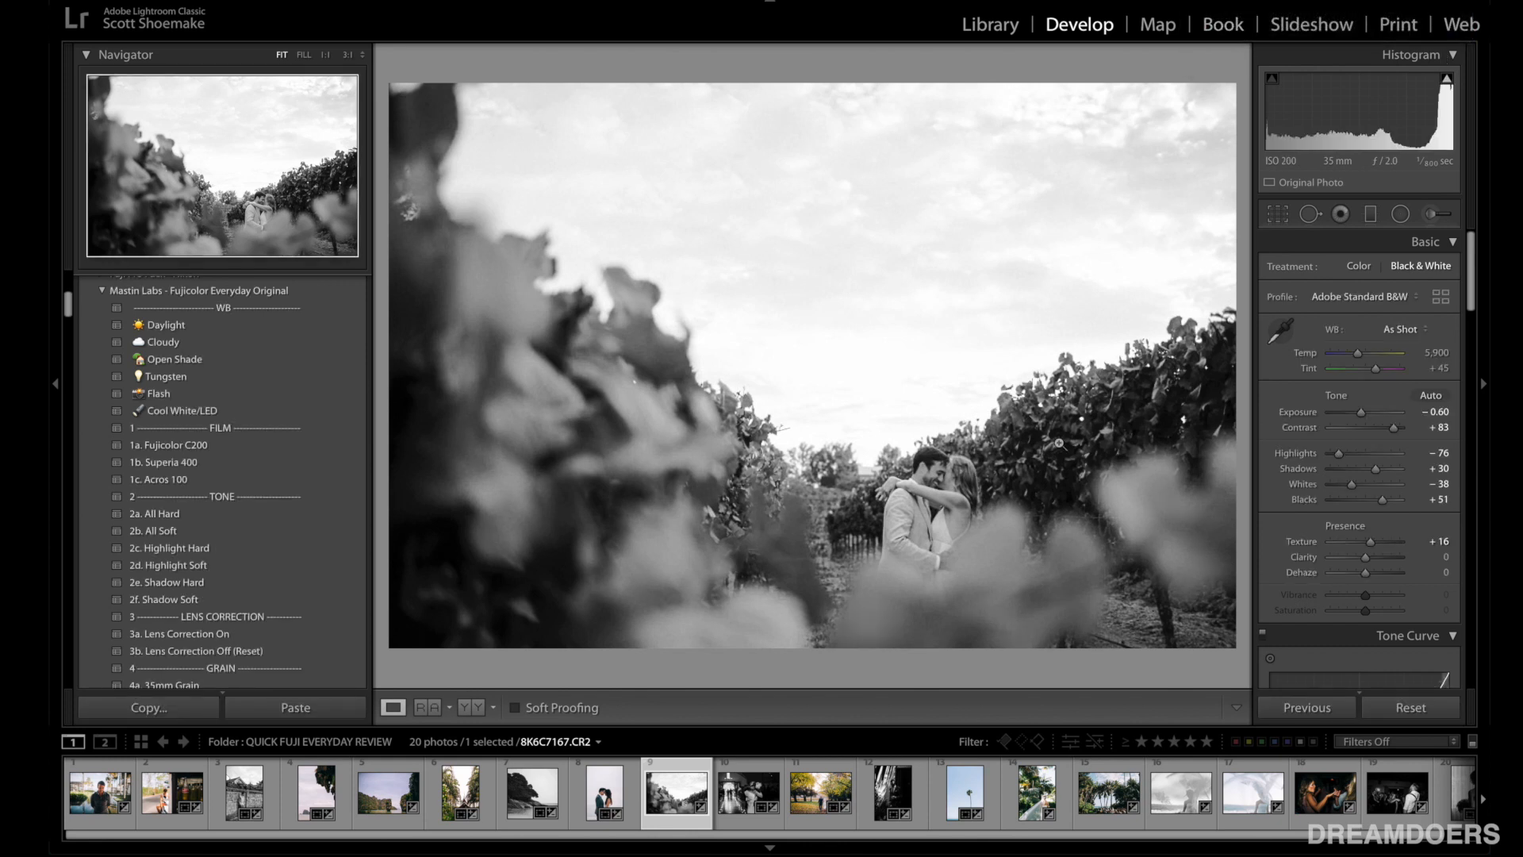
left_click(1181, 794)
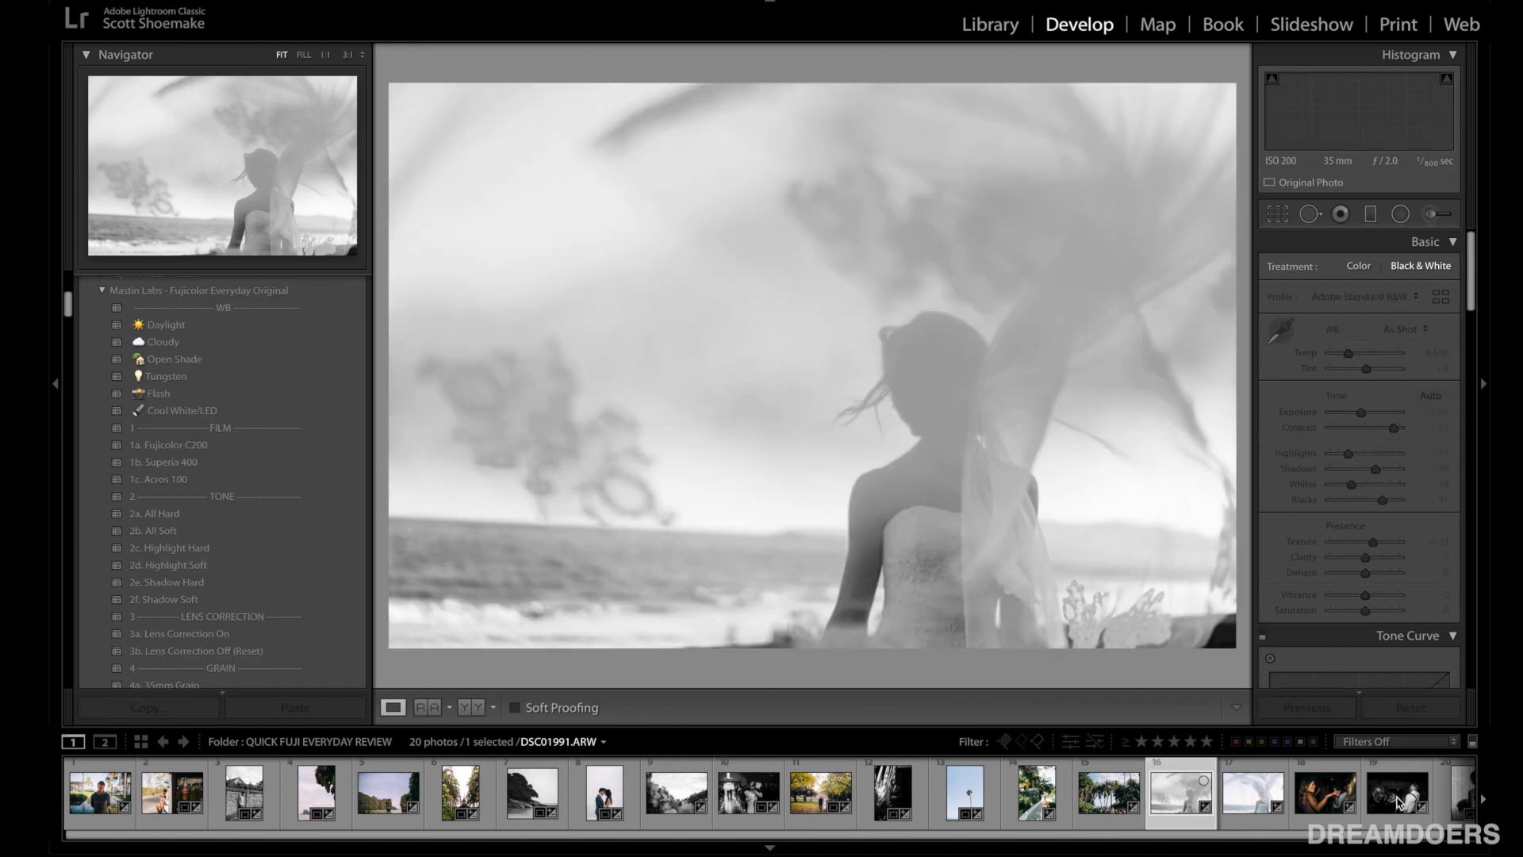
left_click(1398, 798)
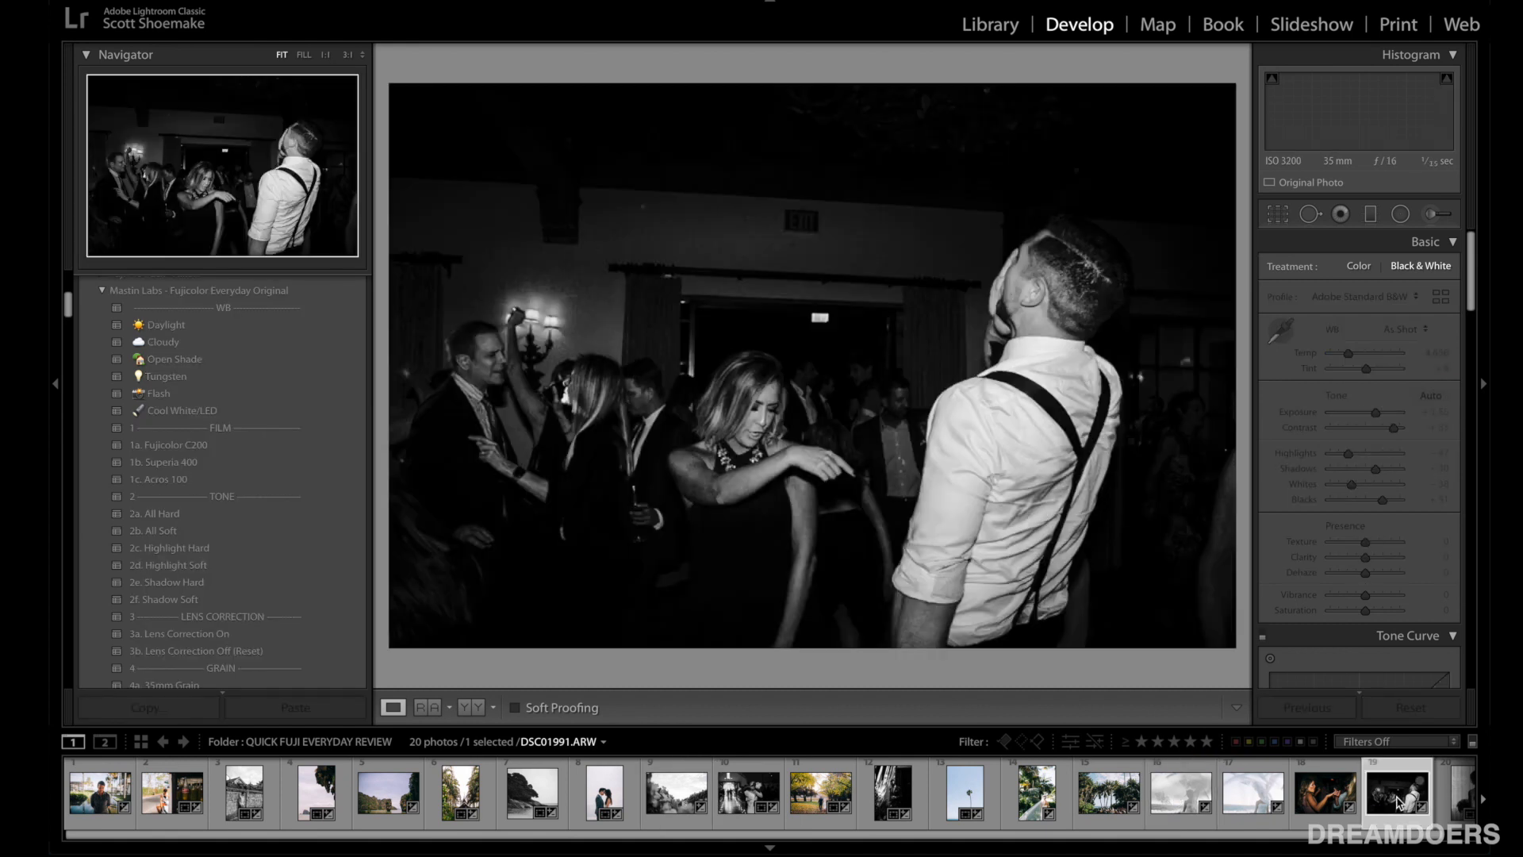